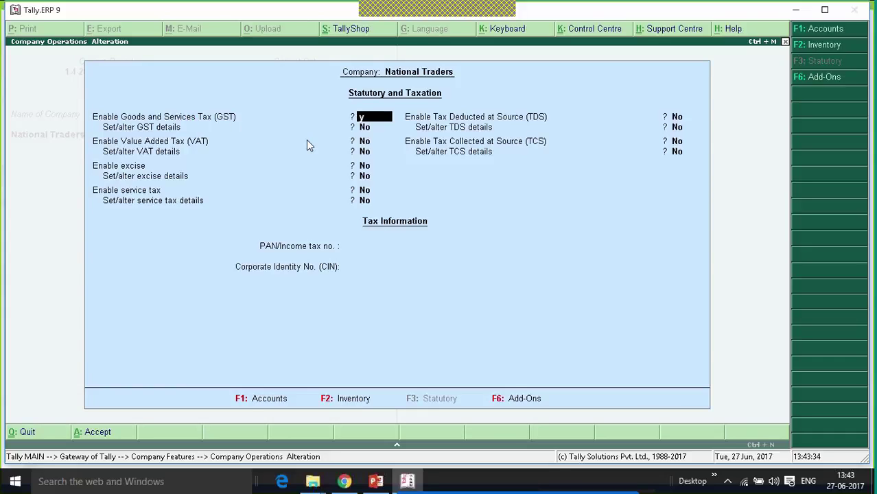
# - Set Enable GST and Set/alter GST details to Yes for National Traders
pyautogui.write('y')
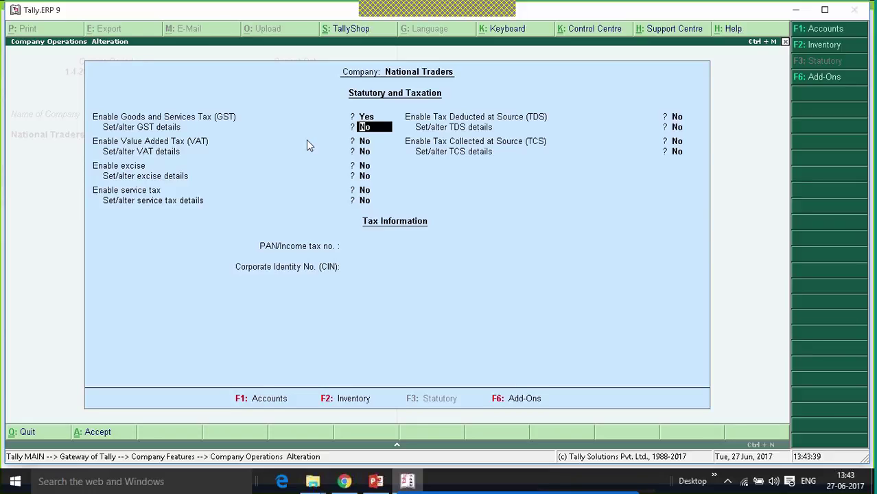
pyautogui.write('y')
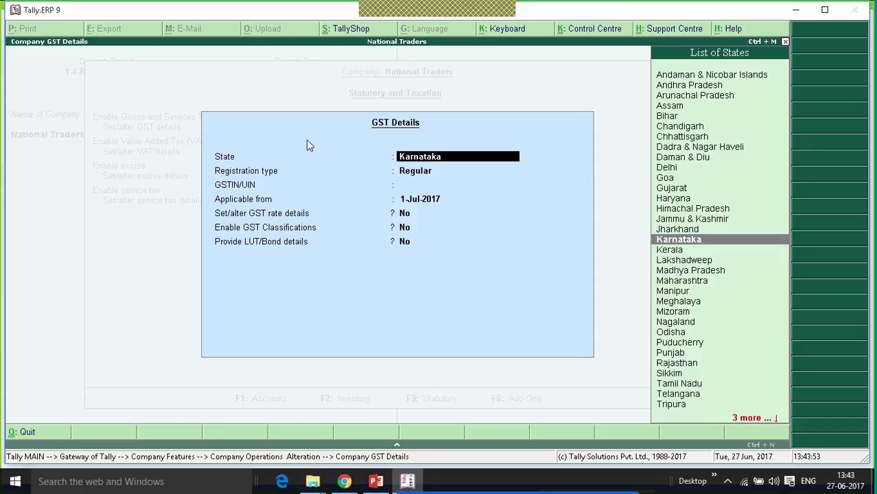
# - Keep Karnataka as the company's state and enter the company's GSTIN
pyautogui.press('Return')
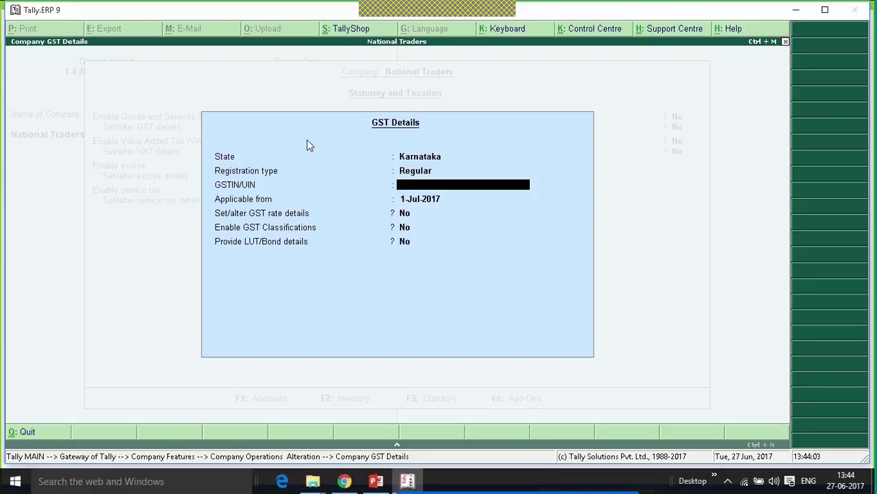
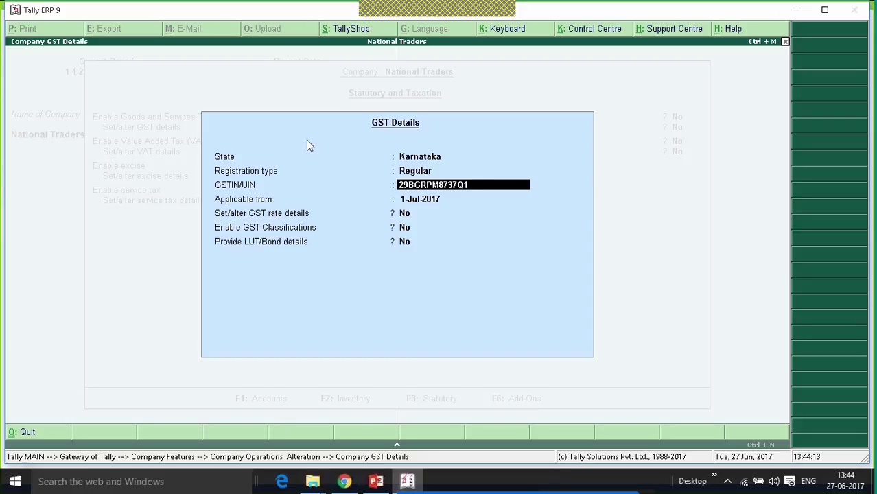
pyautogui.press('Return')
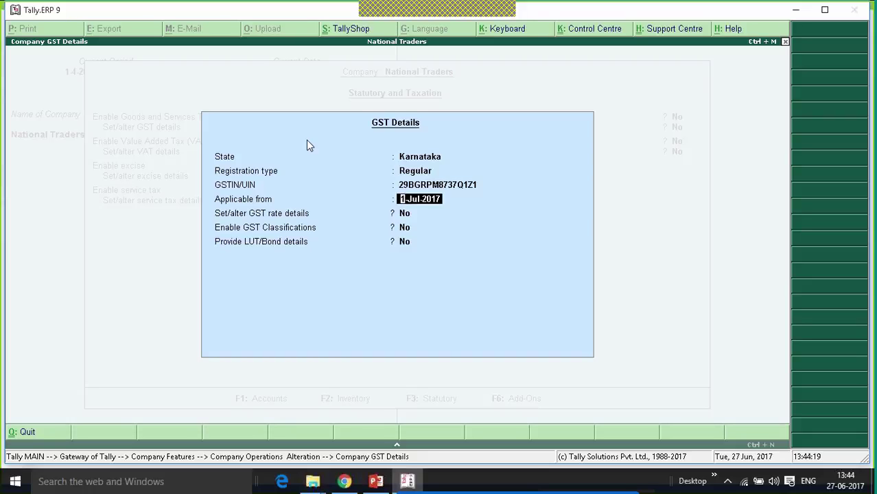
# - Keep 1-Jul-2017 as the applicable date and turn on GST rate details
pyautogui.press('Return')
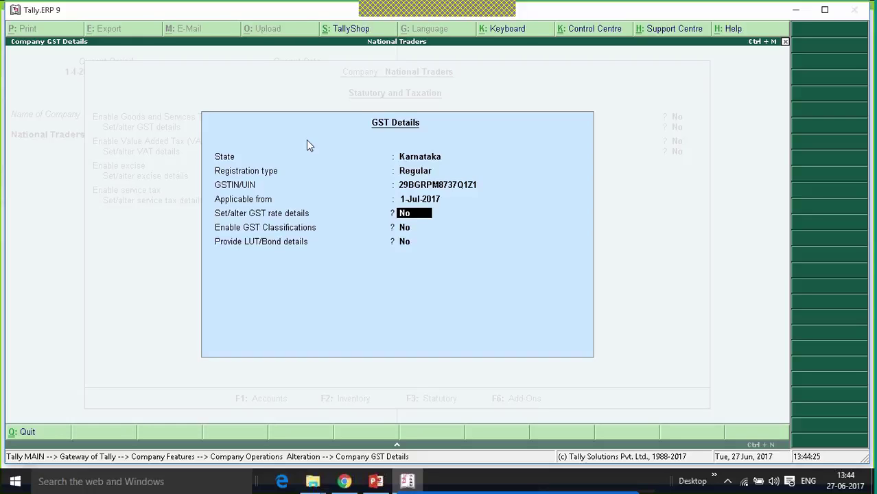
pyautogui.write('y')
pyautogui.press('Return')
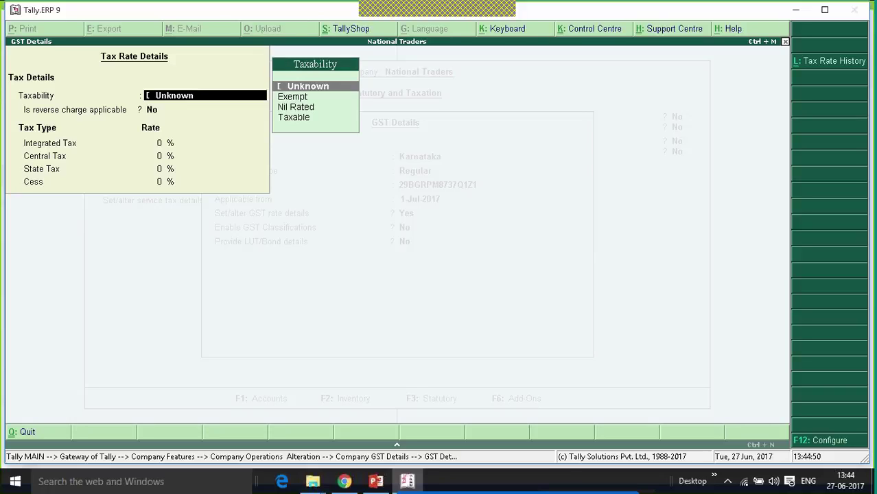
# - Set the company's GST taxability to Taxable with an 18% integrated tax rate
pyautogui.press('Down')
pyautogui.press('Down')
pyautogui.press('Down')
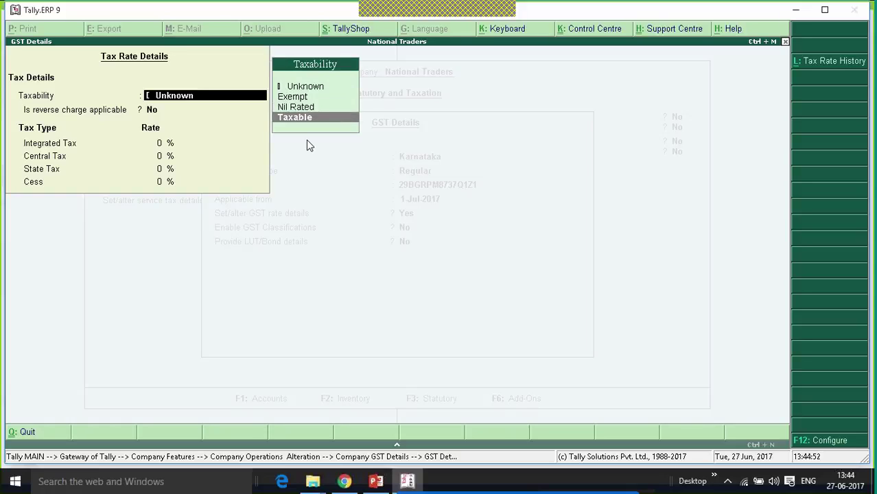
pyautogui.press('Return')
pyautogui.press('Return')
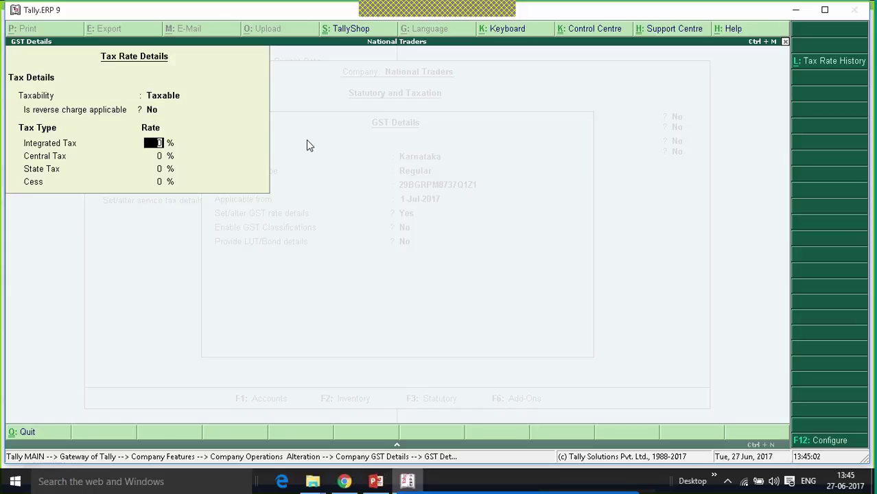
pyautogui.write('18')
pyautogui.press('Return')
pyautogui.press('Return')
# - Accept the tax rate details, GST details and company alteration, returning to Gateway of Tally
pyautogui.hotkey('ctrl', 'a')
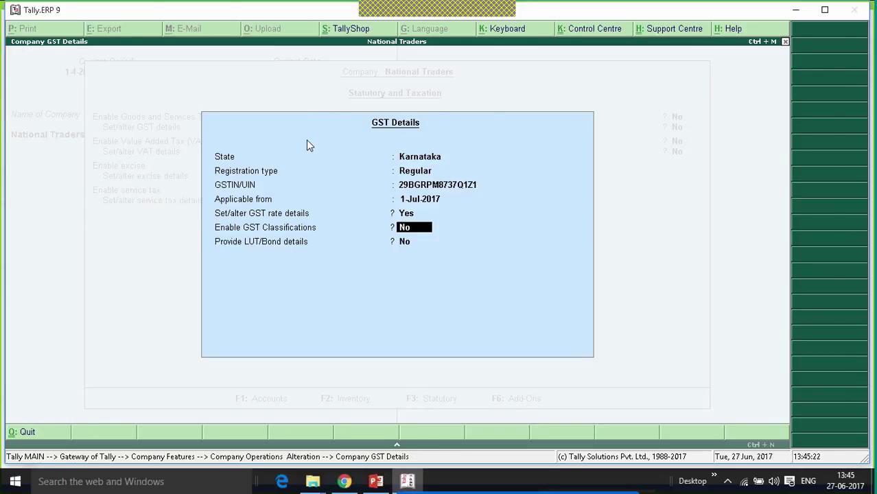
pyautogui.hotkey('ctrl', 'a')
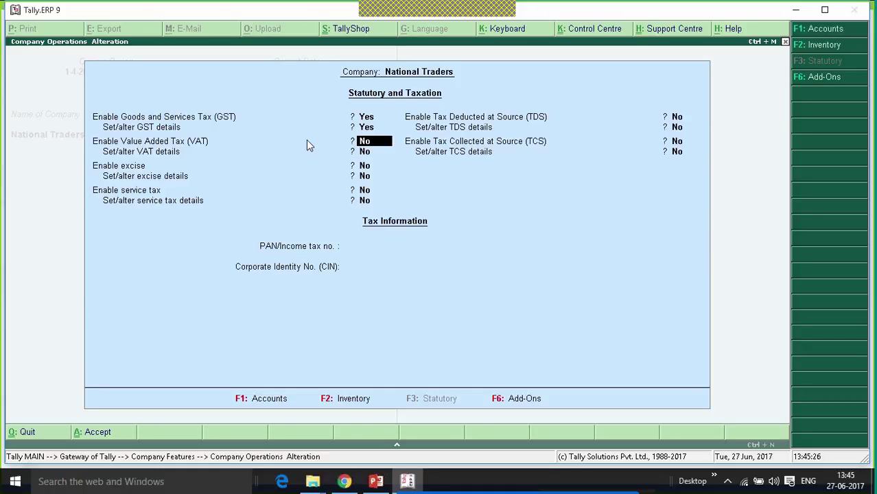
pyautogui.hotkey('ctrl', 'a')
pyautogui.press('Escape')
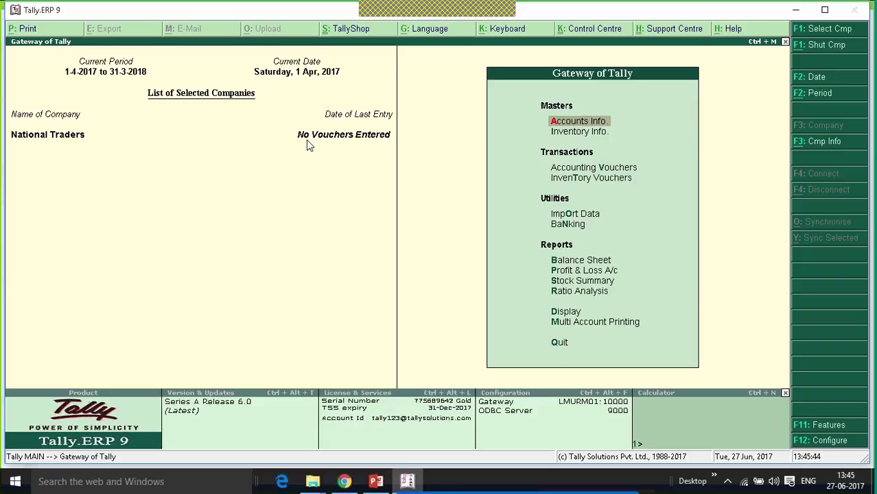
# - Open the GSTR-2 report via Display > Statutory Reports > GST
pyautogui.press('Up')
pyautogui.press('Up')
pyautogui.press('Up')
pyautogui.press('Return')
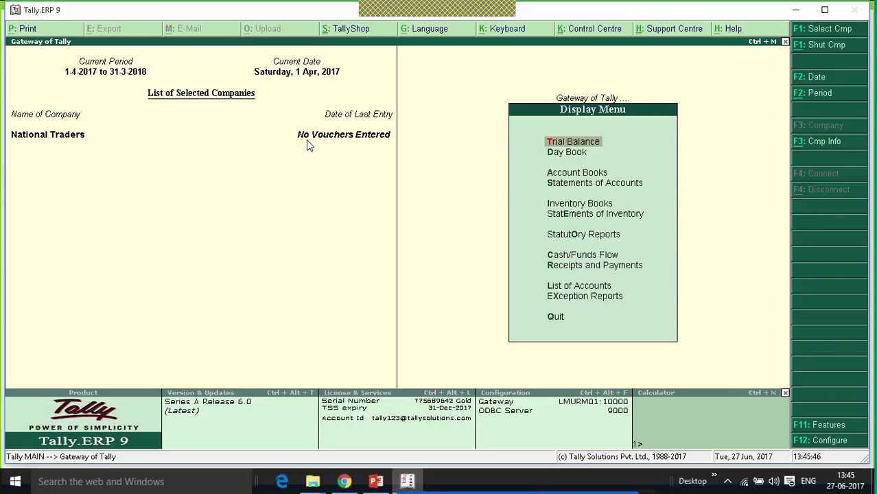
pyautogui.press('Up')
pyautogui.press('Up')
pyautogui.press('Up')
pyautogui.press('Up')
pyautogui.press('Up')
pyautogui.press('Up')
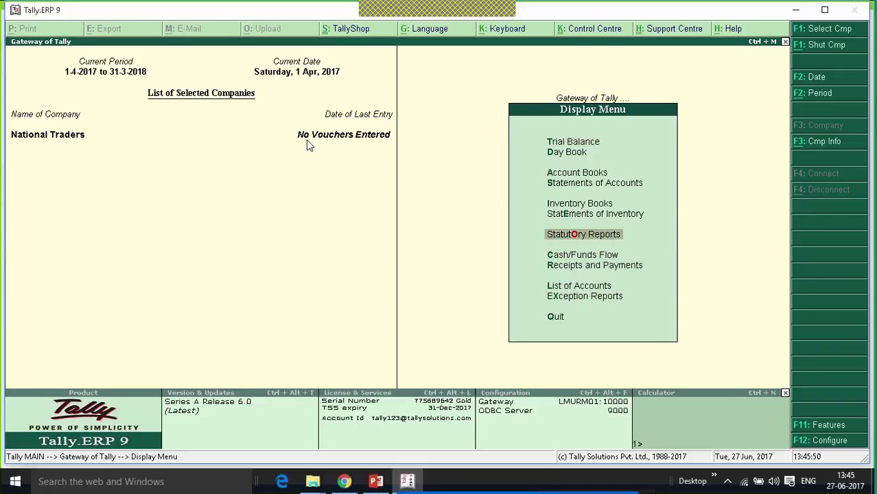
pyautogui.press('Return')
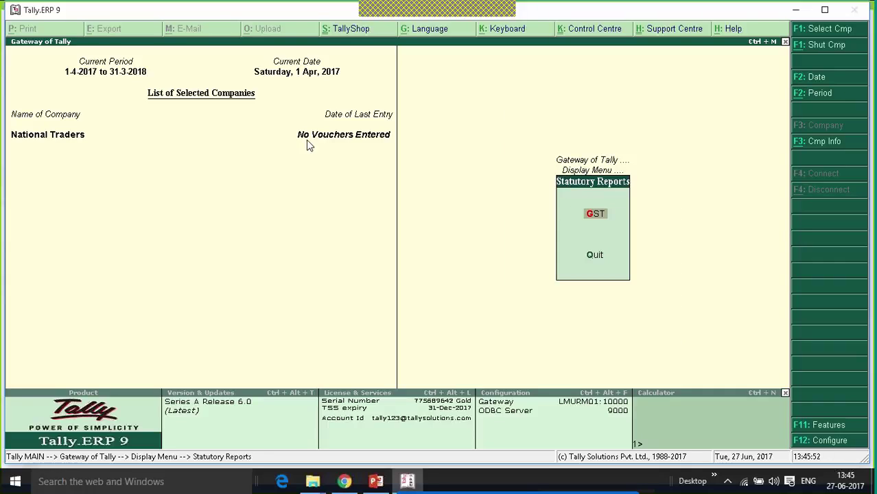
pyautogui.press('Return')
pyautogui.press('Down')
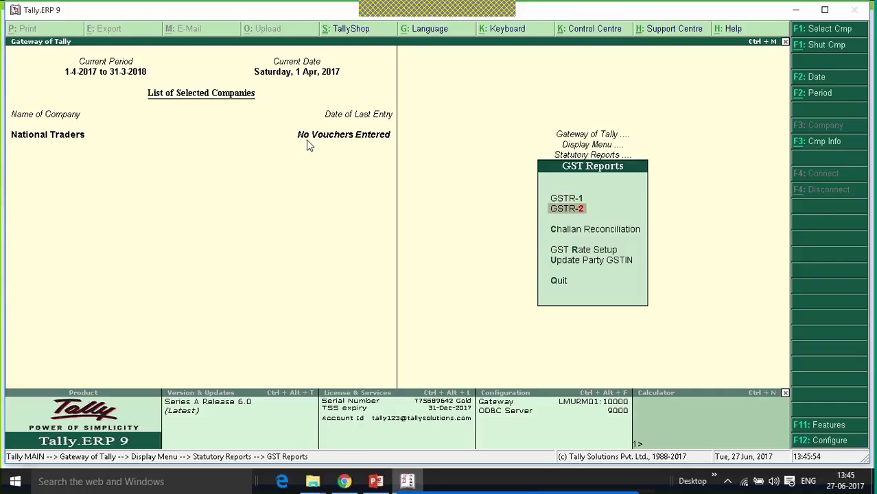
pyautogui.press('Return')
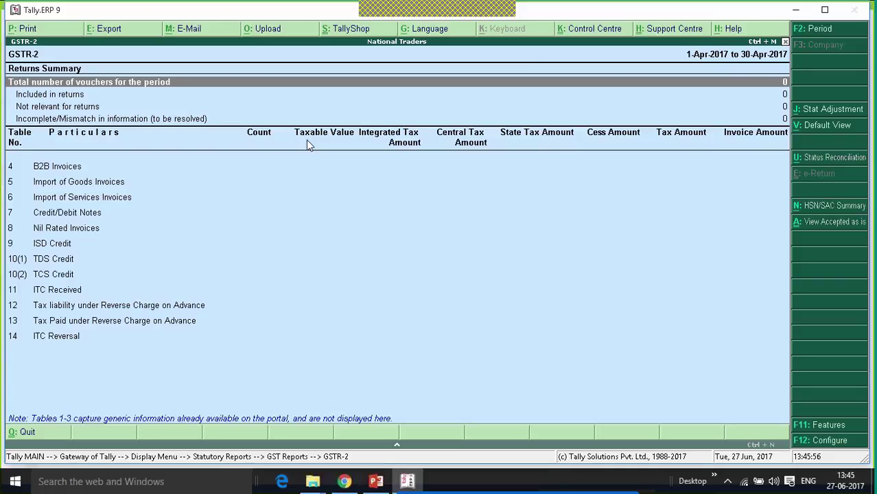
# - Review the B2B, Import of Goods, Import of Services and Credit/Debit Notes rows
pyautogui.press('Down')
pyautogui.press('Down')
pyautogui.press('Down')
pyautogui.press('Down')
pyautogui.press('Down')
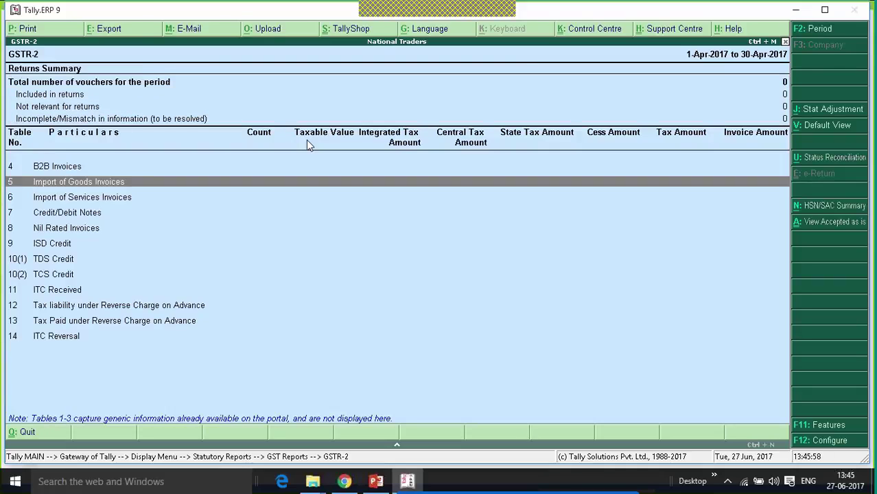
pyautogui.press('Up')
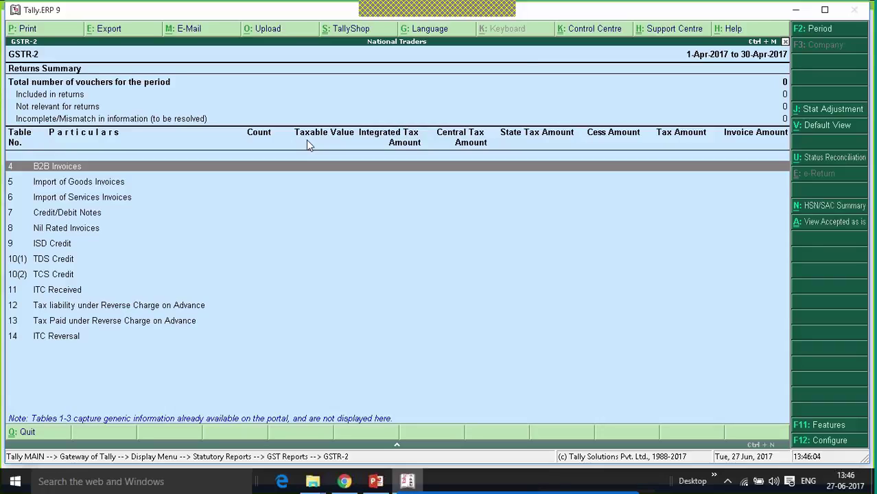
pyautogui.press('Down')
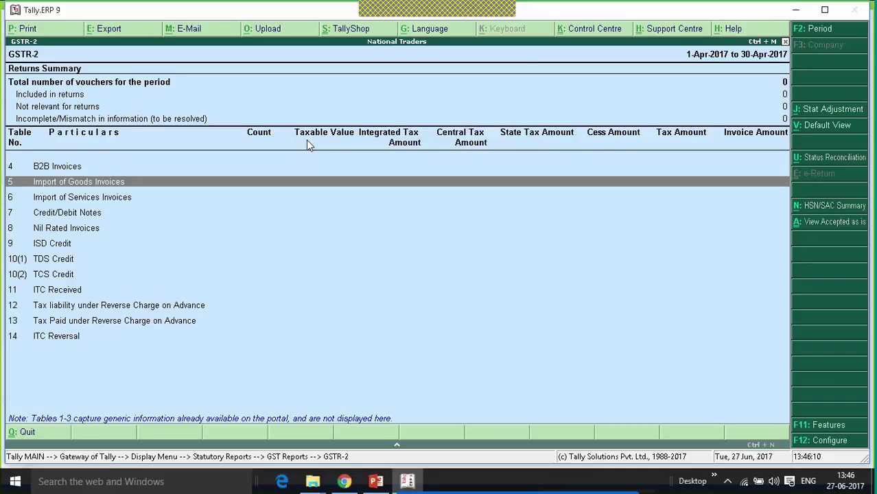
pyautogui.press('Down')
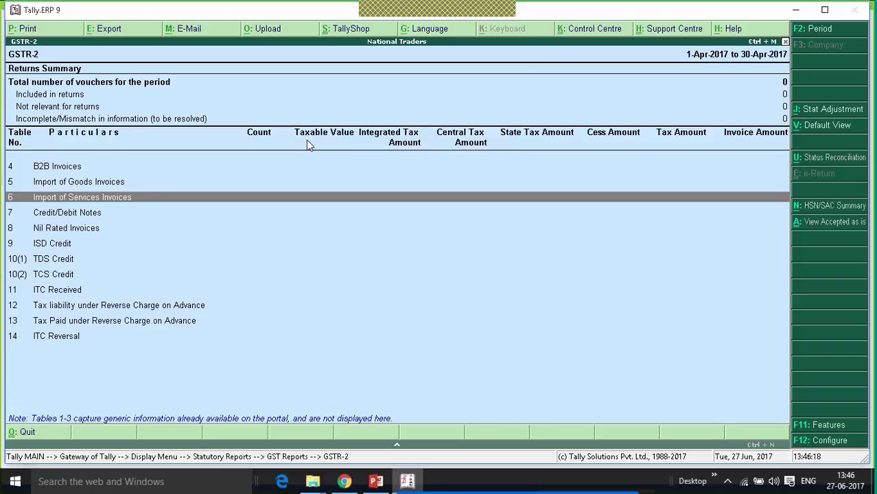
pyautogui.press('Down')
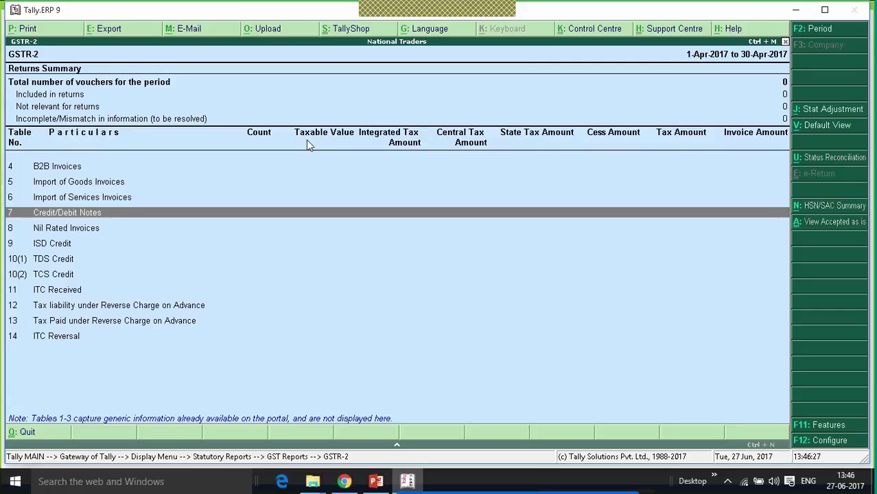
pyautogui.press('Down')
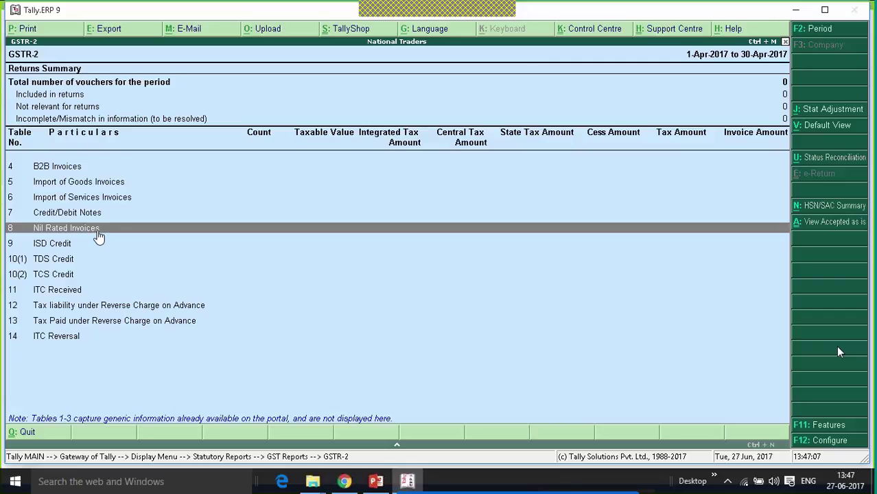
pyautogui.press('Down')
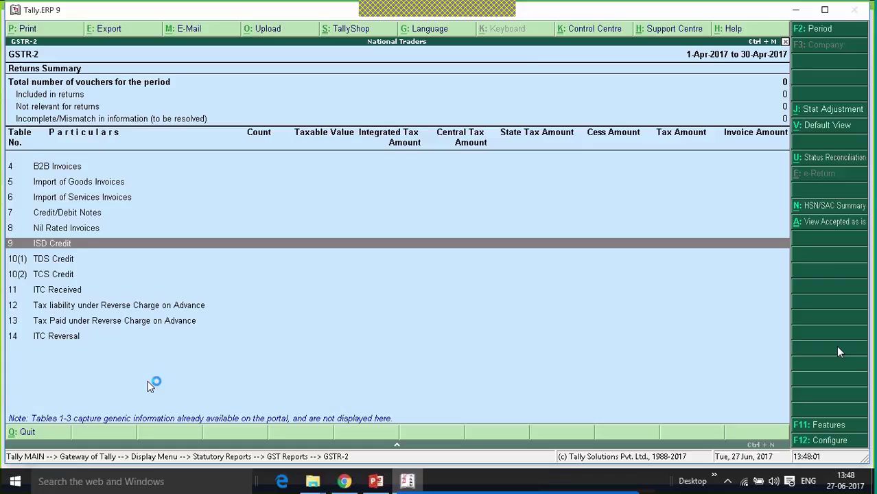
pyautogui.press('Down')
pyautogui.press('Down')
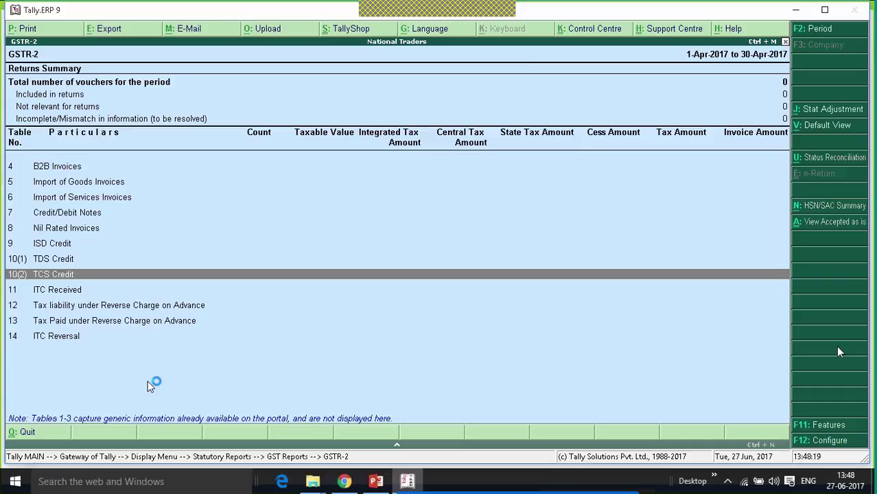
pyautogui.press('Down')
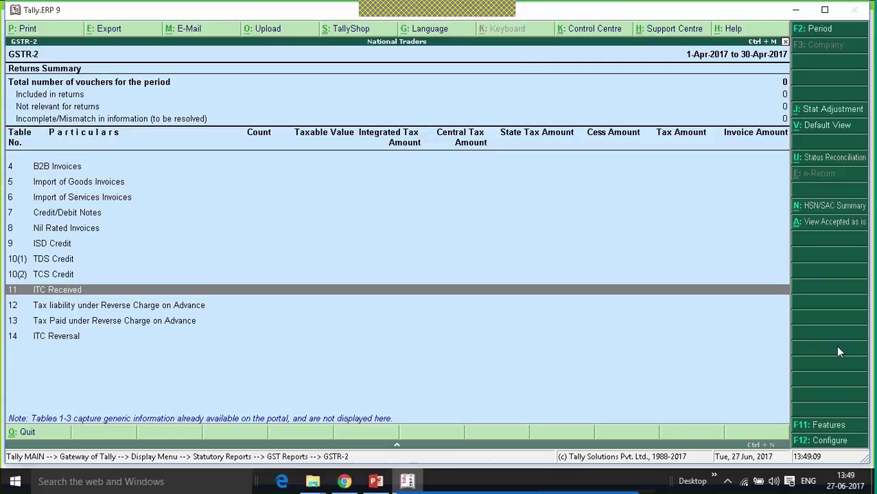
pyautogui.press('Down')
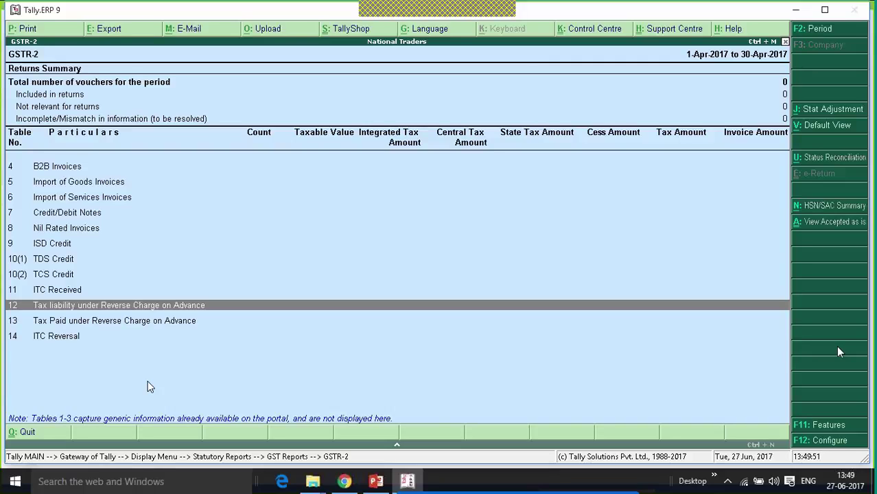
pyautogui.press('Down')
pyautogui.press('Down')
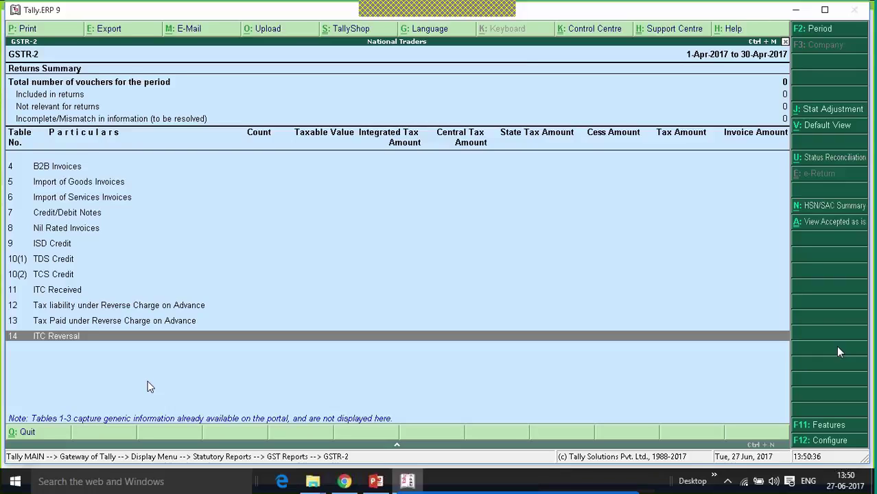
# - Leave GSTR-2 and start a new Purchase voucher in accounting voucher entry
pyautogui.press('Escape')
pyautogui.press('Escape')
pyautogui.press('Escape')
pyautogui.press('Escape')
pyautogui.press('Escape')
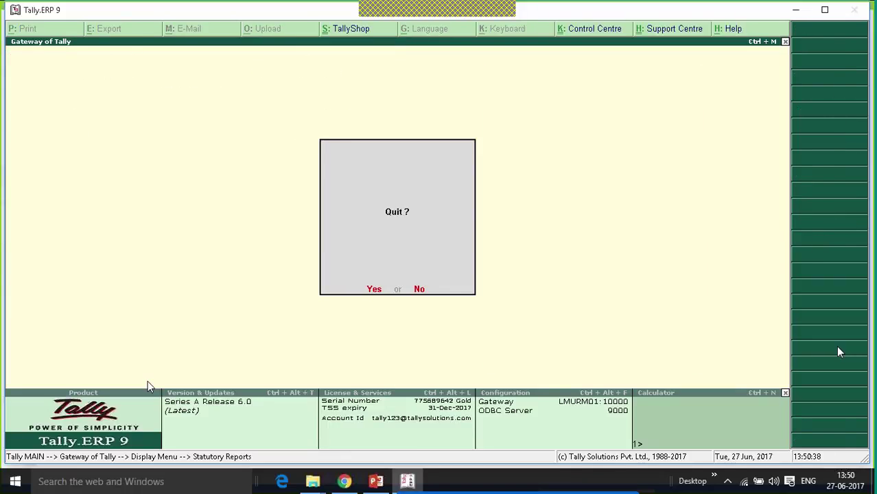
pyautogui.press('Escape')
pyautogui.press('Down')
pyautogui.press('Down')
pyautogui.press('Return')
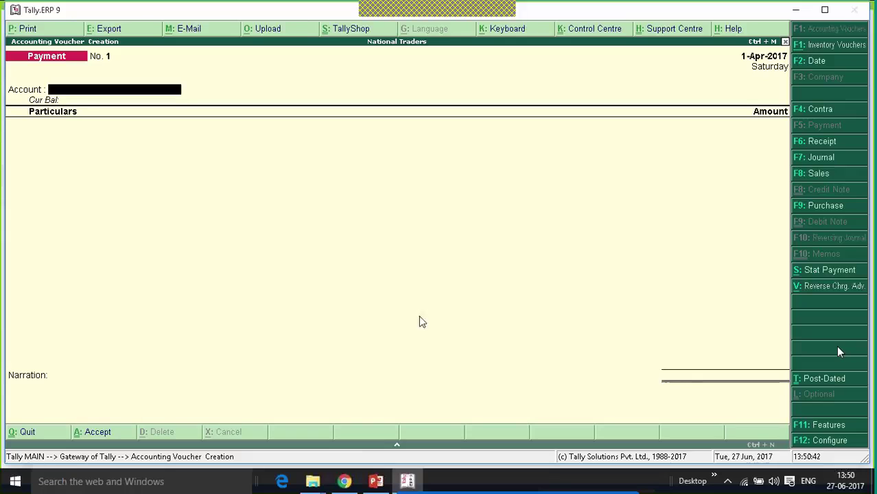
pyautogui.click(810, 206)
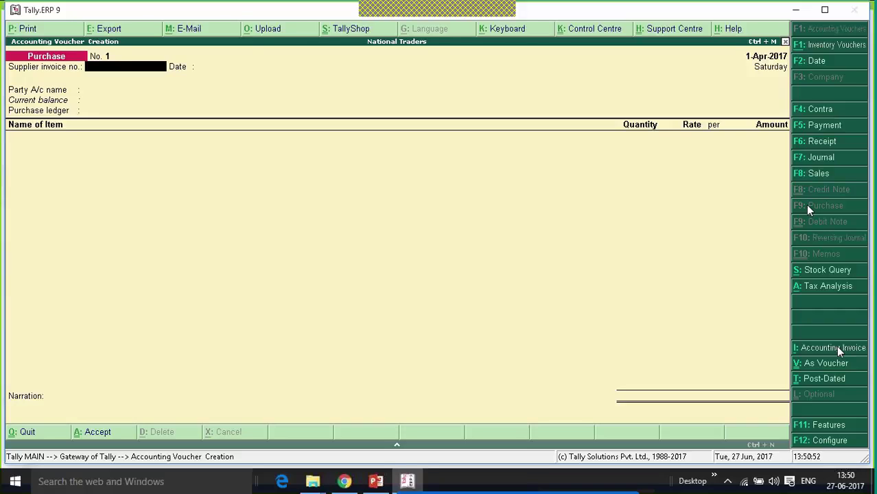
# - Change the purchase voucher date to 1-Jul-2017
pyautogui.click(814, 65)
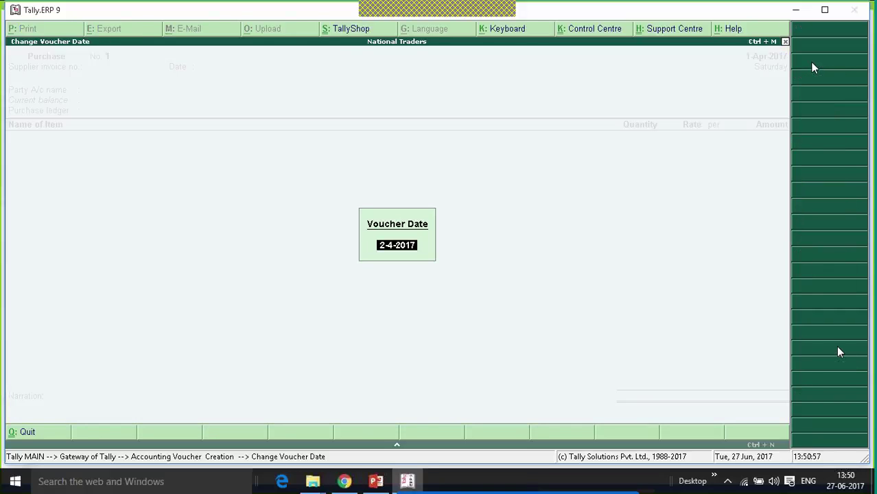
pyautogui.write('1.7.17')
pyautogui.press('Return')
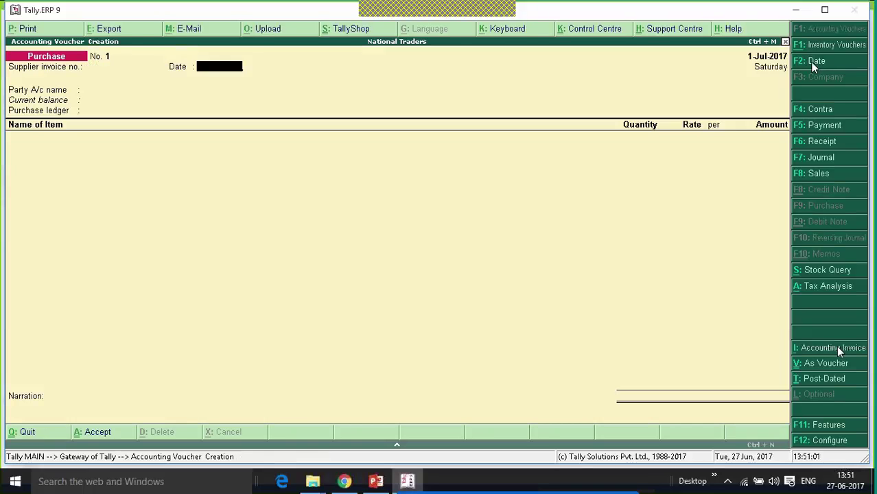
pyautogui.press('Return')
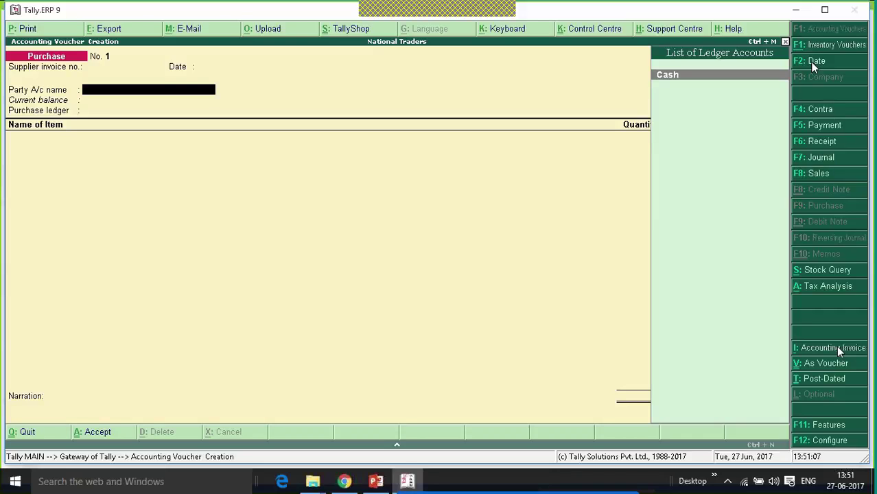
# - Create party ledger VR Traders under Sundry Creditors
pyautogui.hotkey('alt', 'c')
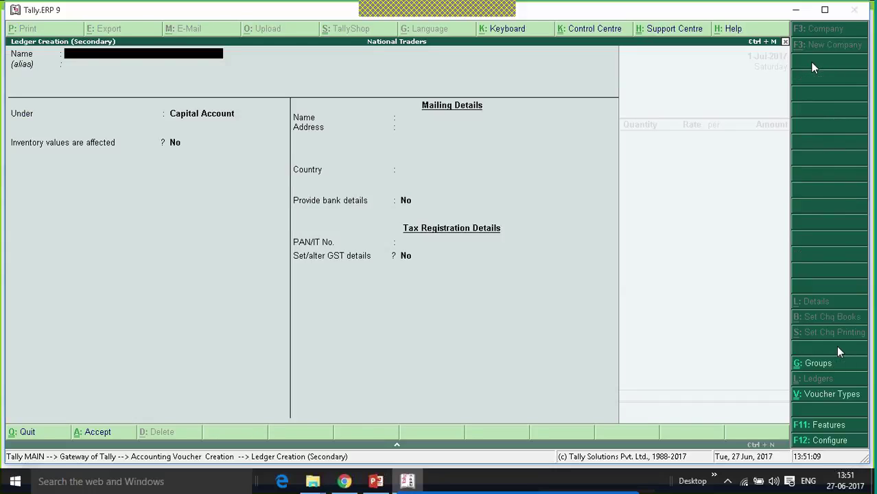
pyautogui.write('VR Traders')
pyautogui.press('Return')
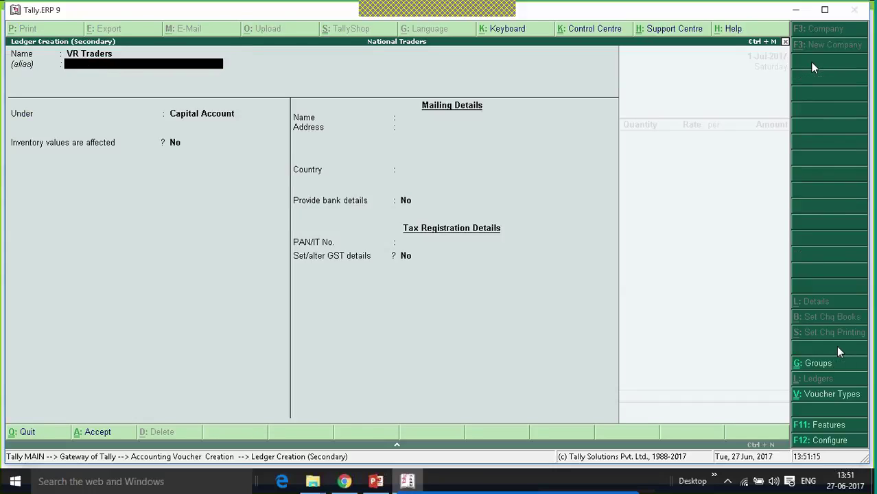
pyautogui.press('Return')
pyautogui.write('Sun')
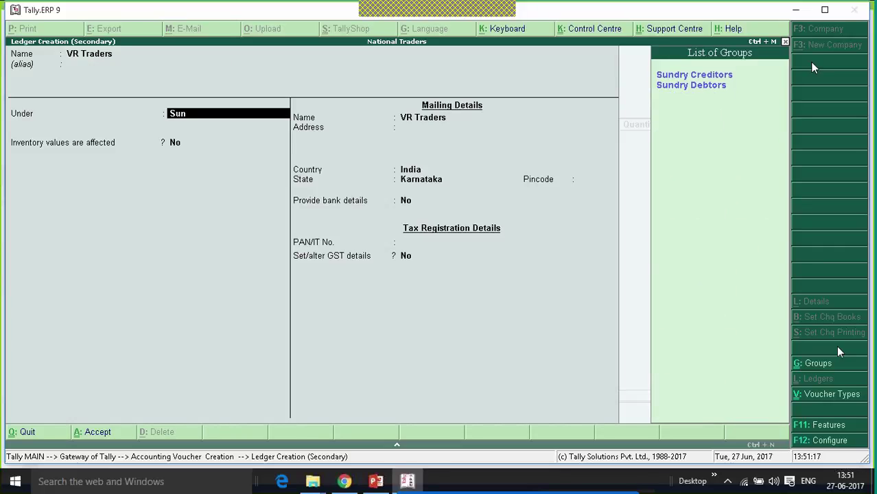
pyautogui.press('Return')
pyautogui.press('Return')
pyautogui.press('Return')
pyautogui.press('Return')
pyautogui.press('Return')
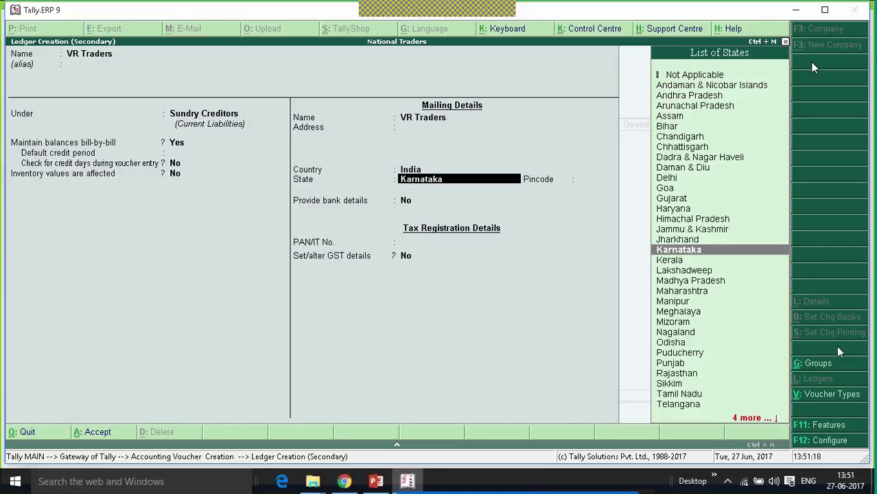
pyautogui.press('Return')
pyautogui.press('Return')
pyautogui.press('Return')
pyautogui.press('Return')
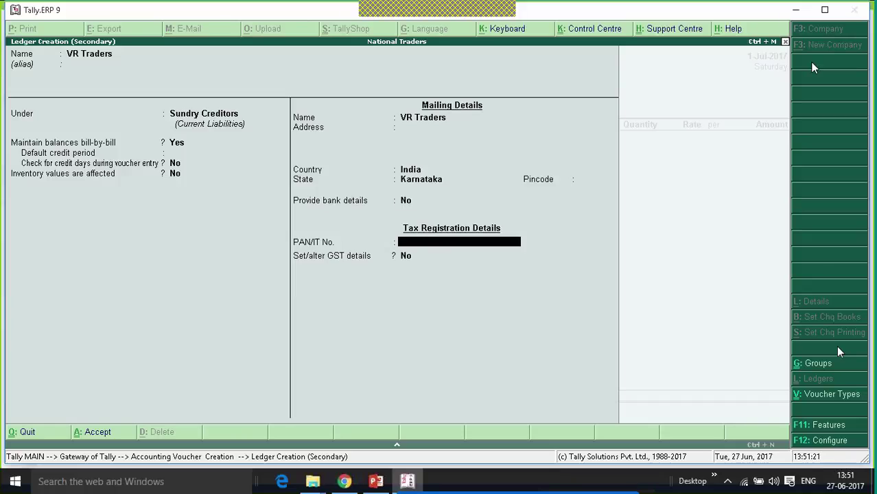
# - Give VR Traders Regular GST registration with the supplier's GSTIN and accept the ledger
pyautogui.write('y')
pyautogui.press('Return')
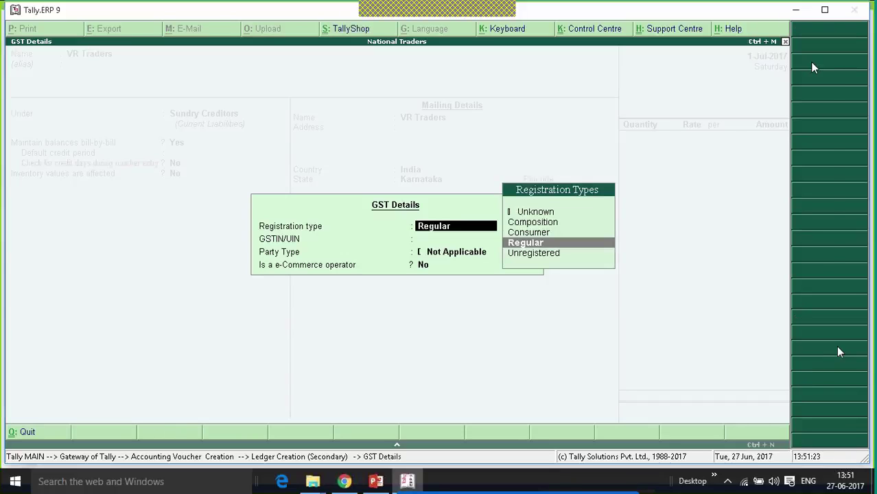
pyautogui.press('Return')
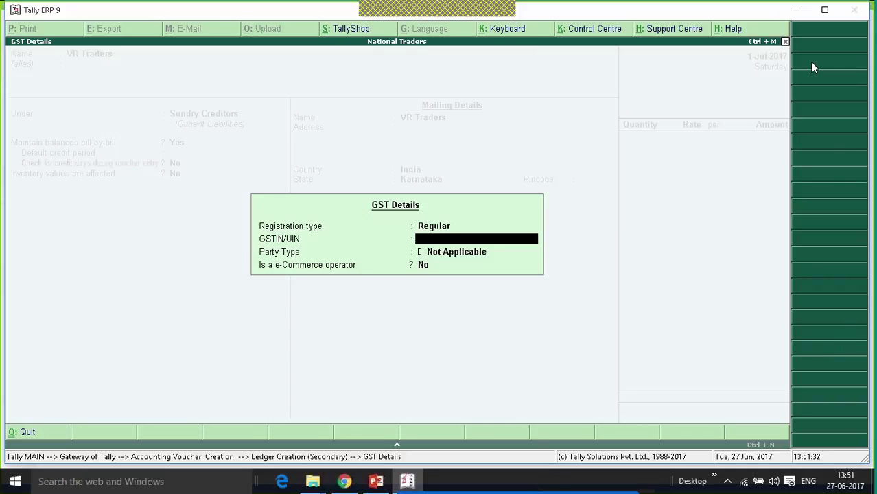
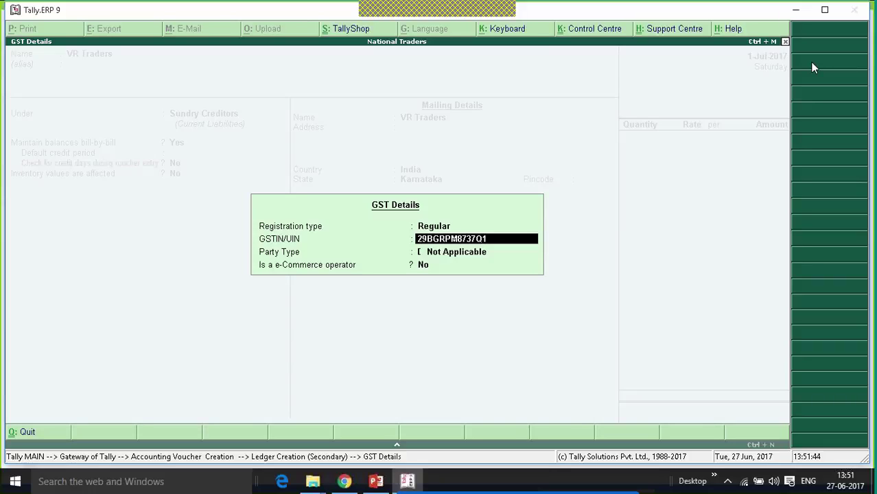
pyautogui.press('Return')
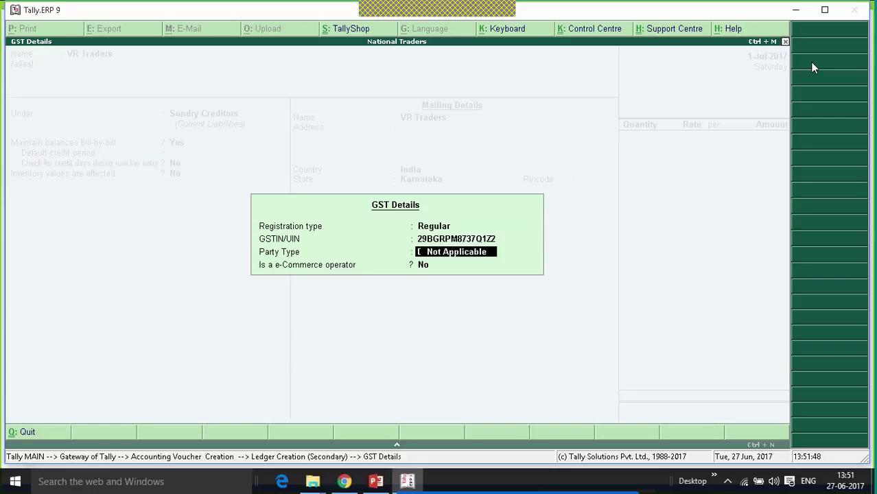
pyautogui.press('Return')
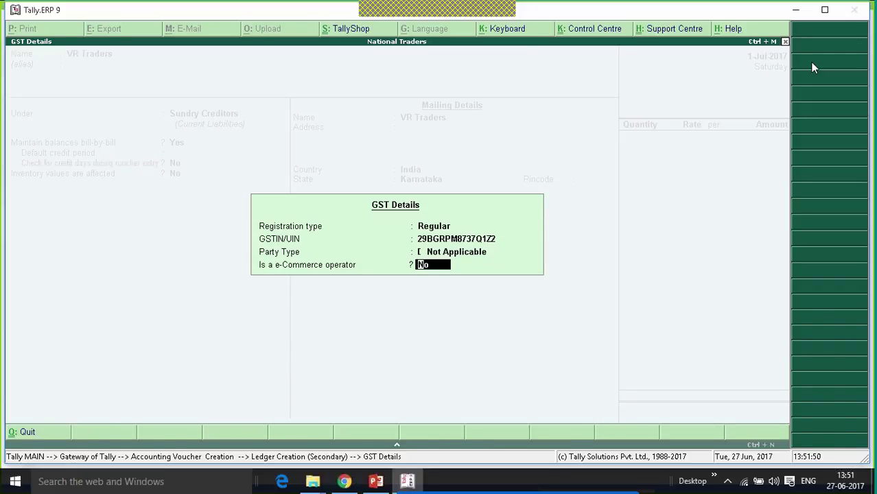
pyautogui.press('Return')
pyautogui.press('Return')
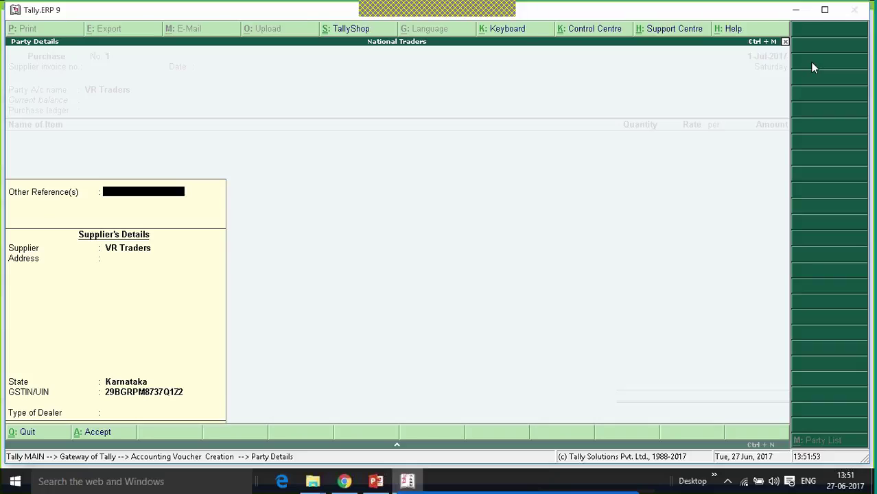
pyautogui.hotkey('ctrl', 'a')
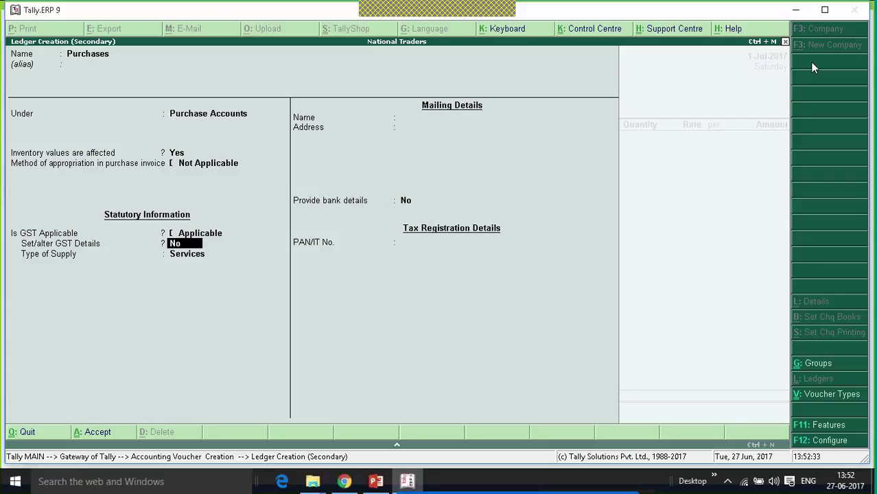
# - Set the Purchases ledger's type of supply to Services and save it to the voucher
pyautogui.press('Return')
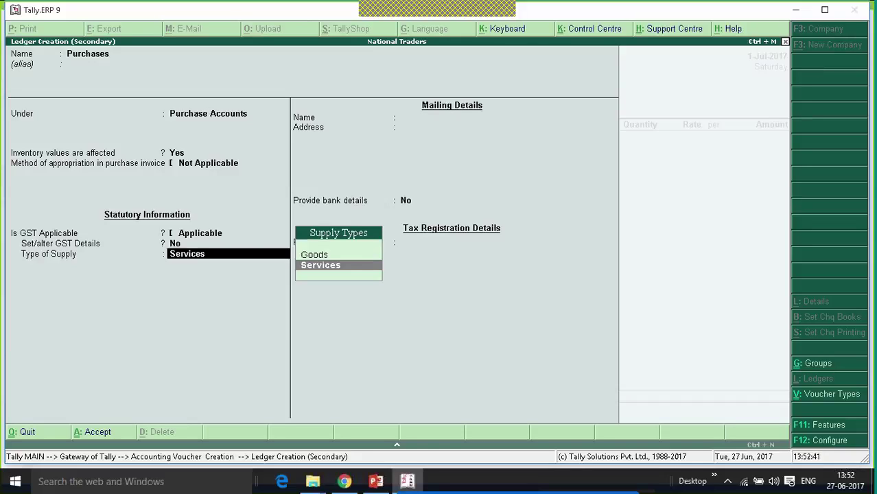
pyautogui.press('Return')
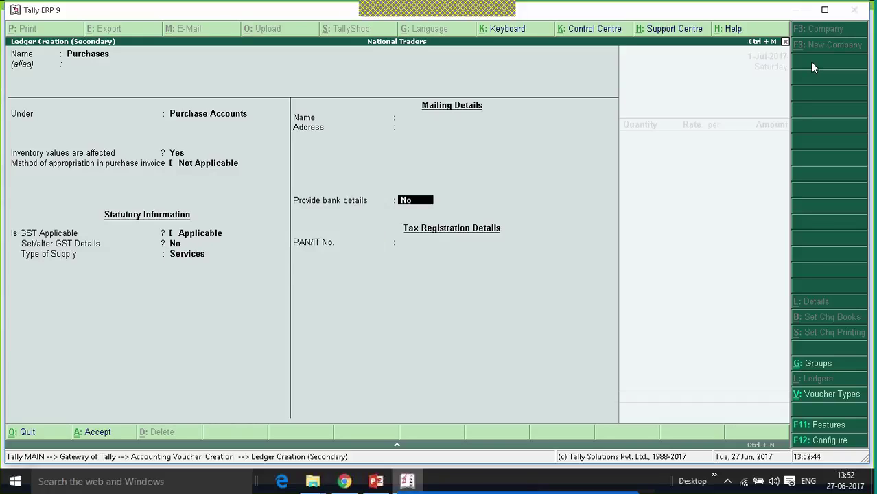
pyautogui.press('Return')
pyautogui.press('Return')
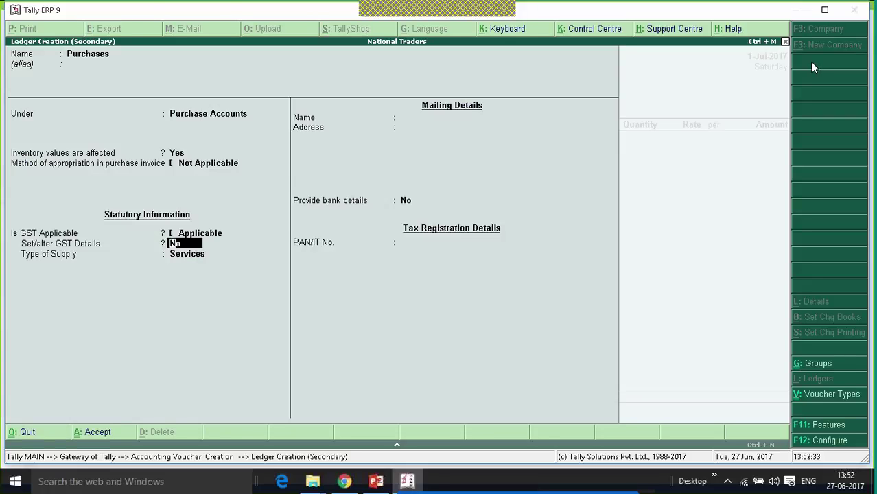
pyautogui.press('Return')
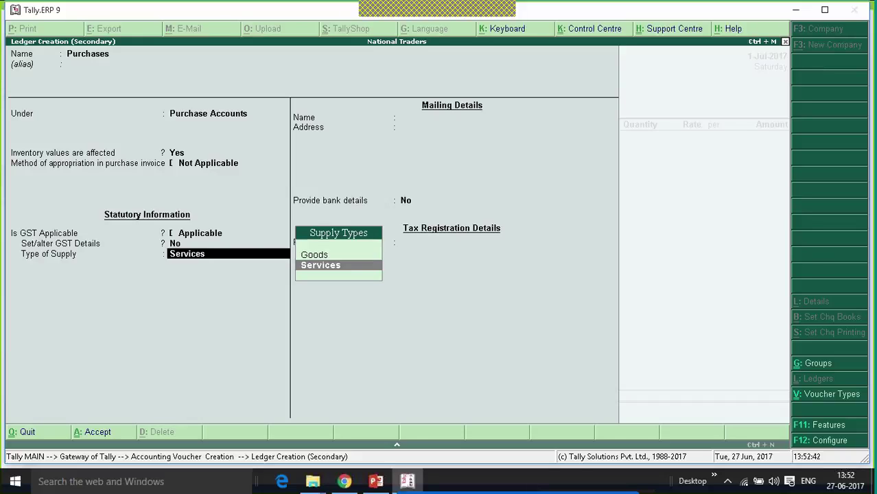
pyautogui.press('Return')
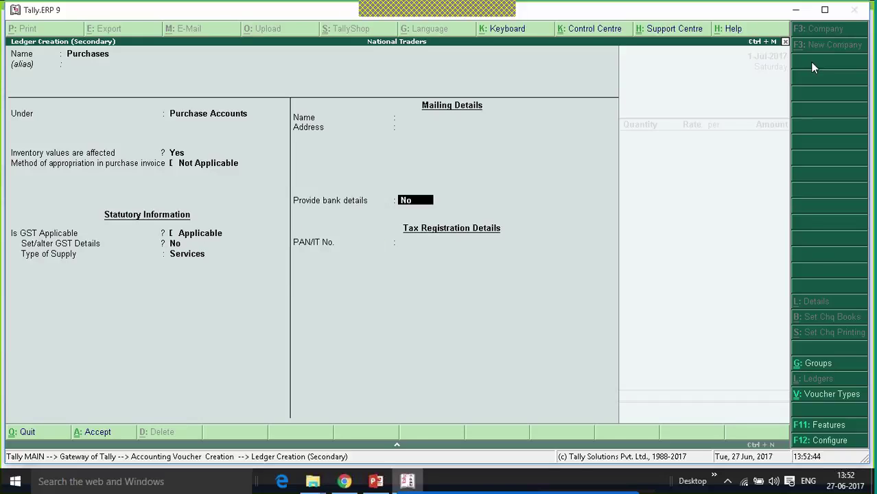
pyautogui.hotkey('ctrl', 'a')
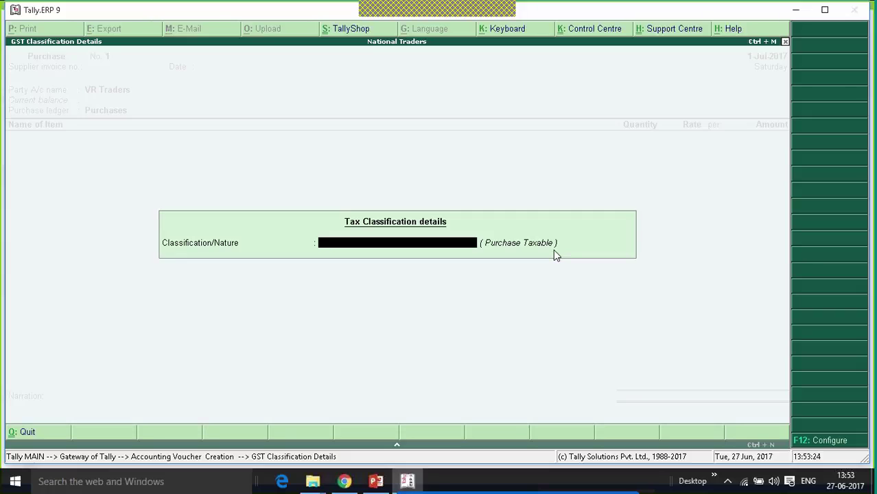
# - Create the Mobile Phone stock item with Goods as its supply type and save it
pyautogui.press('Return')
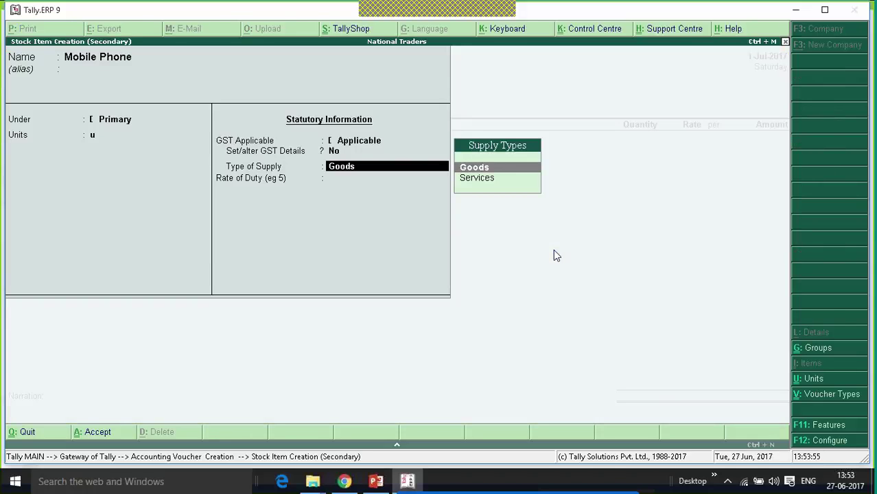
pyautogui.press('Return')
pyautogui.press('Return')
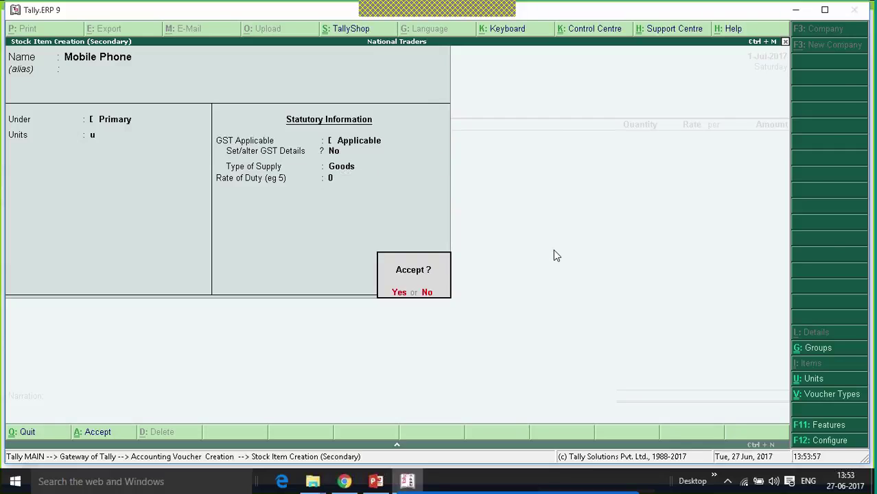
pyautogui.press('Return')
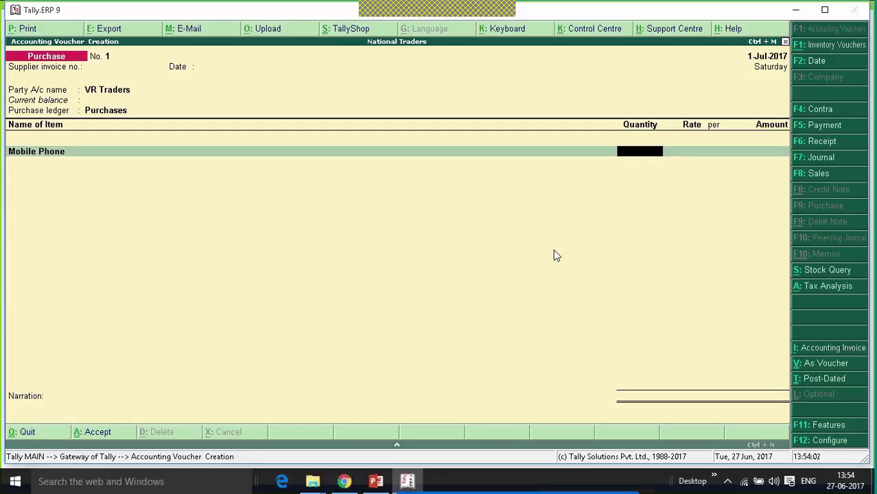
# - Enter 100 Mobile Phones at 10,000 each and add Central Tax of 90,000
pyautogui.write('100')
pyautogui.press('Return')
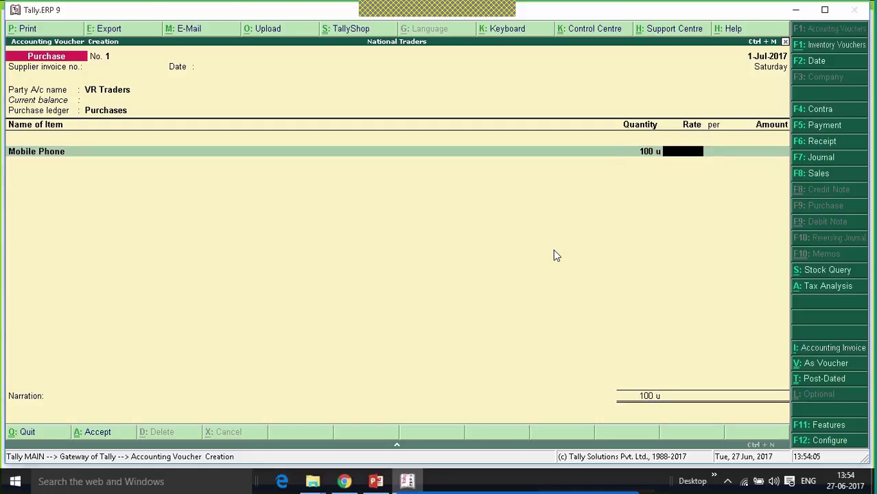
pyautogui.write('100000.00')
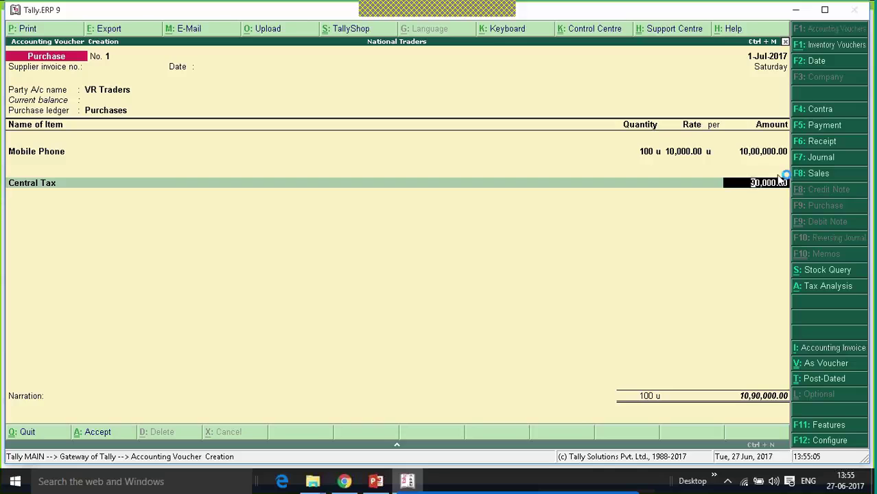
pyautogui.press('Return')
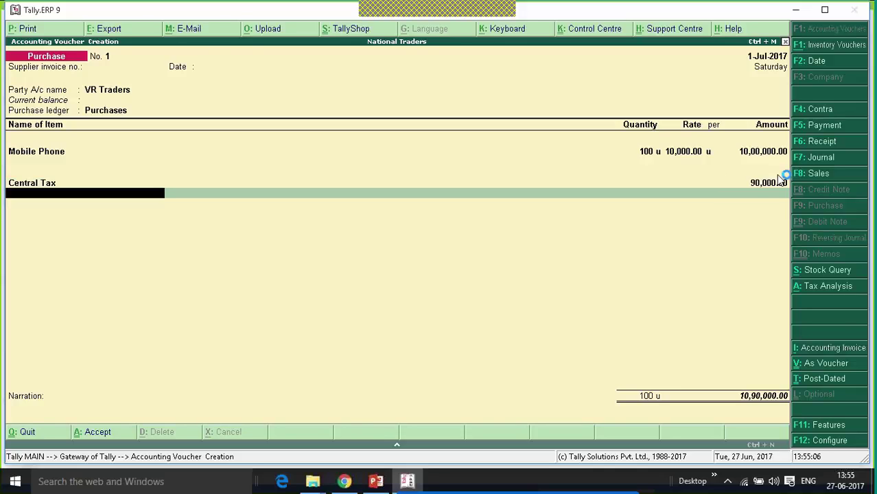
pyautogui.hotkey('alt', 'c')
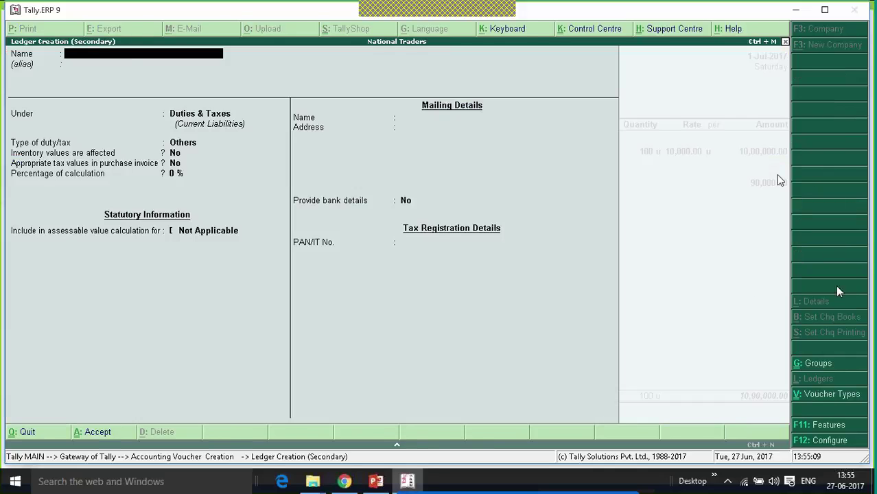
# - Create a State Tax ledger under Duties & Taxes with GST duty and State Tax type
pyautogui.write('State Tax')
pyautogui.press('Return')
pyautogui.press('Return')
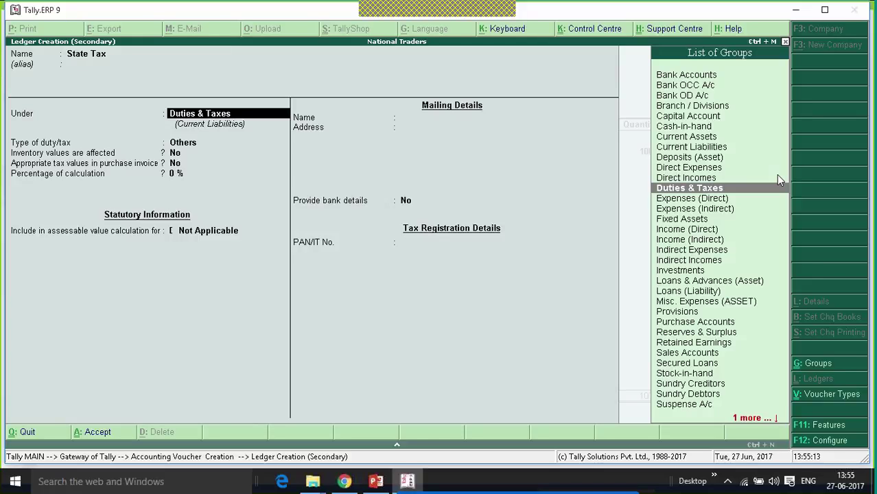
pyautogui.press('Return')
pyautogui.press('Up')
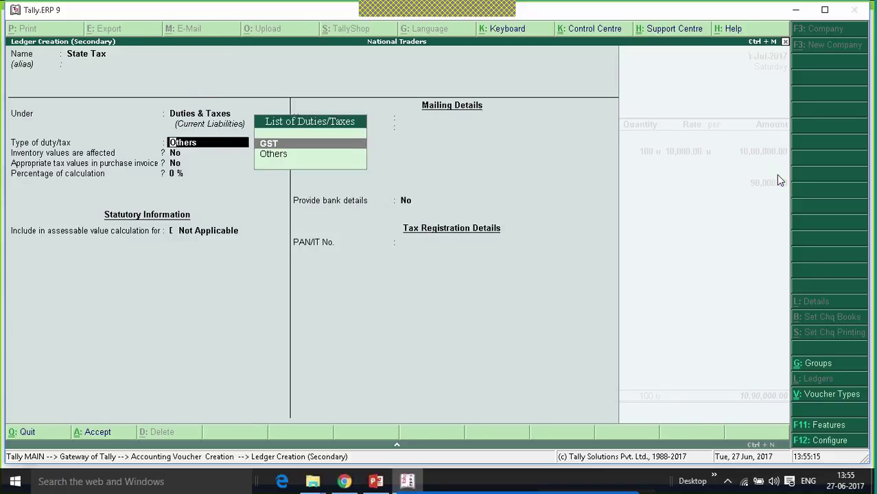
pyautogui.press('Return')
pyautogui.press('Down')
pyautogui.press('Down')
pyautogui.press('Down')
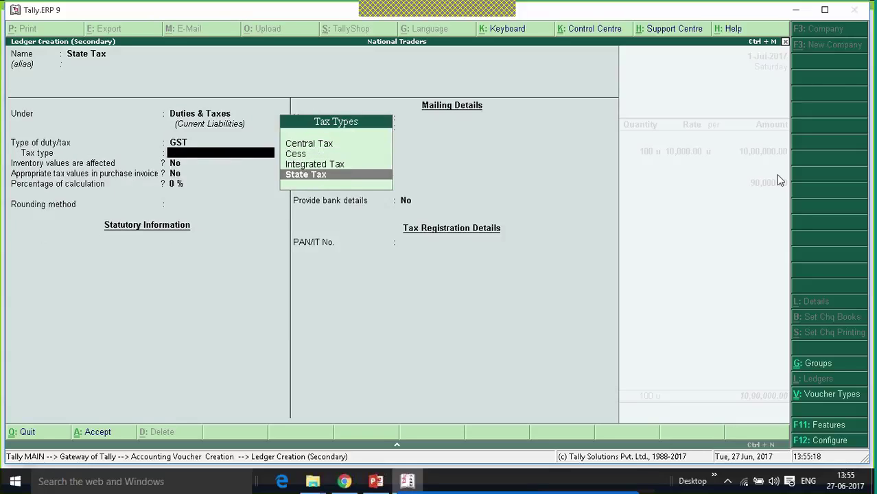
pyautogui.press('Return')
pyautogui.press('Return')
pyautogui.press('Return')
pyautogui.press('Return')
pyautogui.press('Return')
pyautogui.press('Return')
pyautogui.press('Return')
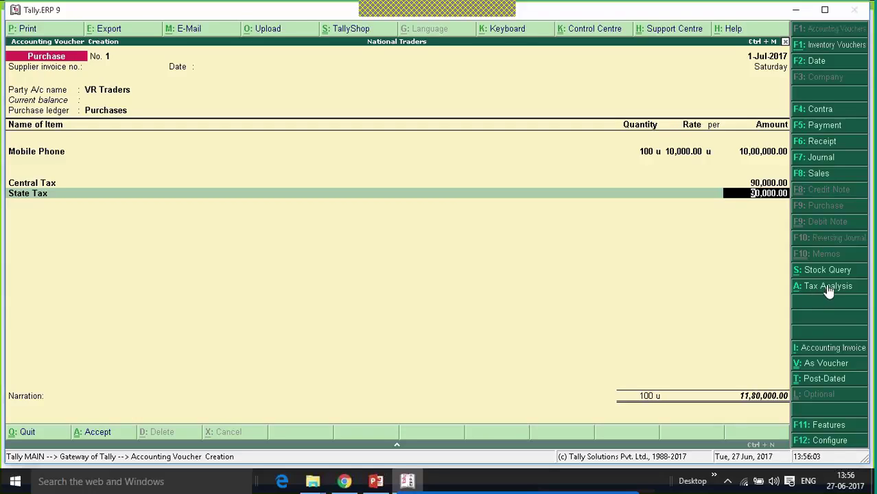
pyautogui.click(826, 285)
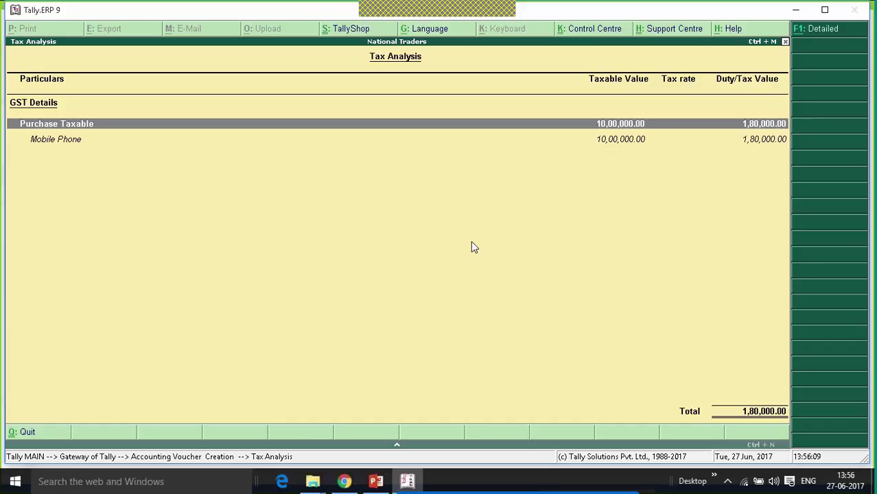
pyautogui.click(825, 32)
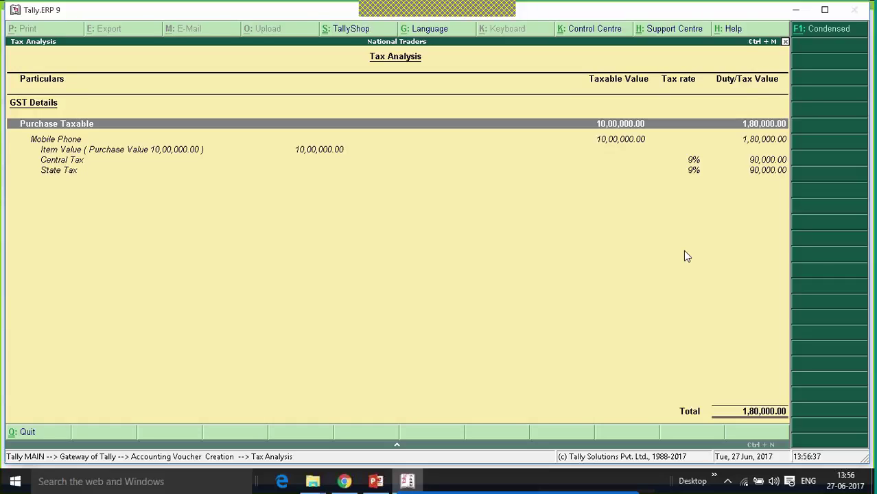
pyautogui.press('Escape')
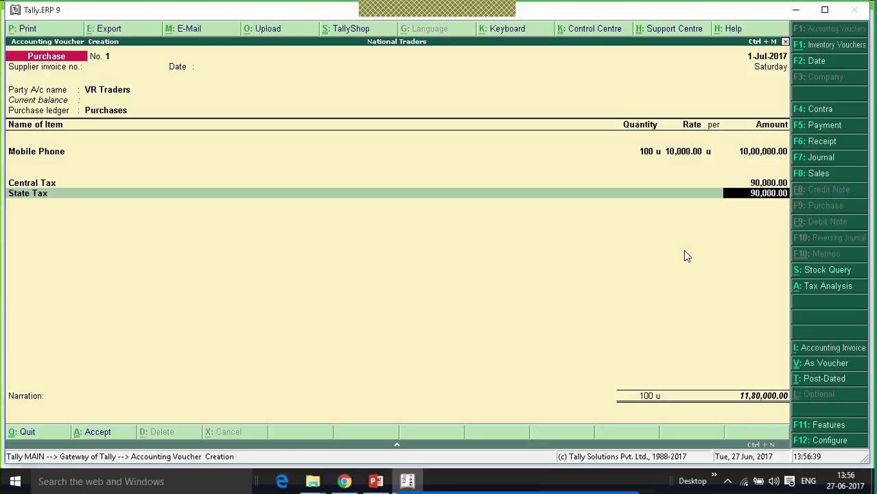
# - Record the VR Traders purchase as New Ref bill 1 for 11,80,000.00 Cr, reaching the accept prompt
pyautogui.press('Return')
pyautogui.press('Return')
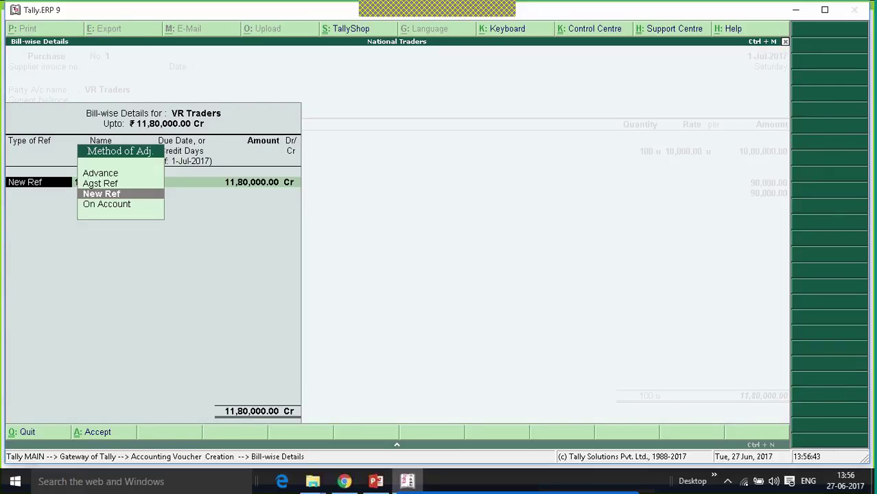
pyautogui.press('Return')
pyautogui.press('Return')
pyautogui.press('Return')
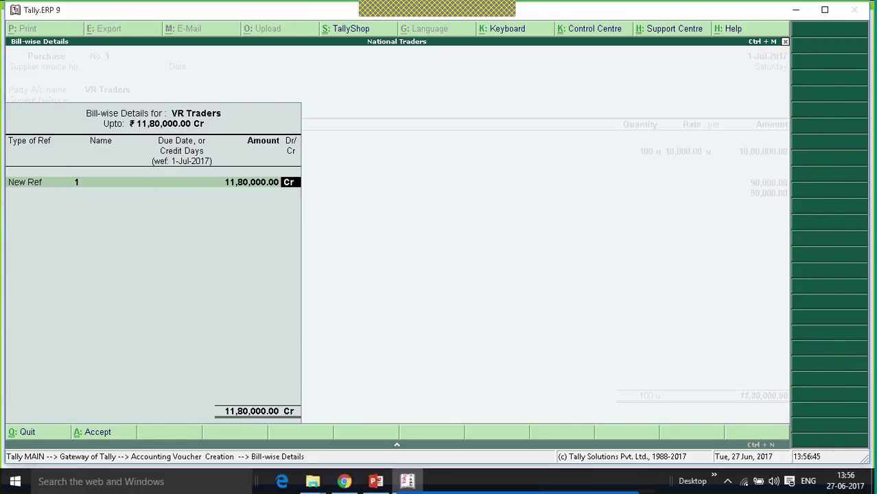
pyautogui.press('Return')
pyautogui.press('Return')
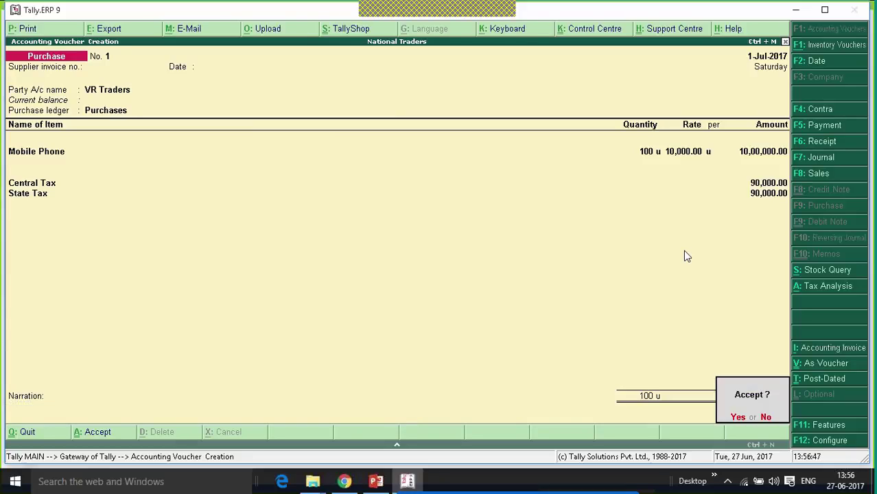
pyautogui.press('Return')
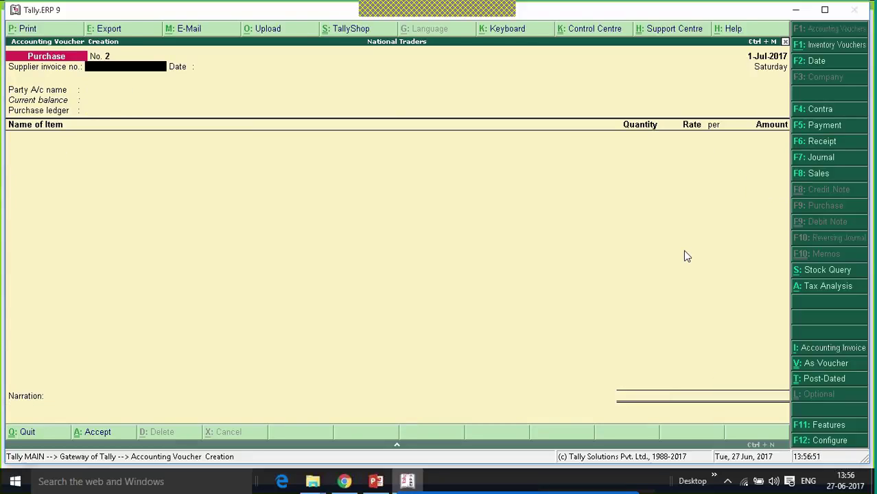
# - Quit the blank Purchase No. 2 and open the GST report GSTR-2 for July 2017
pyautogui.press('Escape')
pyautogui.press('Return')
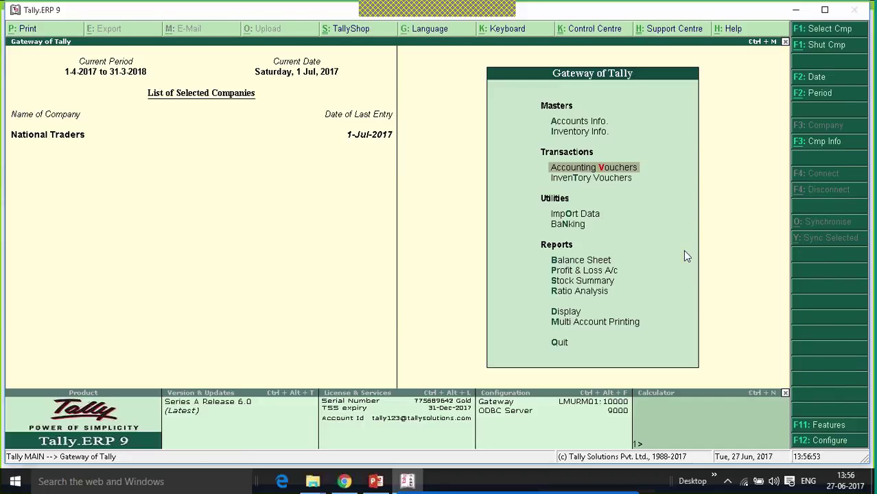
pyautogui.press('Up')
pyautogui.press('Up')
pyautogui.press('Up')
pyautogui.press('Up')
pyautogui.press('Up')
pyautogui.press('Return')
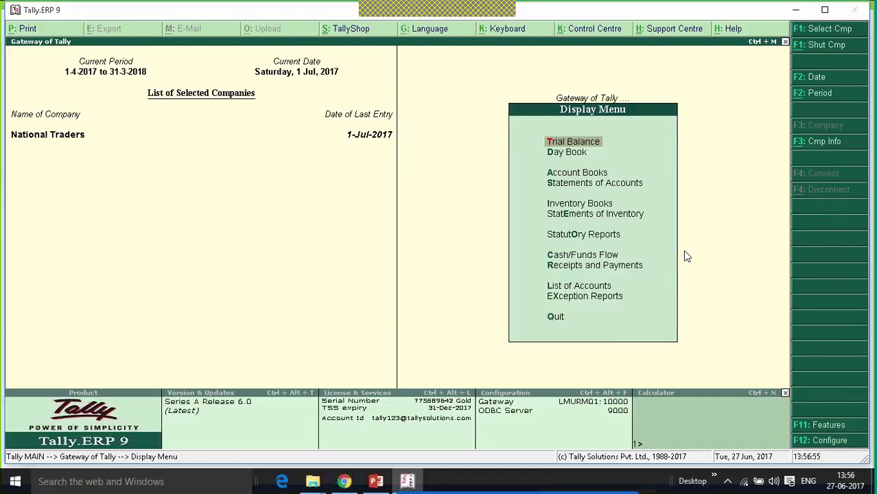
pyautogui.press('Up')
pyautogui.press('Up')
pyautogui.press('Up')
pyautogui.press('Up')
pyautogui.press('Up')
pyautogui.press('Up')
pyautogui.press('Return')
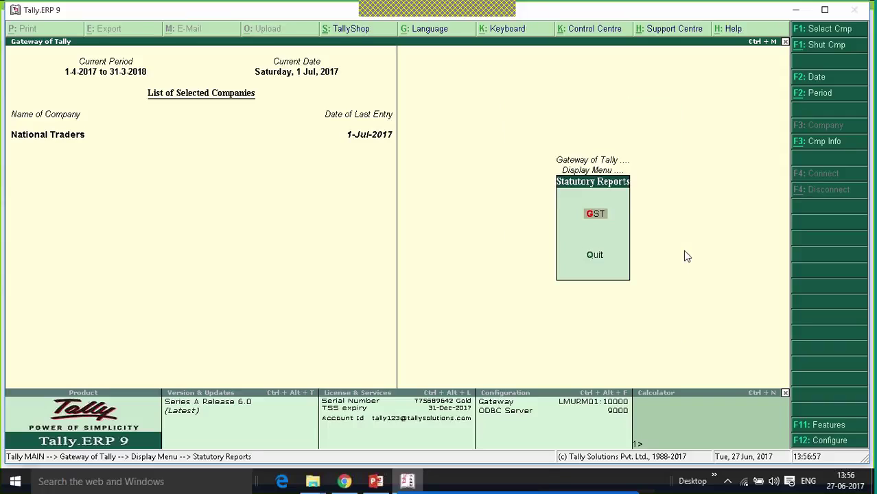
pyautogui.press('Return')
pyautogui.press('Down')
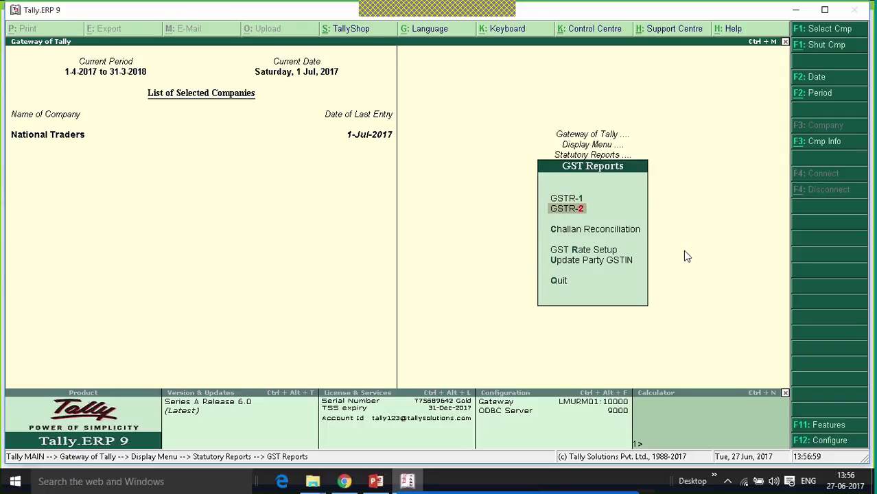
pyautogui.press('Return')
# - Check the single 11,80,000.00 B2B invoice row, then return to the Gateway of Tally
pyautogui.press('Down')
pyautogui.press('Down')
pyautogui.press('Down')
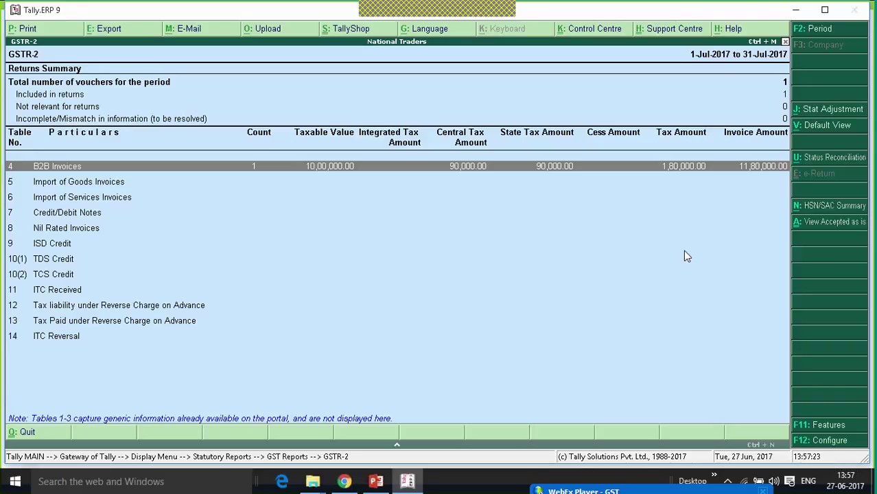
pyautogui.press('Escape')
pyautogui.press('Escape')
pyautogui.press('Escape')
pyautogui.press('Escape')
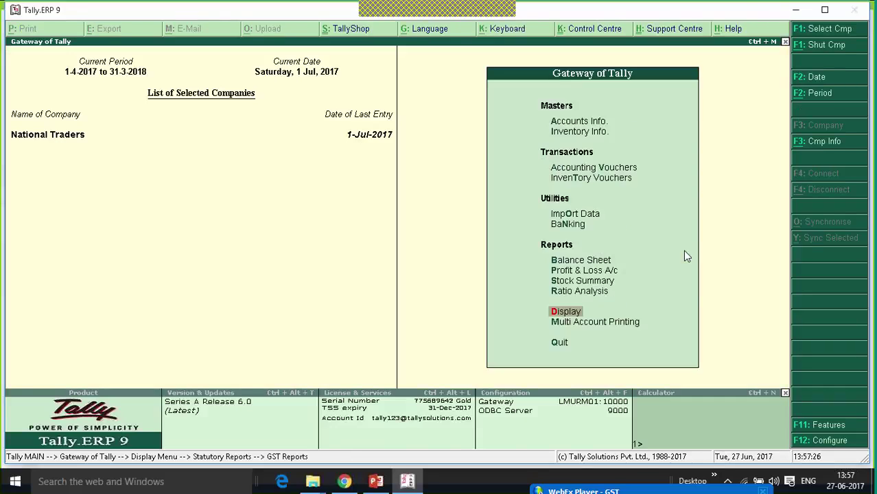
pyautogui.press('Escape')
# - Start a new purchase voucher dated 2-Jul-2017 and reach the party account field
pyautogui.press('n')
pyautogui.press('Down')
pyautogui.press('Down')
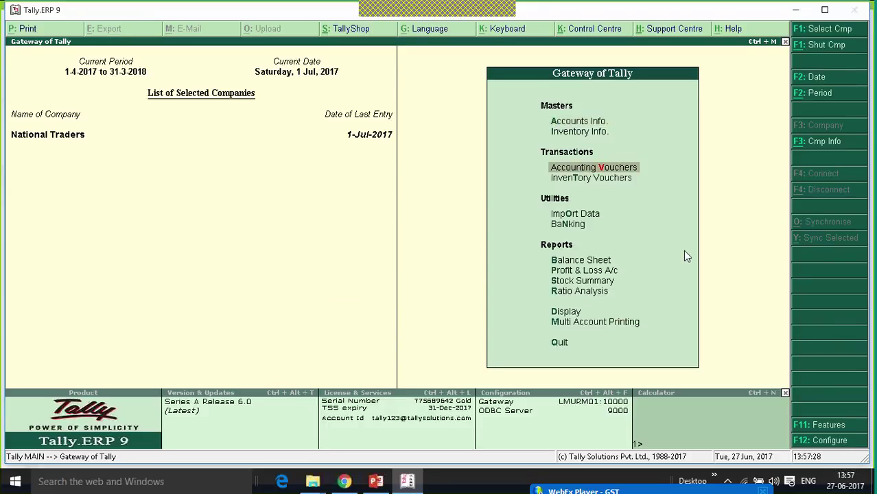
pyautogui.press('Return')
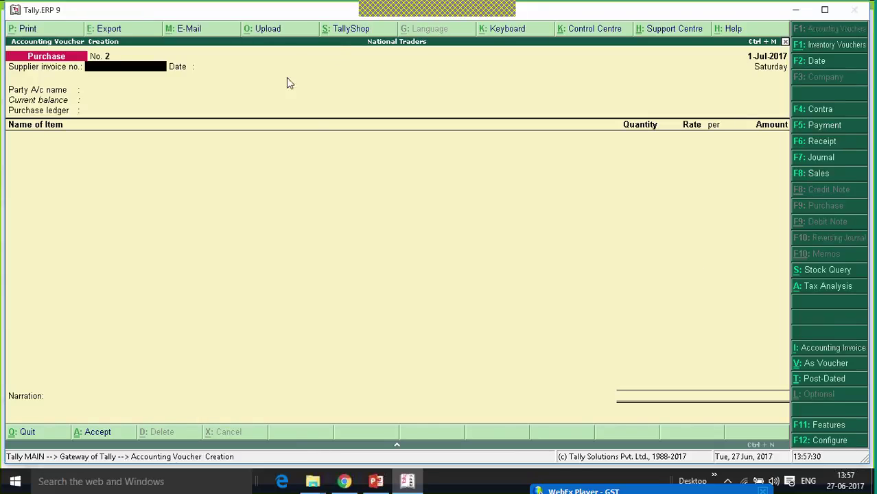
pyautogui.press('F2')
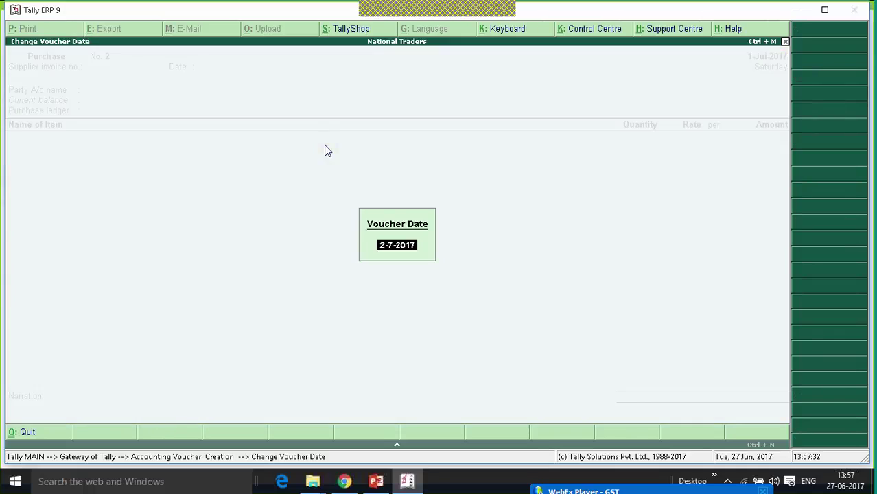
pyautogui.press('Return')
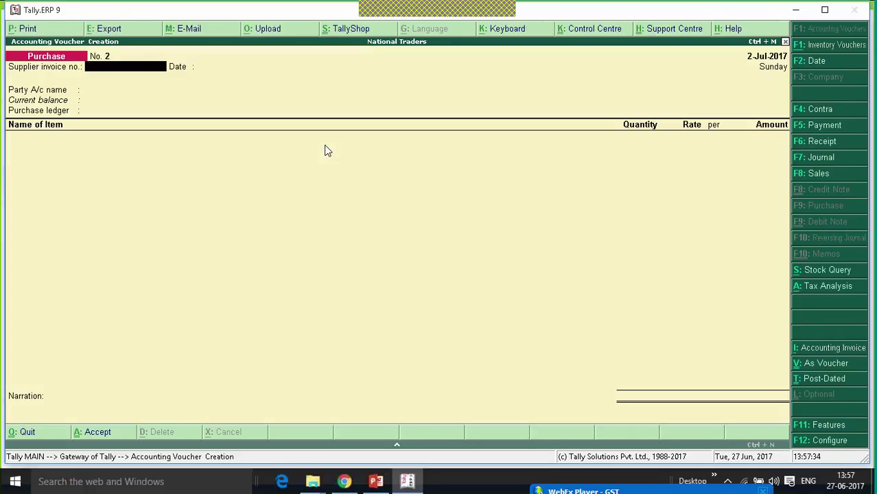
pyautogui.press('Return')
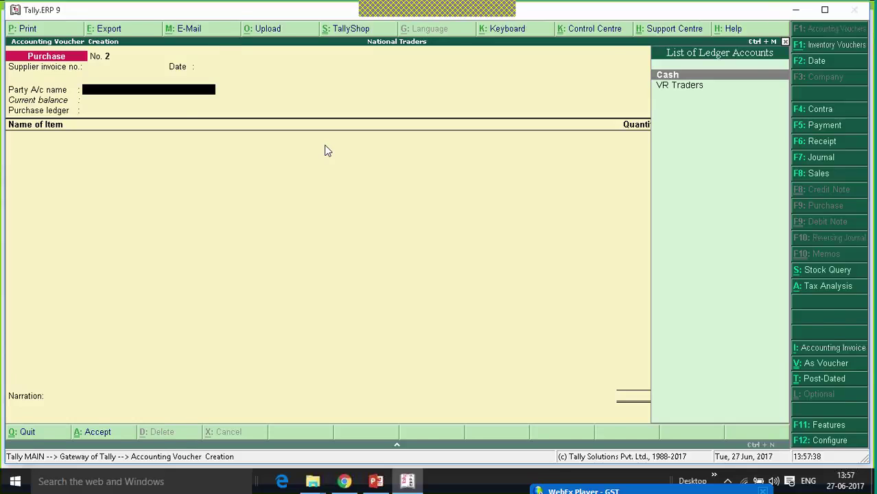
# - Create party ledger 'VR Traders TN' under Sundry Creditors with state Tamil Nadu
pyautogui.hotkey('alt', 'c')
pyautogui.write('VR Tr')
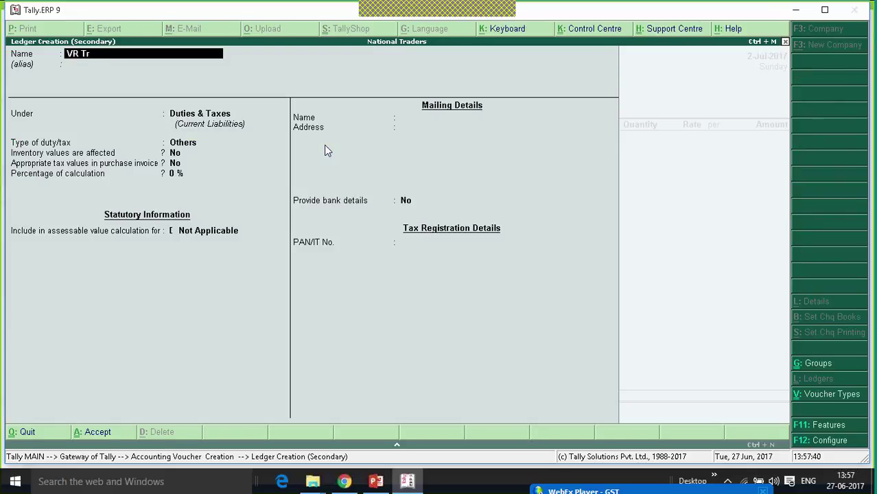
pyautogui.write('aders TN')
pyautogui.press('Return')
pyautogui.write('Sun')
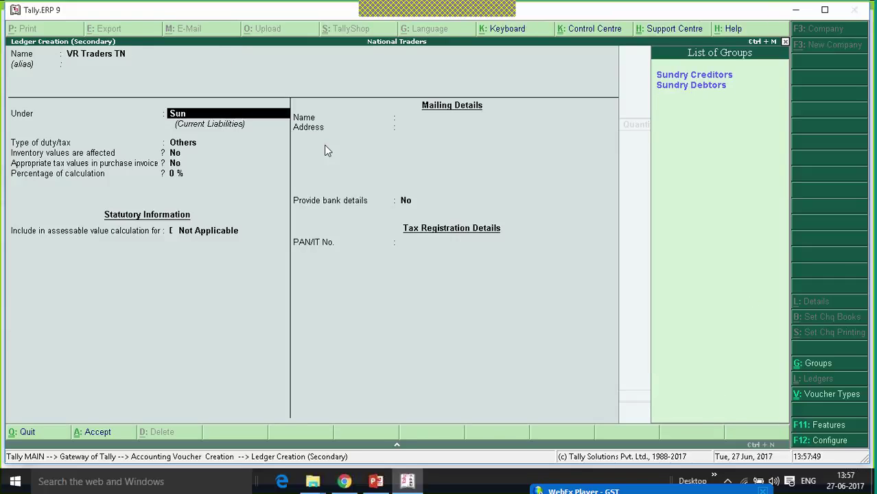
pyautogui.press('Return')
pyautogui.press('Return')
pyautogui.press('Return')
pyautogui.press('Return')
pyautogui.press('Return')
pyautogui.press('Return')
pyautogui.press('Return')
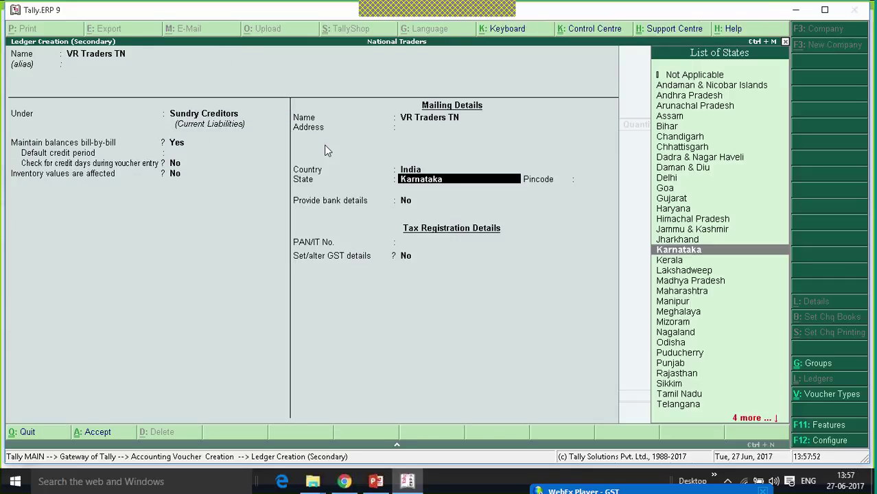
pyautogui.write('tam')
pyautogui.press('Return')
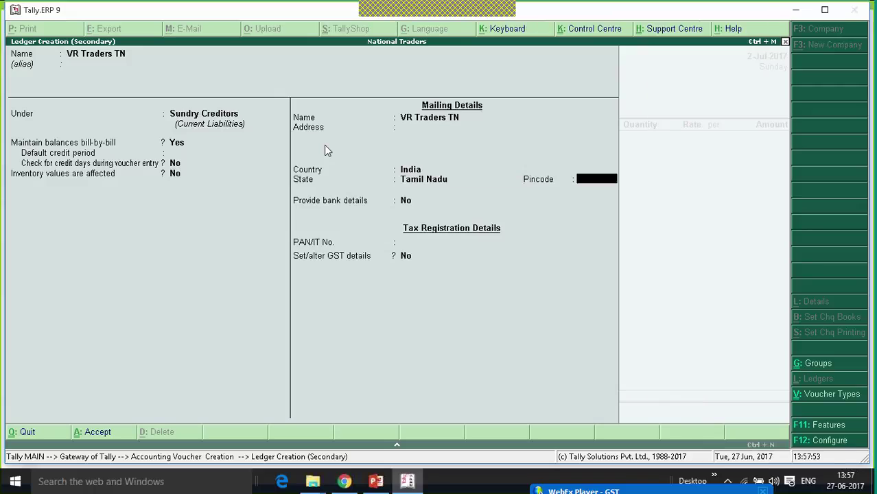
pyautogui.press('Return')
# - Enable GST details with Regular registration and enter the supplier's GSTIN
pyautogui.press('Return')
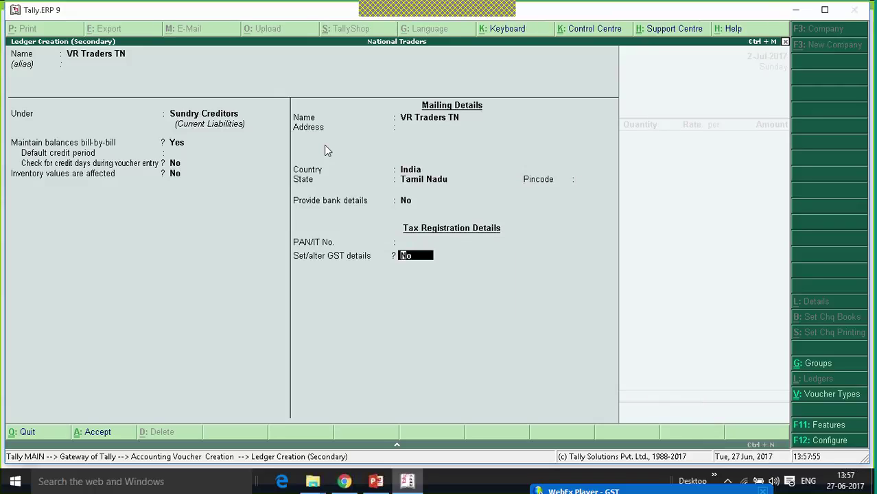
pyautogui.press('y')
pyautogui.press('Return')
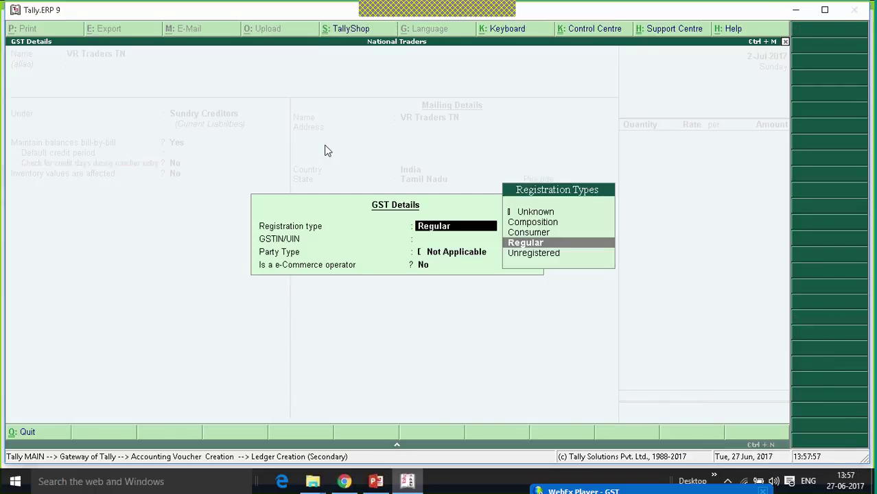
pyautogui.press('Return')
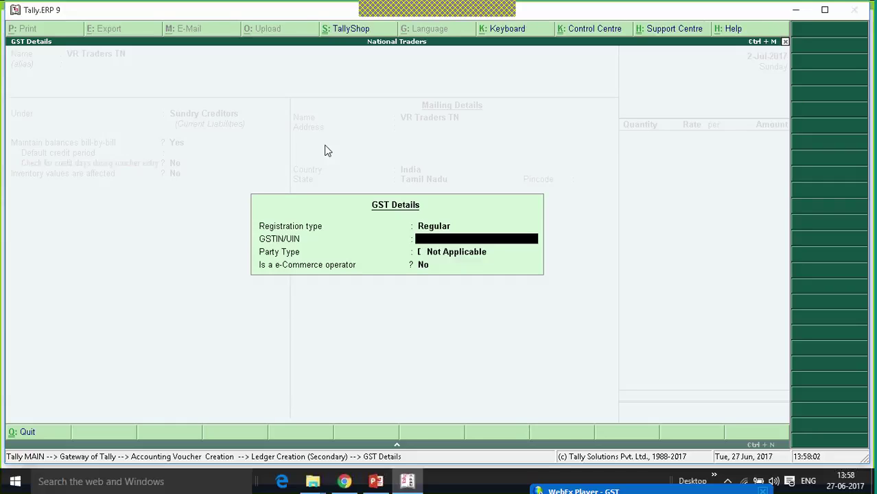
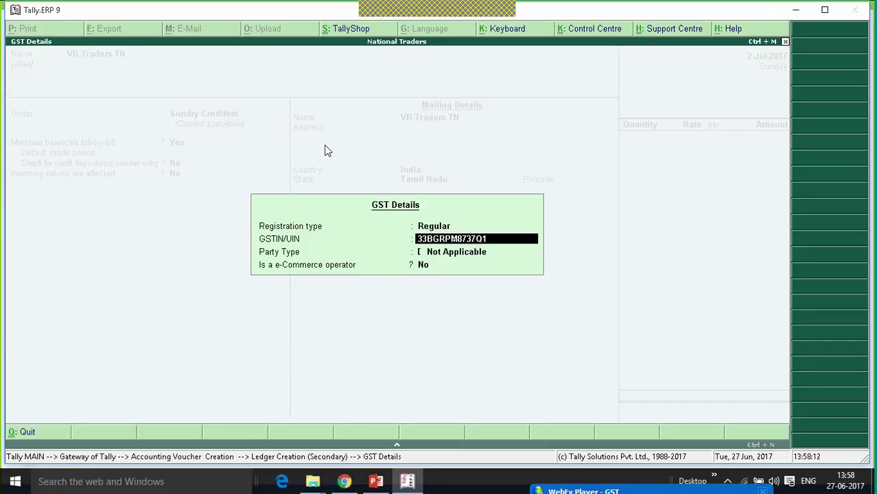
pyautogui.press('Return')
pyautogui.press('Return')
pyautogui.press('Return')
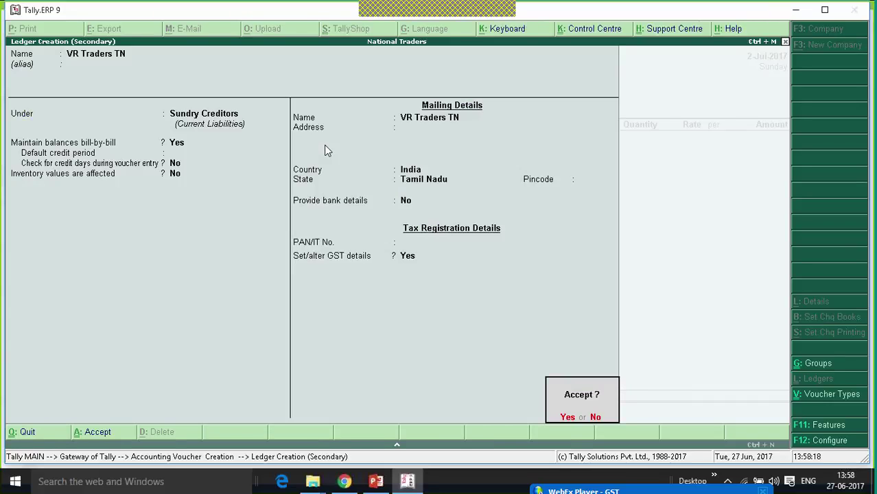
pyautogui.press('Return')
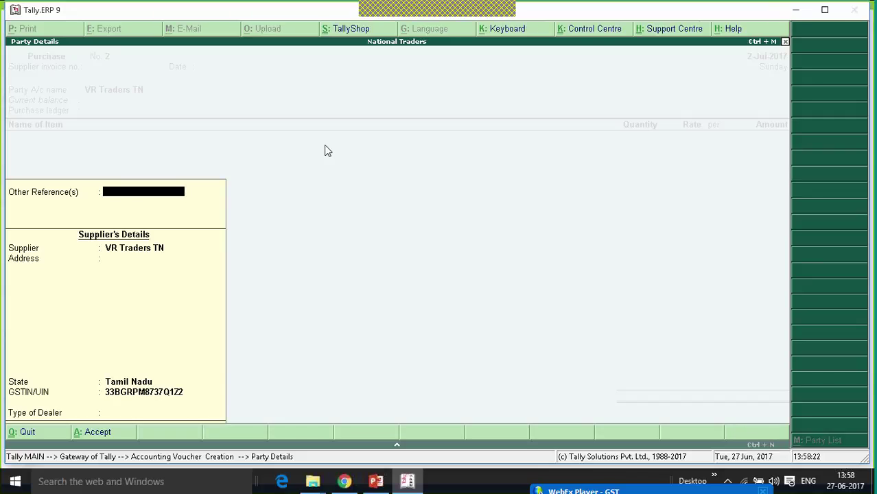
# - Use the Purchases ledger as Interstate Purchase Taxable and enter 10 Mobile Phones at 12,000.00 (1,20,000.00)
pyautogui.hotkey('ctrl', 'a')
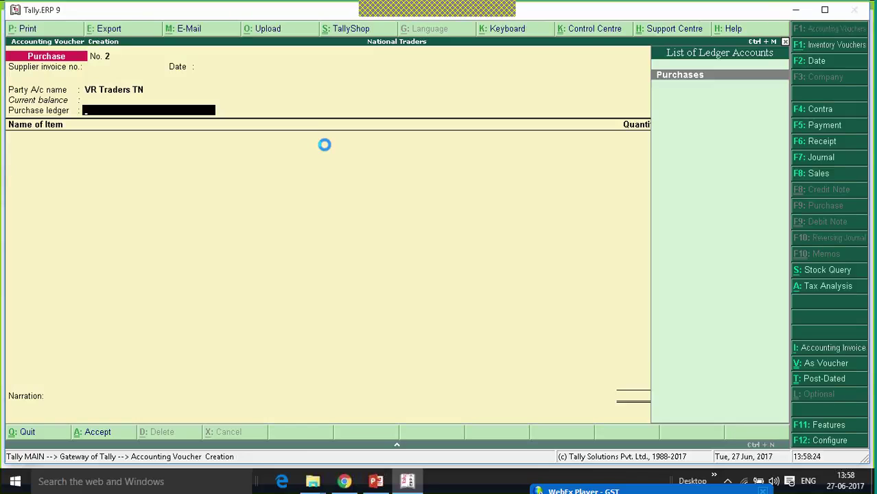
pyautogui.press('Return')
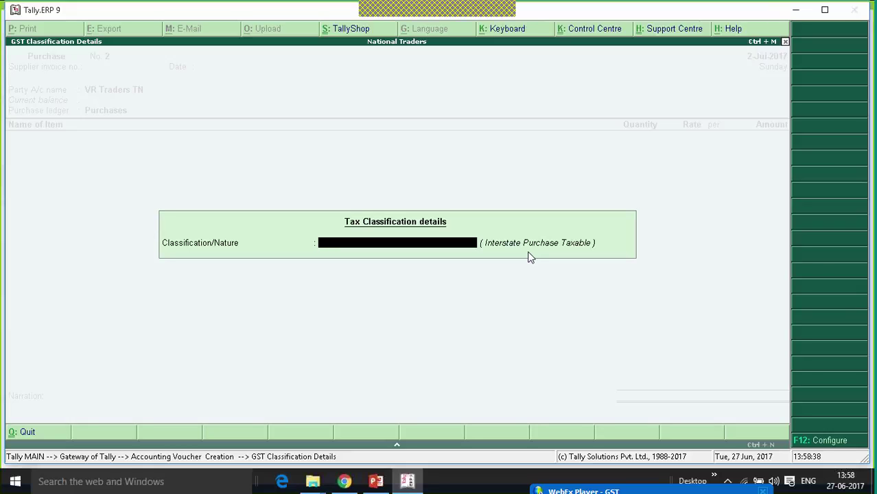
pyautogui.press('Return')
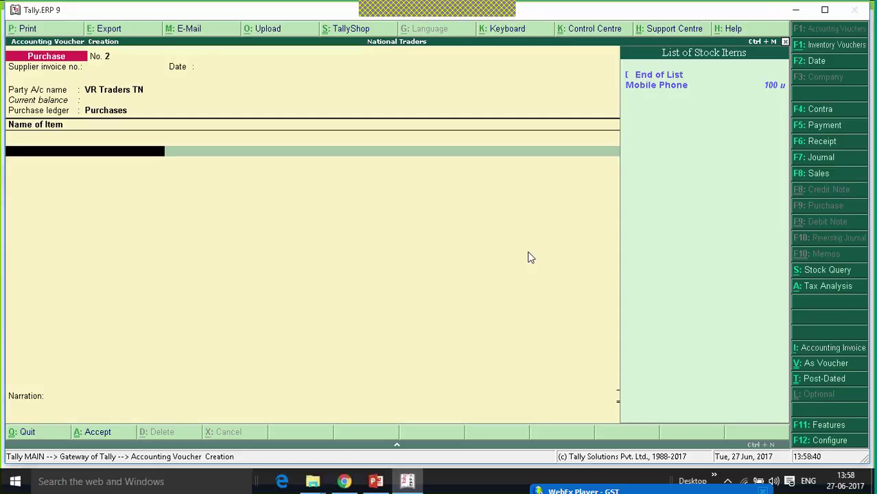
pyautogui.press('Return')
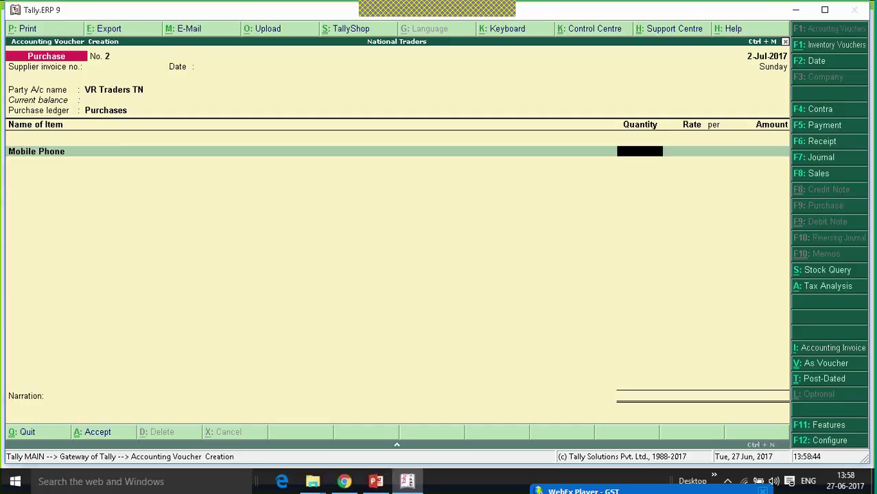
pyautogui.write('10')
pyautogui.press('Return')
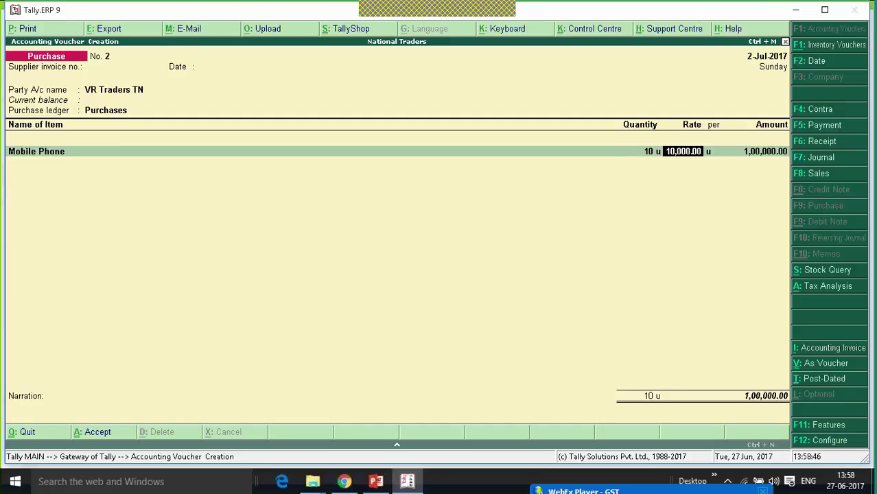
pyautogui.write('12000')
pyautogui.press('Return')
pyautogui.press('Return')
pyautogui.press('Return')
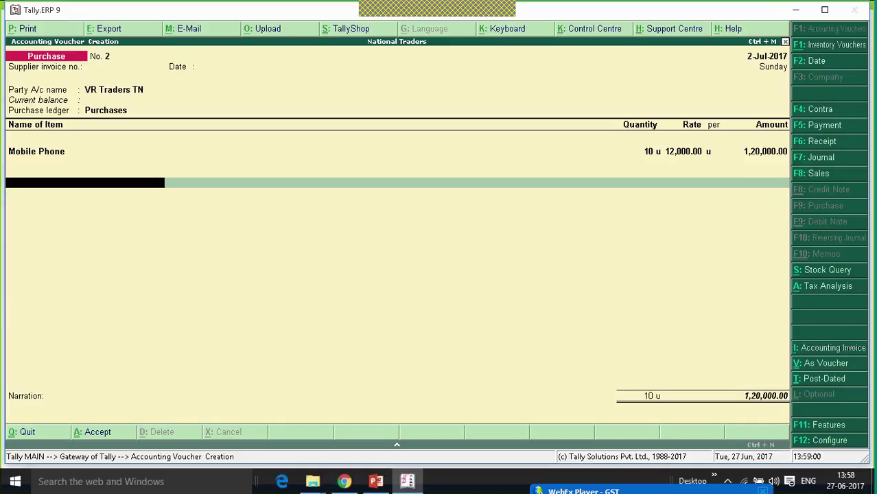
pyautogui.hotkey('alt', 'c')
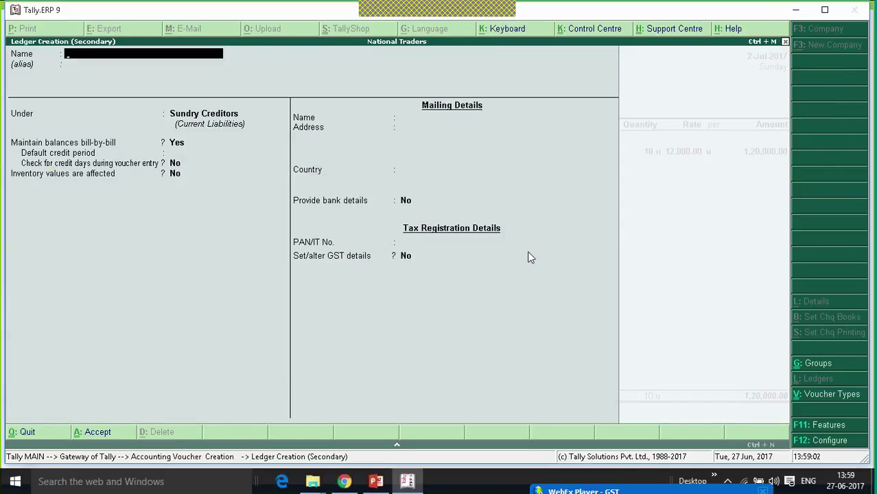
# - Create ledger 'Integrated Tax' under Duties & Taxes, duty type GST, tax type Integrated Tax
pyautogui.write('Integrated Tax')
pyautogui.press('Return')
pyautogui.write('Du')
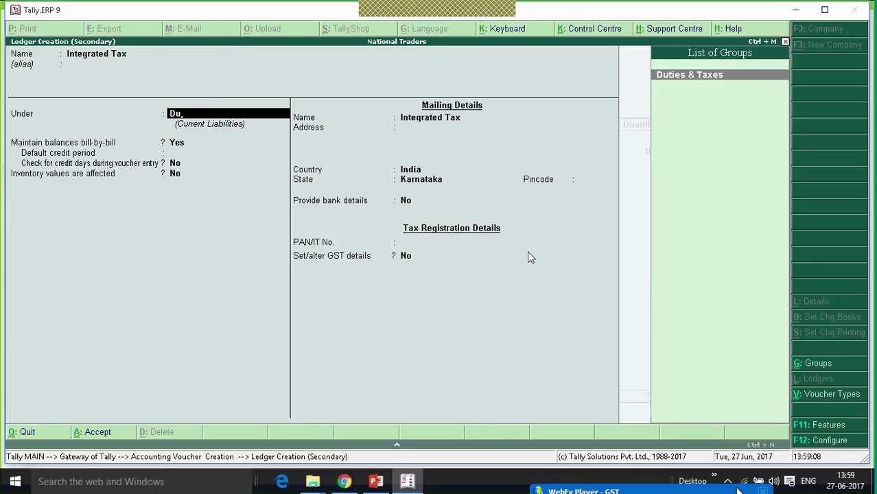
pyautogui.press('Return')
pyautogui.press('Up')
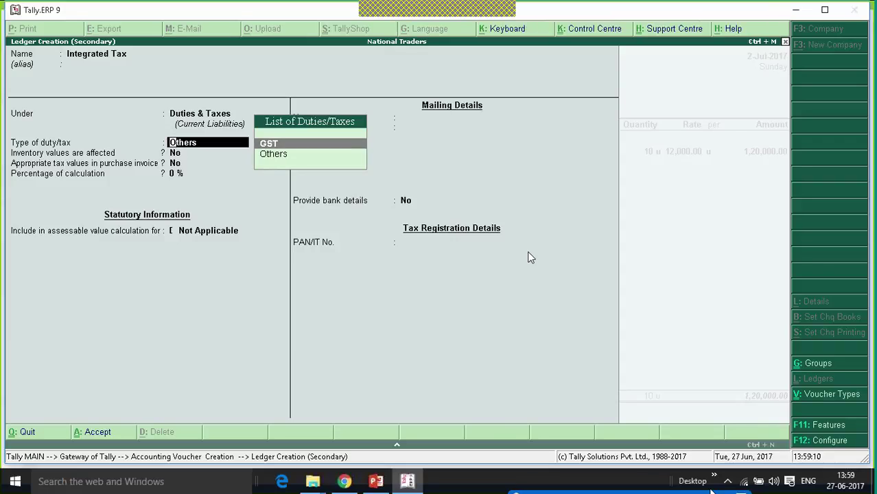
pyautogui.press('Return')
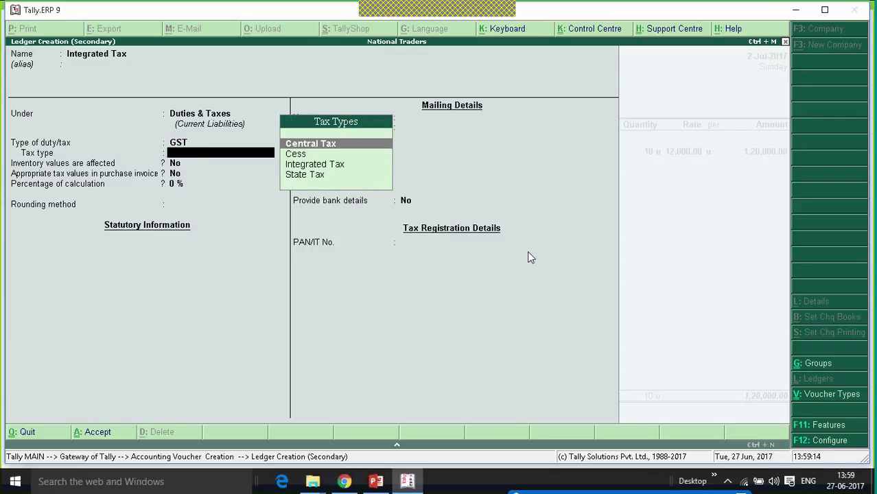
pyautogui.press('Down')
pyautogui.press('Down')
pyautogui.press('Return')
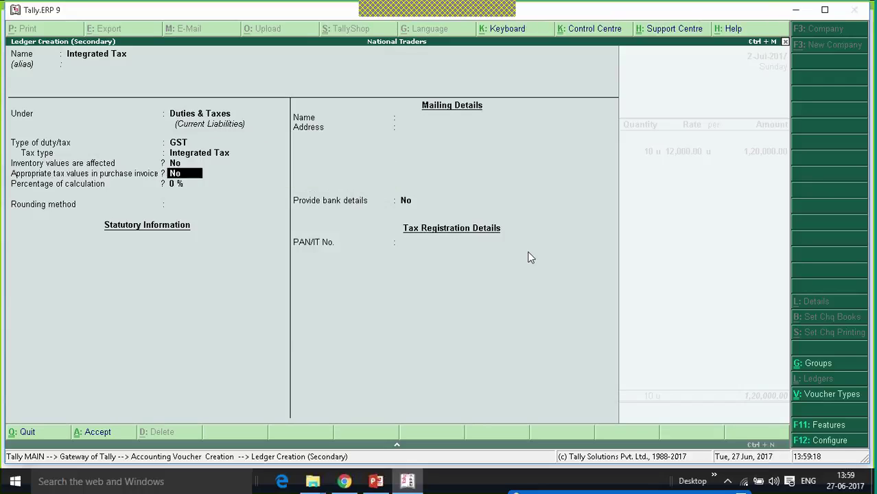
pyautogui.press('Return')
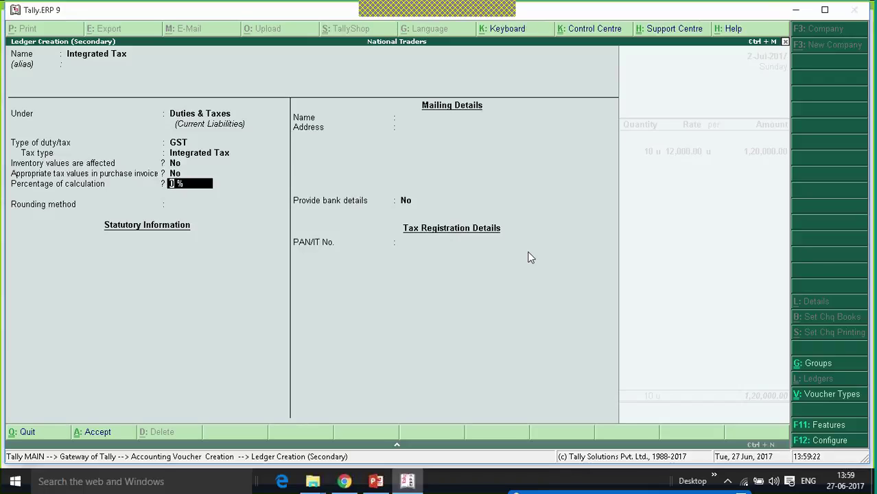
pyautogui.press('Return')
pyautogui.press('Return')
pyautogui.hotkey('ctrl', 'a')
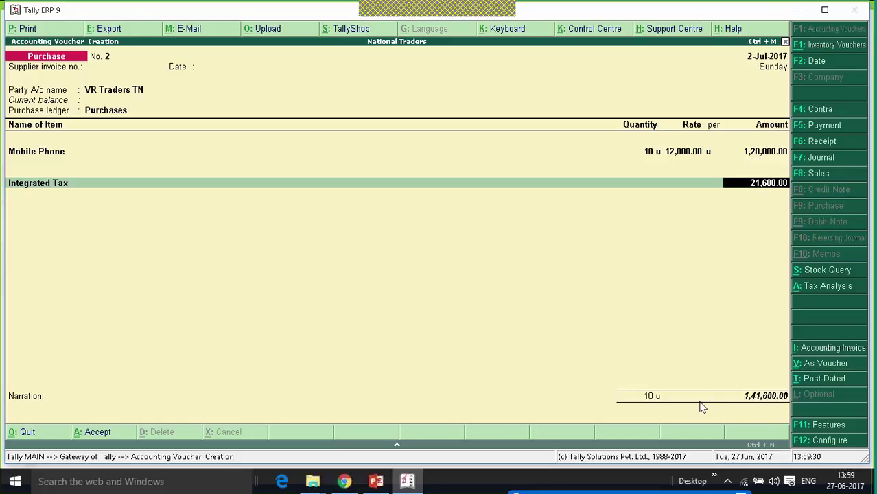
# - View the detailed Tax Analysis confirming 18% Integrated Tax on the Mobile Phones
pyautogui.click(827, 288)
pyautogui.click(817, 34)
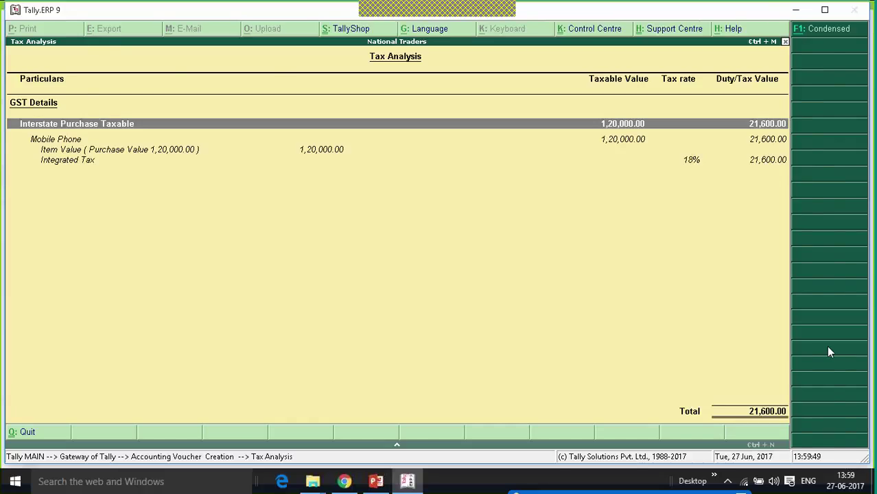
pyautogui.press('Escape')
# - Save Purchase No. 2 for 1,41,600.00 as a New Ref bill and return to the Gateway
pyautogui.press('Return')
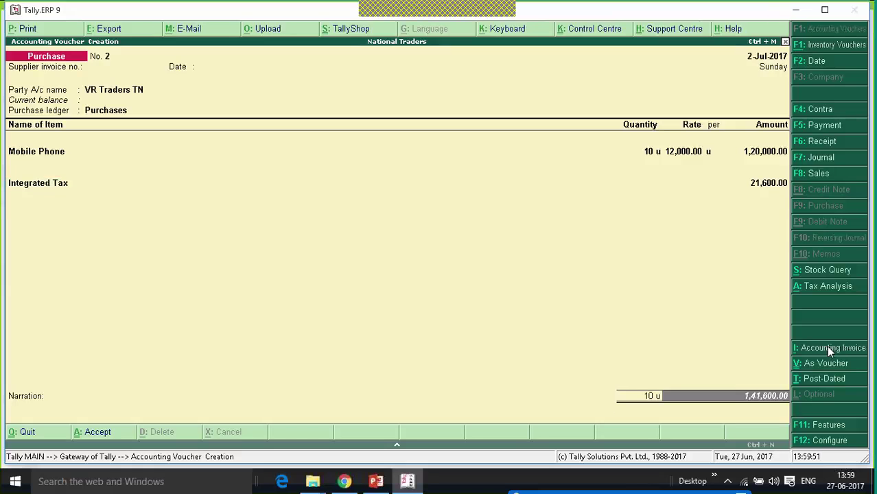
pyautogui.press('Return')
pyautogui.press('Return')
pyautogui.press('Return')
pyautogui.press('Return')
pyautogui.press('Return')
pyautogui.press('Return')
pyautogui.press('Return')
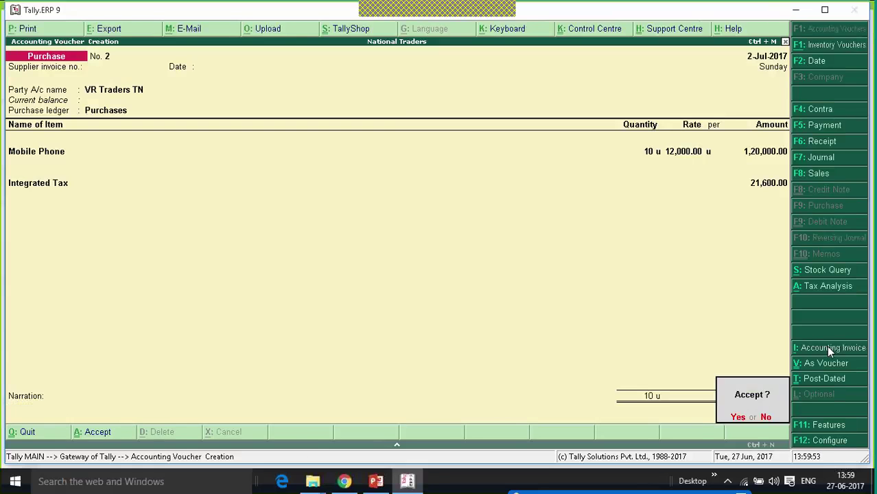
pyautogui.press('Return')
pyautogui.press('Escape')
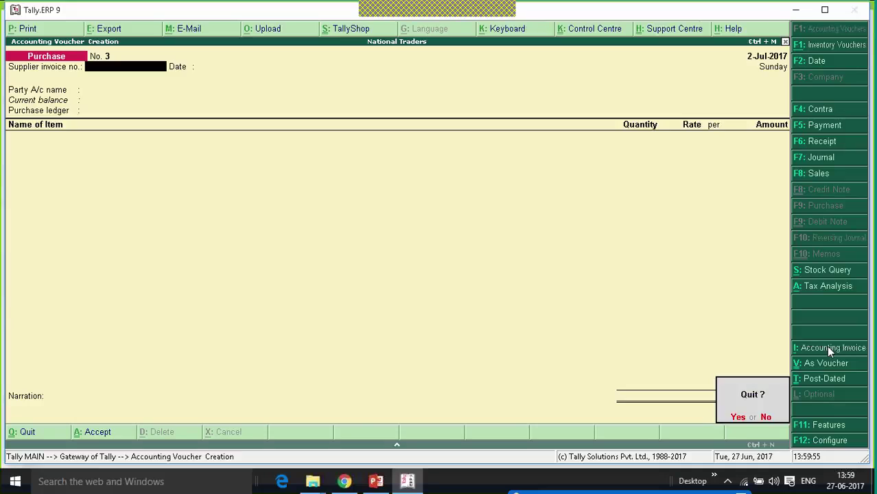
pyautogui.press('Return')
pyautogui.press('Escape')
pyautogui.press('Escape')
pyautogui.press('Up')
pyautogui.press('Up')
pyautogui.press('Up')
pyautogui.press('Up')
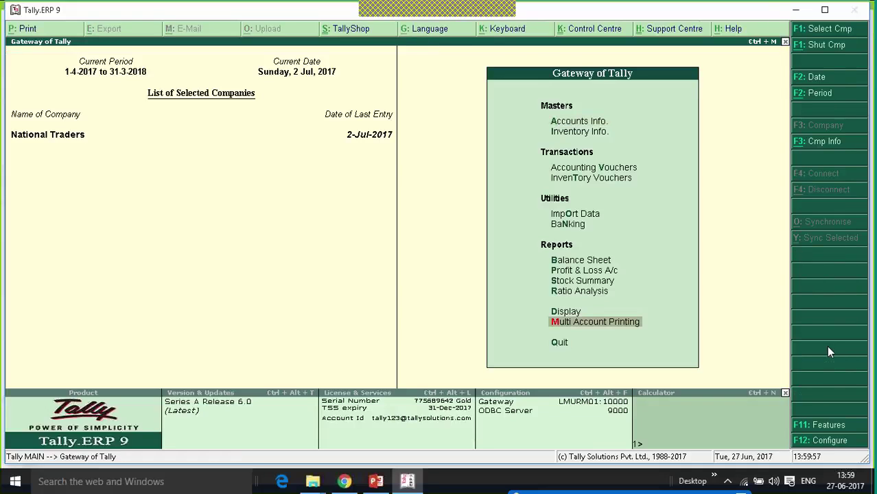
pyautogui.press('Down')
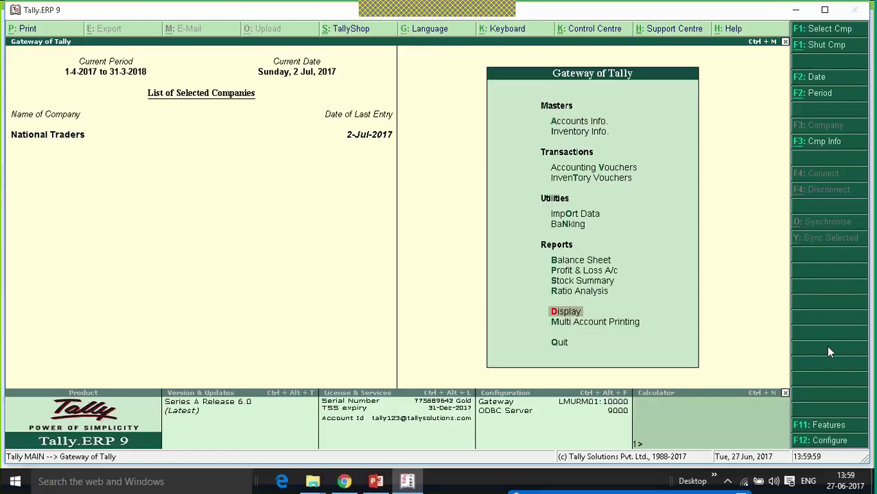
pyautogui.press('Return')
pyautogui.press('Up')
pyautogui.press('Up')
pyautogui.press('Up')
pyautogui.press('Up')
pyautogui.press('Up')
pyautogui.press('Up')
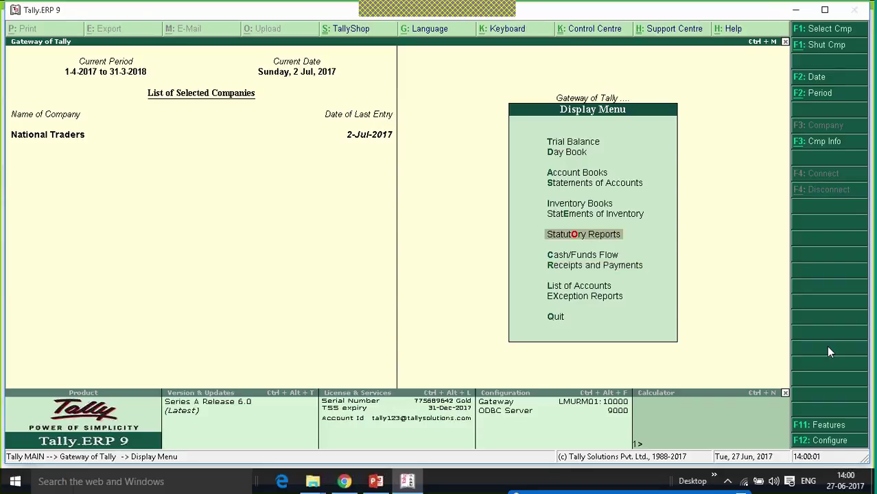
pyautogui.press('Return')
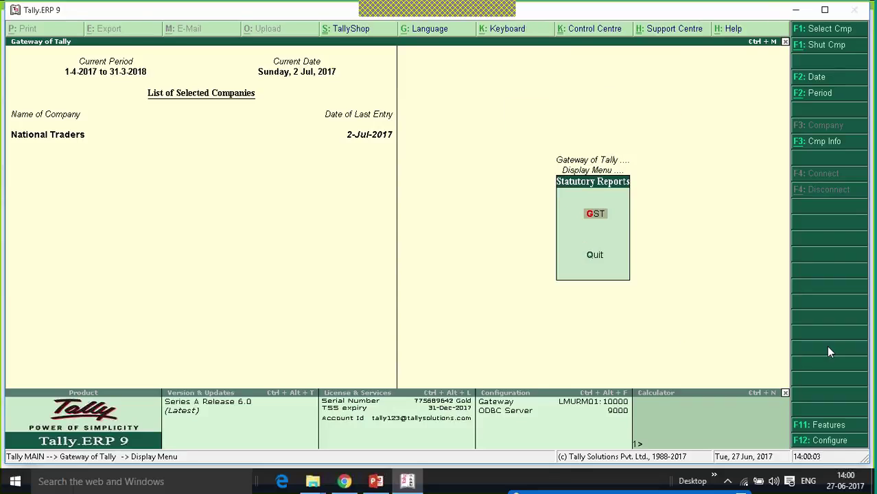
pyautogui.press('Return')
pyautogui.press('Down')
pyautogui.press('Return')
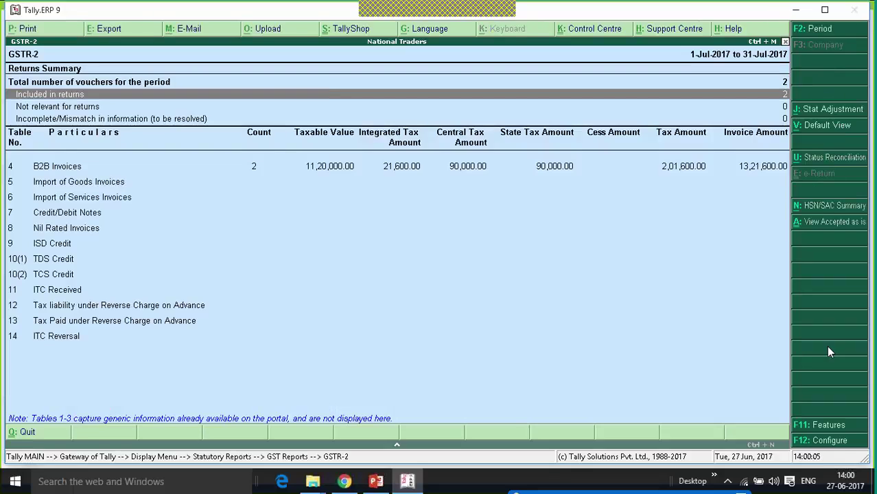
pyautogui.press('Down')
pyautogui.press('Down')
pyautogui.press('Up')
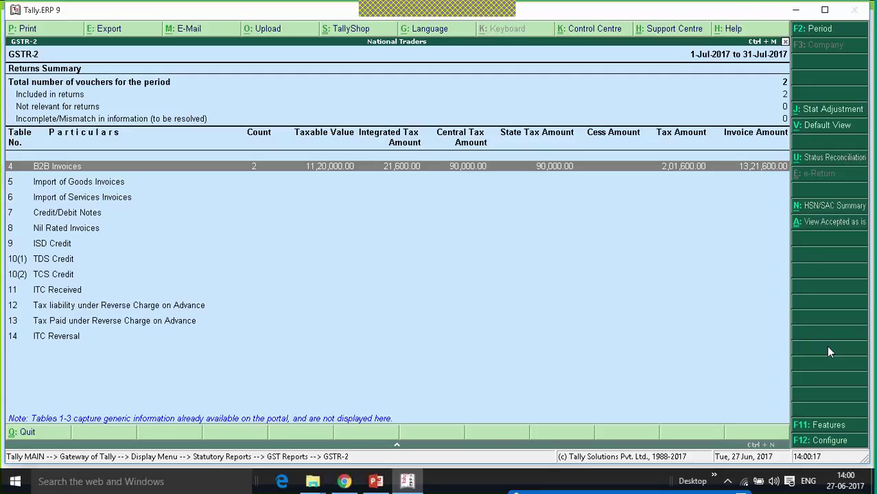
pyautogui.press('Escape')
pyautogui.press('Escape')
pyautogui.press('Escape')
pyautogui.press('Escape')
pyautogui.press('Escape')
pyautogui.press('Escape')
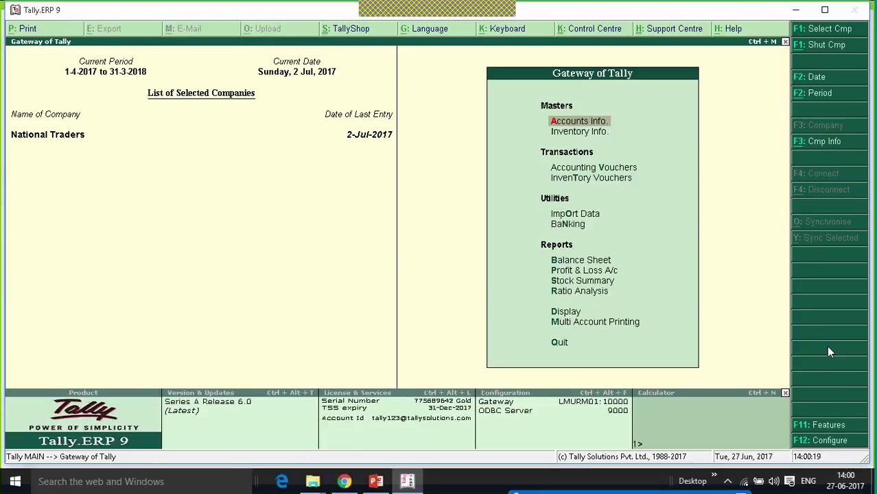
# - Open a new purchase voucher dated 3-Jul-2017 and reach the party account field
pyautogui.press('Down')
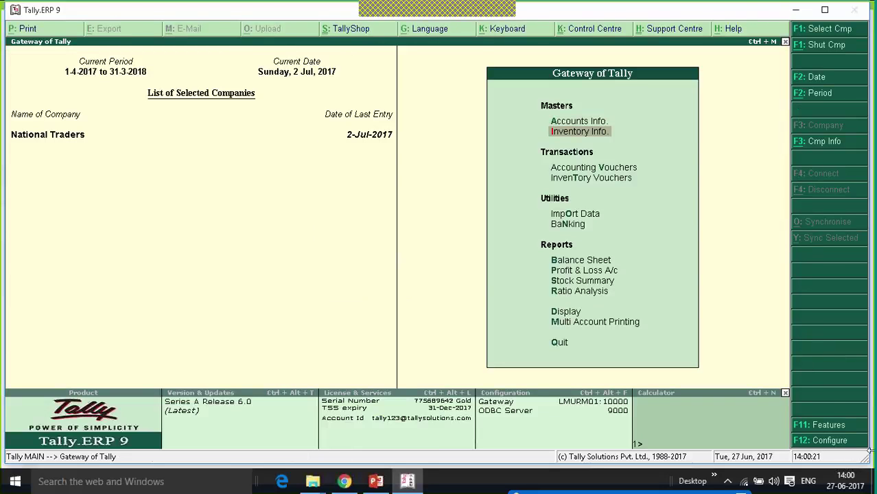
pyautogui.press('Down')
pyautogui.press('Return')
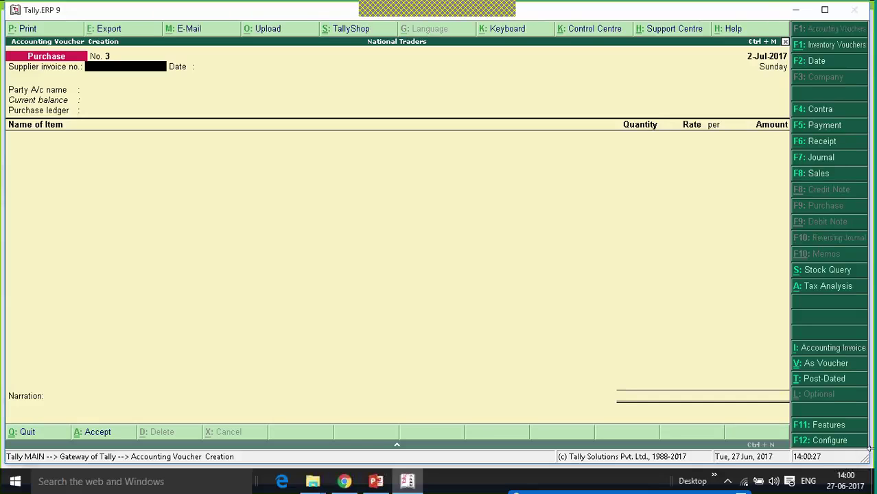
pyautogui.press('Return')
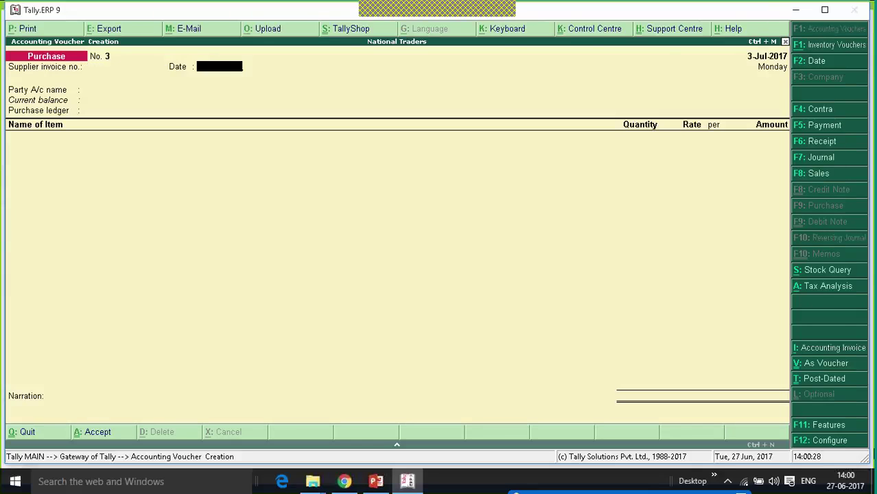
pyautogui.press('Return')
# - Create party ledger 'Unregistered Dealer' under Sundry Creditors with state Karnataka
pyautogui.hotkey('alt', 'c')
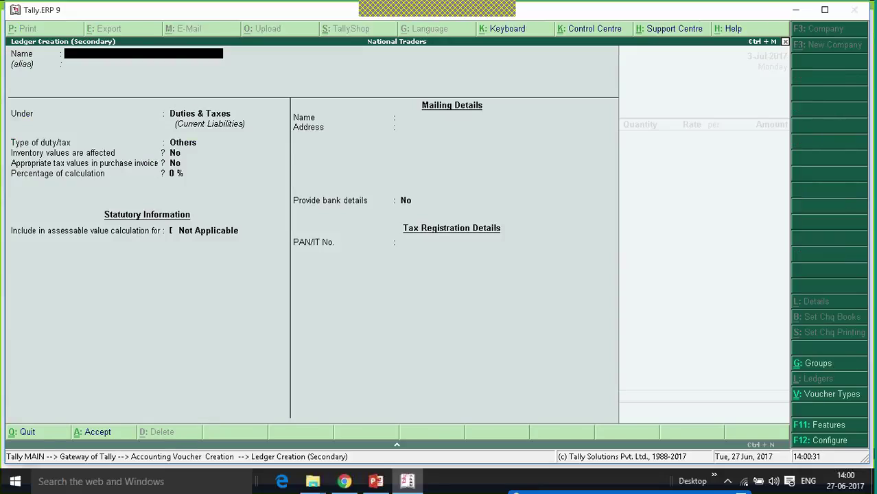
pyautogui.write('Unregistered Desaler')
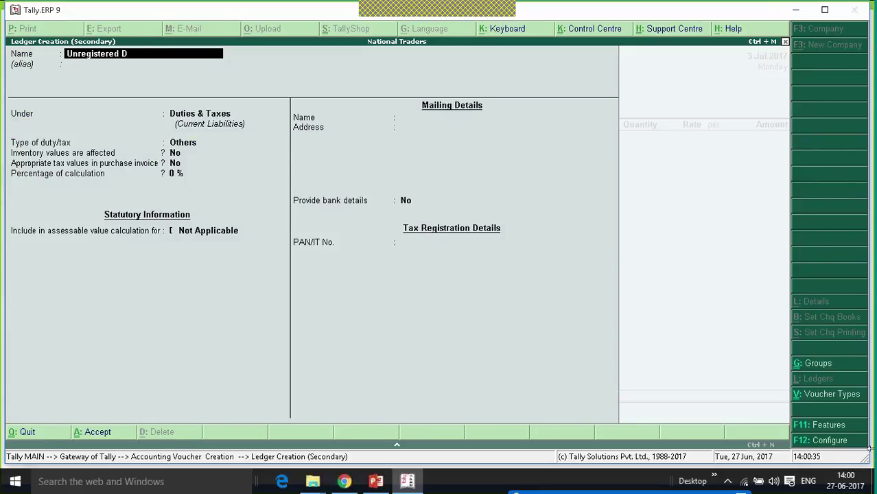
pyautogui.press('BackSpace')
pyautogui.press('BackSpace')
pyautogui.press('BackSpace')
pyautogui.press('BackSpace')
pyautogui.press('BackSpace')
pyautogui.write('aler')
pyautogui.press('Return')
pyautogui.press('Return')
pyautogui.write('Sun')
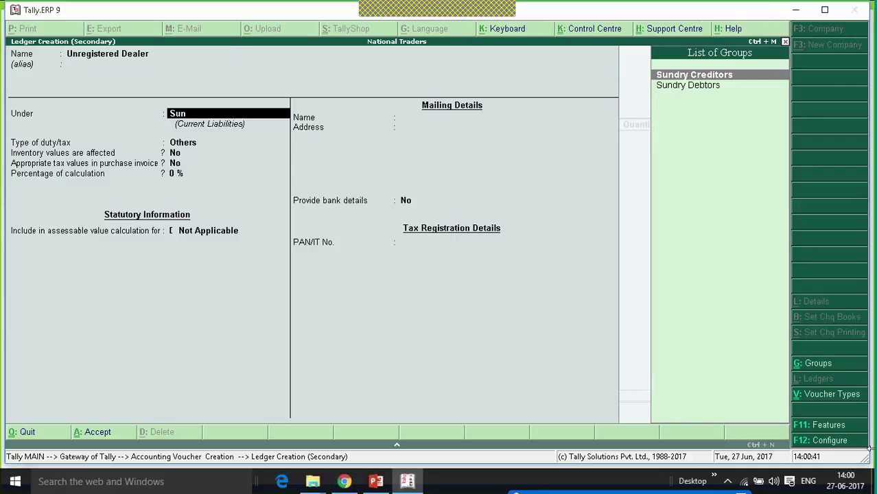
pyautogui.press('Return')
pyautogui.press('Return')
pyautogui.press('Return')
pyautogui.press('Return')
pyautogui.press('Return')
pyautogui.press('Return')
pyautogui.press('Return')
pyautogui.press('Return')
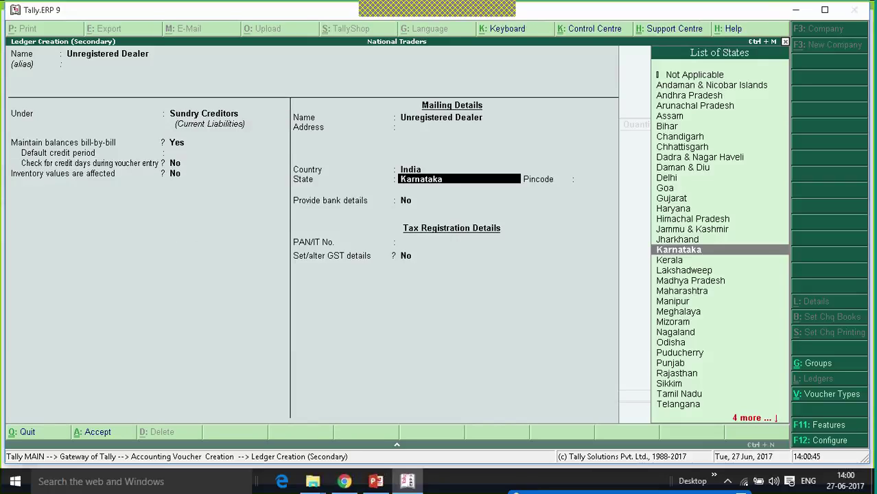
pyautogui.press('Return')
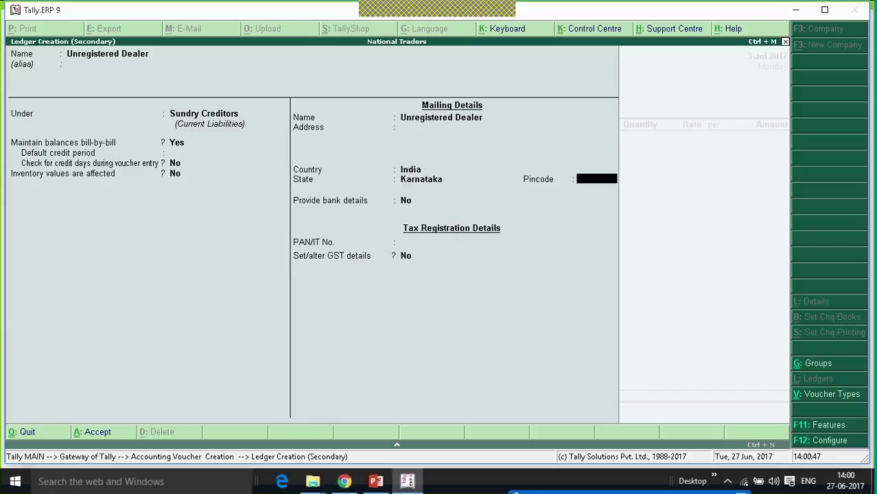
pyautogui.press('Return')
pyautogui.press('Return')
pyautogui.press('Return')
# - Set the ledger's GST registration to Unregistered and save it as the voucher's party
pyautogui.press('y')
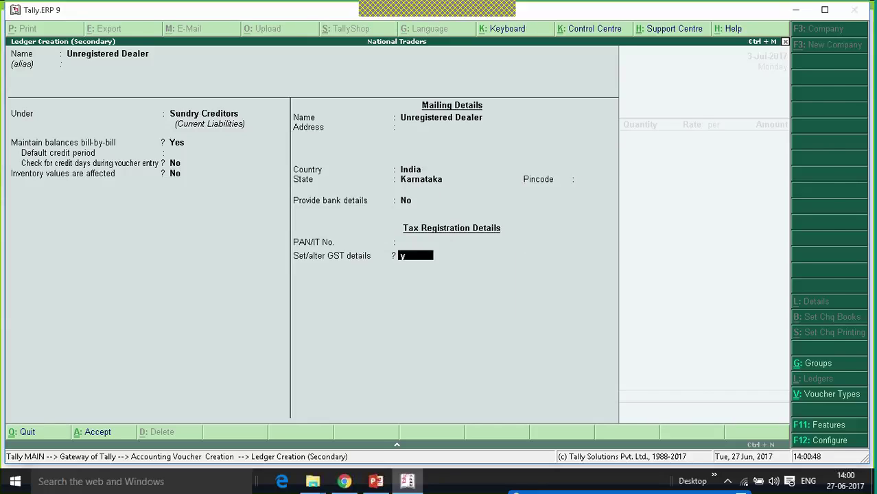
pyautogui.press('Return')
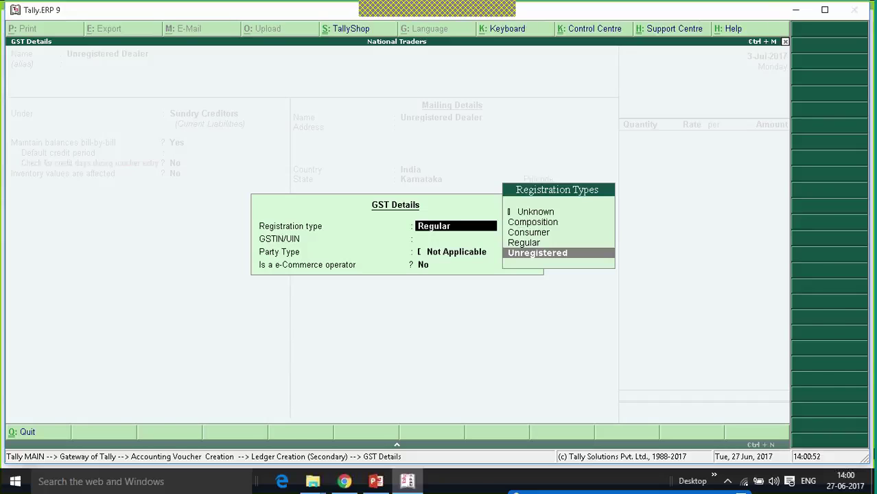
pyautogui.hotkey('ctrl', 'a')
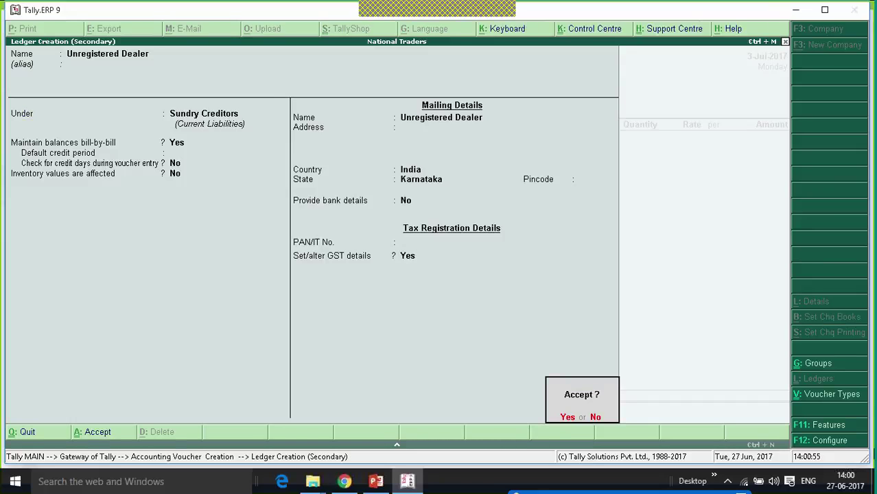
pyautogui.press('Return')
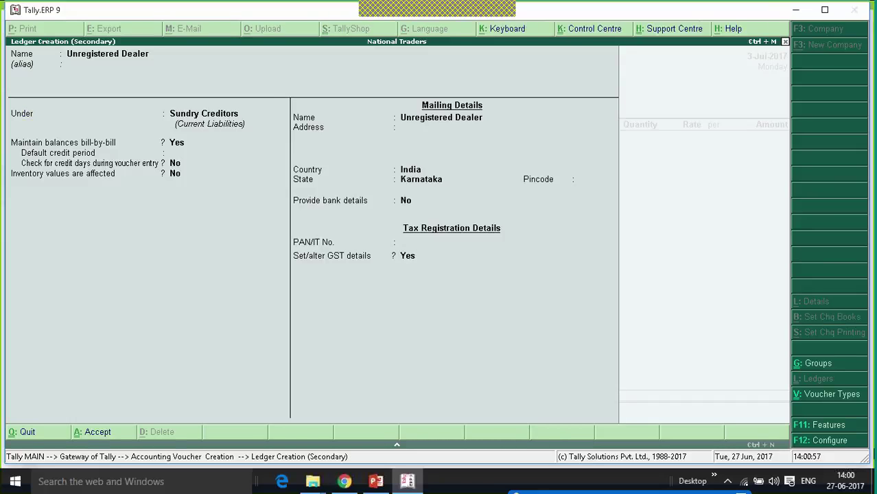
pyautogui.press('Return')
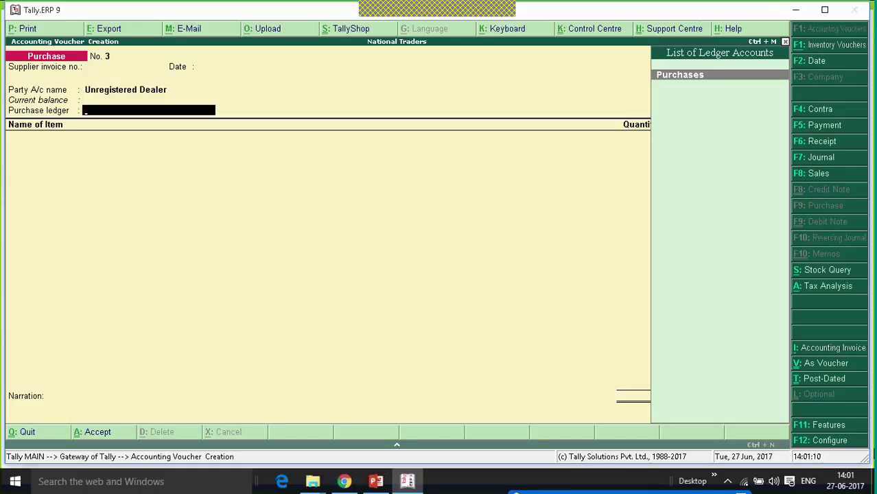
# - Use the Purchases ledger as unregistered taxable and enter 10 Mobile Phones at 15,000 (1,50,000.00)
pyautogui.press('Return')
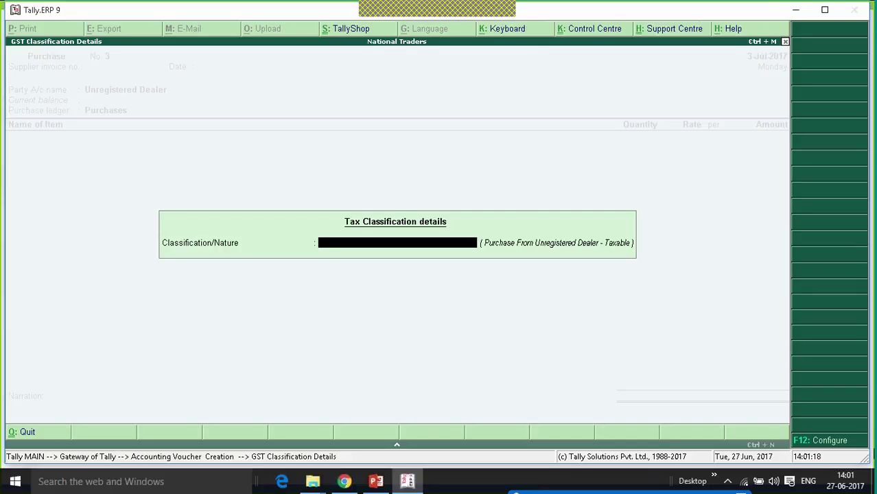
pyautogui.press('Return')
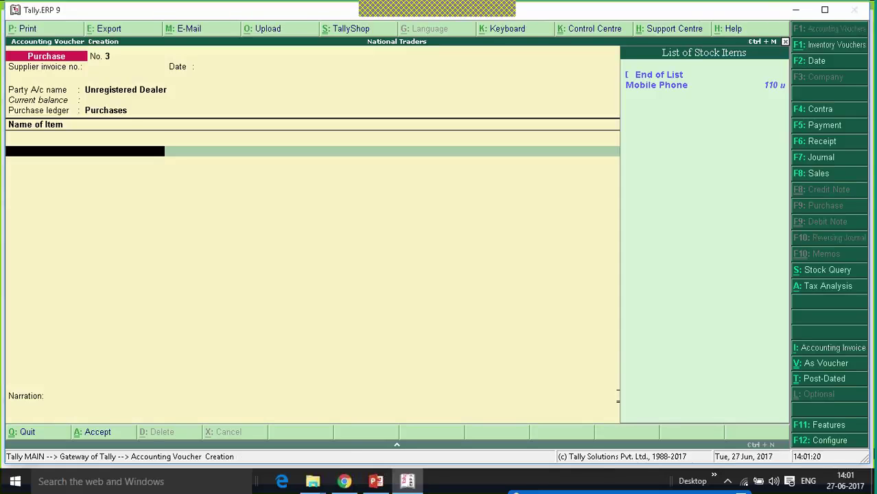
pyautogui.press('Down')
pyautogui.press('Return')
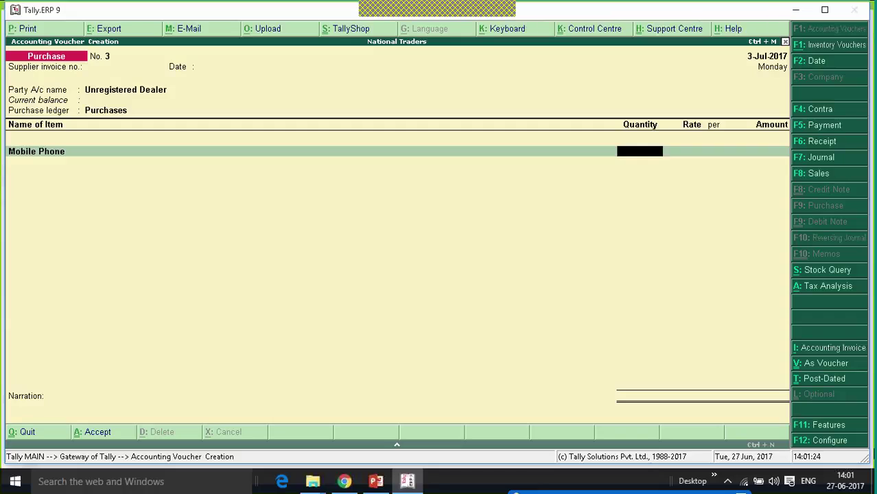
pyautogui.write('10')
pyautogui.press('Return')
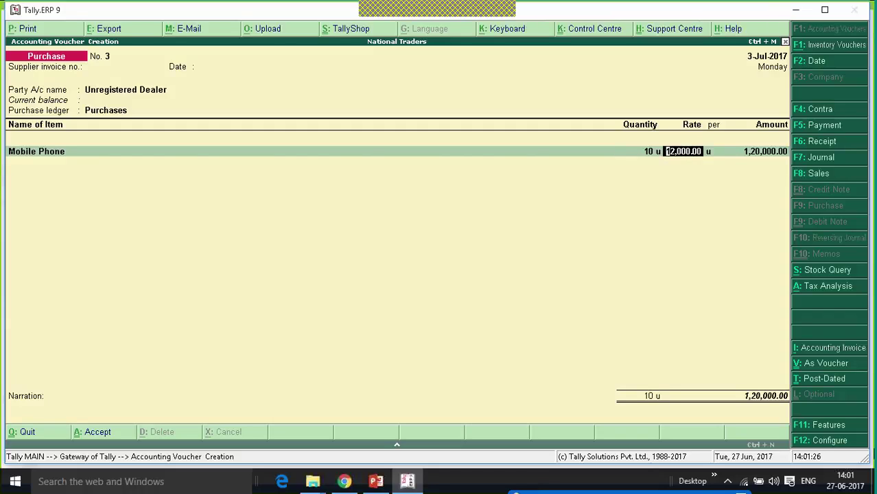
pyautogui.write('15000')
pyautogui.press('Return')
pyautogui.press('Return')
pyautogui.press('Return')
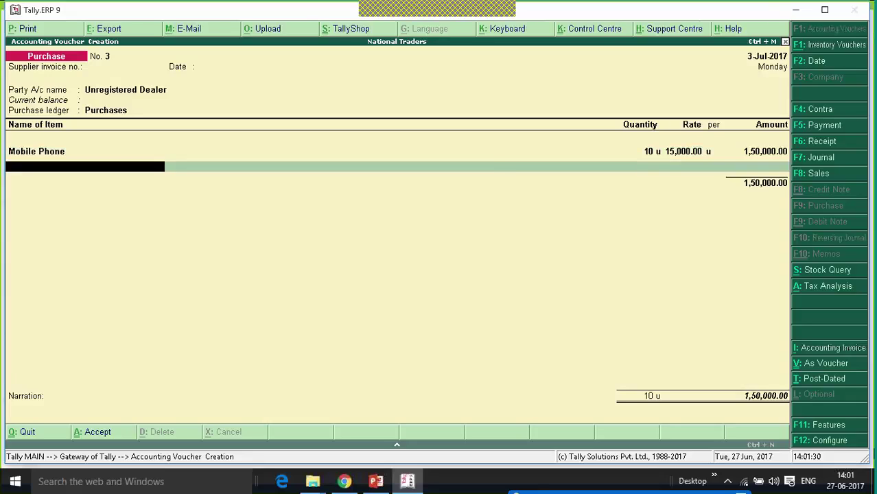
# - Leave the voucher without Central or State Tax lines and bring up its Tax Analysis
pyautogui.press('Return')
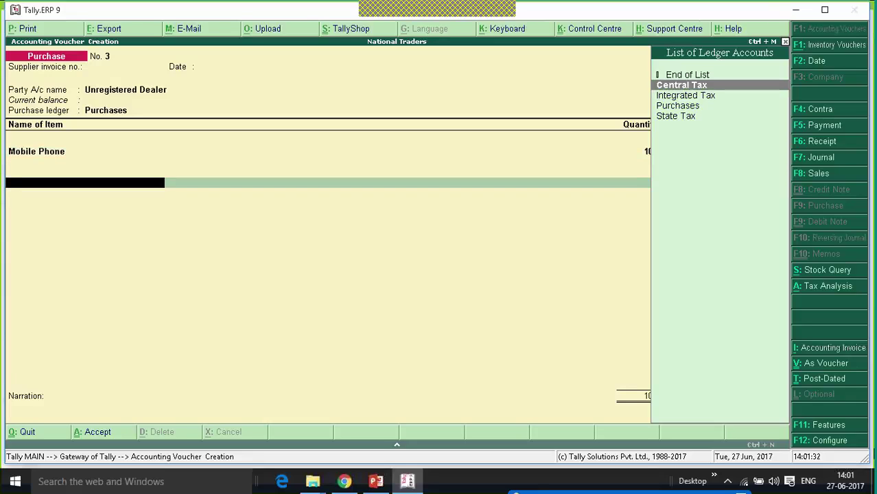
pyautogui.press('Return')
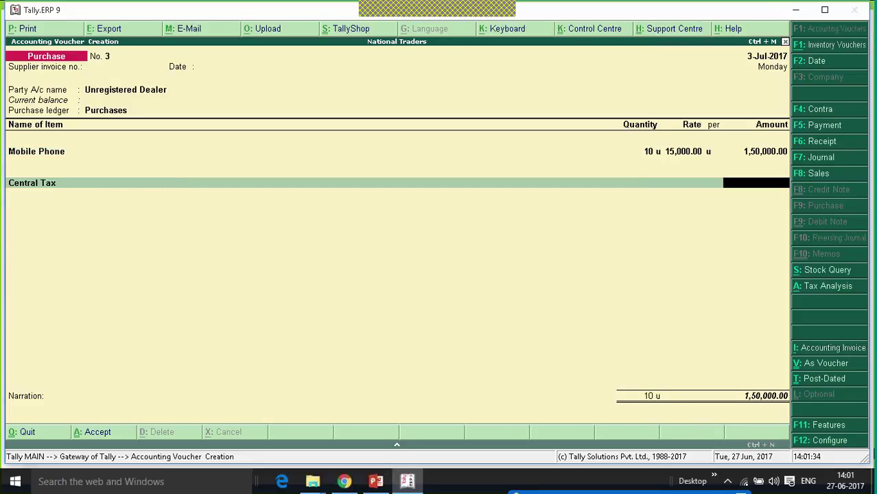
pyautogui.press('BackSpace')
pyautogui.press('Down')
pyautogui.press('Down')
pyautogui.press('Down')
pyautogui.press('Return')
pyautogui.press('BackSpace')
pyautogui.press('Up')
pyautogui.press('Up')
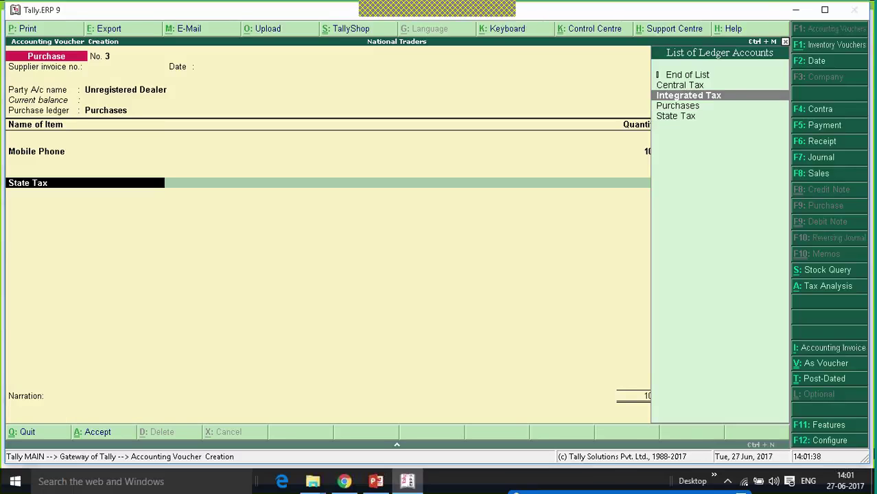
pyautogui.press('Up')
pyautogui.press('Up')
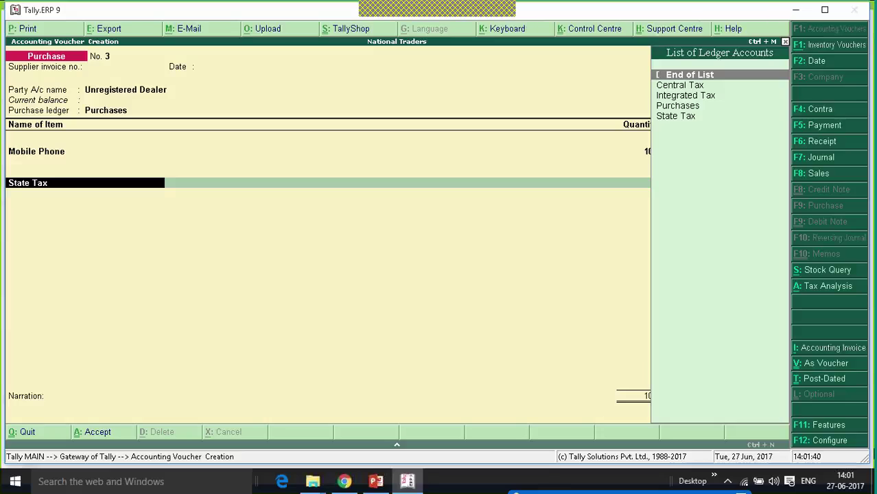
pyautogui.press('Return')
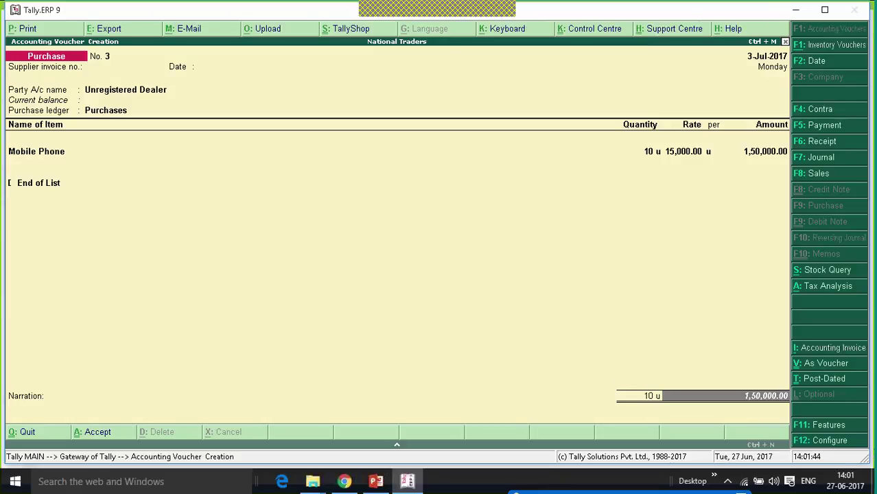
pyautogui.click(830, 287)
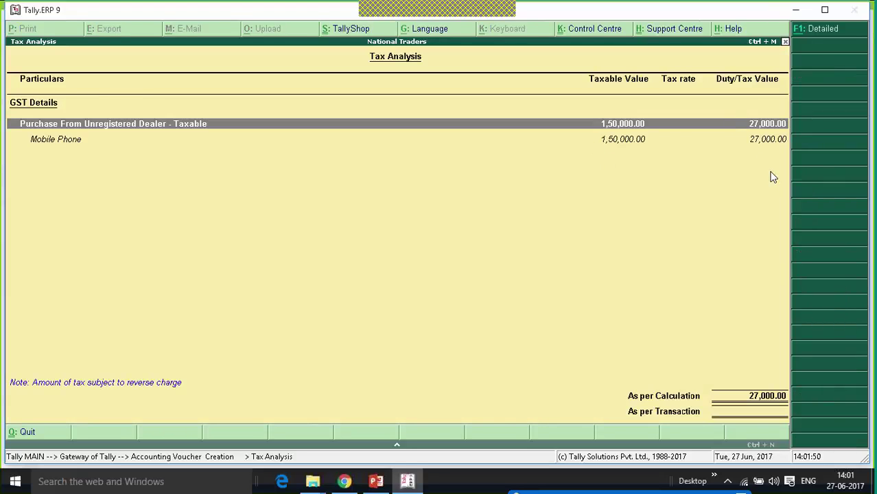
# - Review the detailed breakdown of 13,500.00 each Central and State Tax, then return to the voucher
pyautogui.hotkey('alt', 'F1')
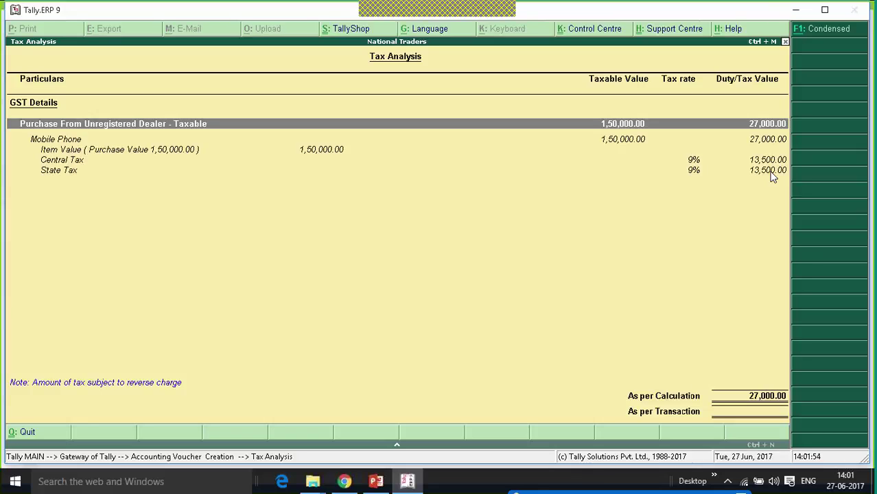
pyautogui.press('Escape')
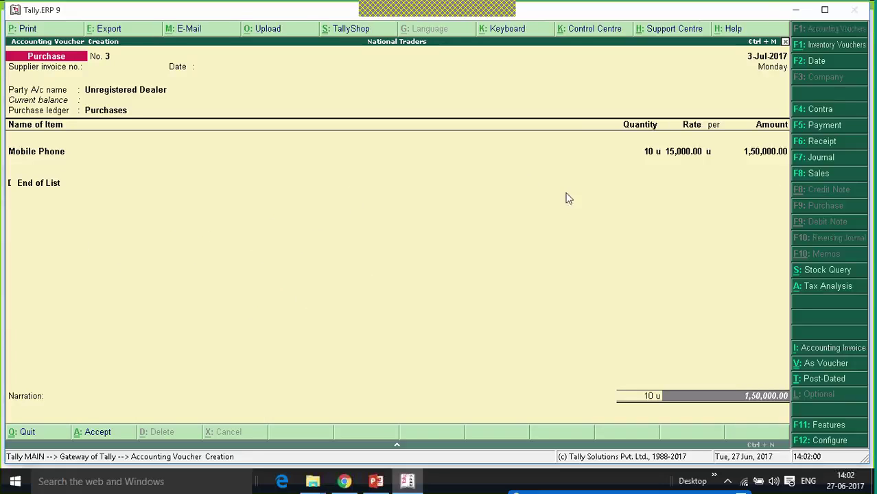
pyautogui.click(824, 10)
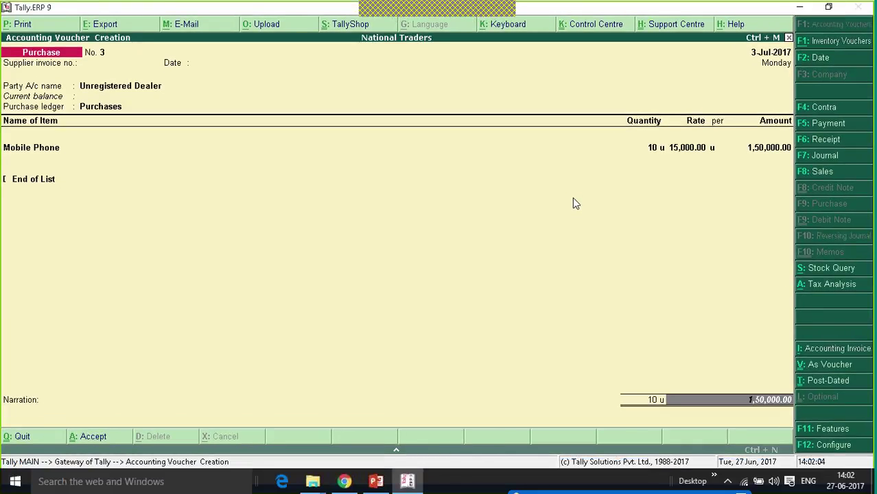
# - Save Purchase No. 3 with its bill-wise details and leave the next blank voucher
pyautogui.press('Return')
pyautogui.press('Return')
pyautogui.press('Return')
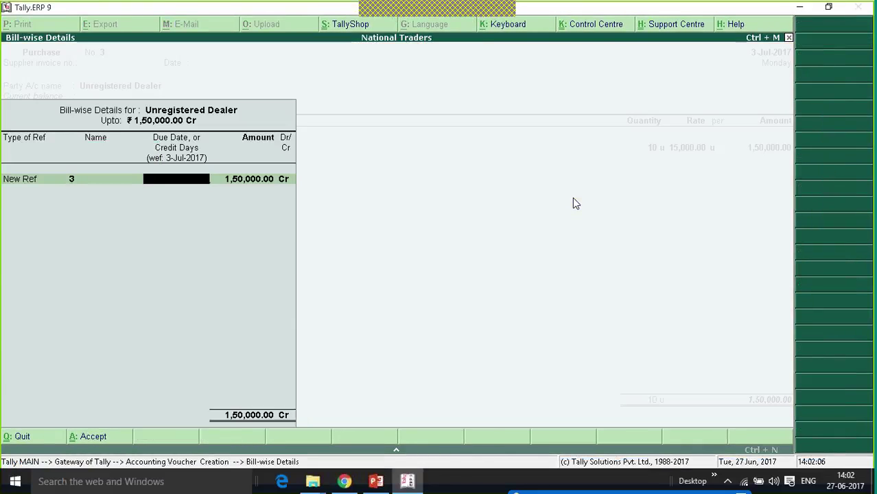
pyautogui.press('Return')
pyautogui.press('Return')
pyautogui.press('Return')
pyautogui.press('Return')
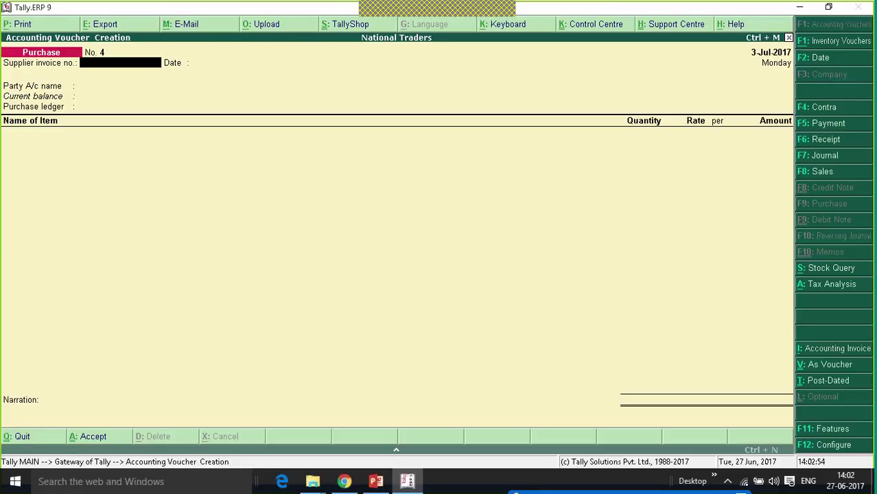
pyautogui.press('Escape')
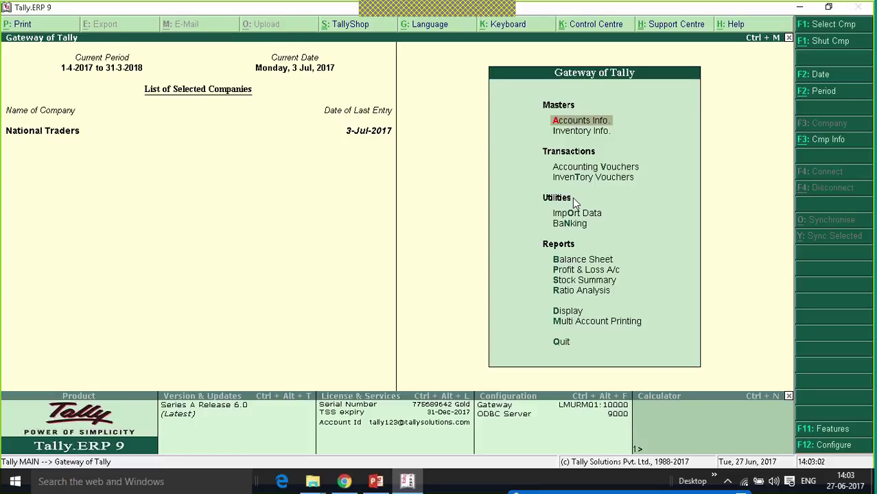
# - Start Purchase No. 4 dated 4-Jul-2017 and reach the party account field
pyautogui.press('Down')
pyautogui.press('Down')
pyautogui.press('Return')
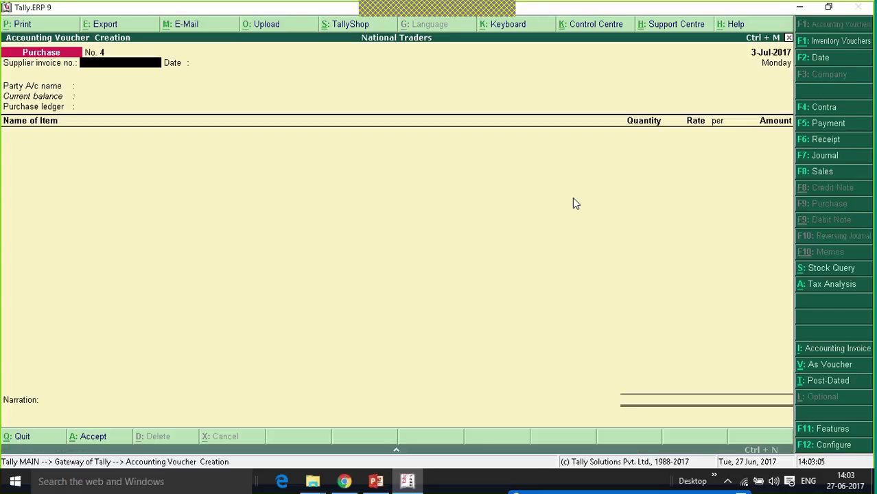
pyautogui.press('F2')
pyautogui.press('Return')
pyautogui.press('Return')
pyautogui.press('Return')
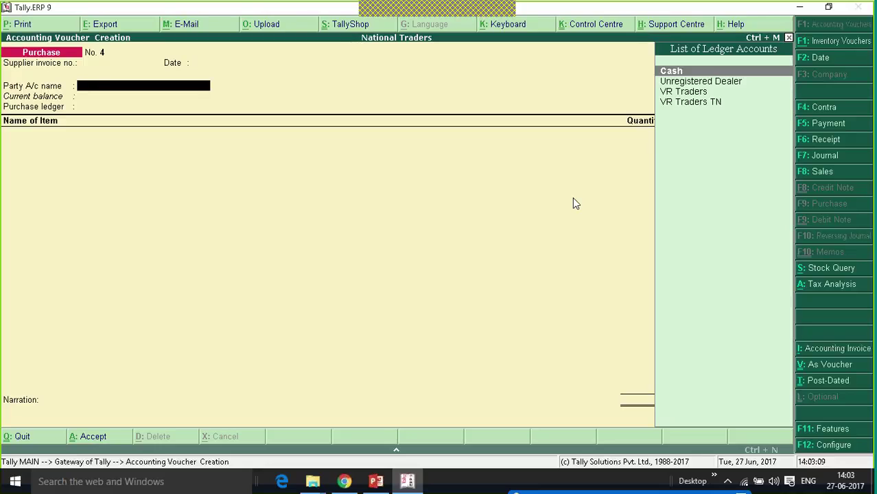
# - Create the party ledger 'VR Traders Singapore' under Sundry Creditors with country Singapore, no bank details
pyautogui.hotkey('alt', 'c')
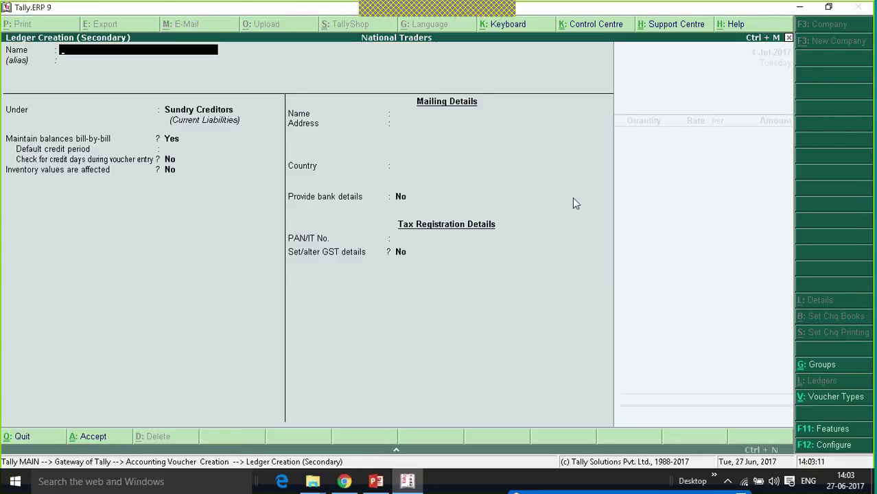
pyautogui.write('VR Traders')
pyautogui.press('Return')
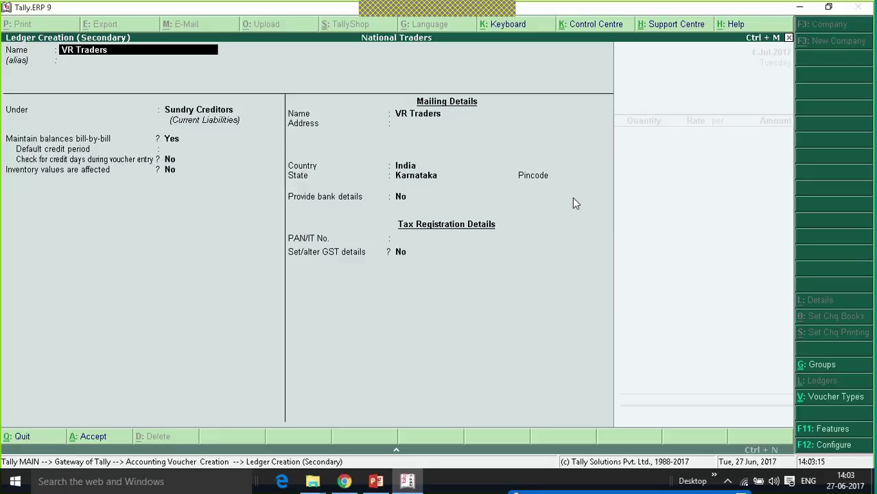
pyautogui.write('Singapore')
pyautogui.press('Return')
pyautogui.press('Return')
pyautogui.press('Return')
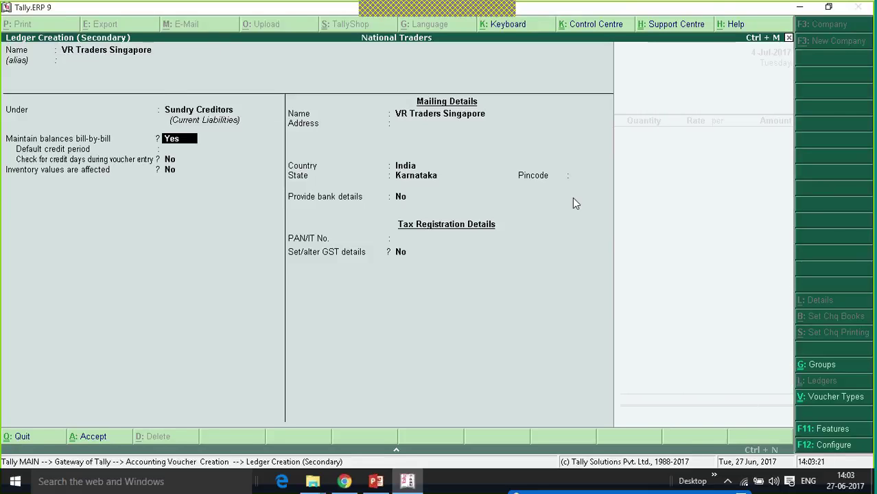
pyautogui.press('Return')
pyautogui.press('Return')
pyautogui.press('Return')
pyautogui.press('Return')
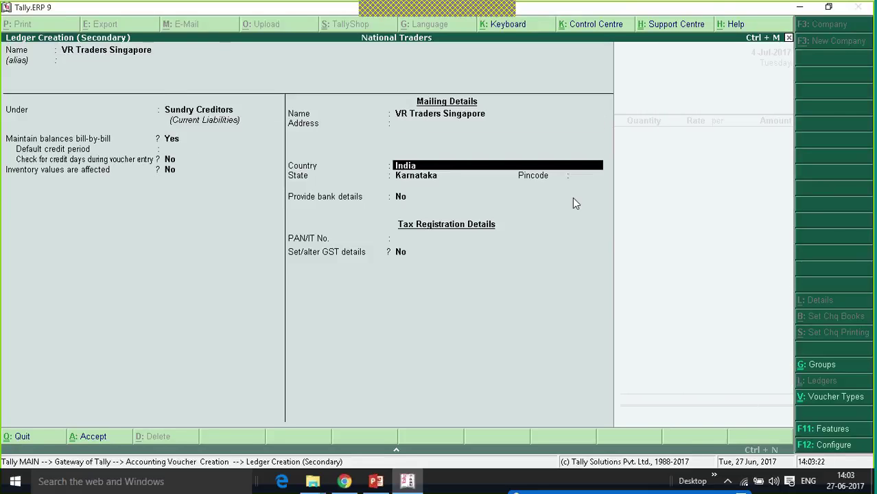
pyautogui.write('Sin')
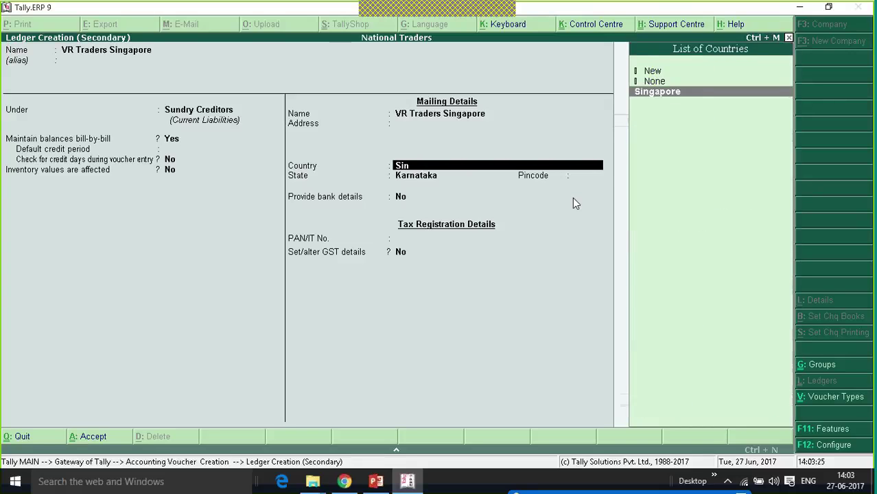
pyautogui.press('Return')
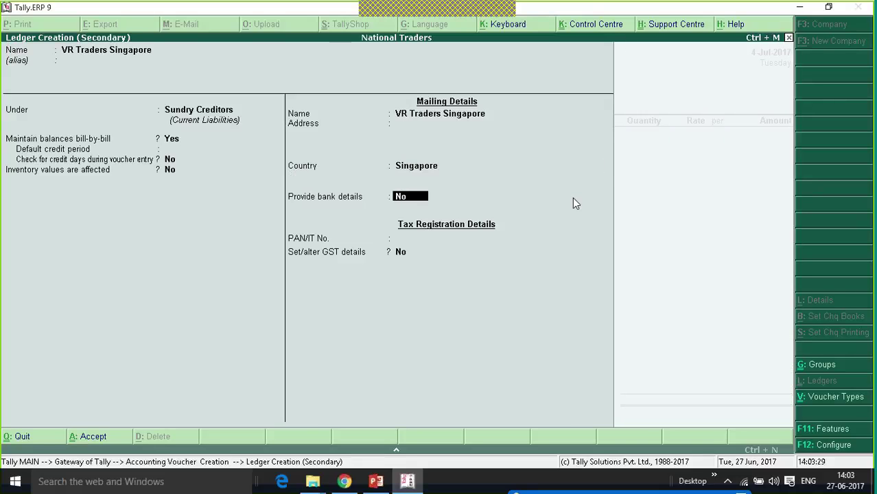
pyautogui.press('Return')
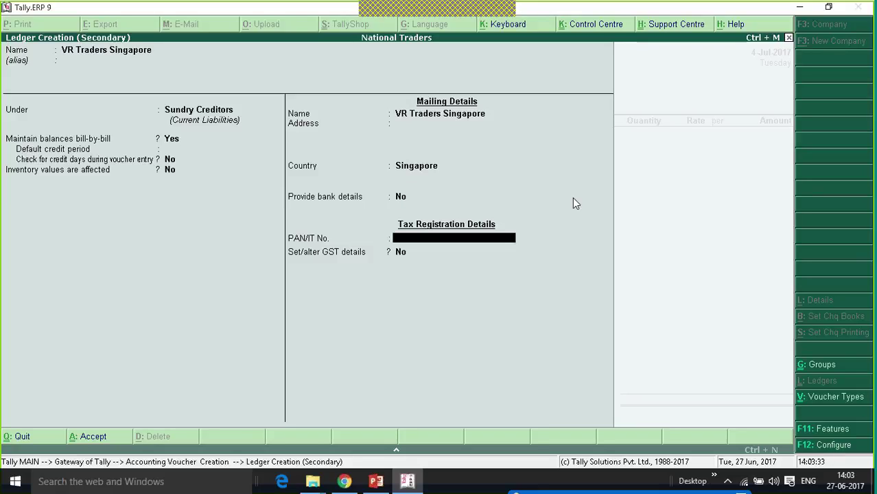
pyautogui.press('Return')
pyautogui.press('Return')
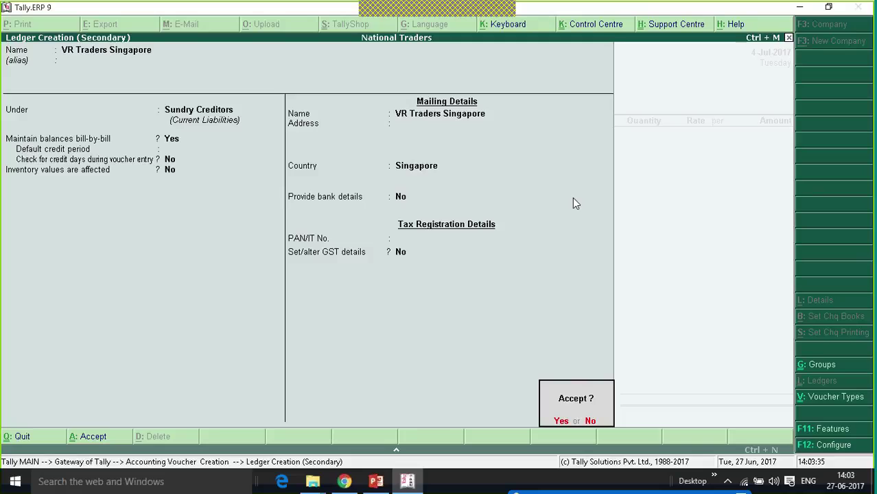
pyautogui.press('Return')
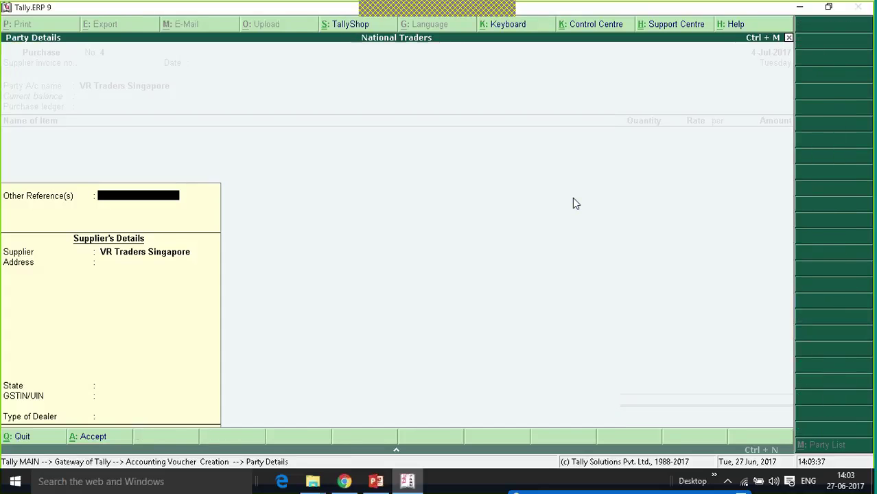
# - Choose Purchases as the ledger, accept Imports Taxable classification, and pick Mobile Phone as the item
pyautogui.hotkey('ctrl', 'a')
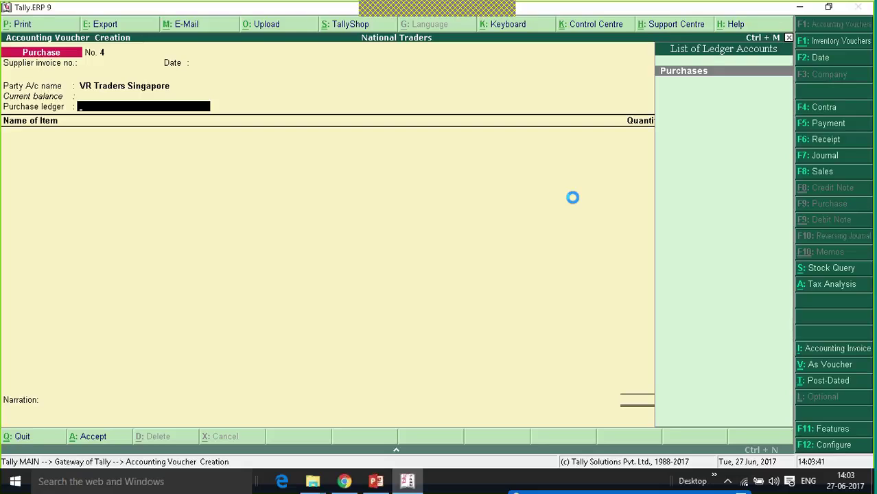
pyautogui.press('Return')
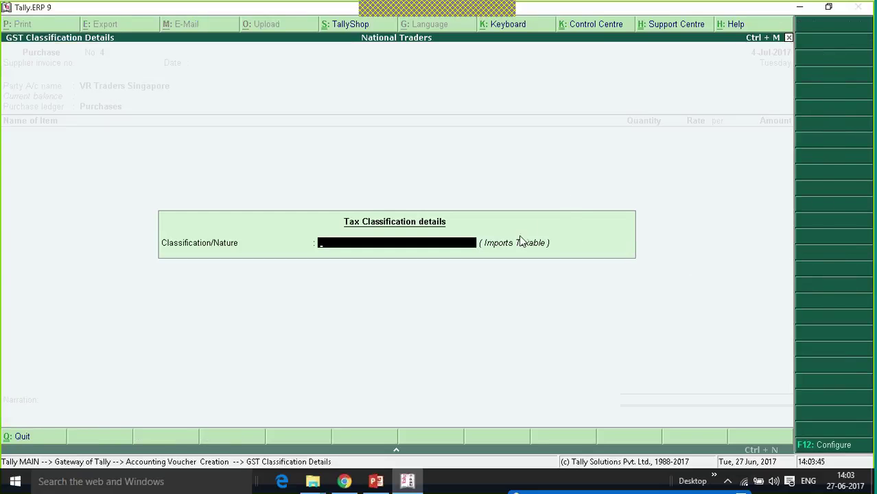
pyautogui.press('Return')
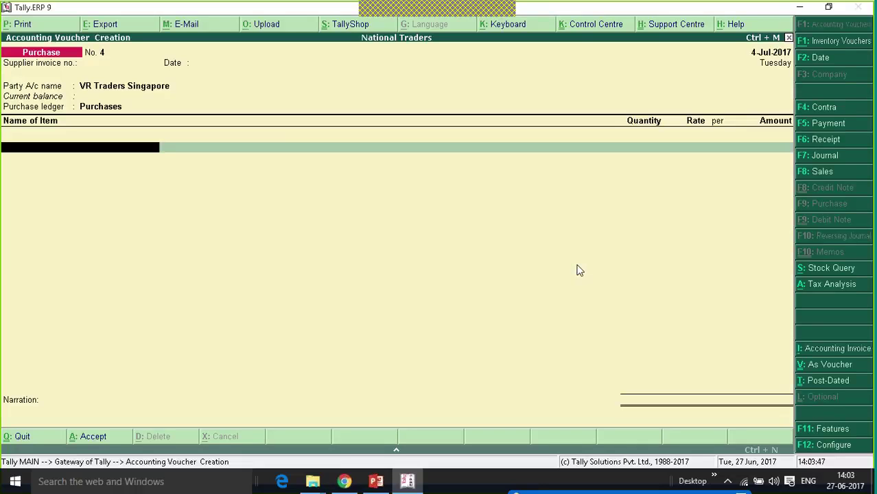
pyautogui.press('Down')
pyautogui.press('Return')
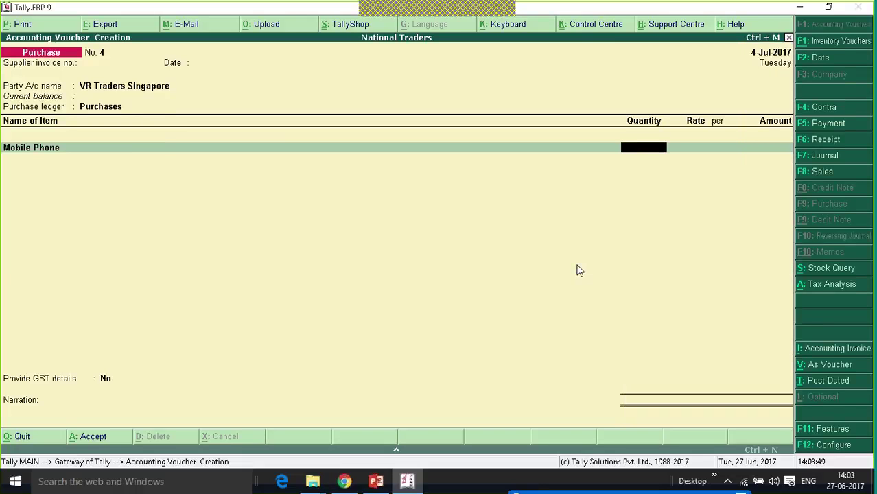
# - Enter 10 units at 15,000 (1,50,000), leave GST details at No, and save the voucher
pyautogui.write('10')
pyautogui.press('Return')
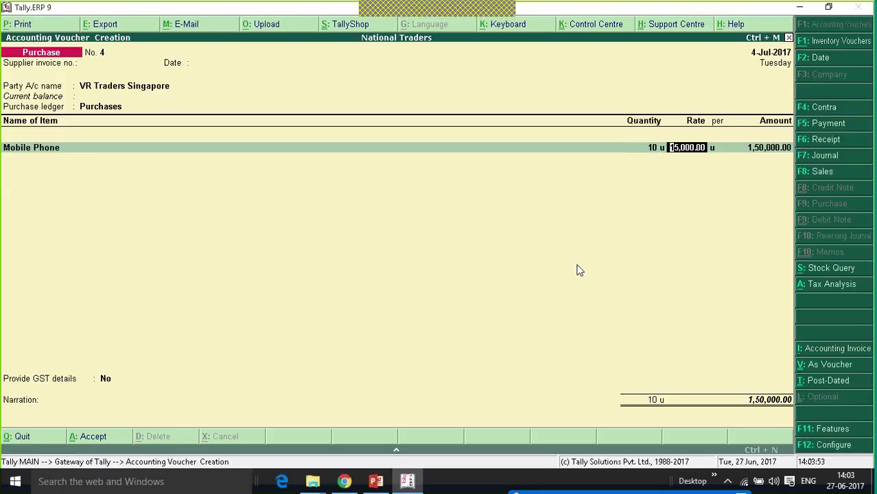
pyautogui.press('Return')
pyautogui.press('Return')
pyautogui.press('Return')
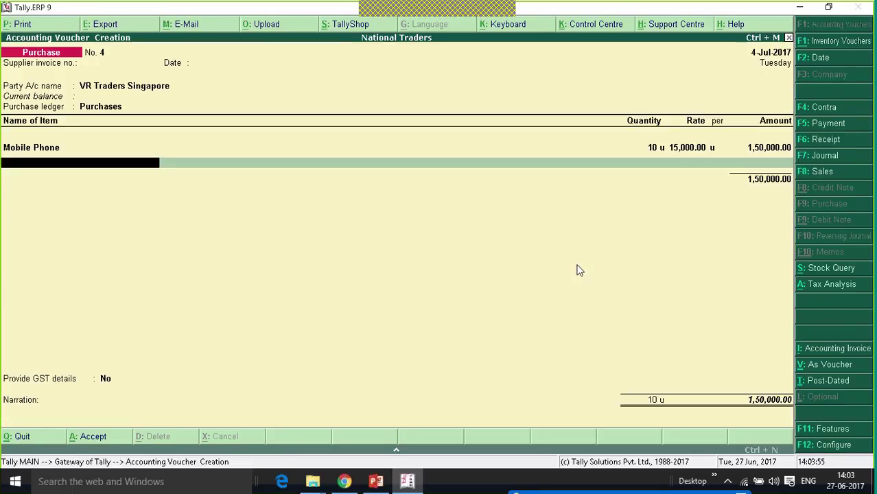
pyautogui.press('Return')
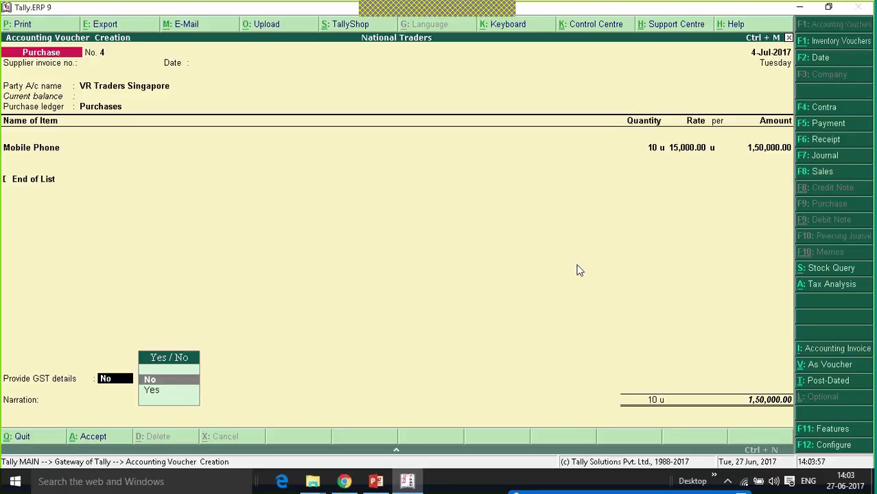
pyautogui.press('Return')
pyautogui.press('Return')
pyautogui.press('Return')
pyautogui.press('Return')
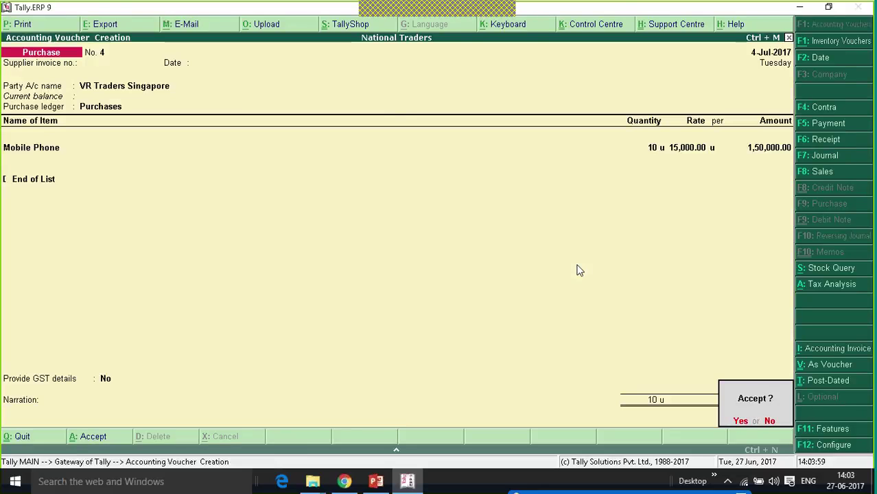
pyautogui.press('Return')
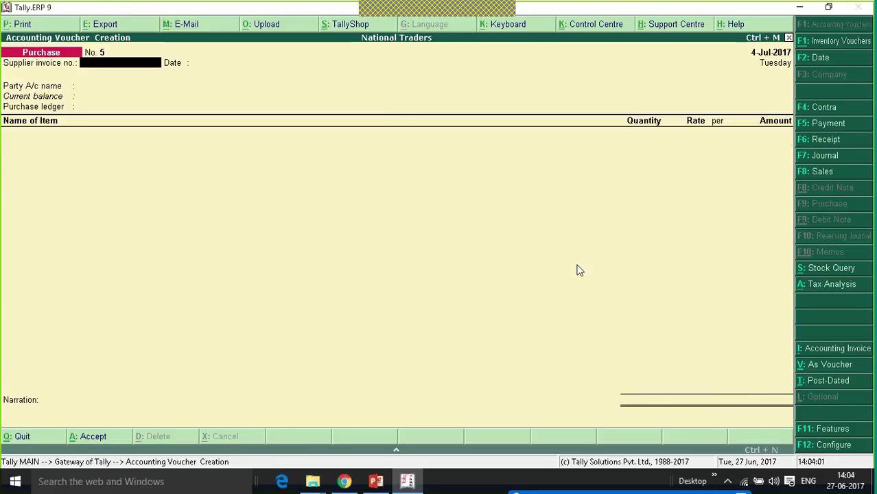
pyautogui.press('Escape')
pyautogui.press('Escape')
pyautogui.press('Escape')
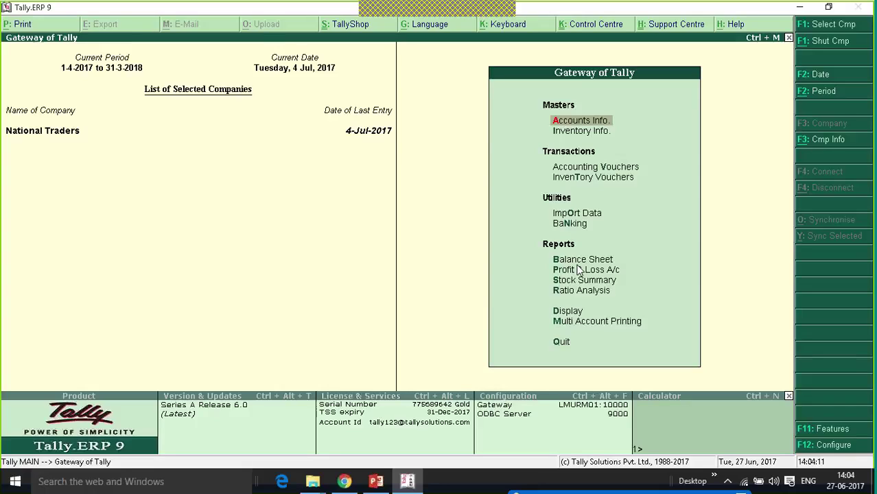
pyautogui.press('d')
pyautogui.press('u')
pyautogui.press('g')
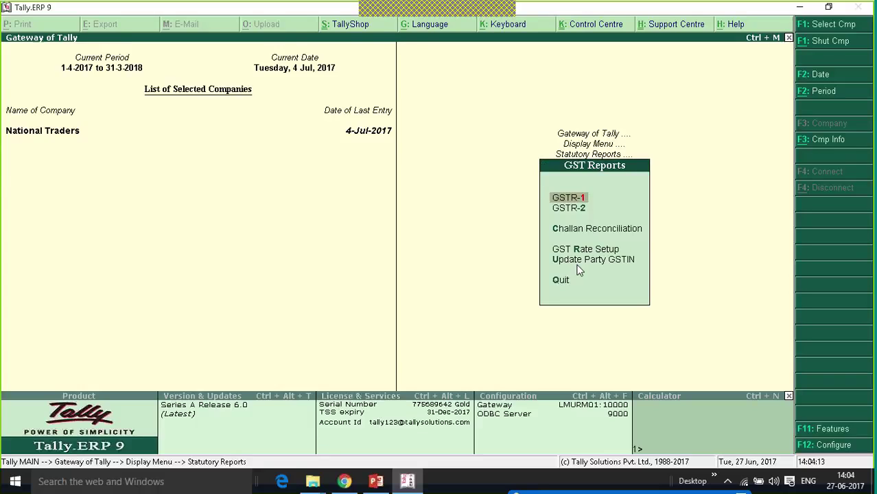
pyautogui.press('2')
pyautogui.press('Down')
pyautogui.press('Down')
pyautogui.press('Down')
pyautogui.press('Down')
pyautogui.press('Down')
pyautogui.press('Down')
pyautogui.press('Up')
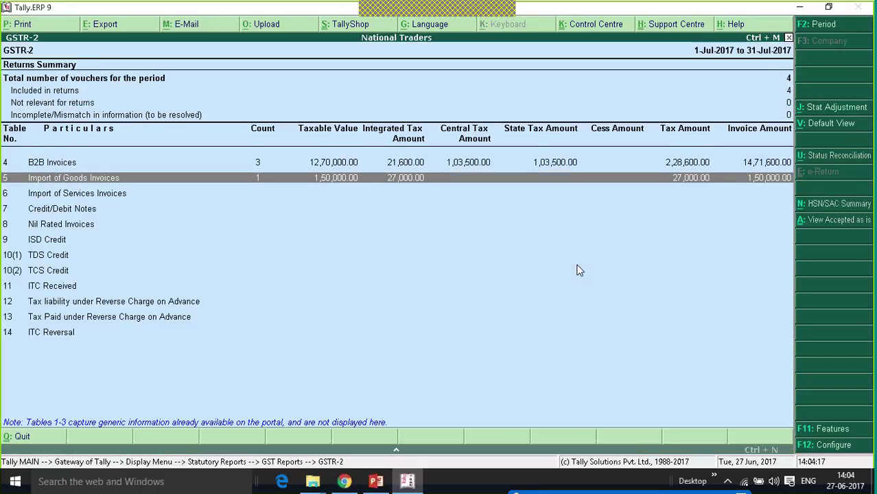
pyautogui.press('Escape')
pyautogui.press('Escape')
pyautogui.press('Escape')
pyautogui.press('Escape')
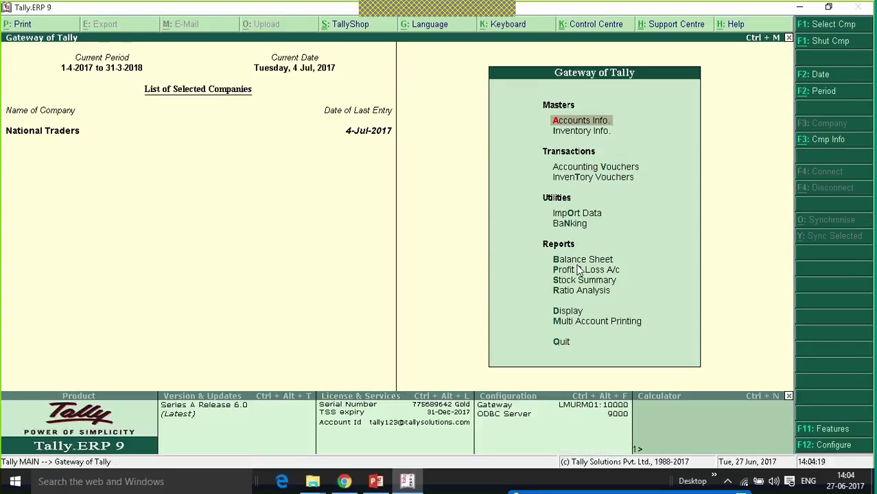
pyautogui.press('Down')
pyautogui.press('Down')
pyautogui.press('Return')
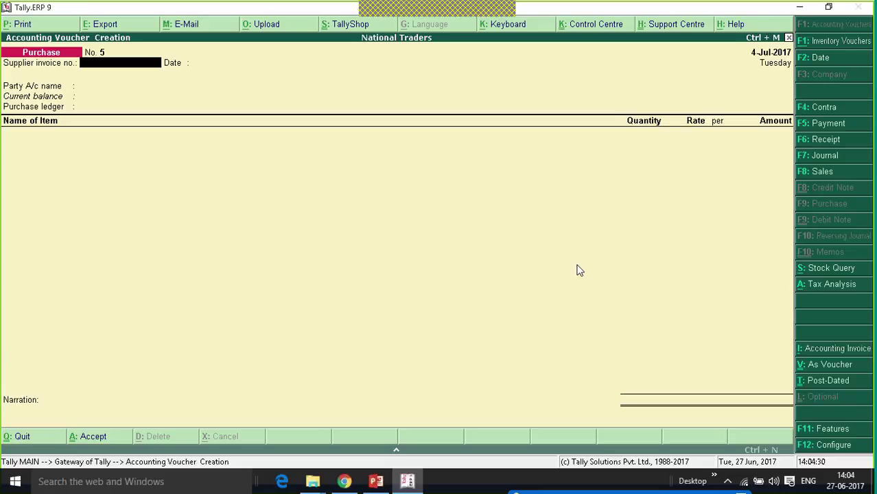
# - Select VR Traders Singapore as the party and switch the entry to voucher layout
pyautogui.press('Return')
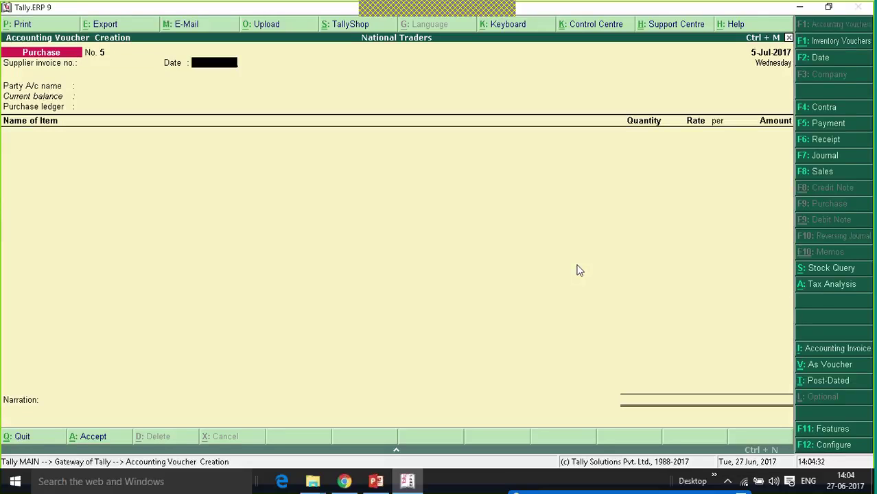
pyautogui.press('Return')
pyautogui.press('Down')
pyautogui.press('Down')
pyautogui.press('Down')
pyautogui.press('Return')
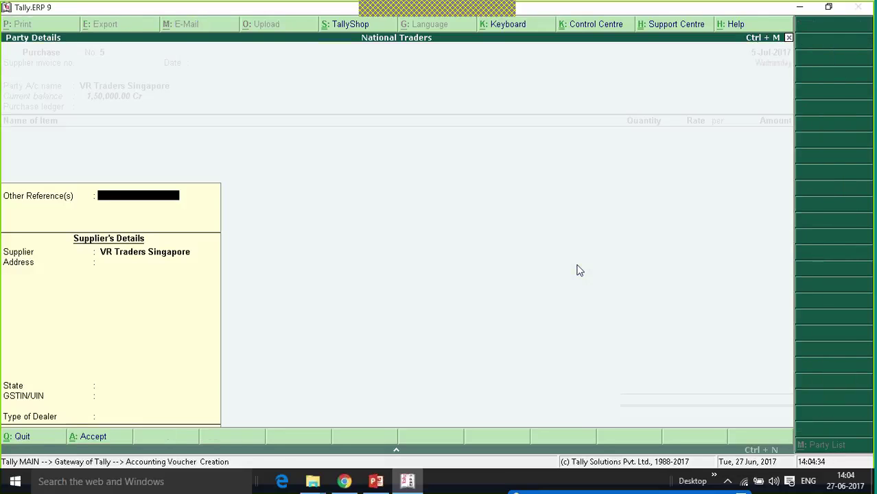
pyautogui.hotkey('ctrl', 'a')
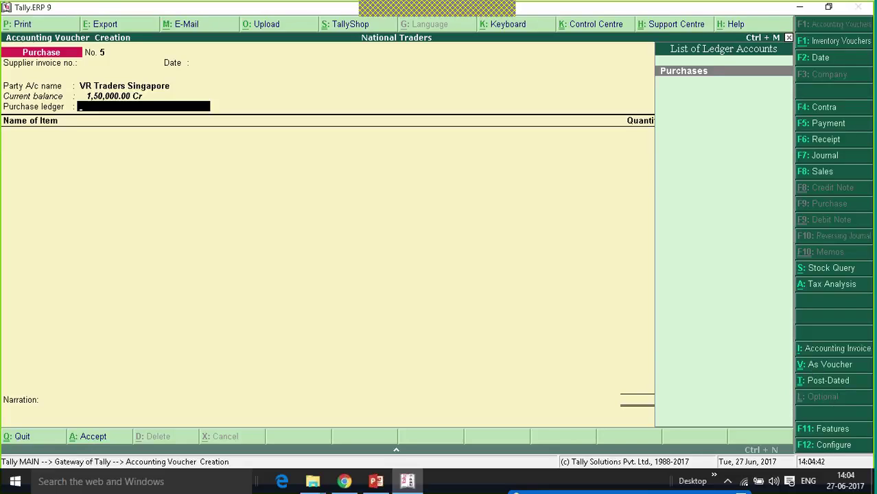
pyautogui.click(813, 363)
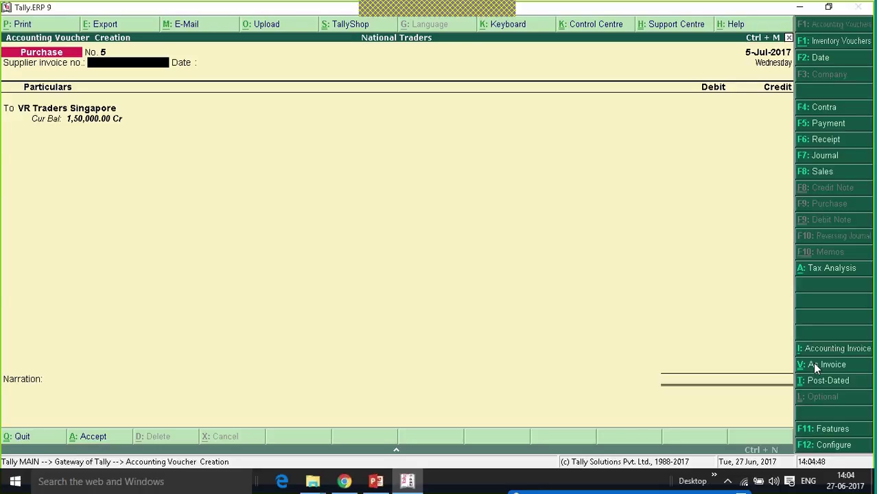
pyautogui.press('Return')
pyautogui.press('Return')
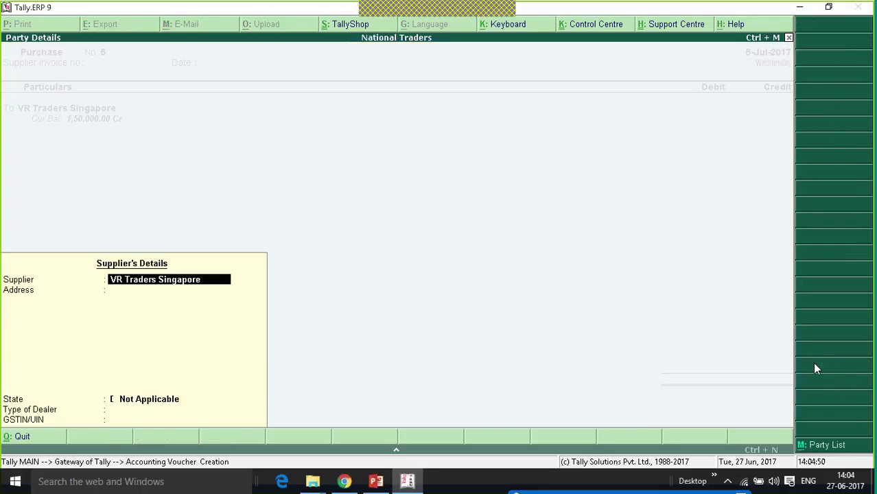
pyautogui.press('Return')
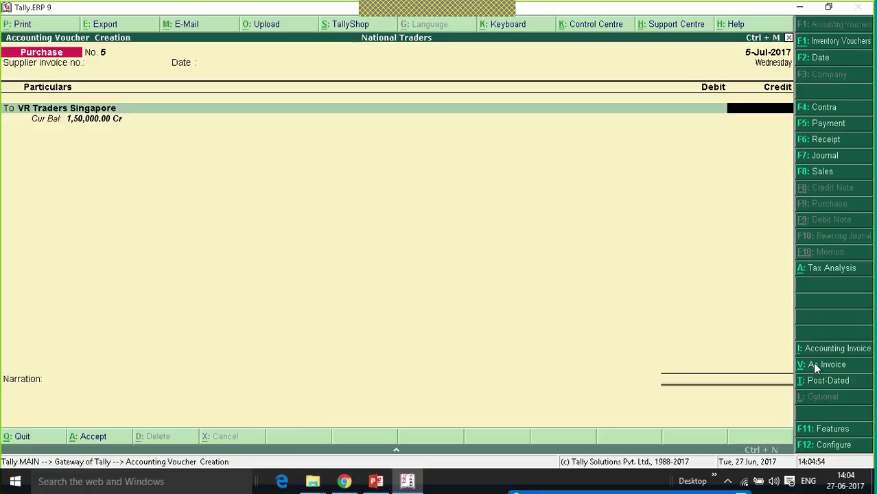
# - Credit 50,000 as a new reference against Purchases, Imports Taxable, no GST details, then save
pyautogui.write('500000')
pyautogui.press('Return')
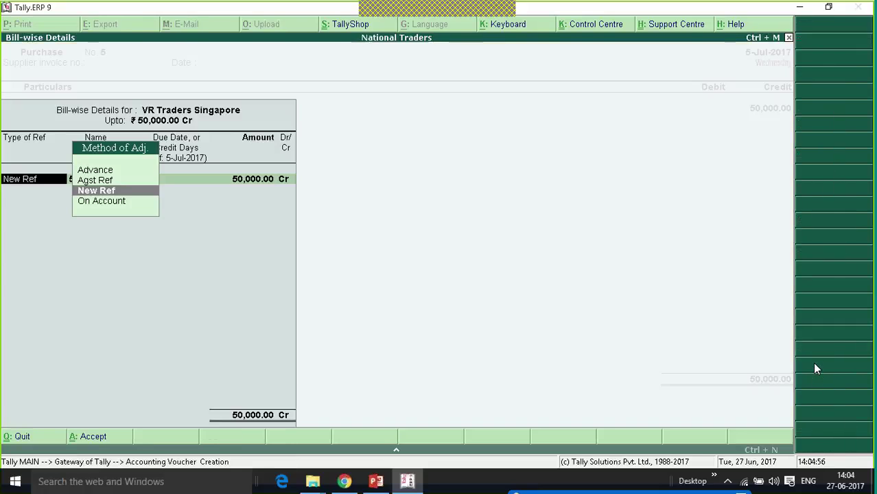
pyautogui.press('Return')
pyautogui.press('Return')
pyautogui.press('Return')
pyautogui.press('Return')
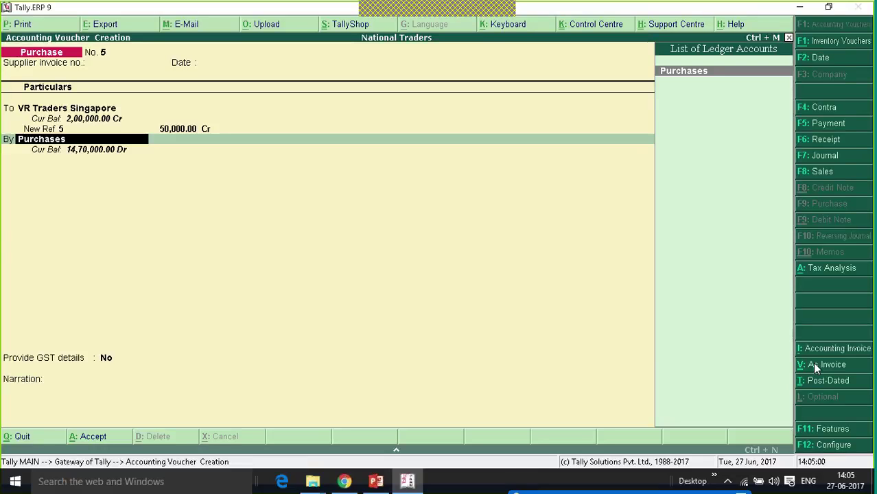
pyautogui.press('Return')
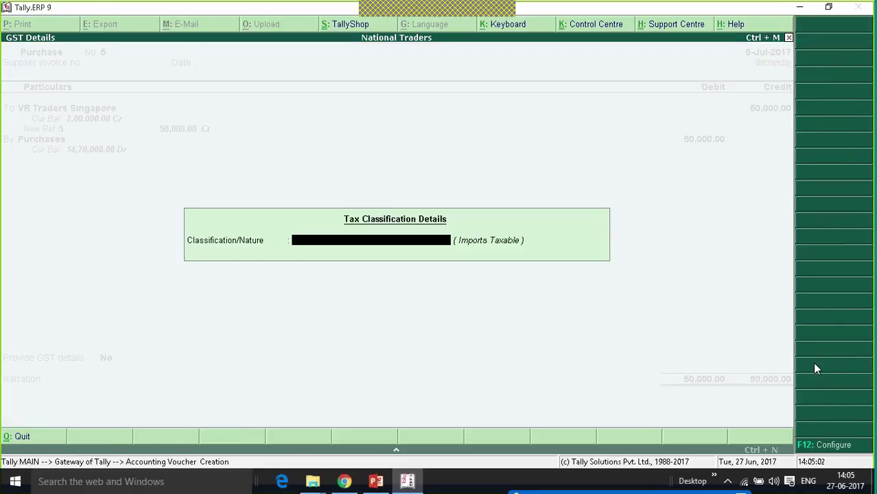
pyautogui.press('Return')
pyautogui.press('Return')
pyautogui.press('Return')
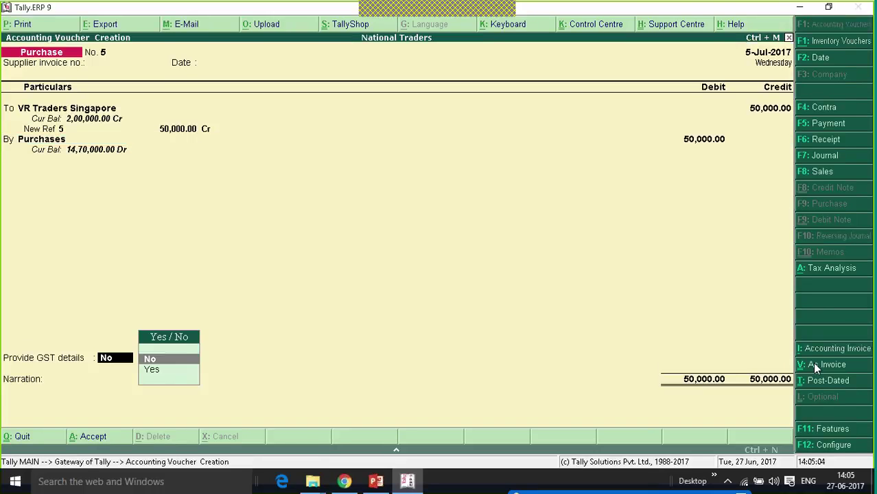
pyautogui.press('Return')
pyautogui.press('Return')
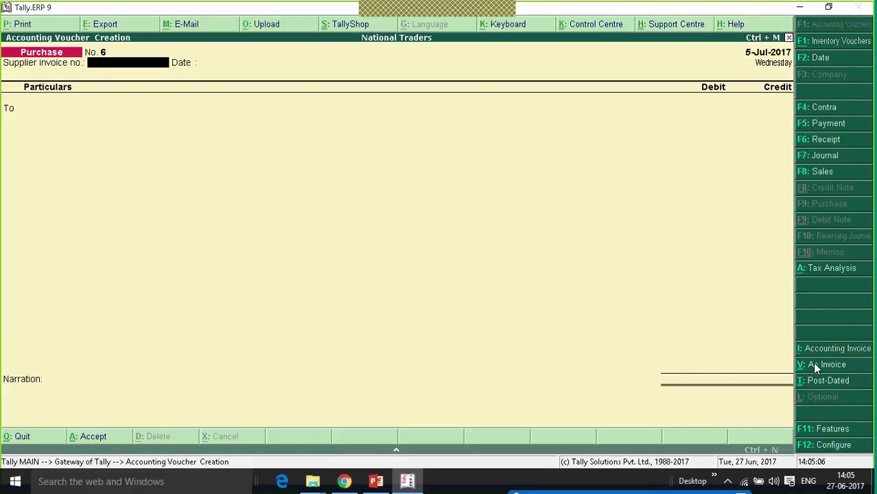
pyautogui.press('Escape')
pyautogui.press('Return')
# - Open GSTR-2 for July 2017 and review the Import of Services row: 50,000 invoice, 9,000 integrated tax
pyautogui.press('d')
pyautogui.press('u')
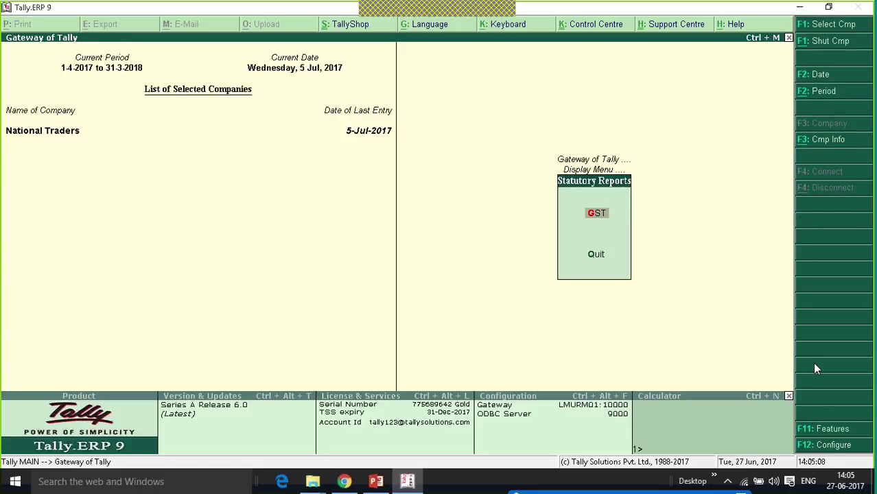
pyautogui.press('Return')
pyautogui.press('Down')
pyautogui.press('Return')
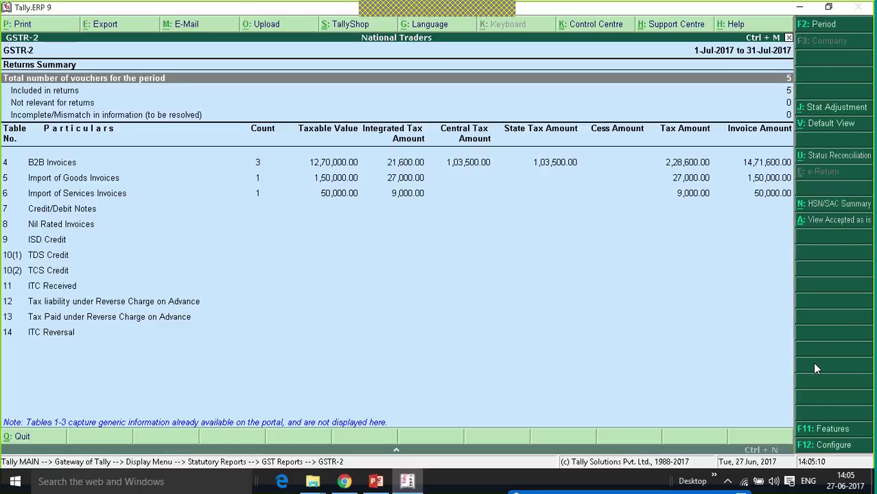
pyautogui.press('Down')
pyautogui.press('Down')
pyautogui.press('Down')
pyautogui.press('Down')
pyautogui.press('Down')
pyautogui.press('Down')
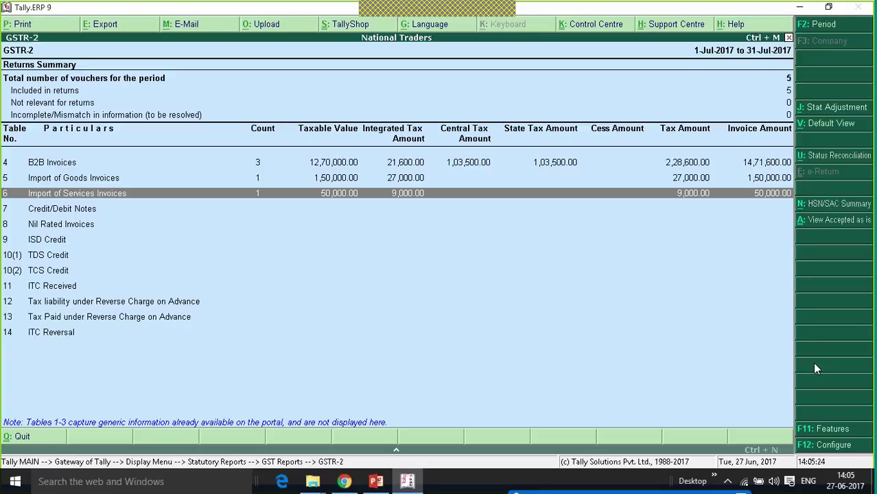
pyautogui.press('Up')
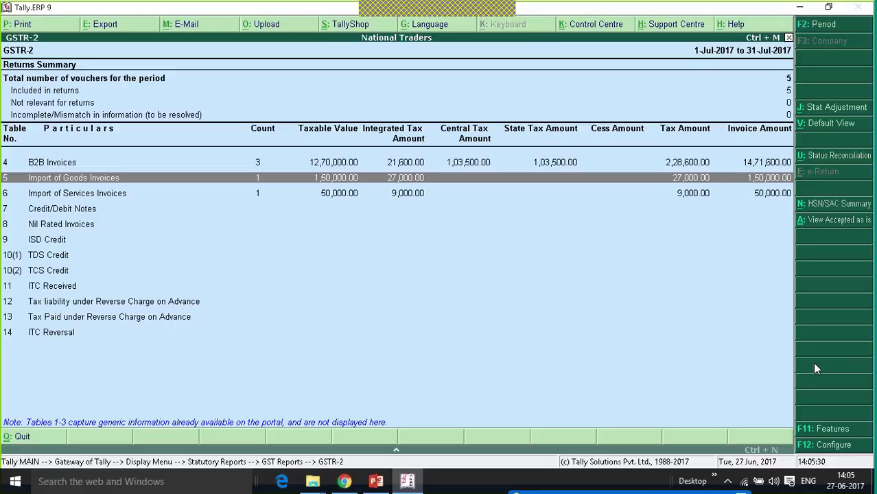
pyautogui.press('Down')
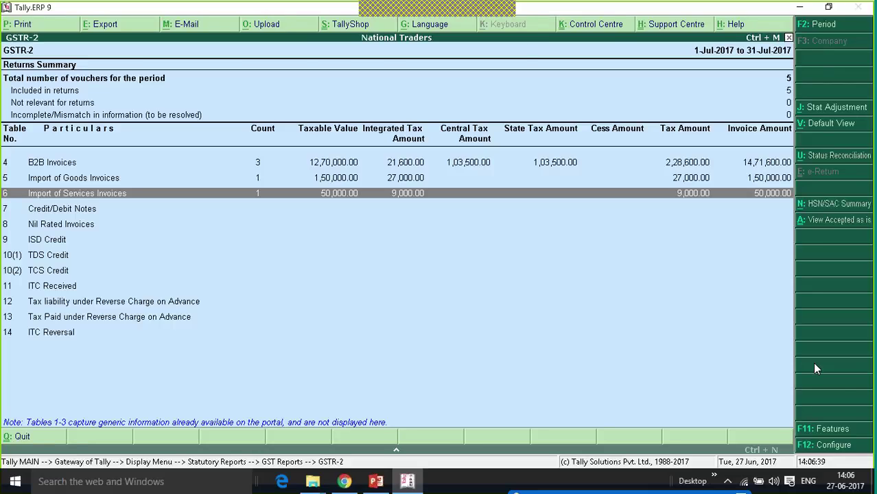
# - Reopen GSTR-2 and drill into the B2B Invoices voucher register
pyautogui.press('Escape')
pyautogui.press('Escape')
pyautogui.press('Escape')
pyautogui.press('Escape')
pyautogui.press('Escape')
pyautogui.press('n')
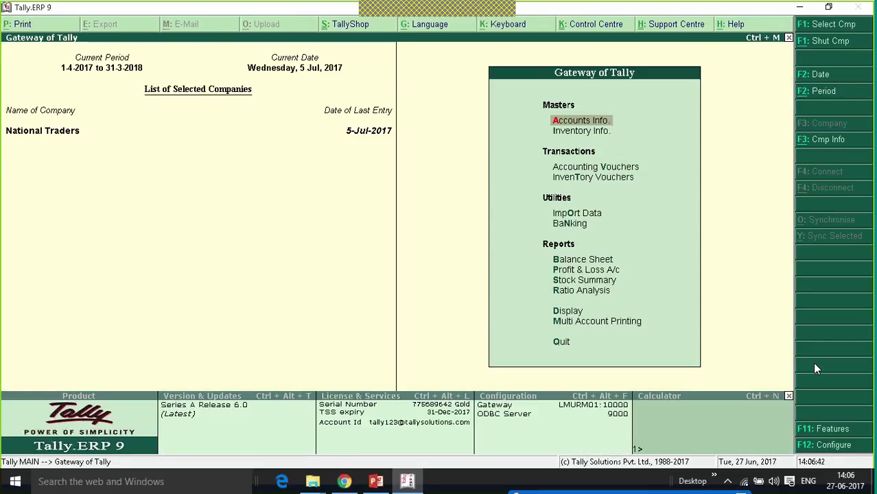
pyautogui.press('d')
pyautogui.press('u')
pyautogui.press('Return')
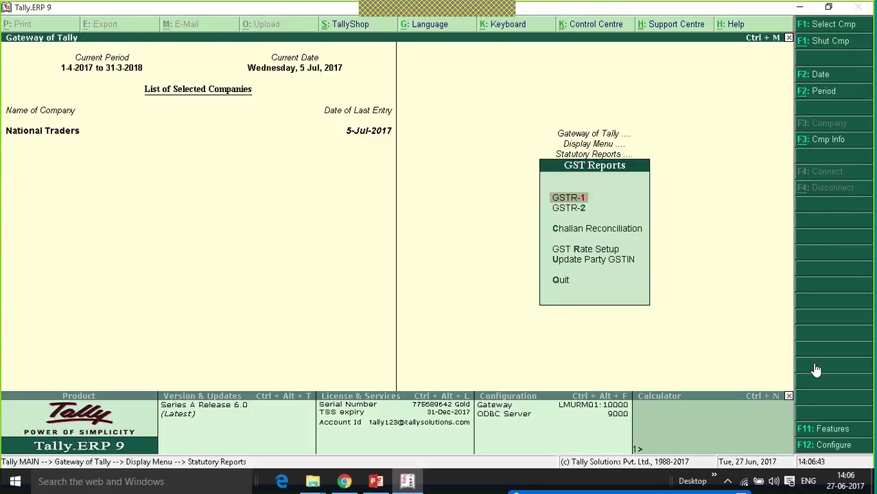
pyautogui.press('Down')
pyautogui.press('Return')
pyautogui.press('Down')
pyautogui.press('Down')
pyautogui.press('Down')
pyautogui.press('Down')
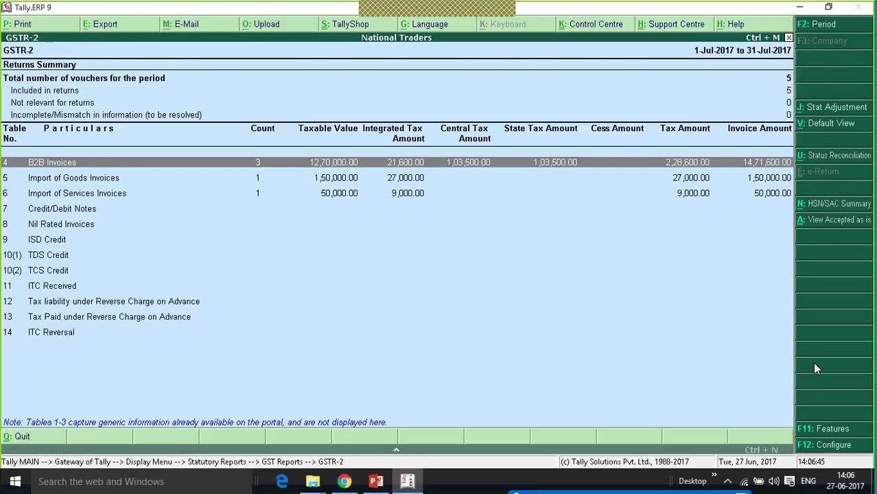
pyautogui.press('Return')
# - View the Unregistered Dealer purchase voucher without changes, then back out to Statutory Reports
pyautogui.press('Down')
pyautogui.press('Down')
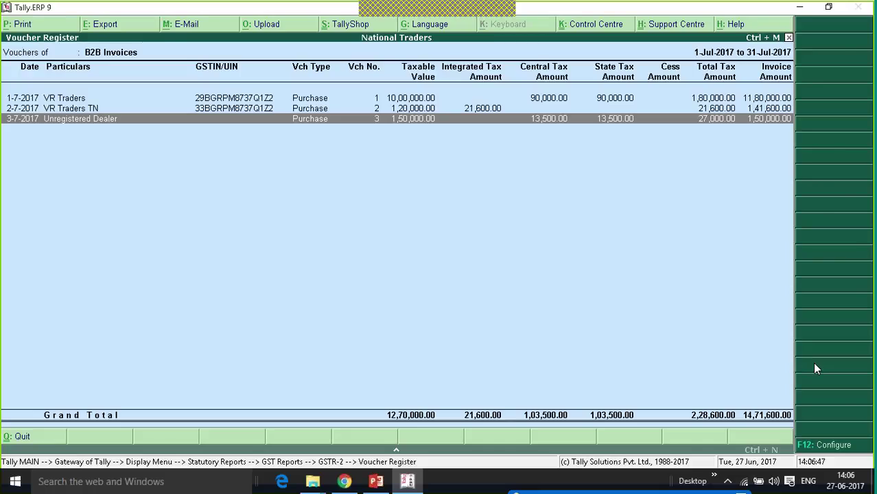
pyautogui.press('Return')
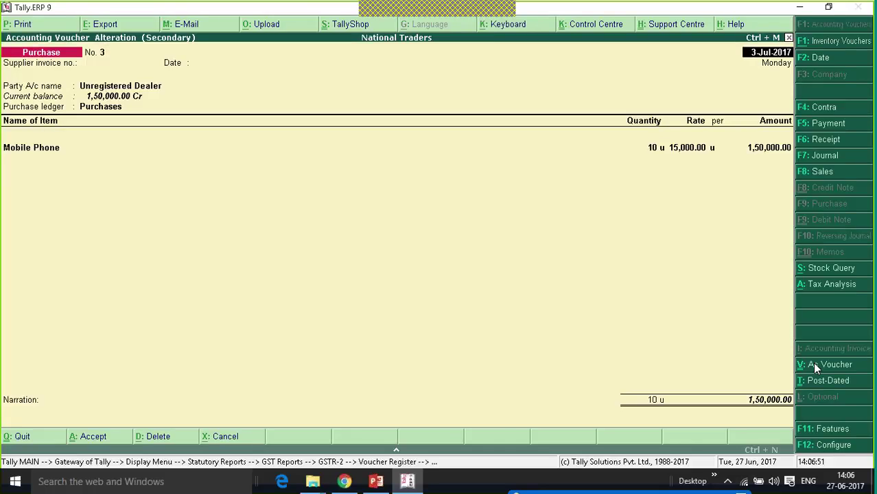
pyautogui.press('Escape')
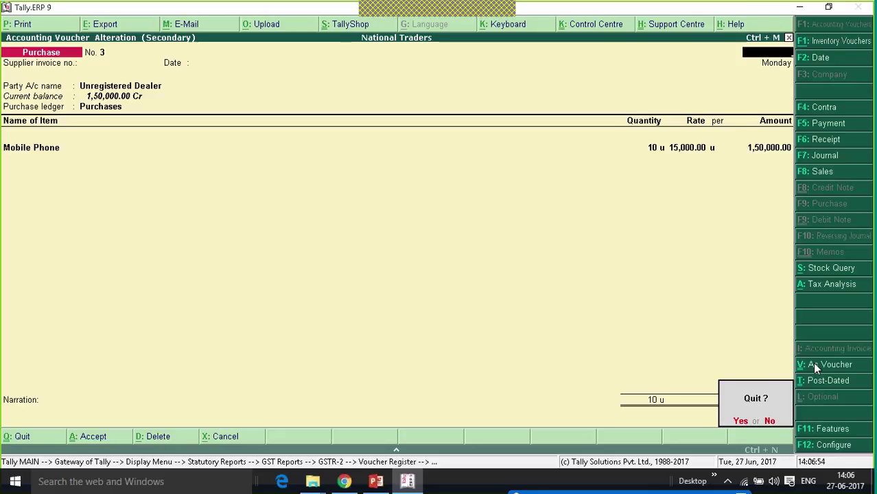
pyautogui.press('y')
pyautogui.press('Escape')
pyautogui.press('Escape')
pyautogui.press('Escape')
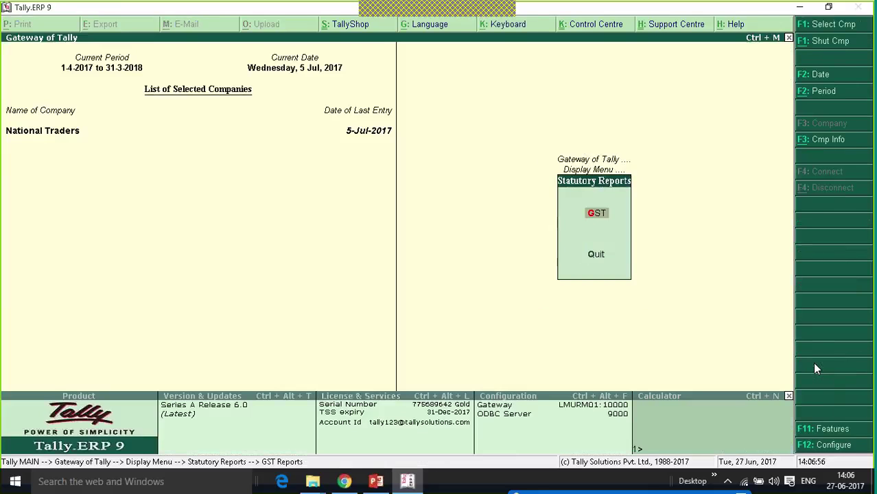
pyautogui.press('Escape')
pyautogui.press('Escape')
pyautogui.press('Escape')
pyautogui.press('Escape')
pyautogui.press('Escape')
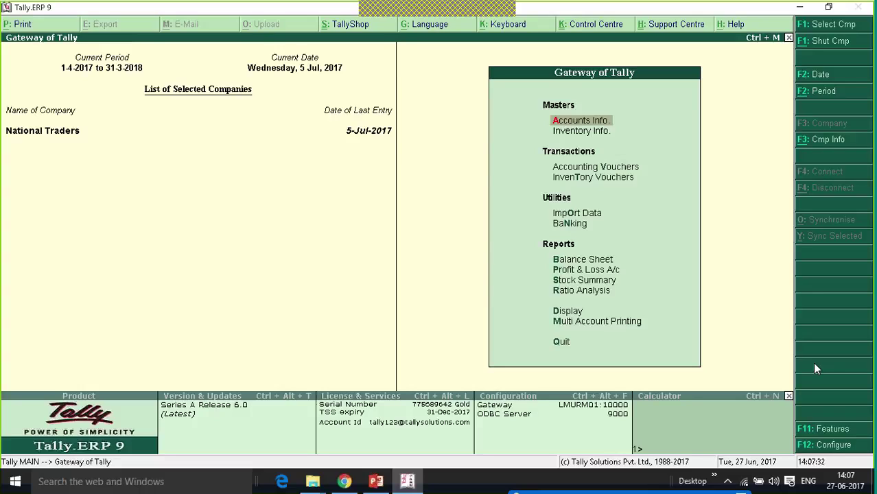
# - Start a new Journal voucher from Accounting Vouchers
pyautogui.press('Down')
pyautogui.press('Down')
pyautogui.press('Down')
pyautogui.press('Up')
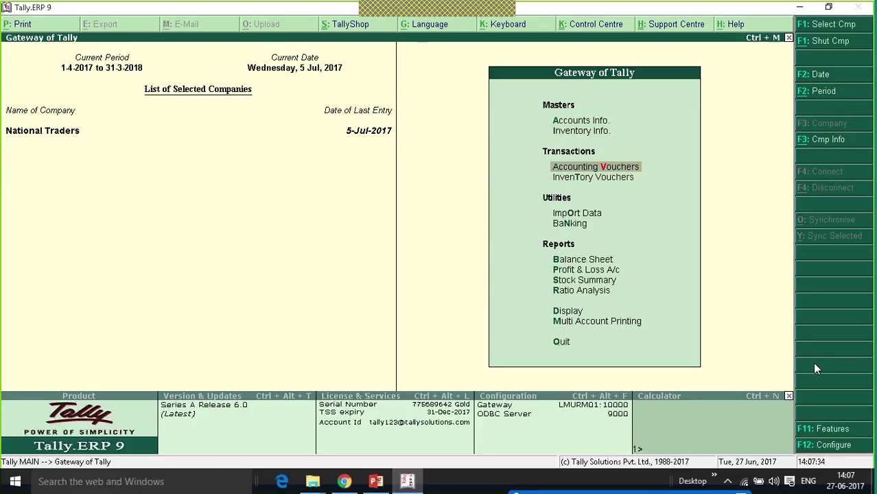
pyautogui.press('Return')
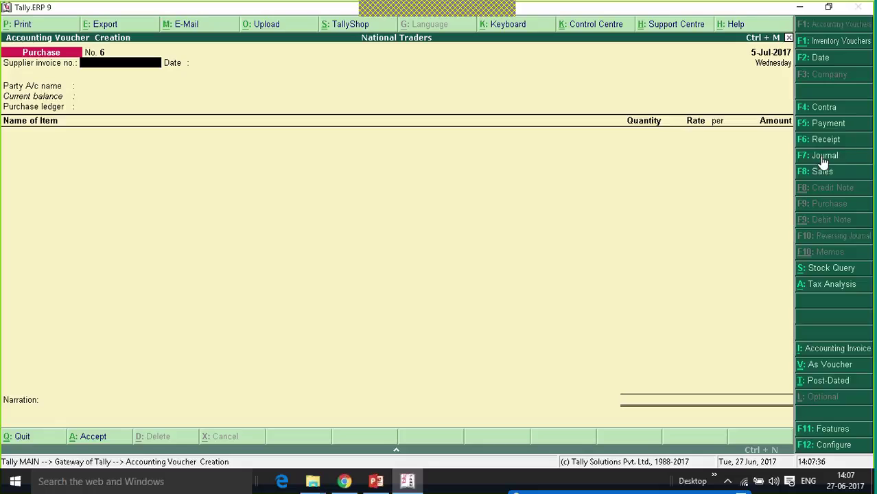
pyautogui.click(824, 158)
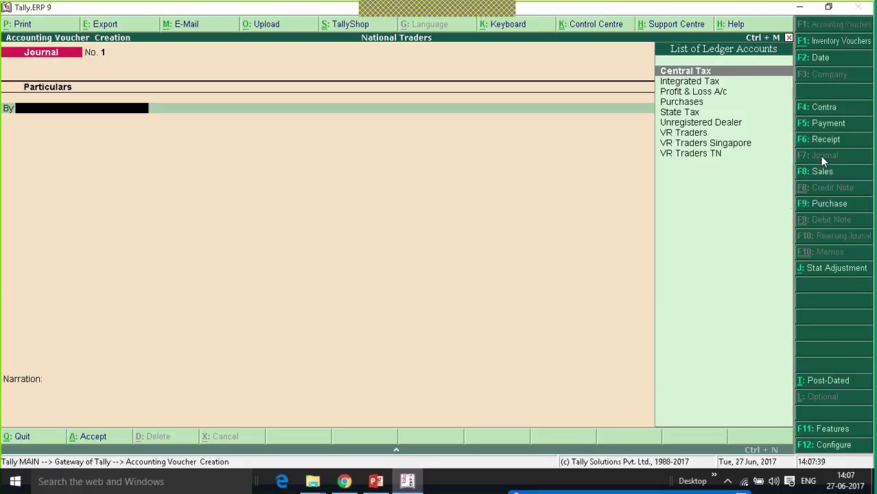
# - Set the stat adjustment to GST, Increase of Tax Liability, Purchase under Reverse Charge
pyautogui.click(829, 270)
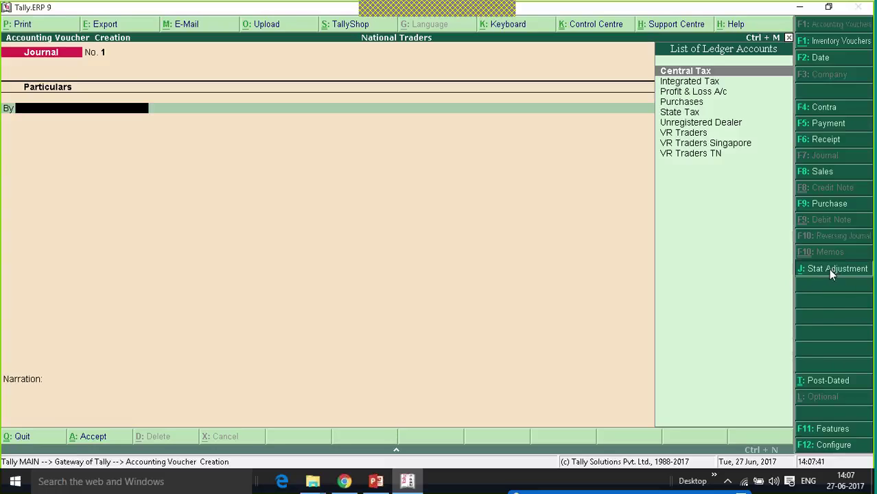
pyautogui.press('Return')
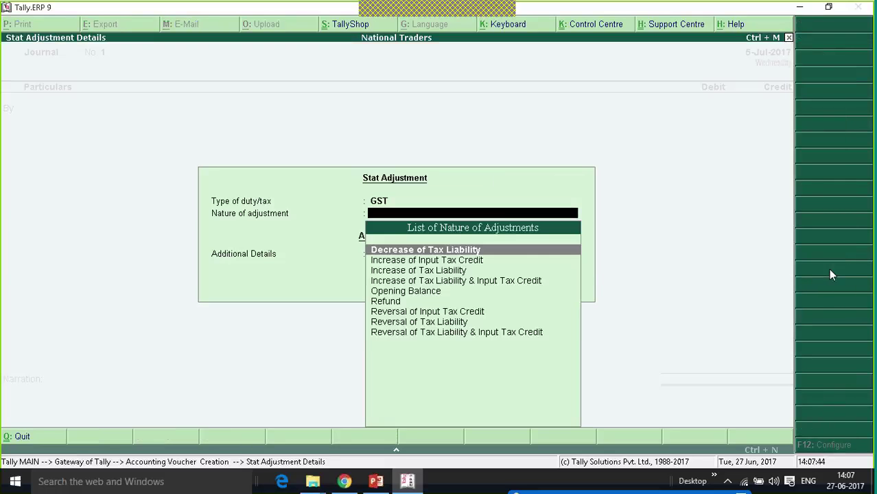
pyautogui.press('Down')
pyautogui.press('Down')
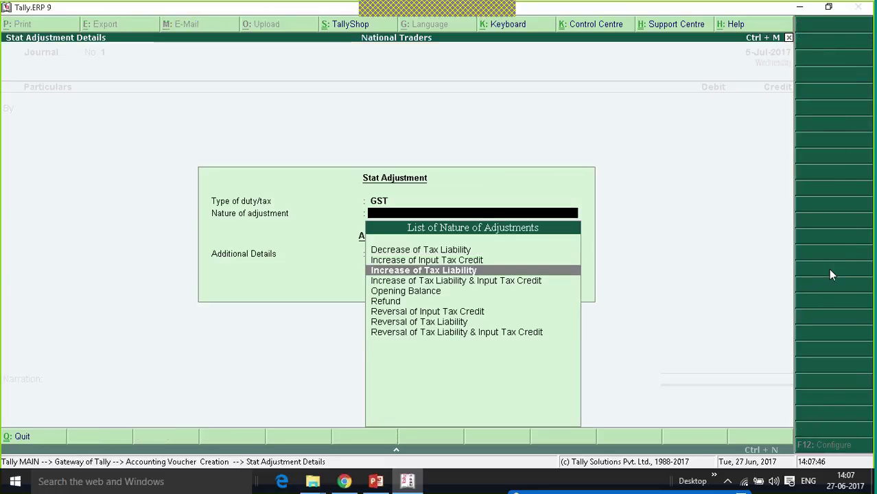
pyautogui.press('Return')
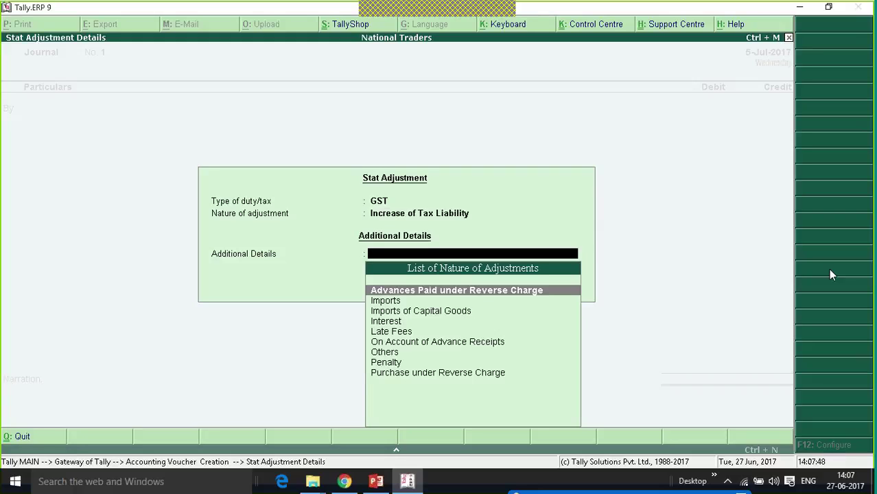
pyautogui.press('Down')
pyautogui.press('Down')
pyautogui.press('Down')
pyautogui.press('Down')
pyautogui.press('Down')
pyautogui.press('Down')
pyautogui.press('Down')
pyautogui.press('Down')
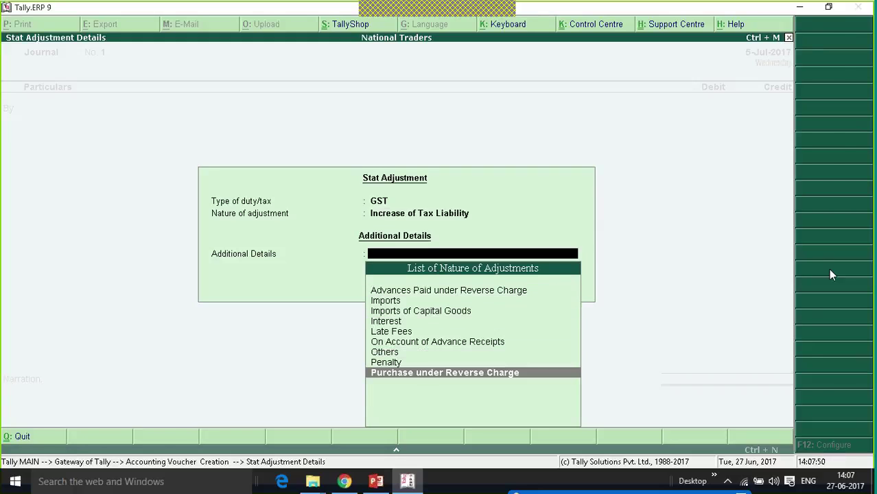
pyautogui.press('Return')
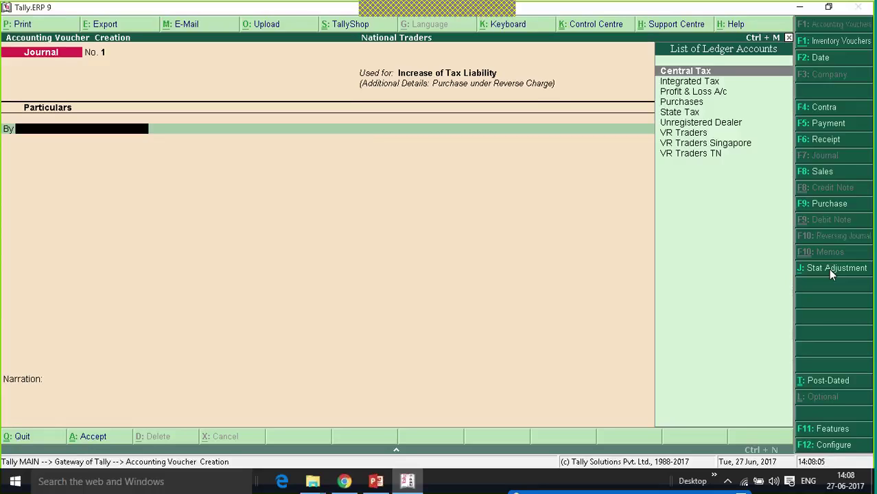
# - Create the 'Tax on Reverse Charge' ledger, choosing its group via 'Cu', as the first debit line
pyautogui.hotkey('alt', 'c')
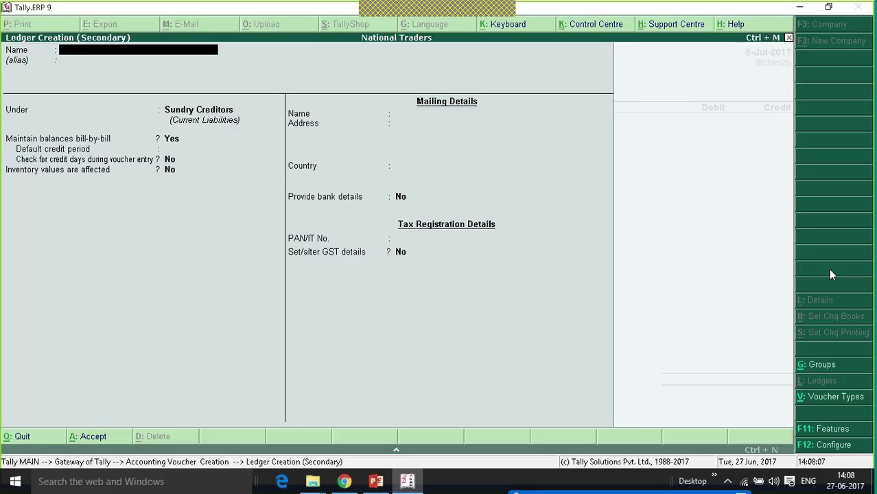
pyautogui.write('Tax on Reverse Charge')
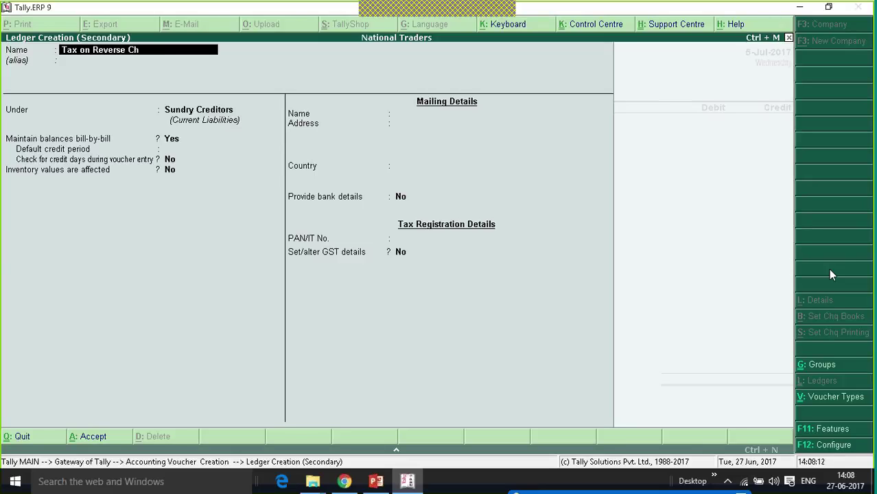
pyautogui.press('Return')
pyautogui.press('Return')
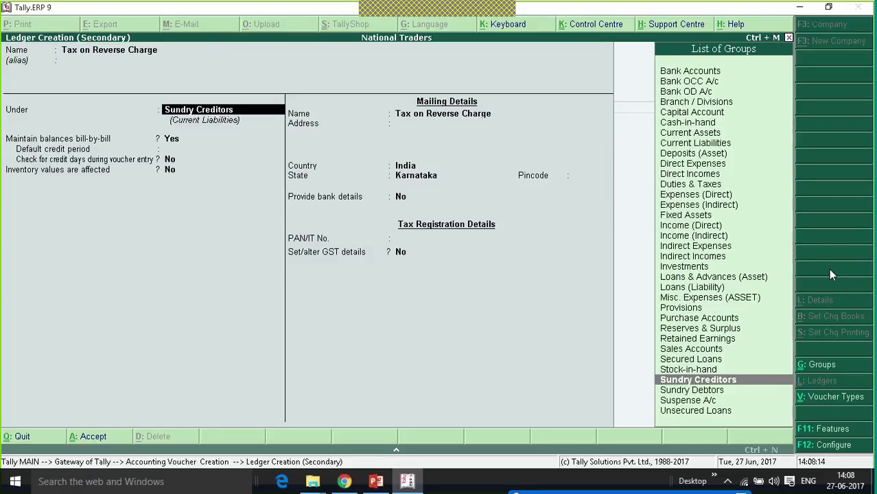
pyautogui.write('Cu')
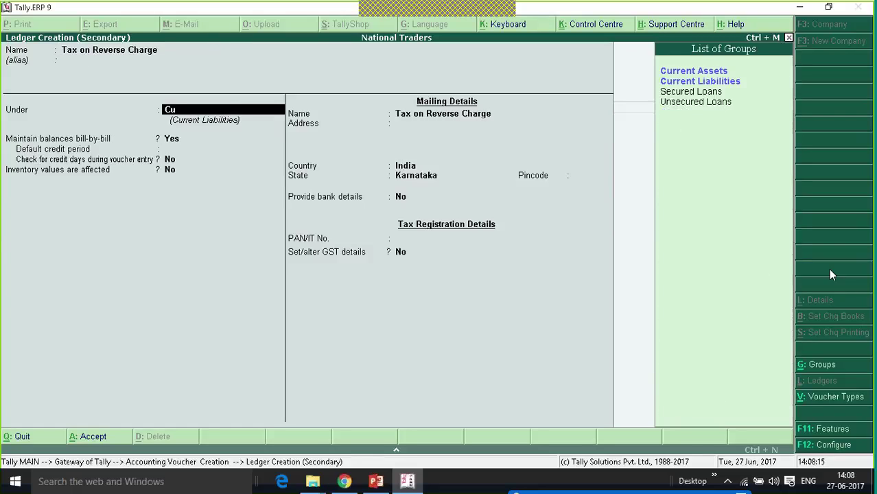
pyautogui.press('Return')
pyautogui.hotkey('ctrl', 'a')
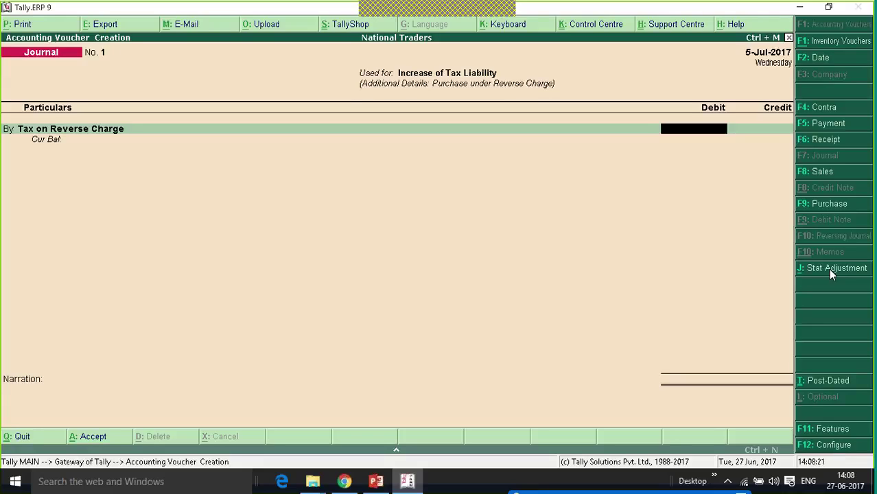
# - Debit Tax on Reverse Charge 27,000 and credit Central Tax 13,500
pyautogui.write('27000')
pyautogui.press('Return')
pyautogui.press('Return')
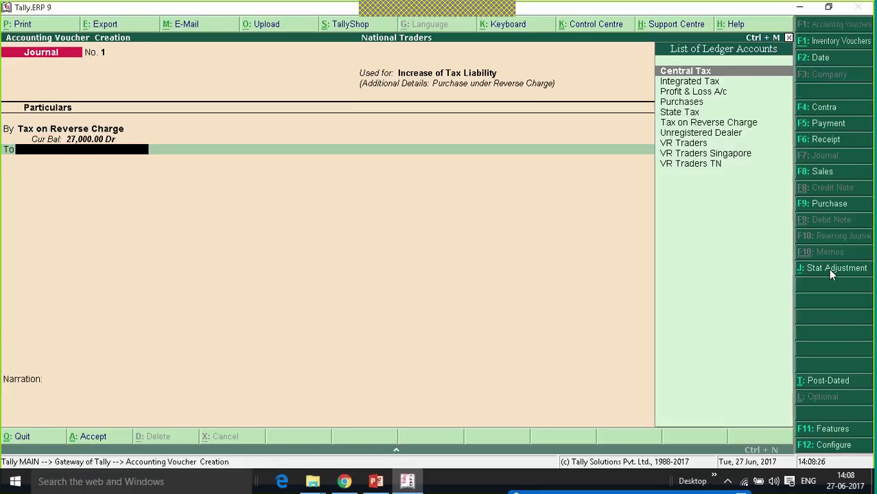
pyautogui.write('cent')
pyautogui.press('Return')
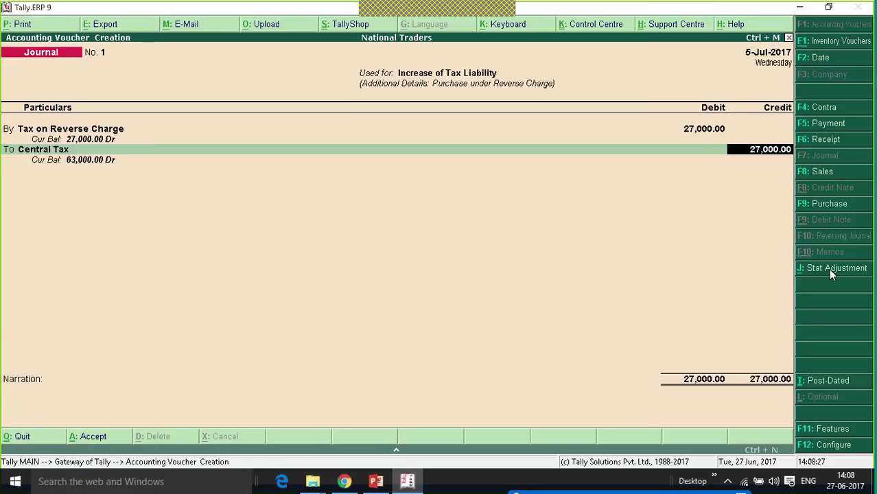
pyautogui.write('13500')
pyautogui.press('Return')
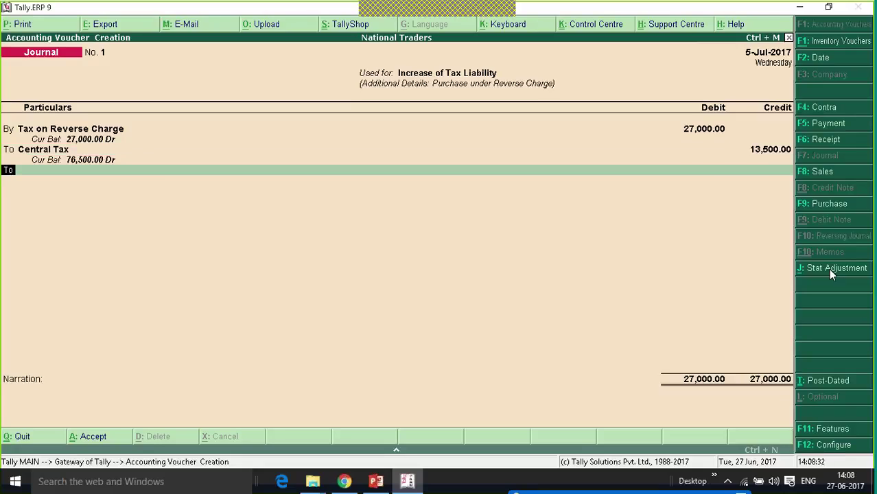
pyautogui.press('Return')
# - Credit State Tax 13,500 and save Journal No. 1 without narration
pyautogui.write('stat')
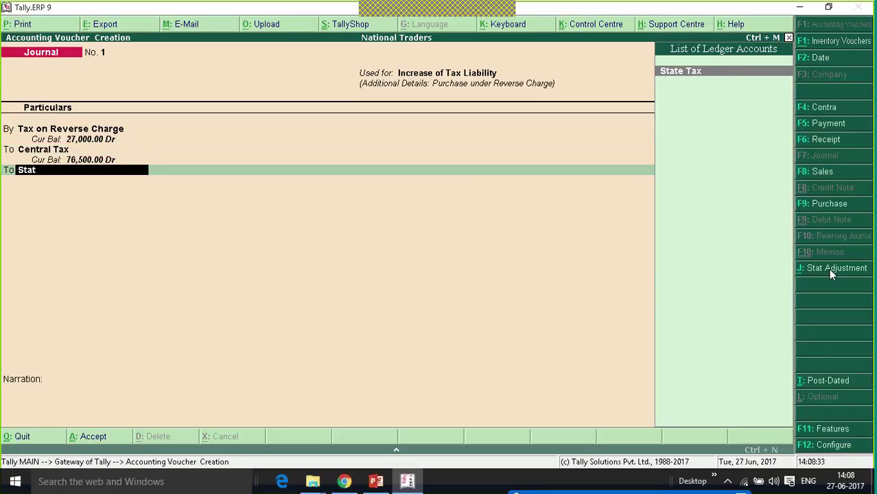
pyautogui.press('Return')
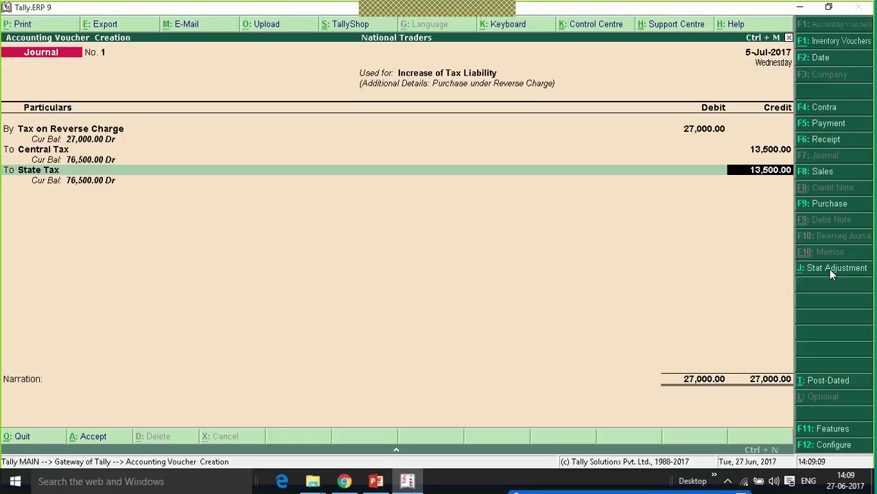
pyautogui.press('Return')
pyautogui.press('Return')
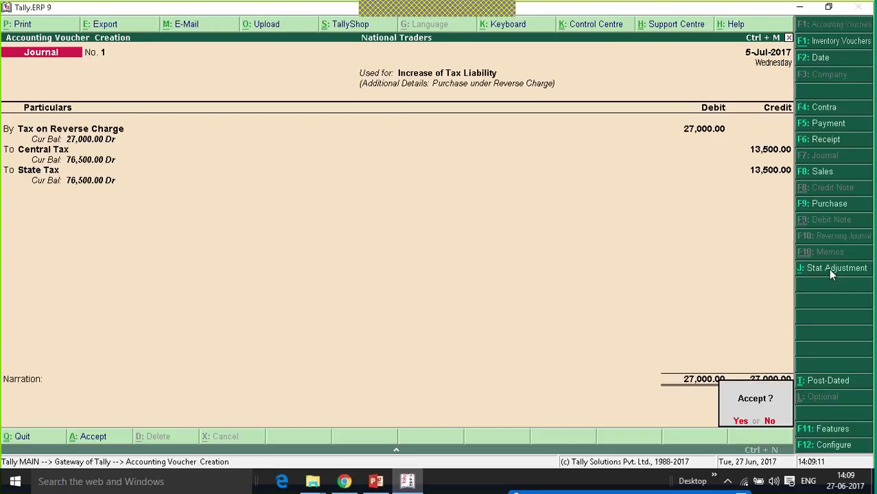
pyautogui.press('Return')
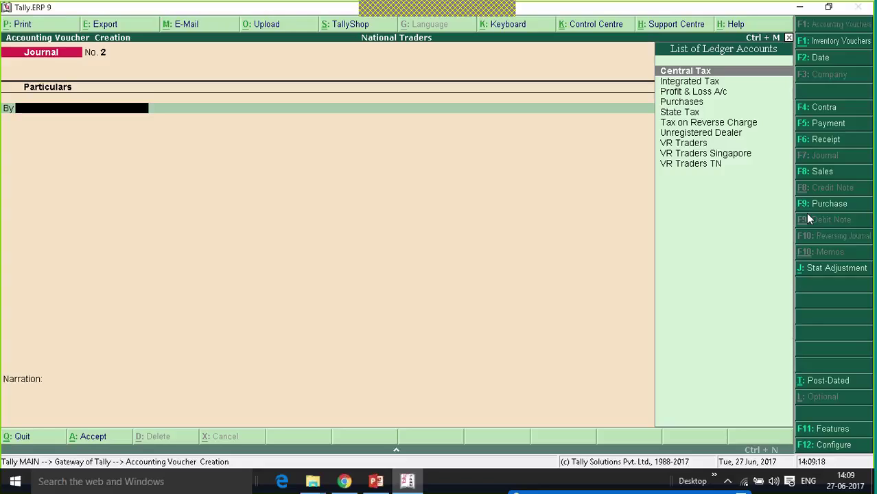
pyautogui.click(826, 127)
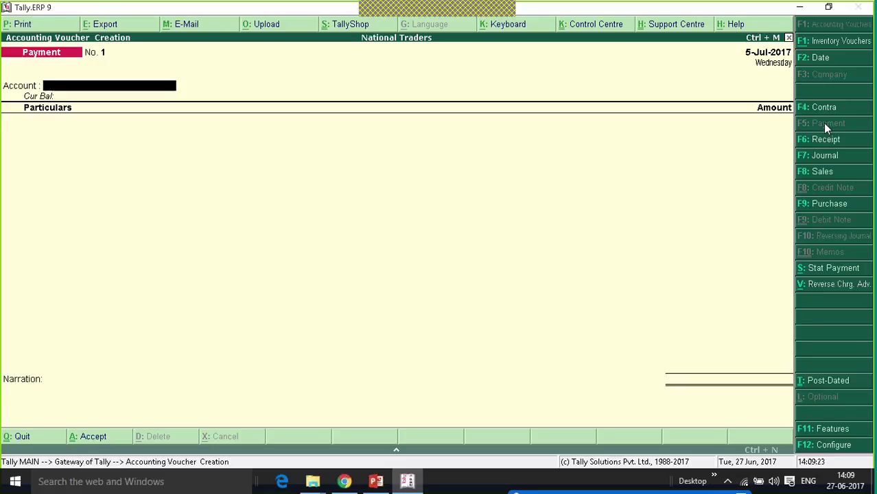
# - Make the payment a GST stat payment from 1-Jul-2017 with type Recipient Liability
pyautogui.click(834, 268)
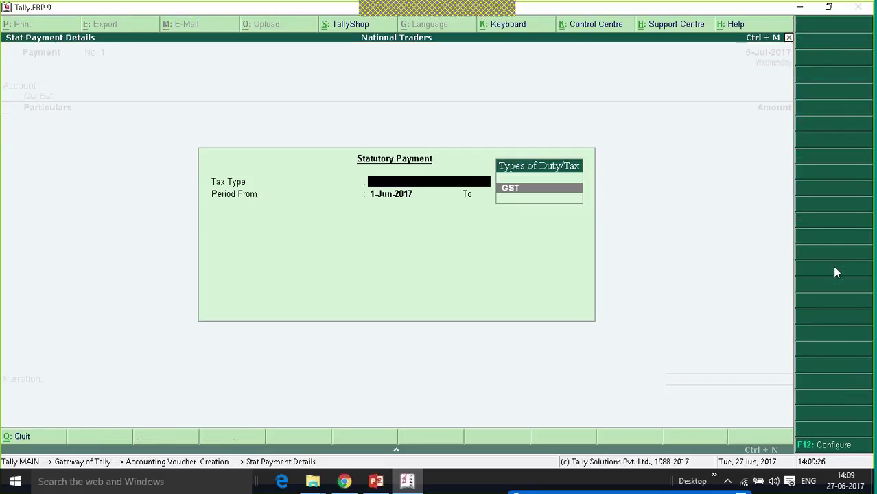
pyautogui.press('Return')
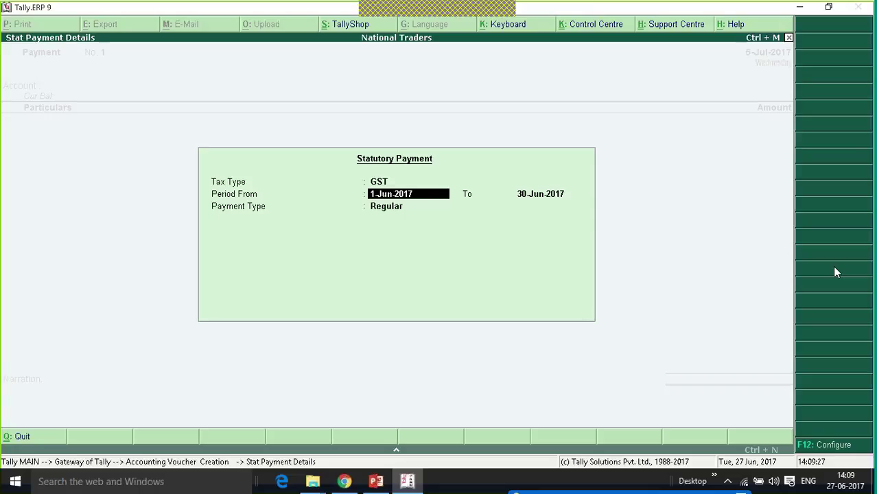
pyautogui.write('1-7')
pyautogui.press('Return')
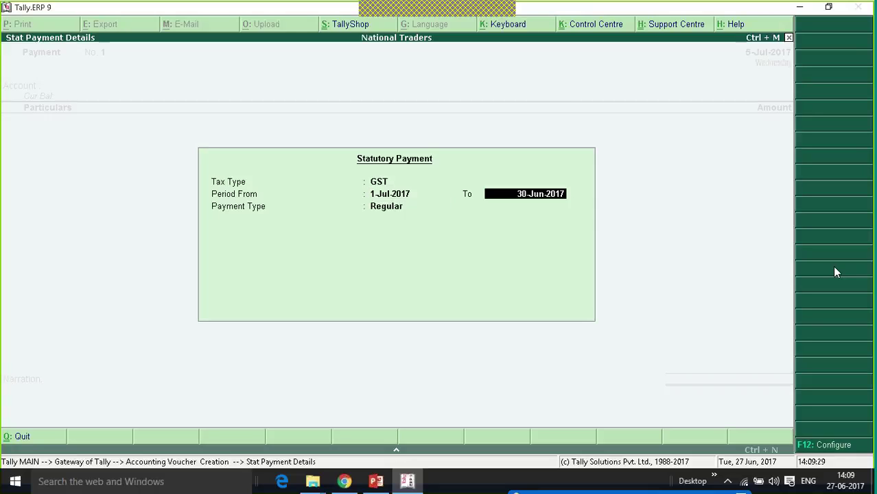
pyautogui.press('Return')
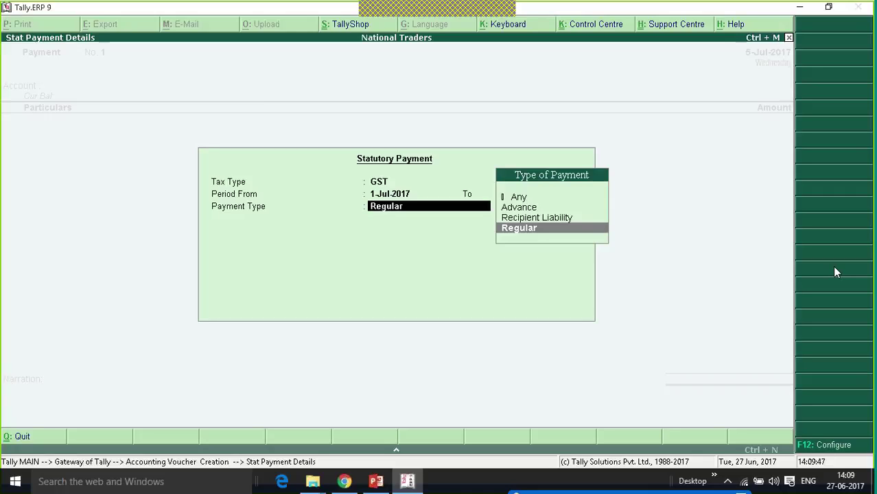
pyautogui.press('Up')
pyautogui.press('Return')
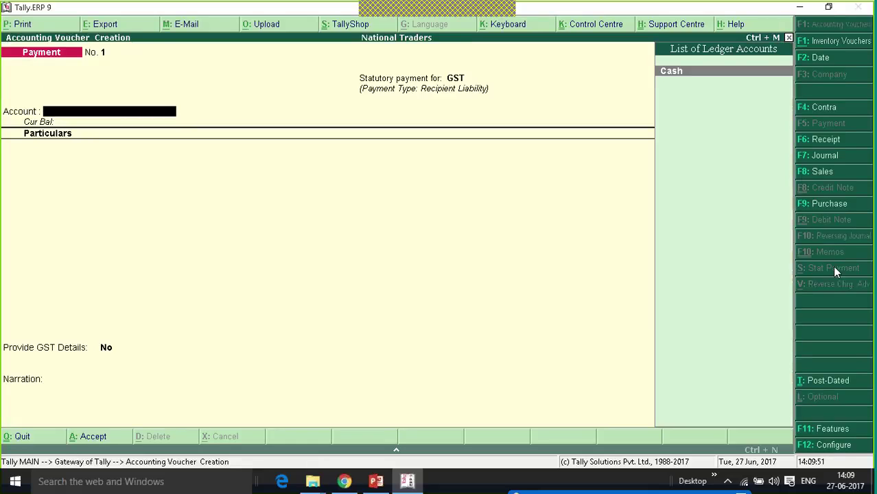
# - Create a 'Kotak Bank' ledger under Bank Accounts as the payment's account
pyautogui.hotkey('alt', 'c')
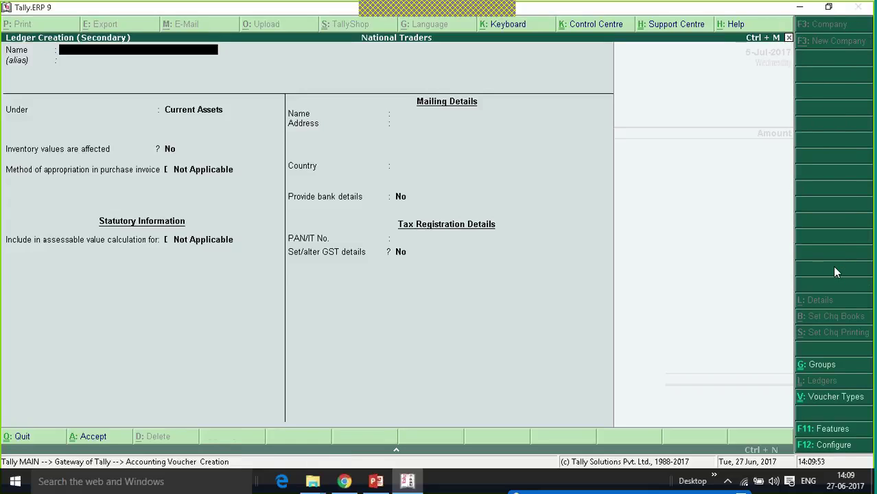
pyautogui.write('Kota')
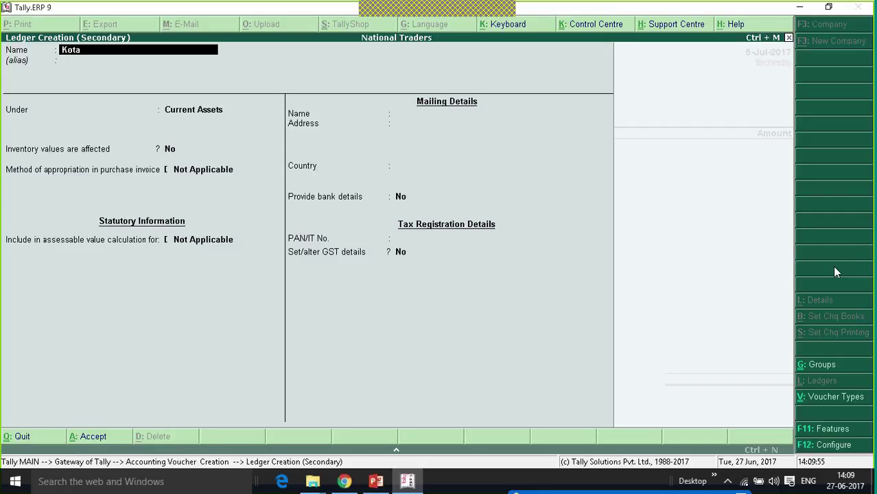
pyautogui.write('k Bank')
pyautogui.press('Return')
pyautogui.press('Return')
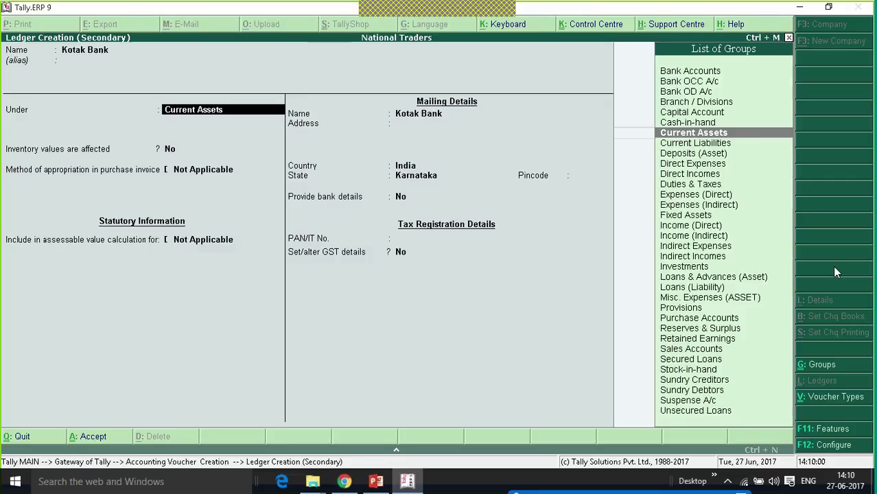
pyautogui.write('Ban')
pyautogui.press('Return')
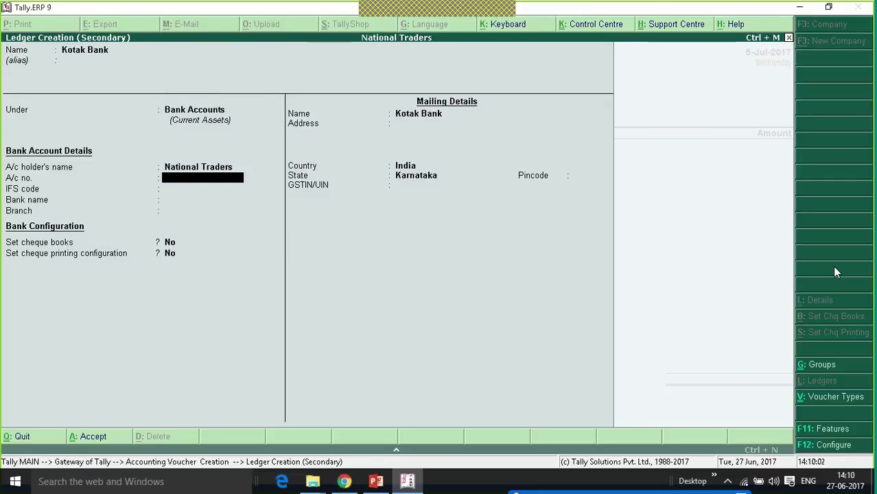
pyautogui.hotkey('ctrl', 'a')
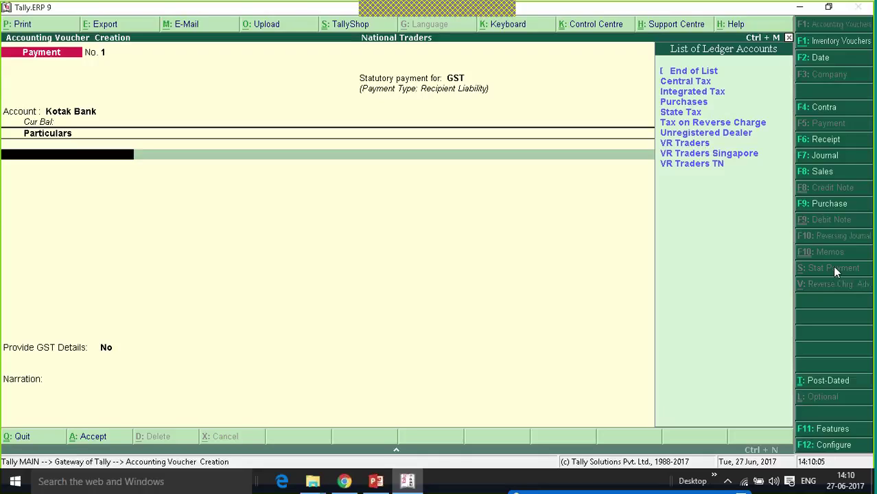
# - Add Central Tax and State Tax payment lines of 13,500 each, totalling 27,000
pyautogui.press('Down')
pyautogui.press('Return')
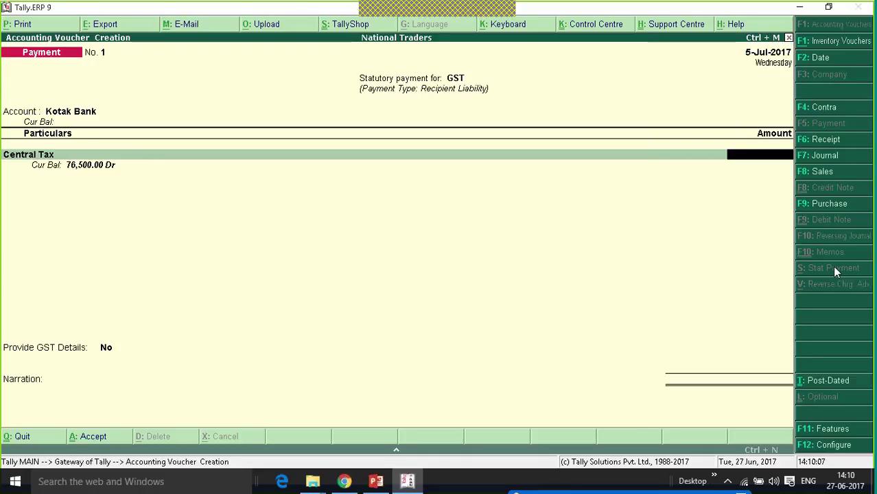
pyautogui.write('1355')
pyautogui.write('00')
pyautogui.press('Return')
pyautogui.write('Stat')
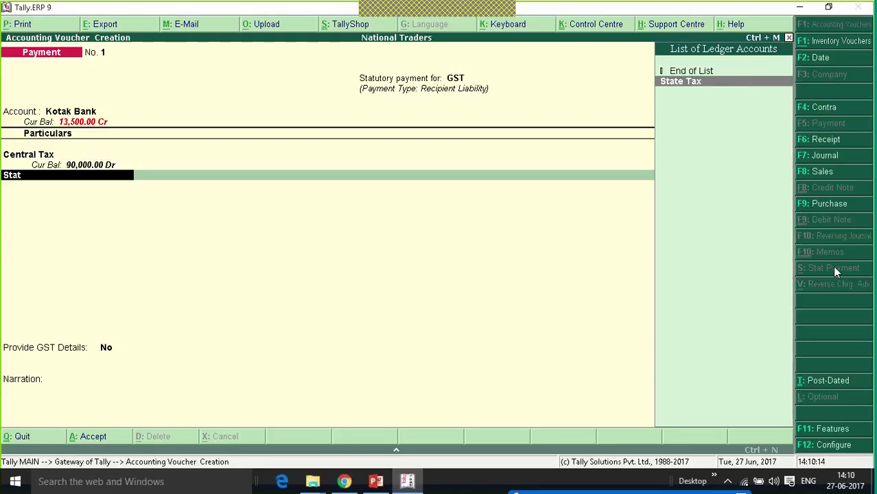
pyautogui.press('Return')
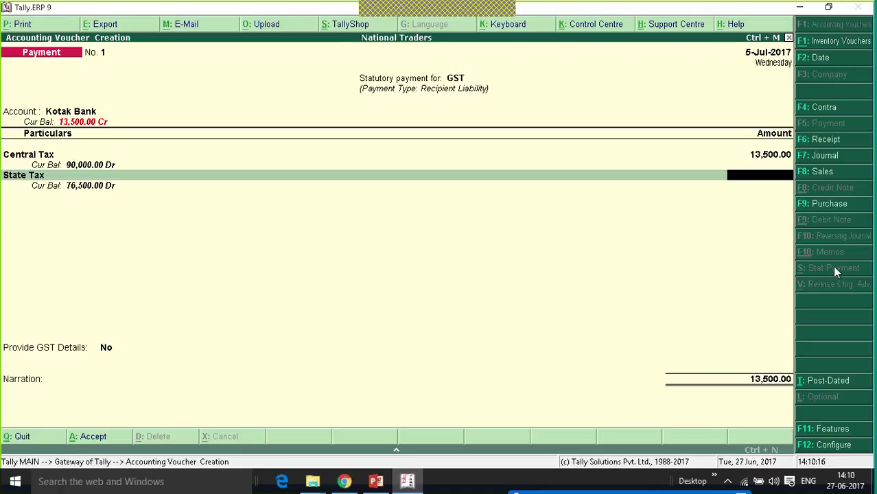
pyautogui.write('13500')
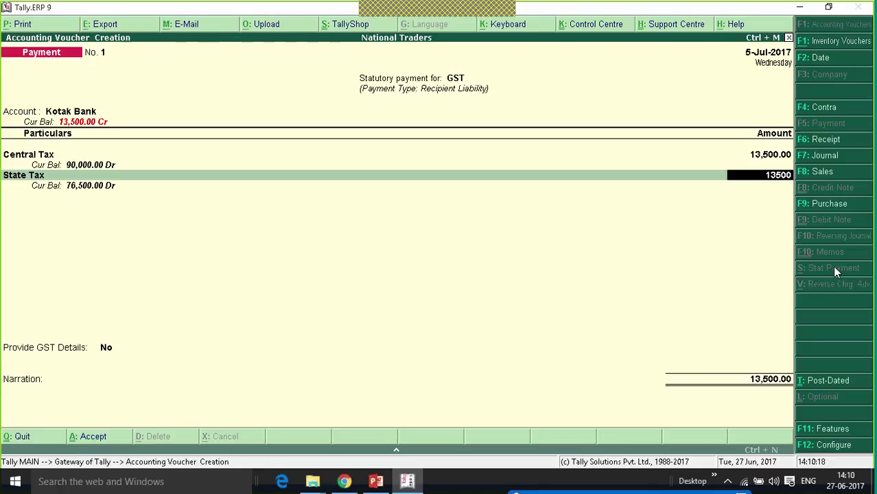
pyautogui.press('Return')
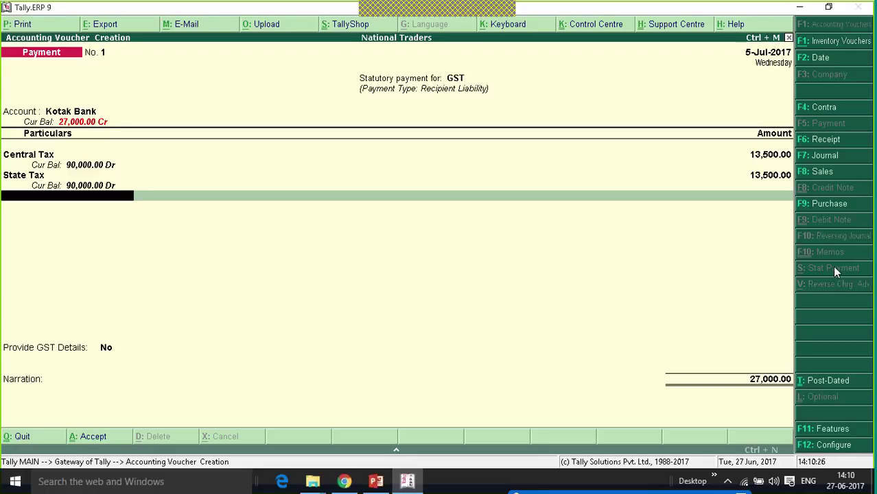
pyautogui.press('Return')
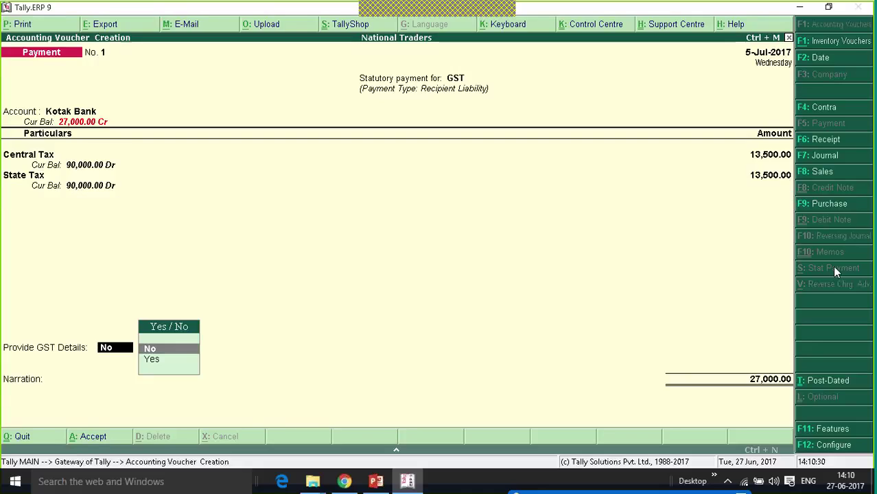
# - Provide GST details with Net Banking (e-payments) as payment mode, leaving bank name and CPIN blank
pyautogui.press('Down')
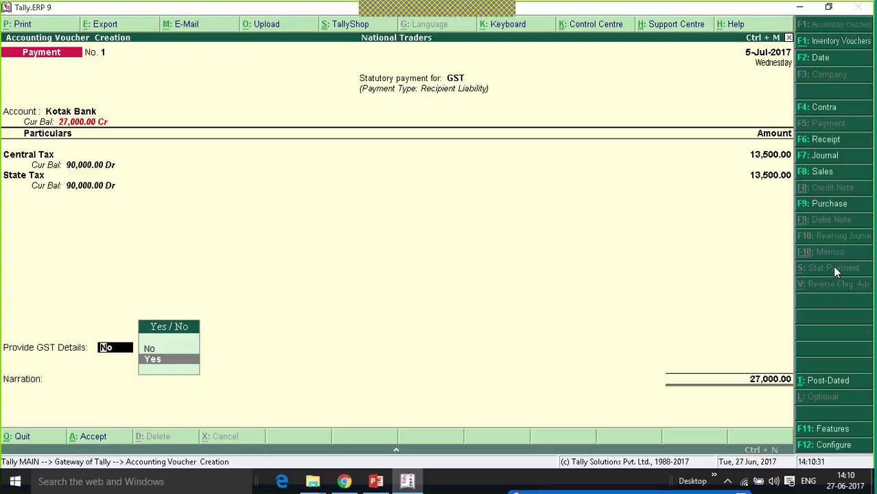
pyautogui.press('Return')
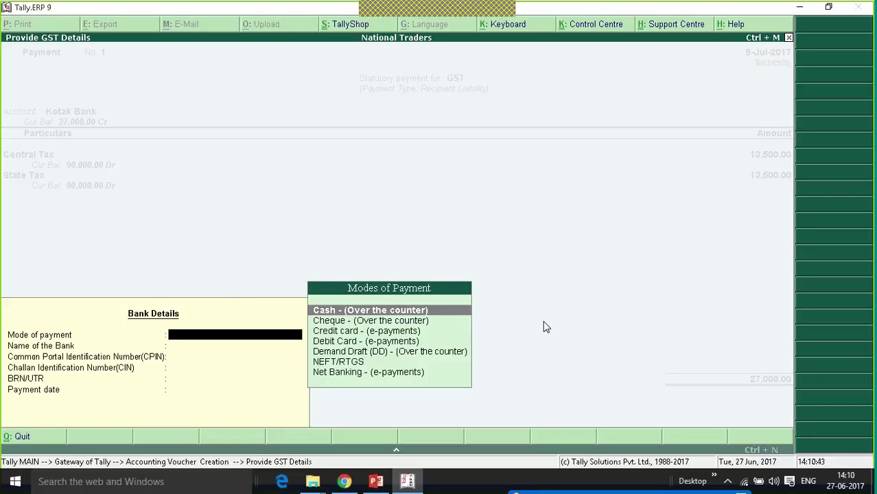
pyautogui.press('Down')
pyautogui.press('Down')
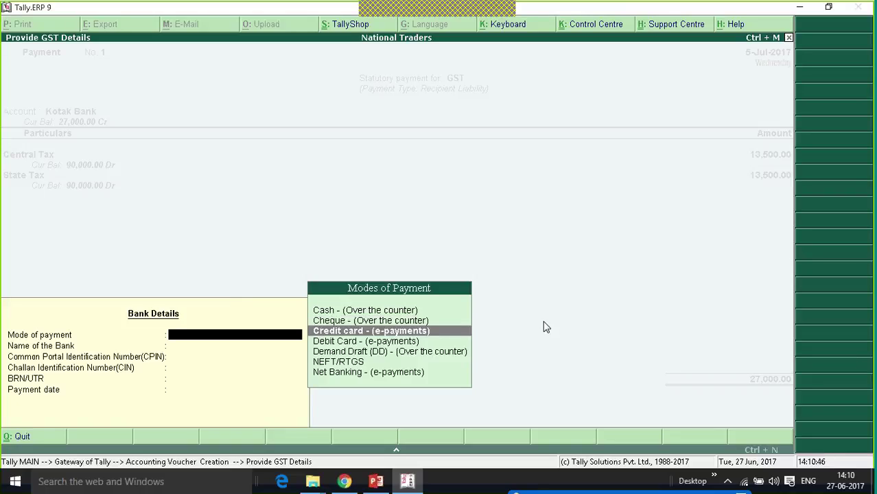
pyautogui.press('Down')
pyautogui.press('Down')
pyautogui.press('Down')
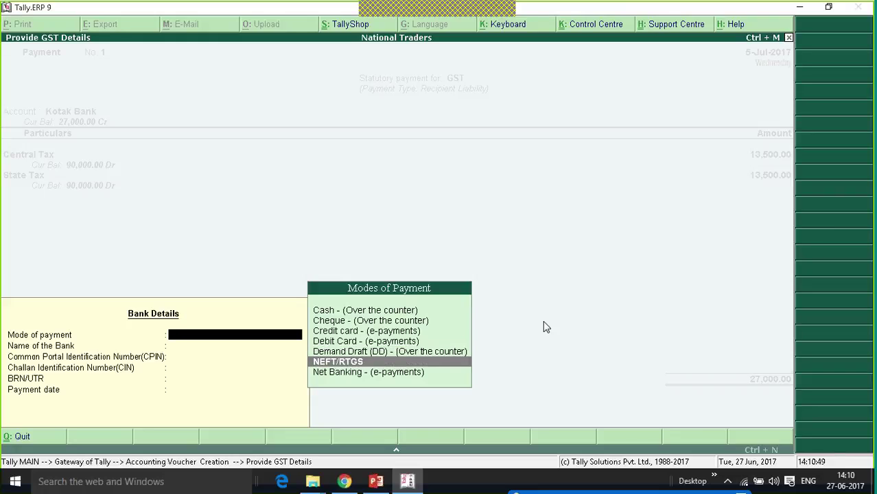
pyautogui.press('Down')
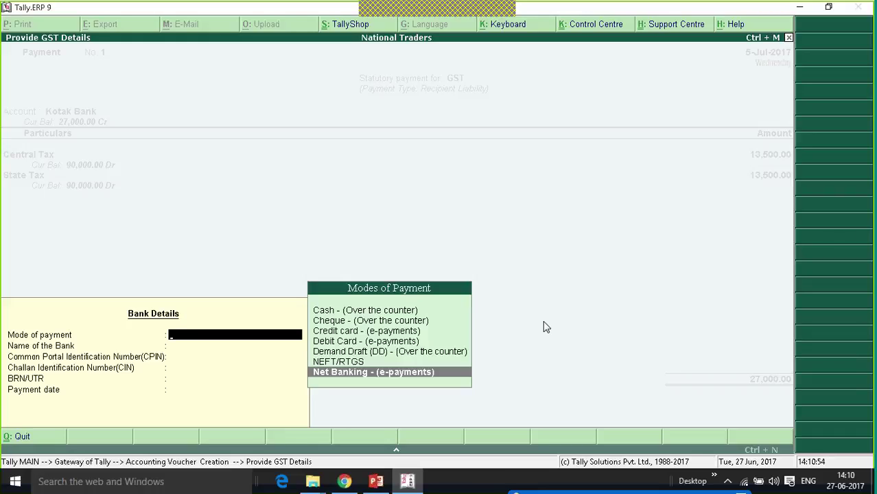
pyautogui.press('Return')
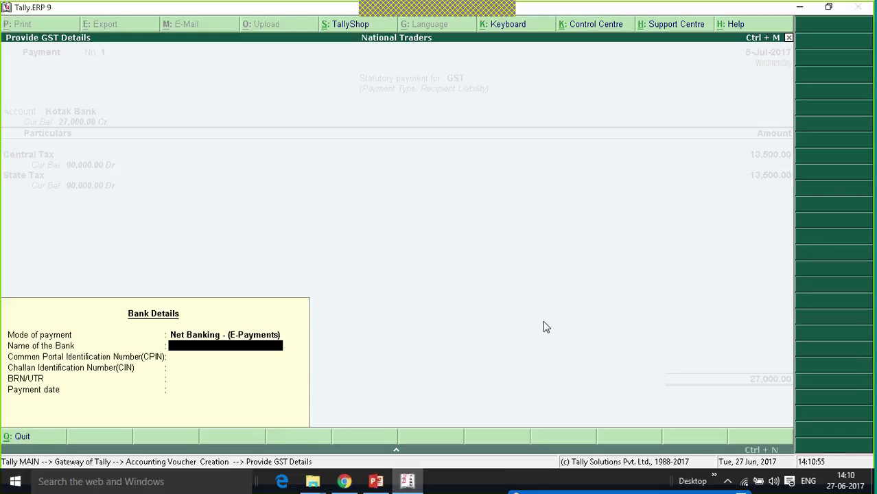
pyautogui.press('Return')
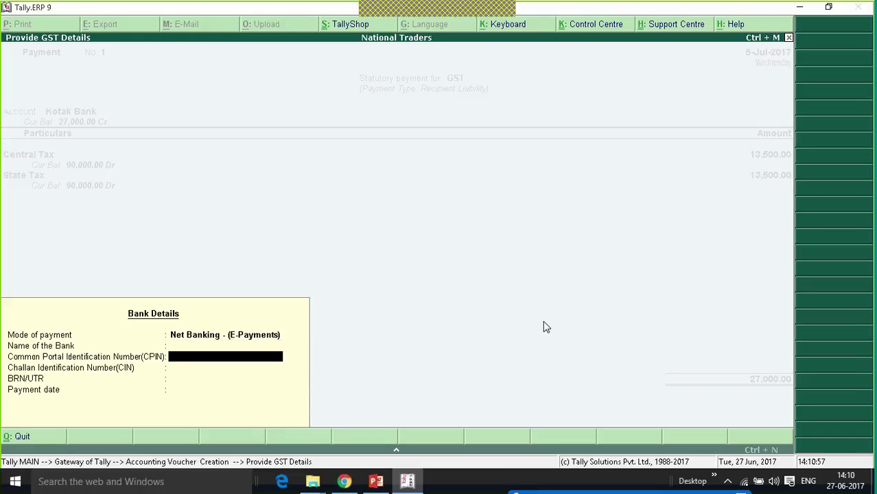
pyautogui.press('Return')
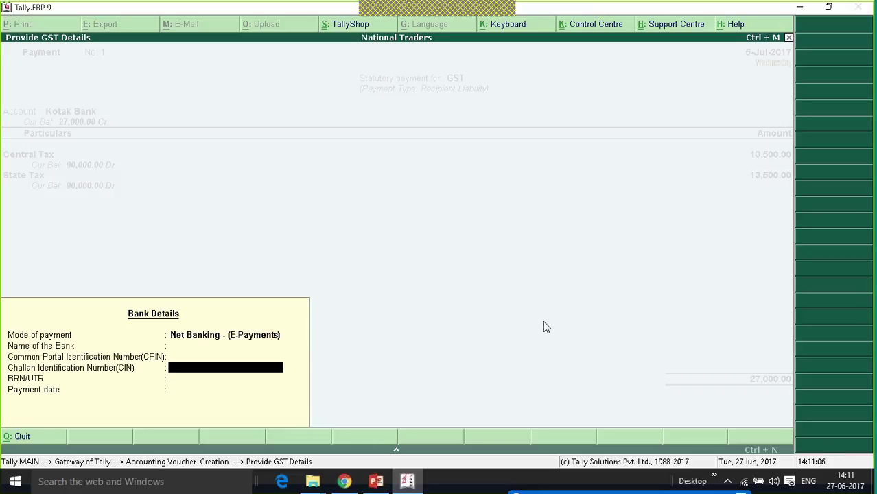
pyautogui.press('Return')
pyautogui.press('Return')
pyautogui.press('Return')
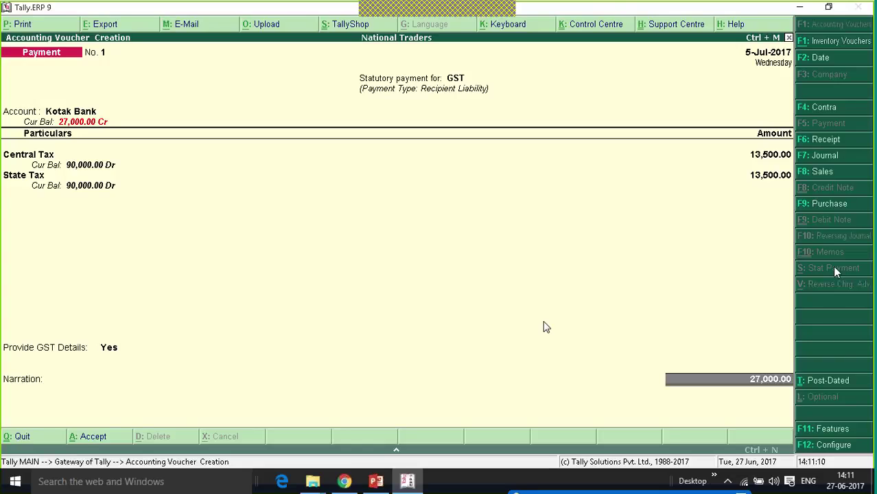
# - Accept the Kotak Bank allocation for the 27,000 payment and save the voucher
pyautogui.press('Return')
pyautogui.press('Return')
pyautogui.press('Return')
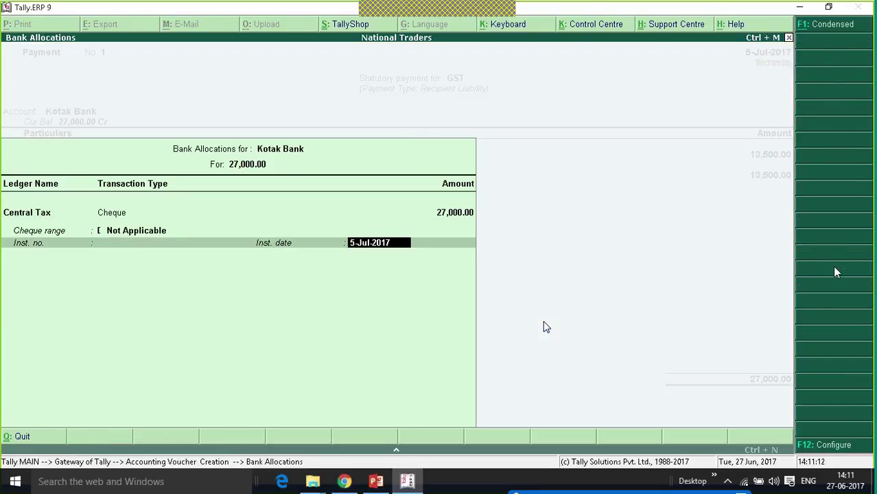
pyautogui.press('Return')
pyautogui.press('Return')
pyautogui.press('Return')
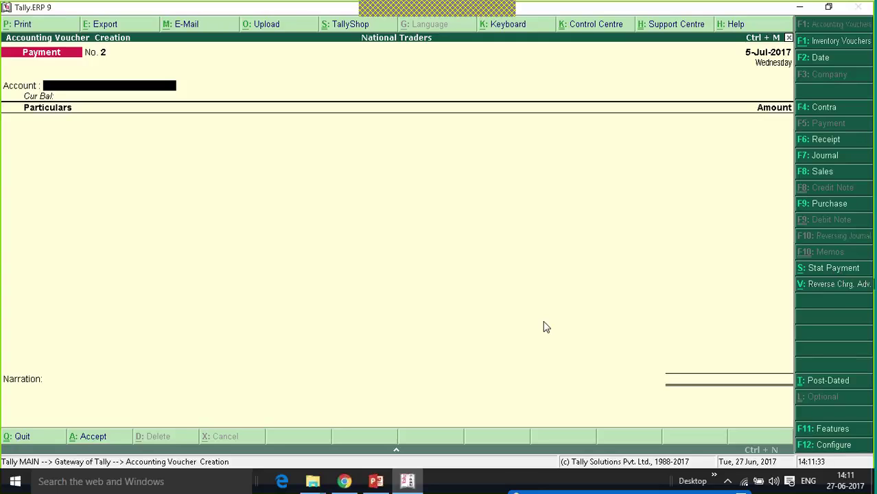
# - Start a GST stat adjustment journal: Increase of Input Tax Credit, Purchase under Reverse Charge
pyautogui.click(825, 157)
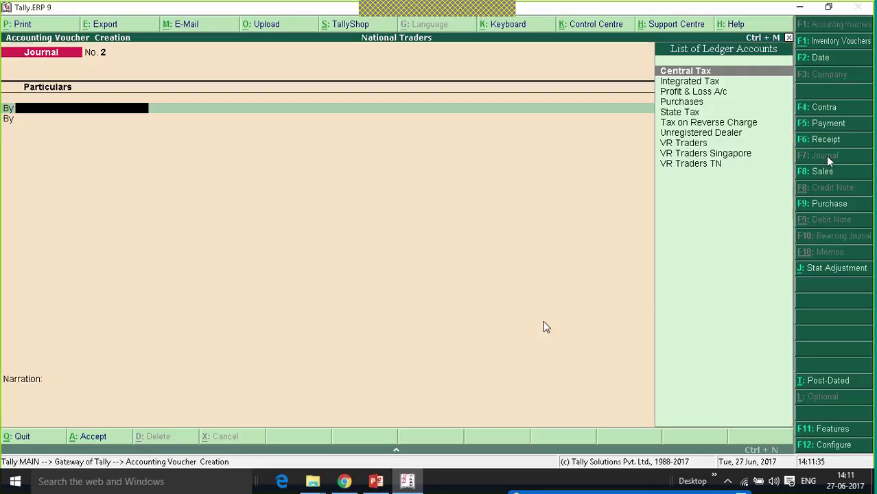
pyautogui.press('Down')
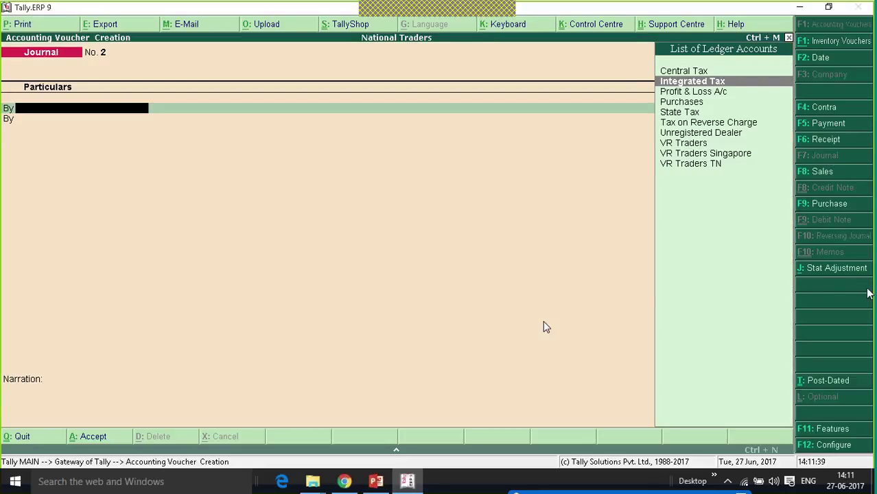
pyautogui.click(824, 270)
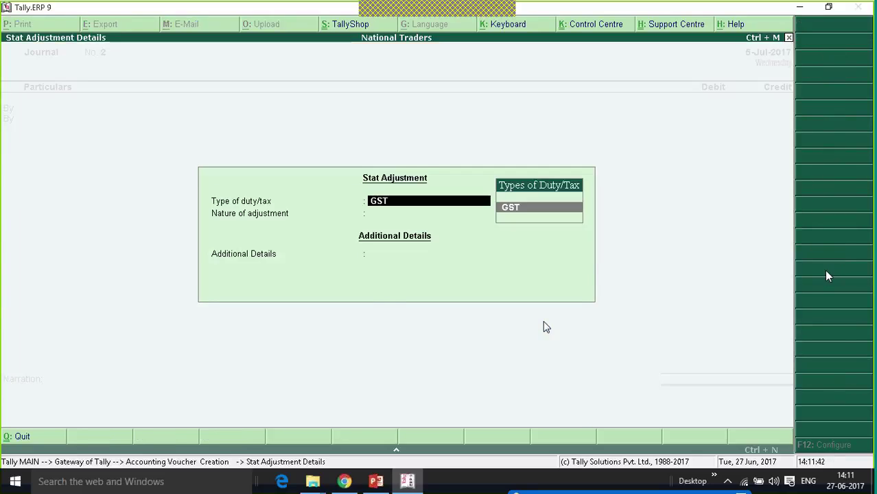
pyautogui.press('Return')
pyautogui.press('Down')
pyautogui.press('Return')
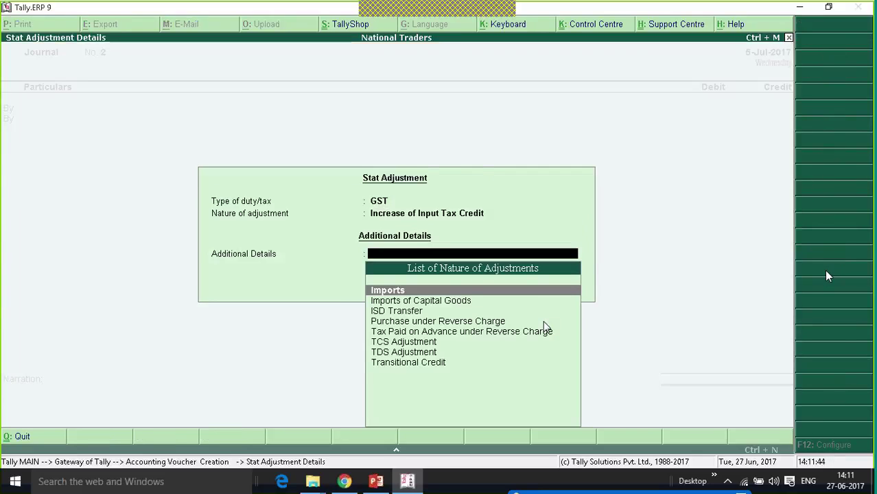
pyautogui.press('Down')
pyautogui.press('Down')
pyautogui.press('Down')
pyautogui.press('Down')
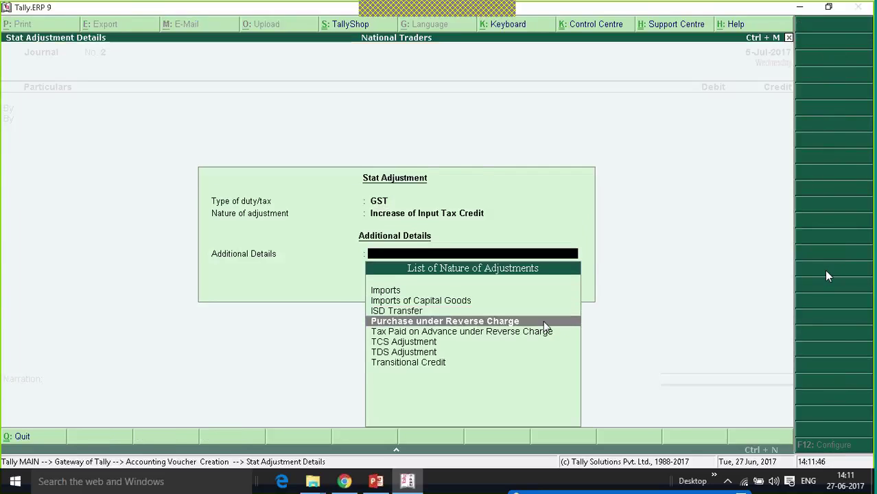
pyautogui.press('Up')
pyautogui.press('Return')
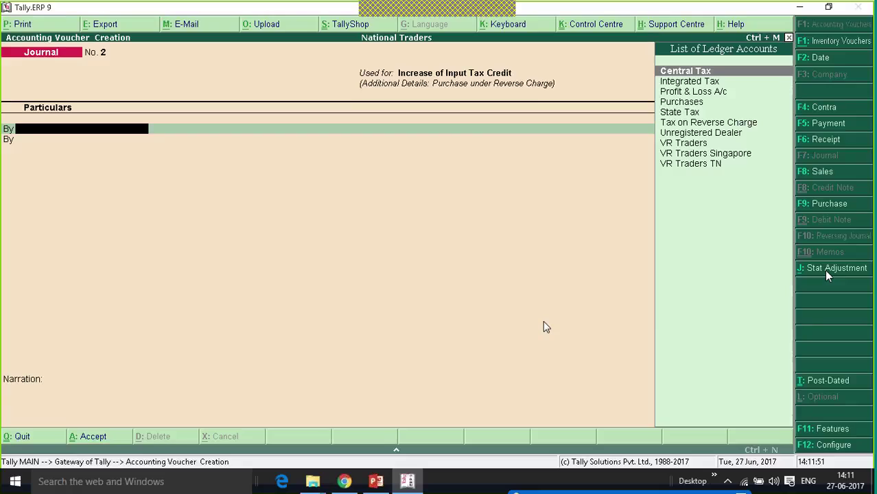
# - Debit Central Tax 13,500 and State Tax 13,500 in the journal
pyautogui.press('Return')
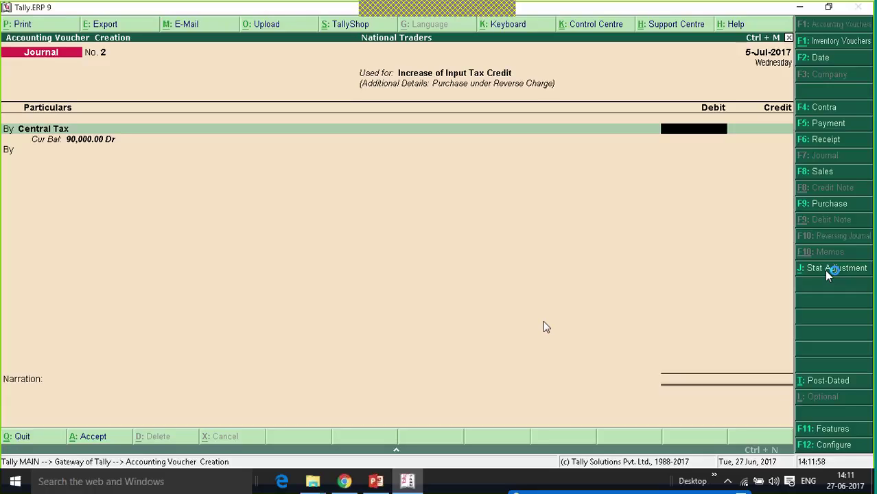
pyautogui.write('13500')
pyautogui.press('Return')
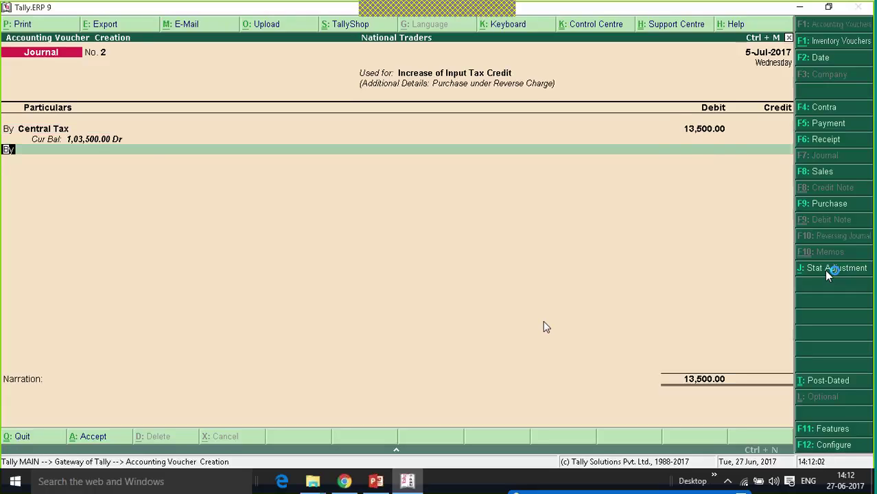
pyautogui.press('Return')
pyautogui.write('St')
pyautogui.press('Return')
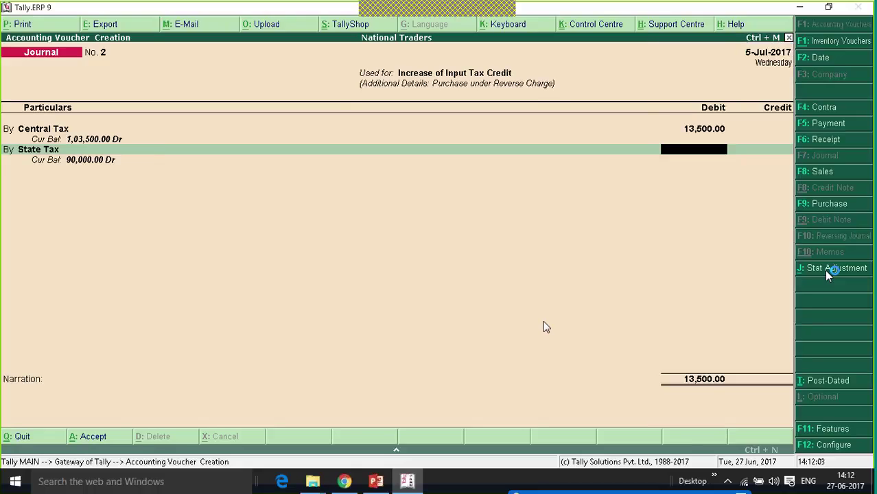
pyautogui.write('13,')
pyautogui.write('500')
pyautogui.press('Return')
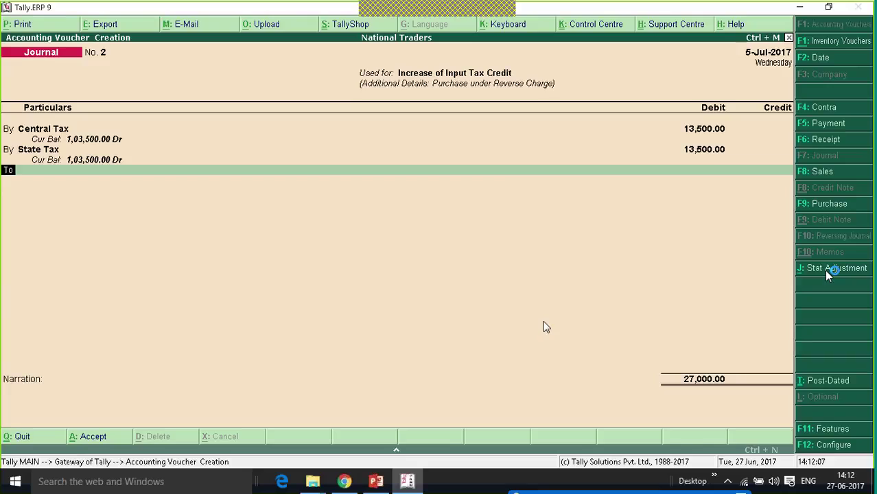
# - Credit Tax on Reverse Charge 27,000 and save the journal without narration
pyautogui.press('Return')
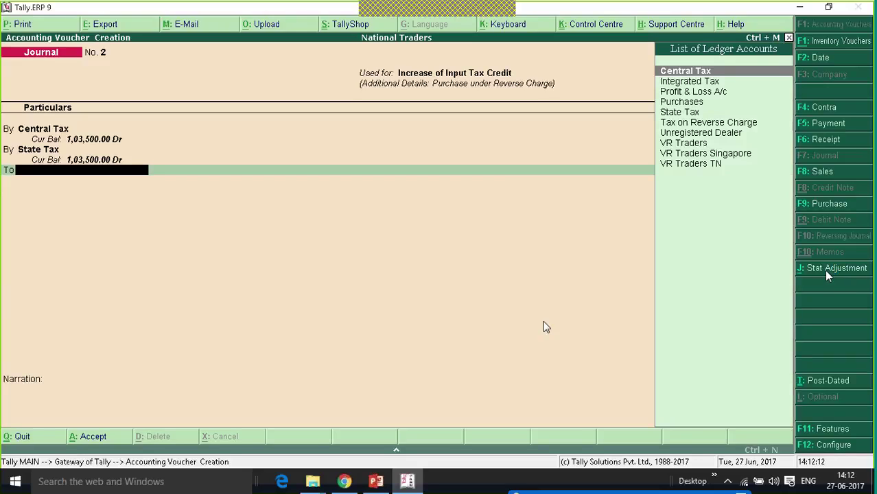
pyautogui.write('Tax')
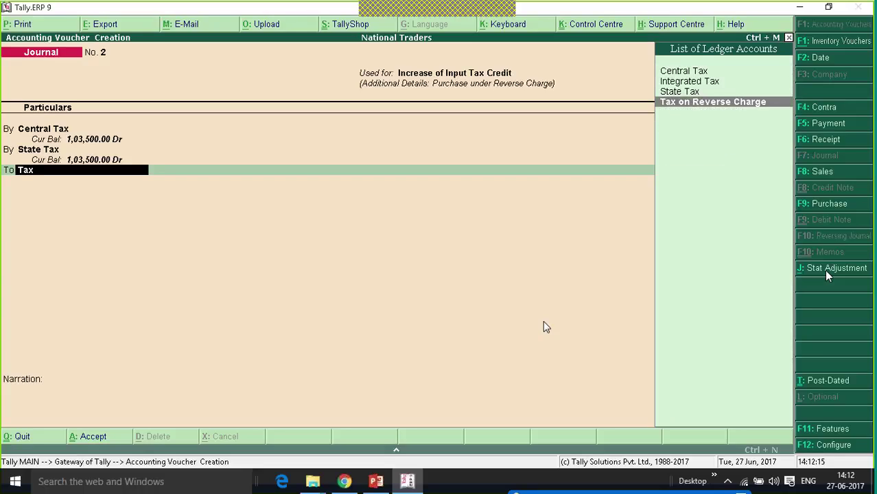
pyautogui.press('Return')
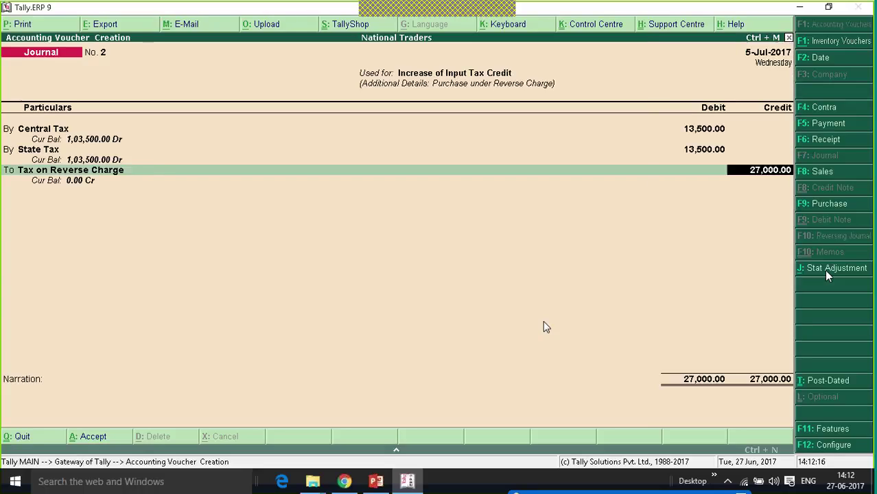
pyautogui.press('Return')
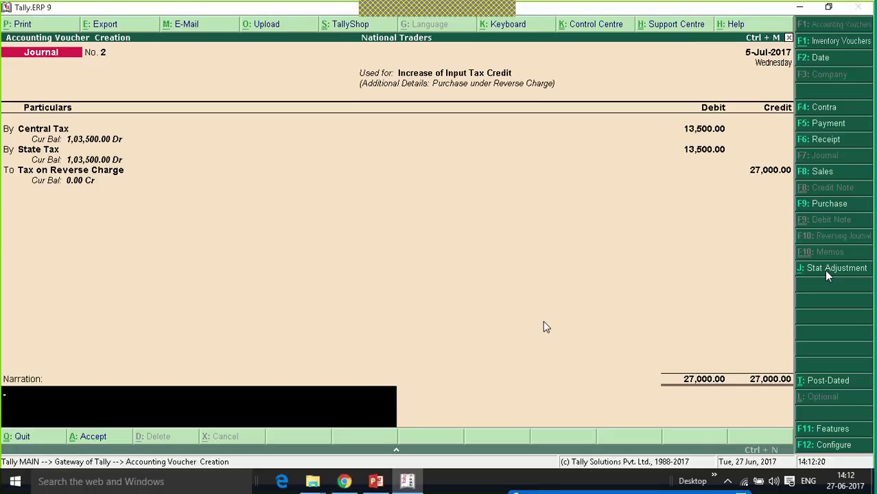
pyautogui.press('Return')
pyautogui.press('Return')
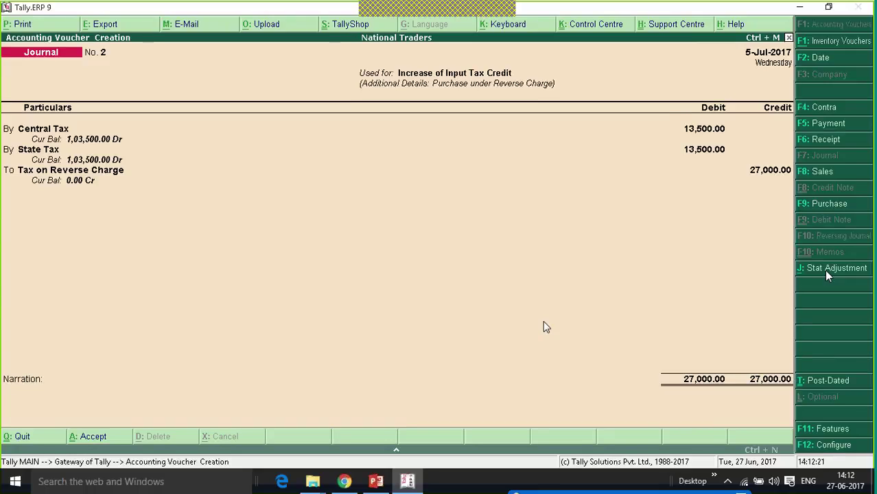
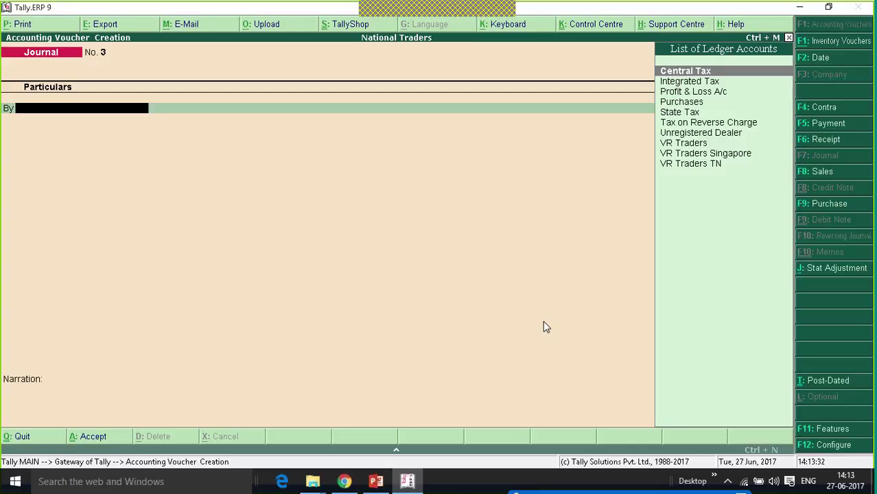
# - Abandon the blank journal and open the GSTR-2 returns summary under Statutory Reports > GST
pyautogui.press('Escape')
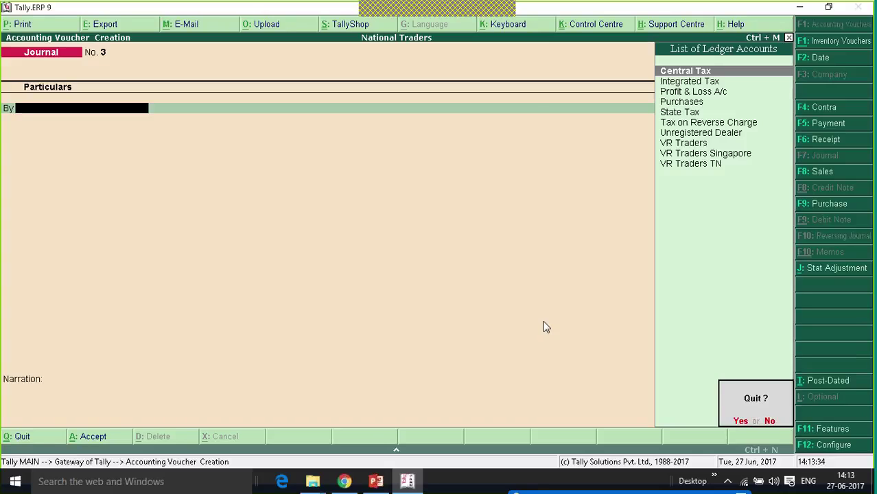
pyautogui.press('Return')
pyautogui.press('Escape')
pyautogui.press('Escape')
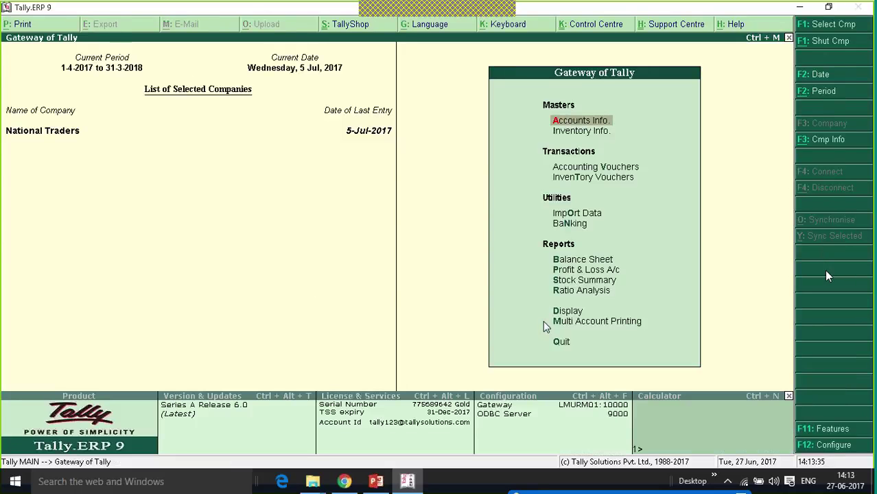
pyautogui.press('Up')
pyautogui.press('Up')
pyautogui.press('Up')
pyautogui.press('Return')
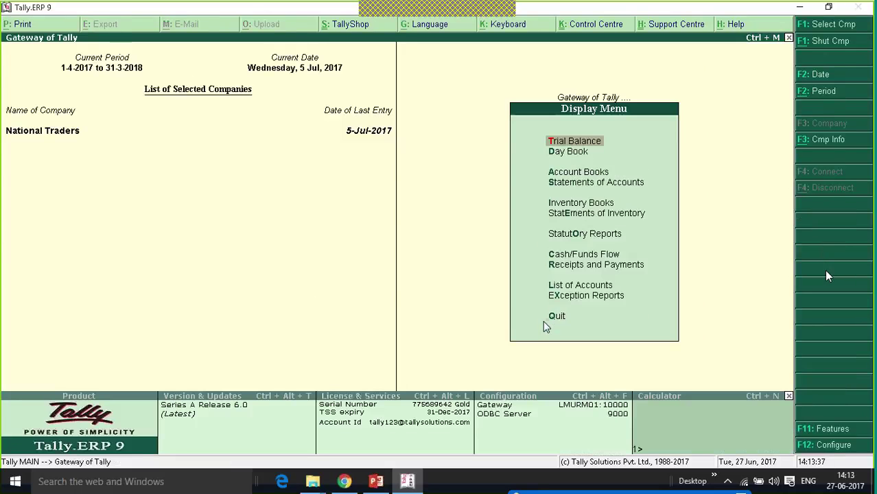
pyautogui.press('Up')
pyautogui.press('Up')
pyautogui.press('Up')
pyautogui.press('Up')
pyautogui.press('Up')
pyautogui.press('Return')
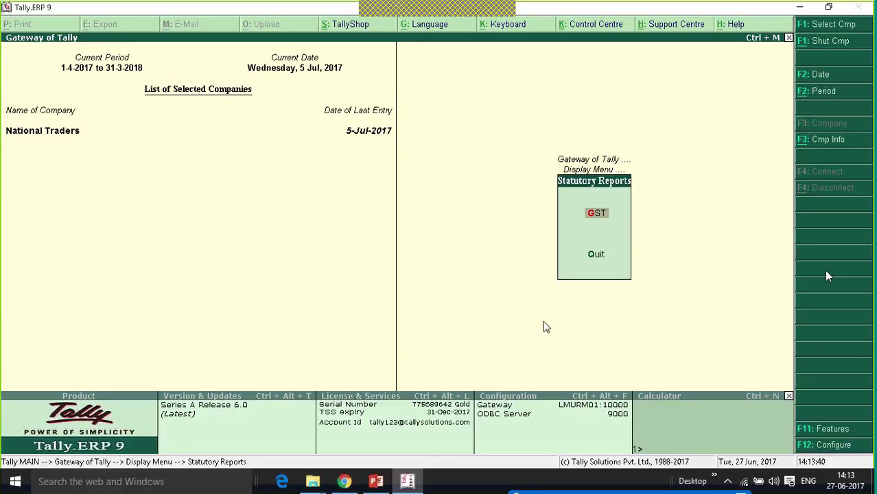
pyautogui.press('Return')
pyautogui.press('Down')
pyautogui.press('Return')
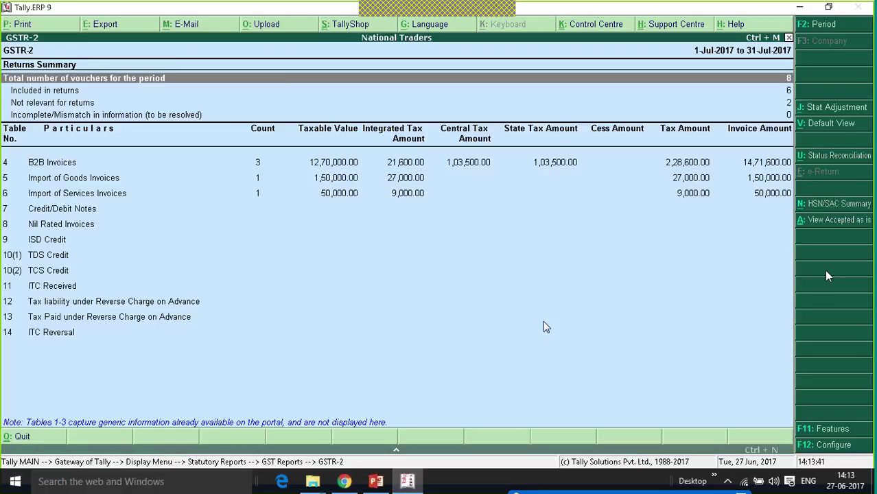
pyautogui.press('Down')
pyautogui.press('Down')
pyautogui.press('Down')
pyautogui.press('Down')
pyautogui.press('Down')
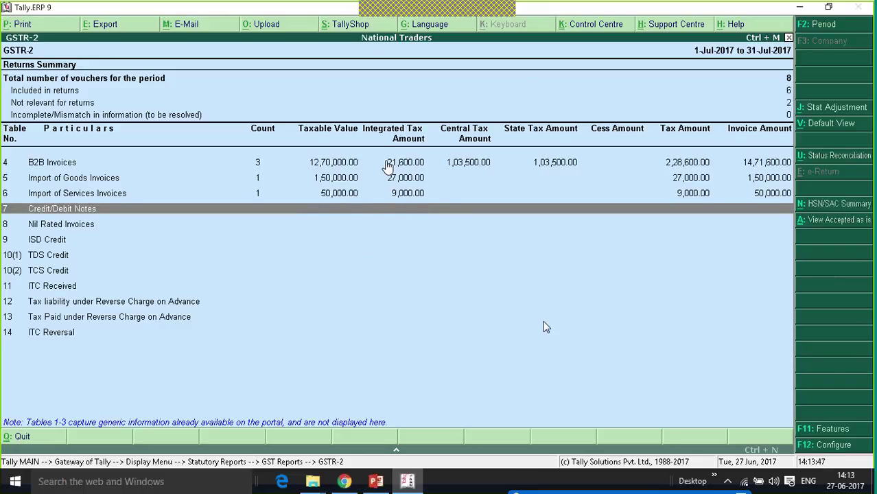
# - Review the B2B Invoices register (3 invoices, 14,71,600.00) and VR Traders' purchase voucher No. 1
pyautogui.click(388, 167)
pyautogui.click(388, 167)
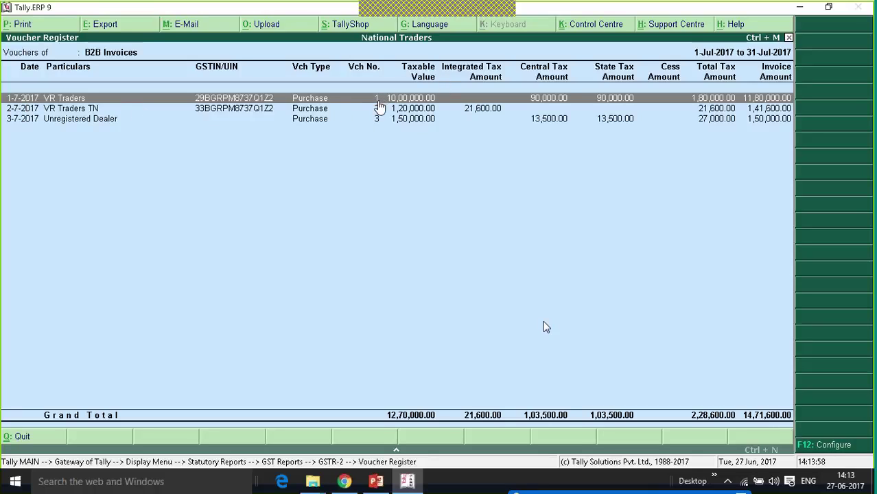
pyautogui.press('Return')
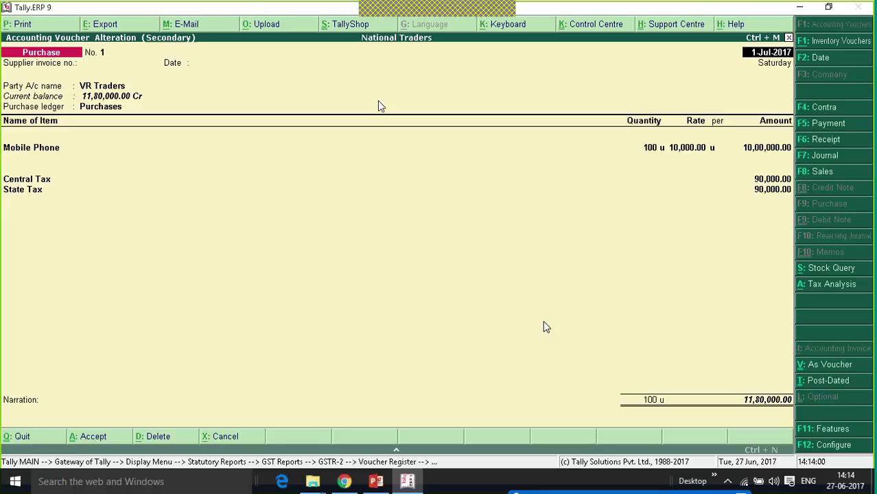
pyautogui.press('Escape')
pyautogui.press('Return')
# - Close GSTR-2 and return to the Gateway of Tally
pyautogui.press('Escape')
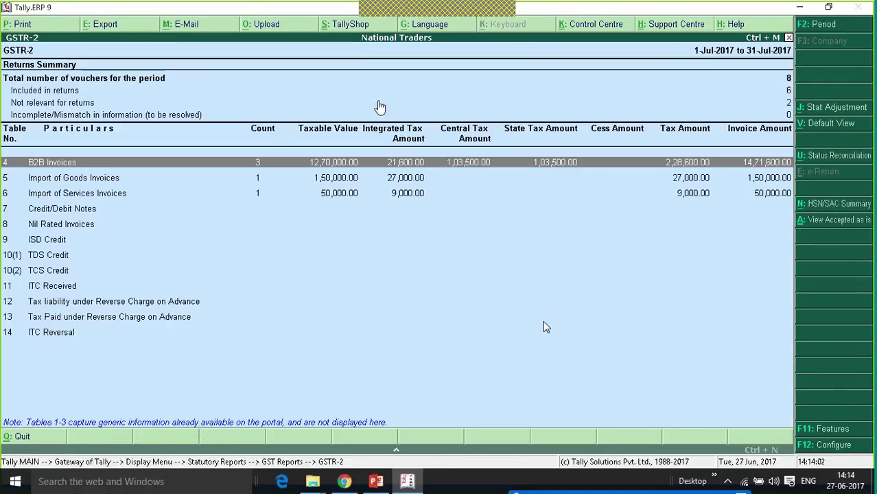
pyautogui.press('Escape')
pyautogui.press('Escape')
pyautogui.press('Escape')
pyautogui.press('Escape')
pyautogui.press('Escape')
pyautogui.press('n')
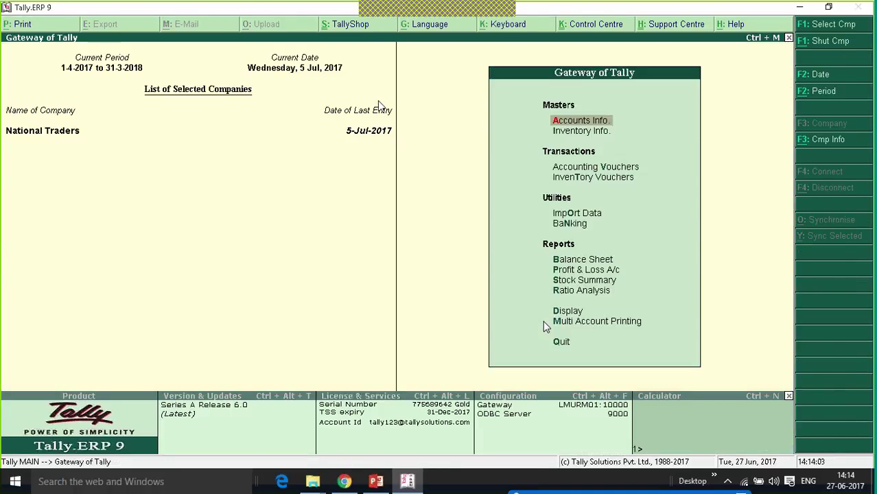
pyautogui.press('Down')
pyautogui.press('Down')
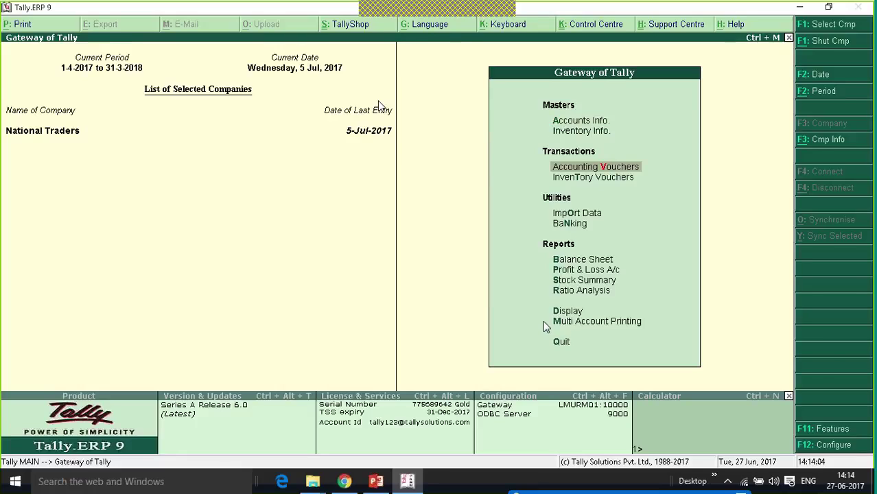
# - In F11 Features, set Use debit and credit notes and both invoice-mode options to Yes
pyautogui.press('Return')
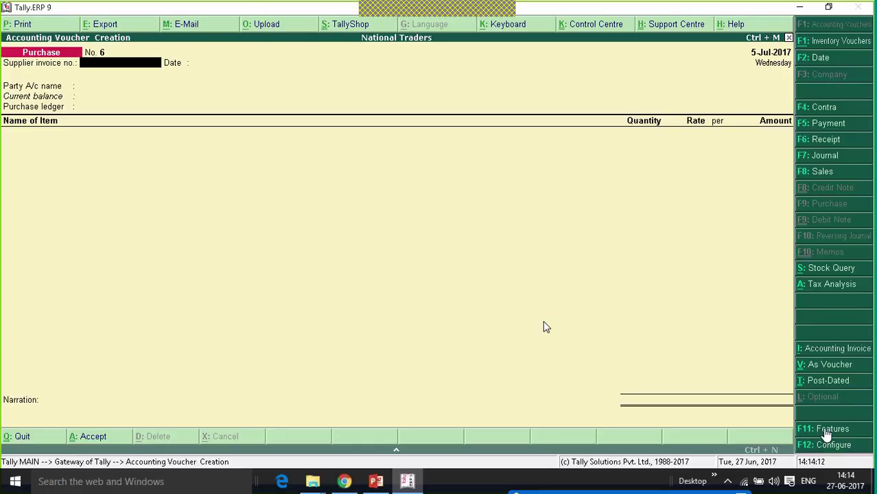
pyautogui.click(825, 432)
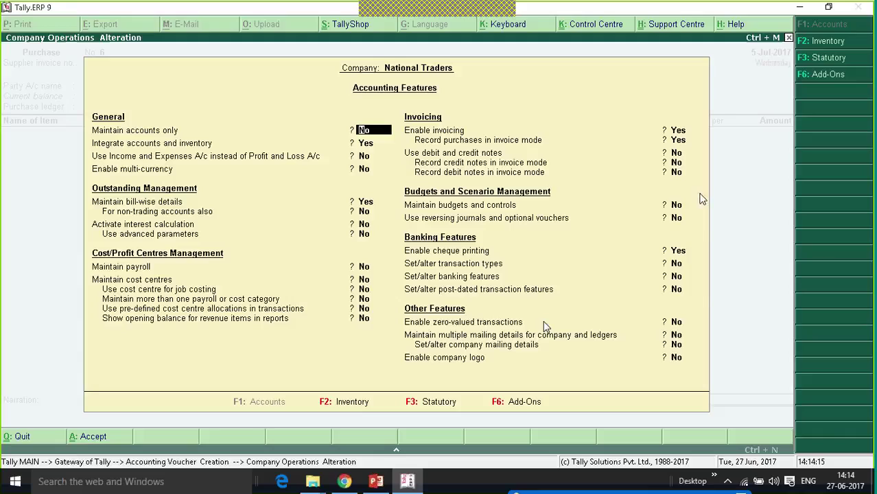
pyautogui.click(675, 155)
pyautogui.press('y')
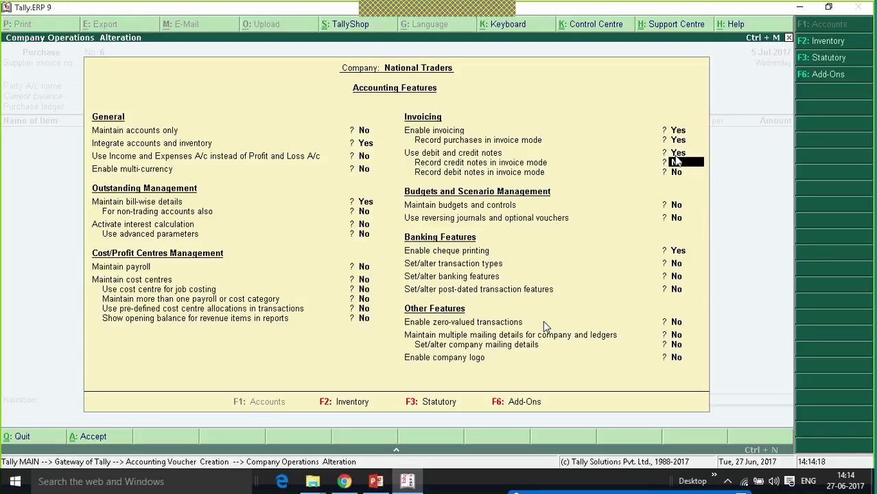
pyautogui.press('y')
pyautogui.press('y')
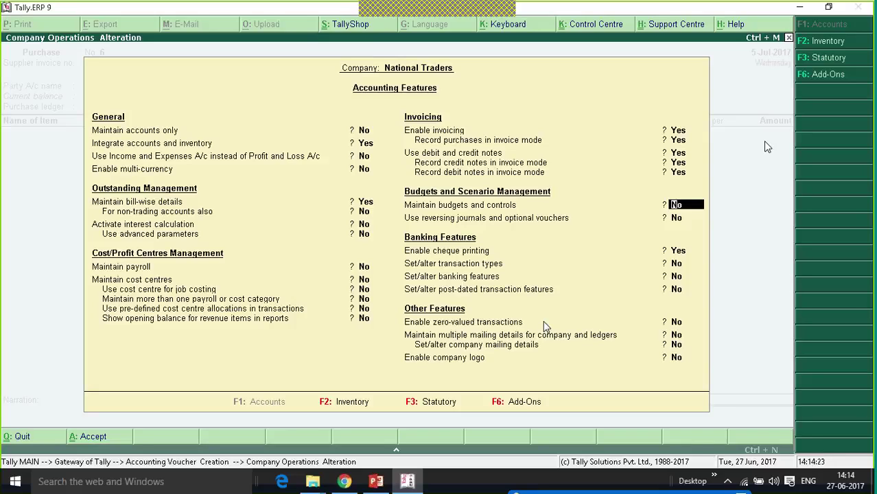
pyautogui.hotkey('ctrl', 'a')
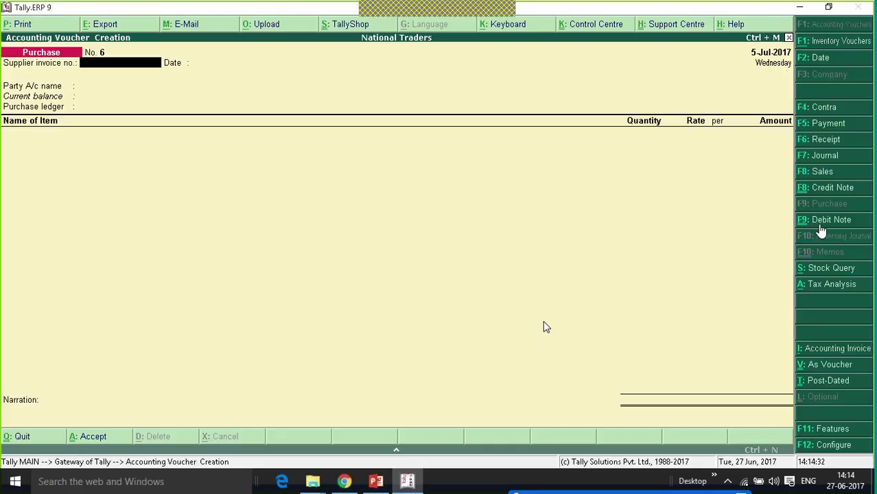
# - Start a debit note against original invoice 1 of 1-Jul-2017 for VR Traders, ledger Purchases
pyautogui.click(821, 227)
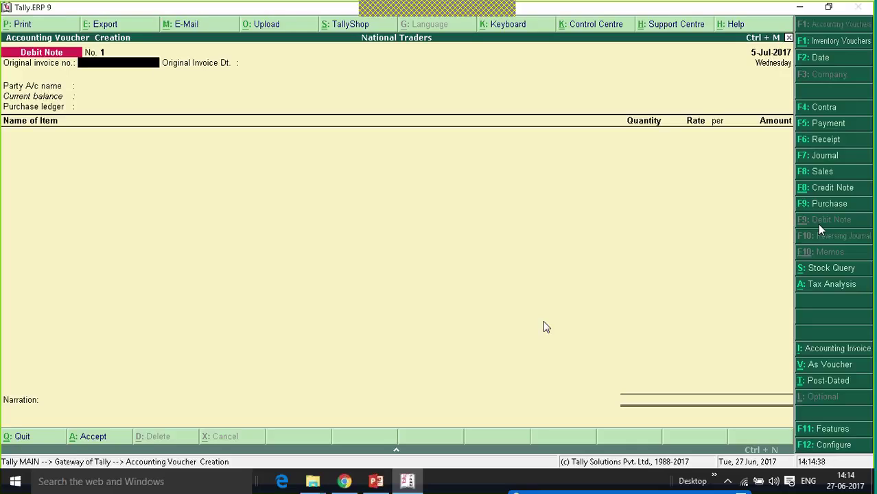
pyautogui.write('1')
pyautogui.press('Return')
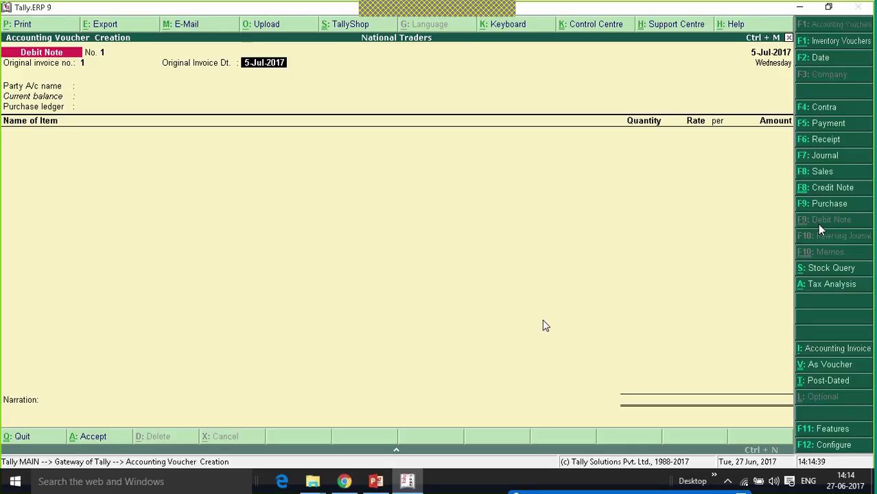
pyautogui.write('1.7.17')
pyautogui.press('Return')
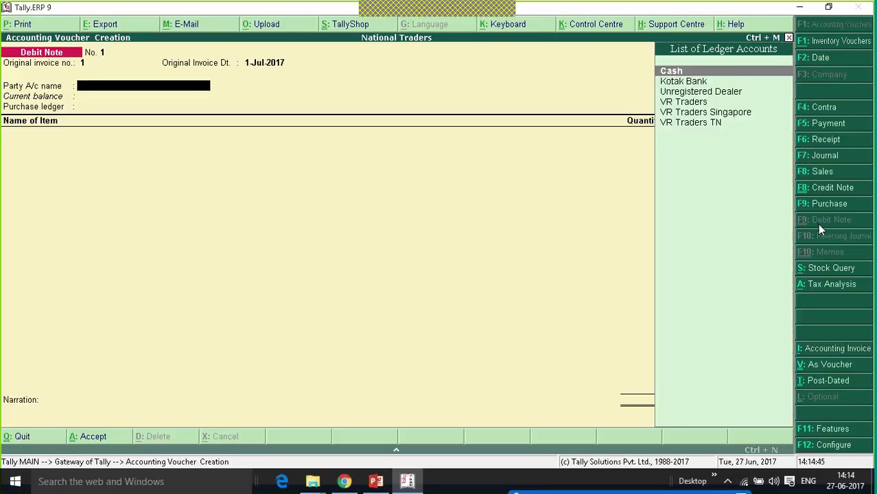
pyautogui.press('Down')
pyautogui.press('Down')
pyautogui.press('Down')
pyautogui.press('Down')
pyautogui.press('Down')
pyautogui.press('Up')
pyautogui.press('Up')
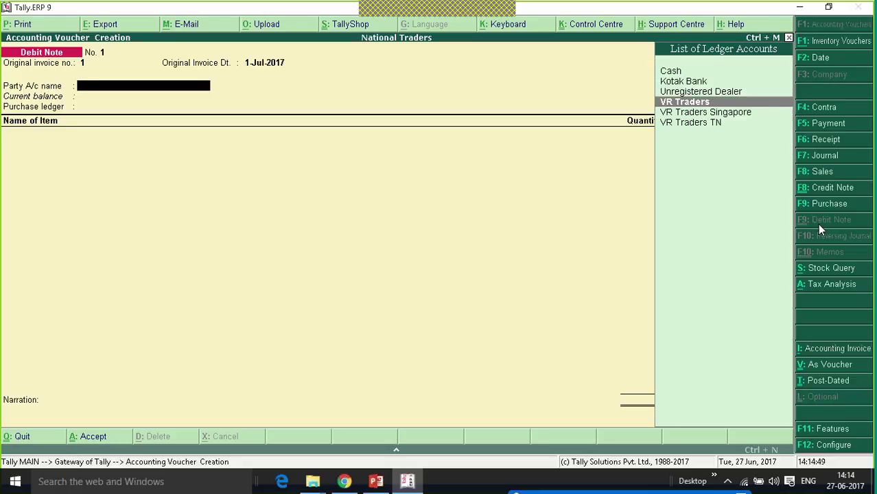
pyautogui.press('Return')
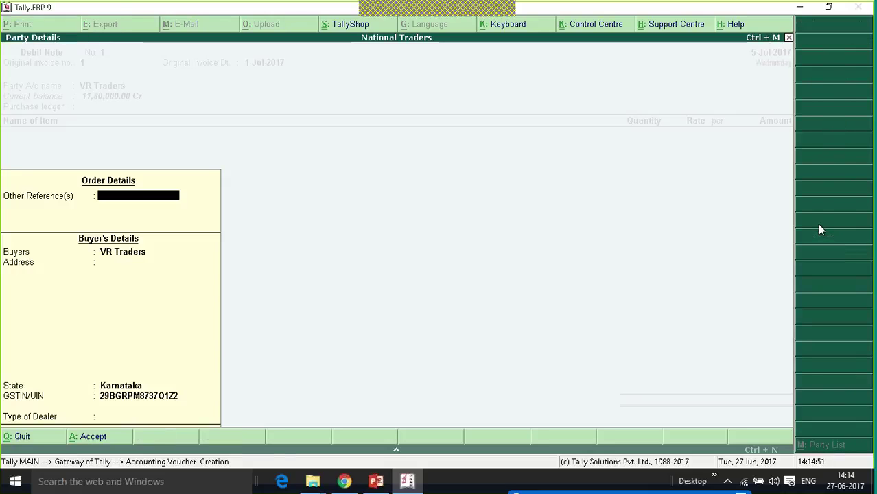
pyautogui.press('Return')
pyautogui.press('Return')
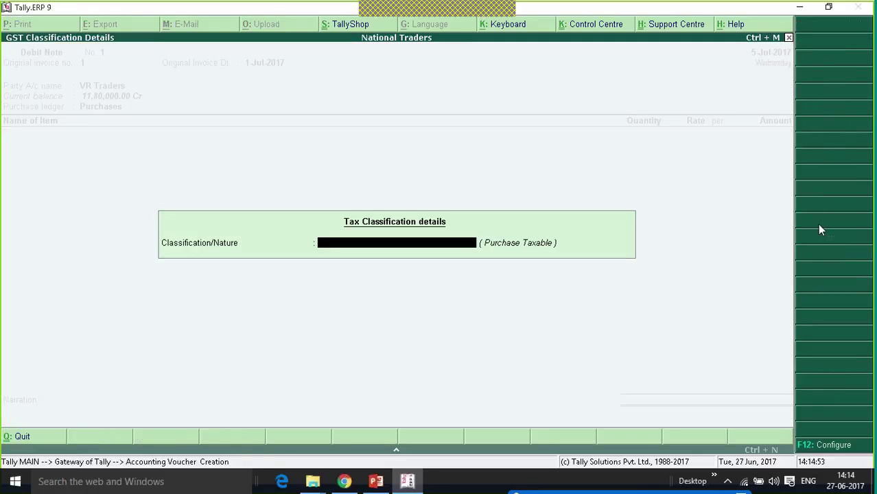
pyautogui.press('Return')
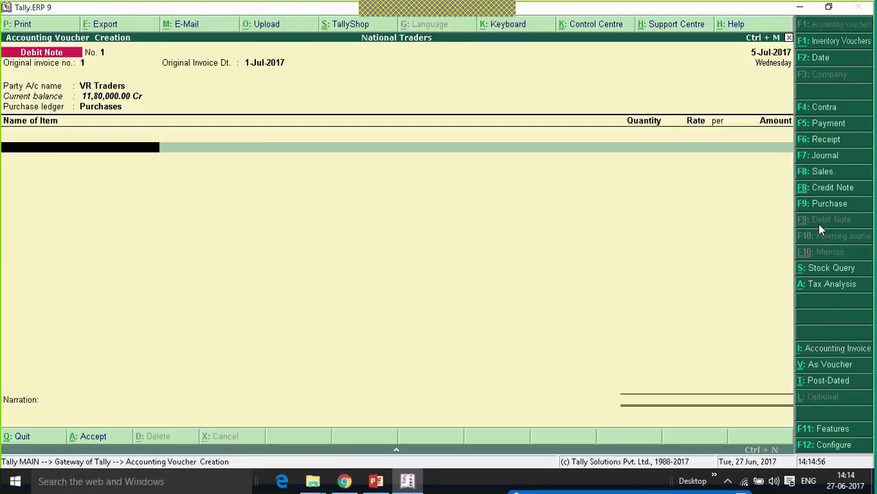
# - Add 10 Mobile Phones at 10,000.00 each, totalling 1,00,000.00
pyautogui.press('Down')
pyautogui.press('Return')
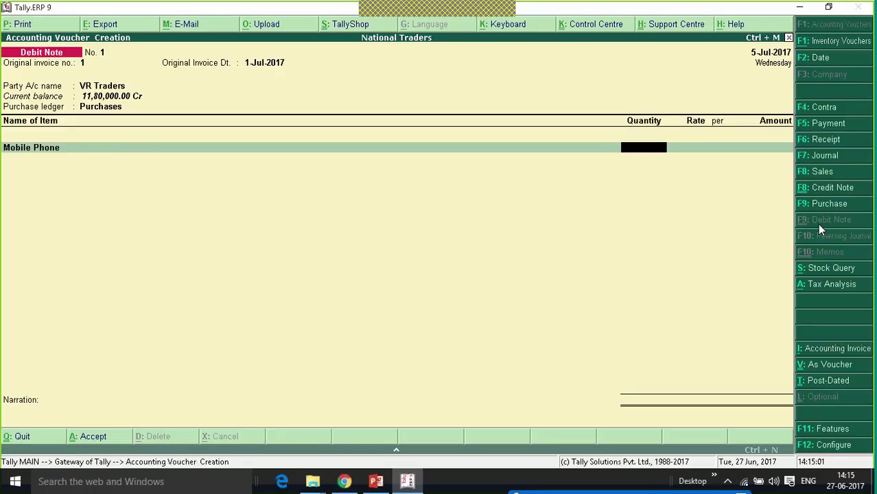
pyautogui.write('10')
pyautogui.press('Return')
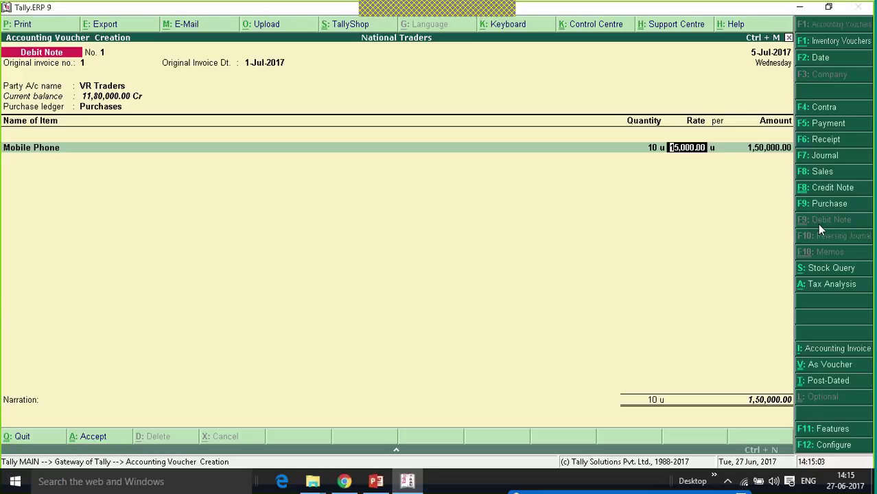
pyautogui.write('10000')
pyautogui.press('Return')
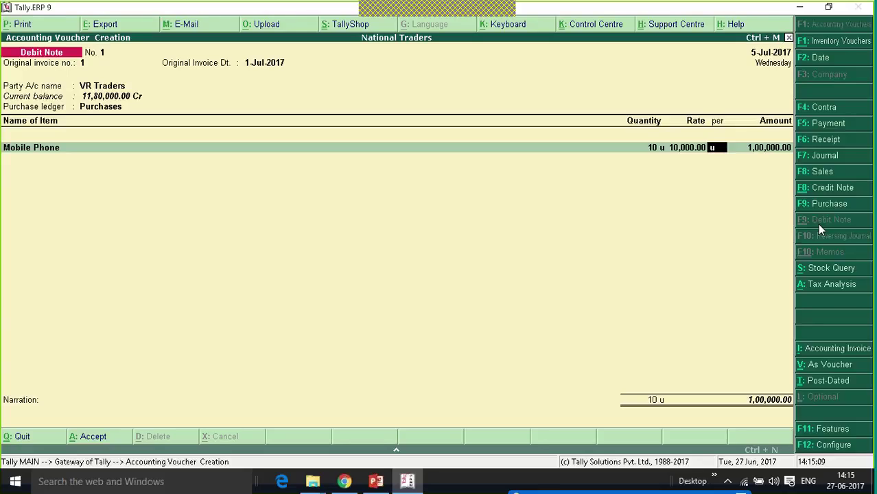
pyautogui.press('Return')
pyautogui.press('Return')
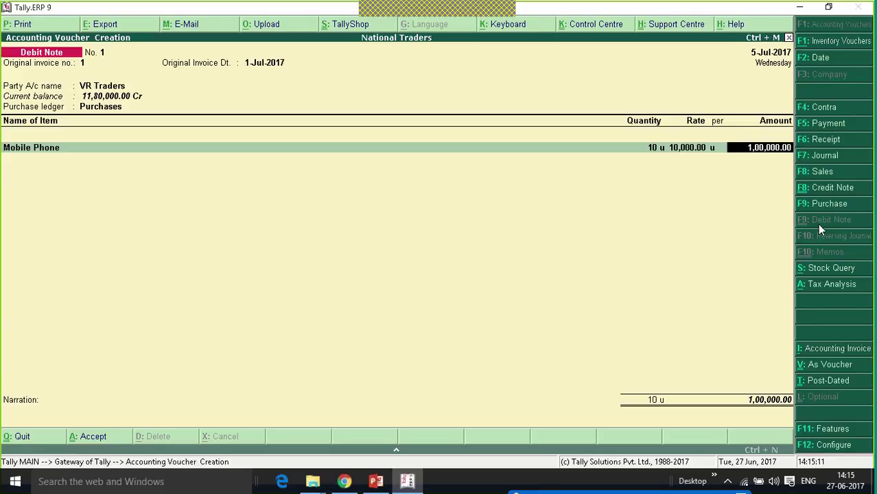
pyautogui.press('Return')
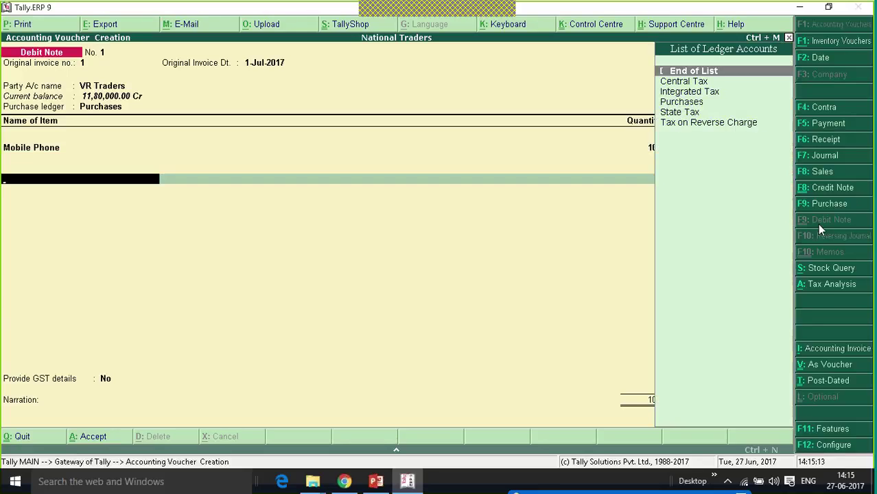
# - Add Central Tax and State Tax of 9,000.00 each to the debit note
pyautogui.press('Down')
pyautogui.press('Return')
pyautogui.press('Return')
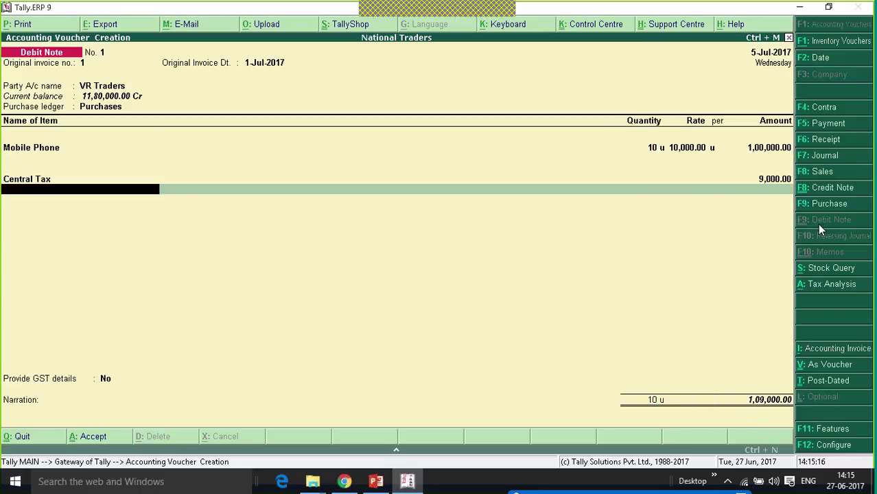
pyautogui.press('Down')
pyautogui.press('Down')
pyautogui.press('Down')
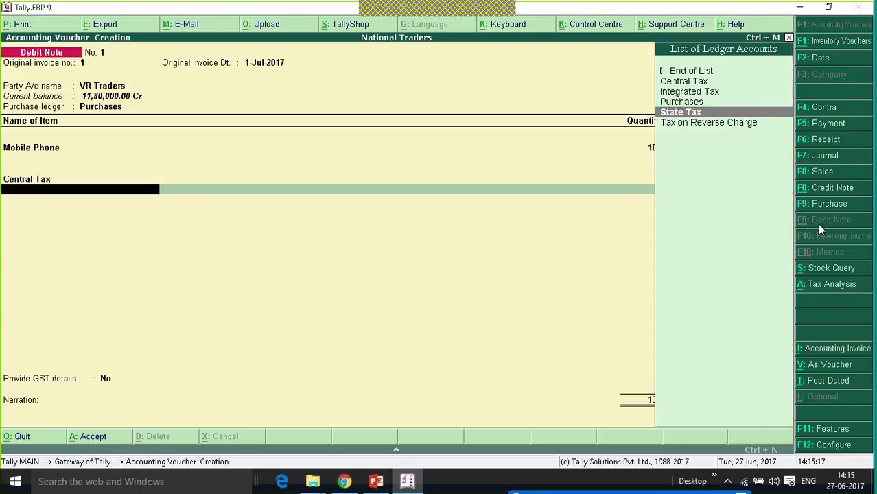
pyautogui.press('Return')
pyautogui.press('Return')
pyautogui.press('Return')
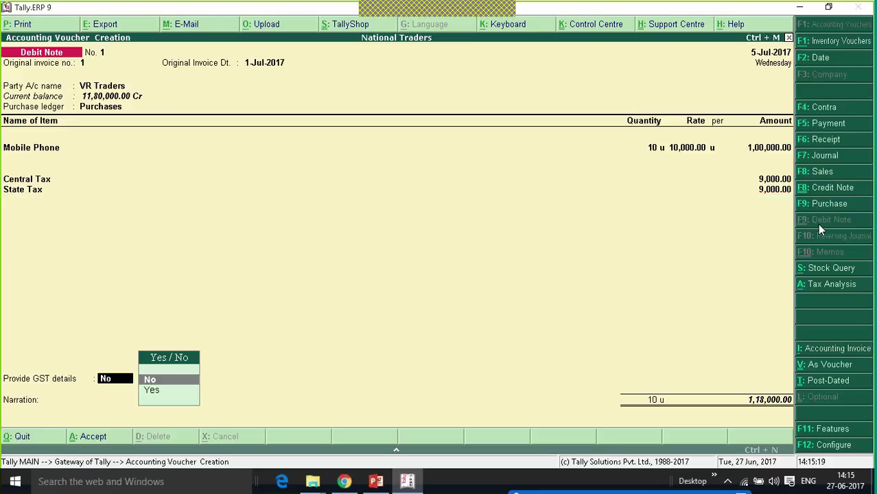
pyautogui.press('Return')
pyautogui.press('Return')
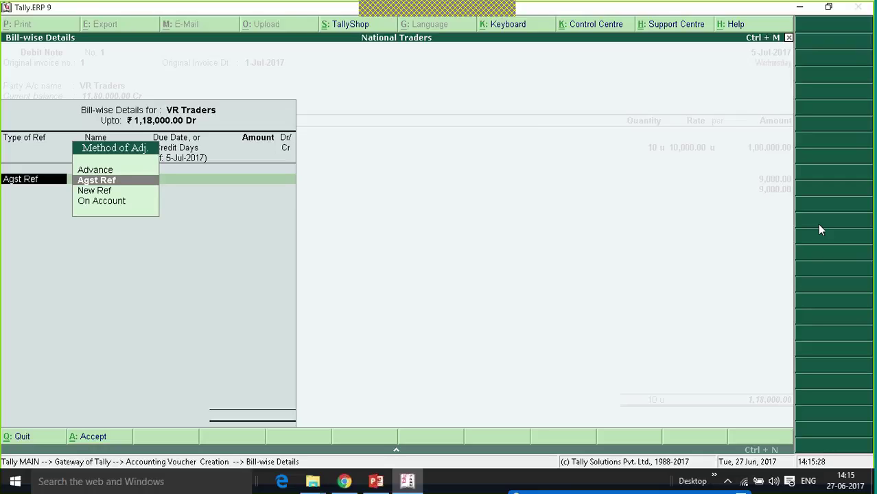
# - Choose Agst Ref in the bill-wise details, then back out to the debit note
pyautogui.press('Return')
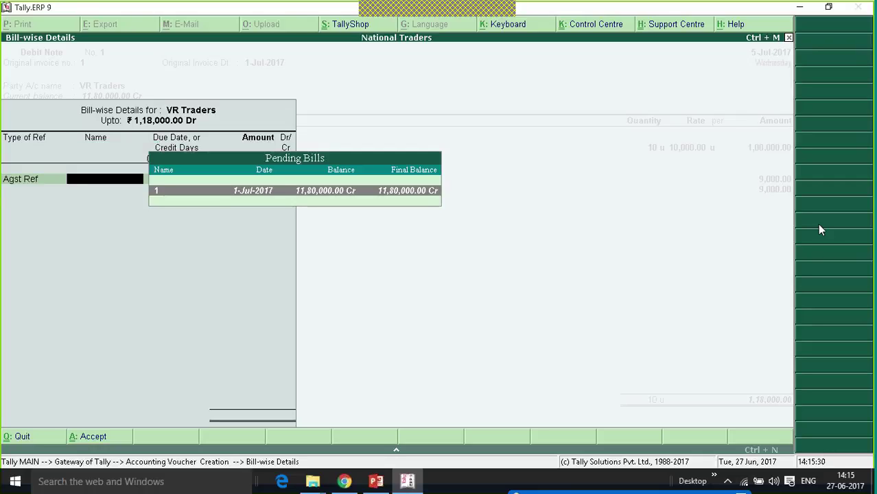
pyautogui.press('Escape')
pyautogui.press('Escape')
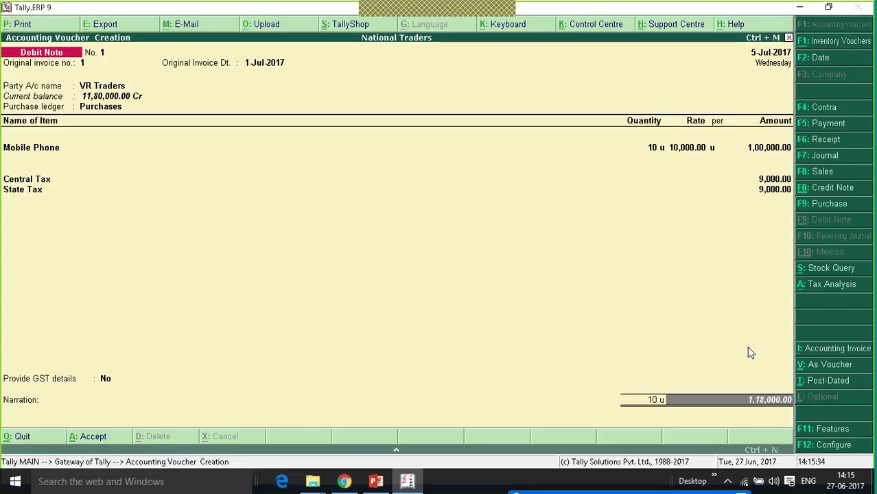
pyautogui.press('Return')
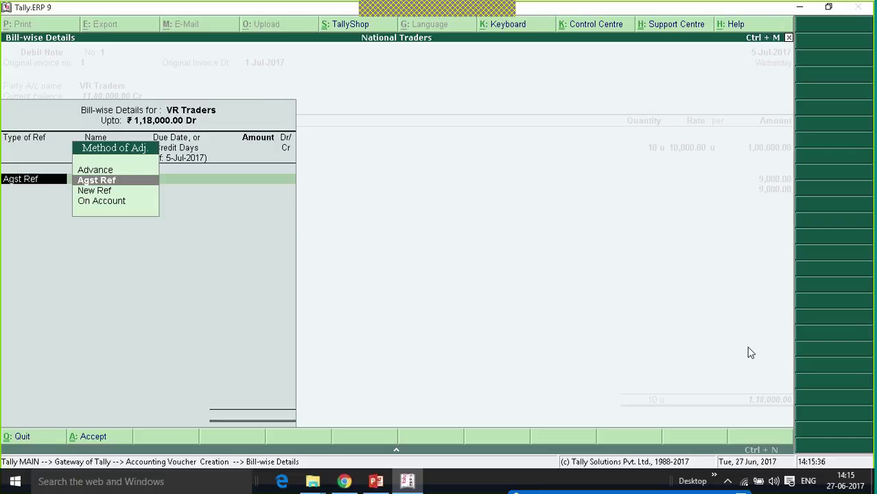
pyautogui.press('Escape')
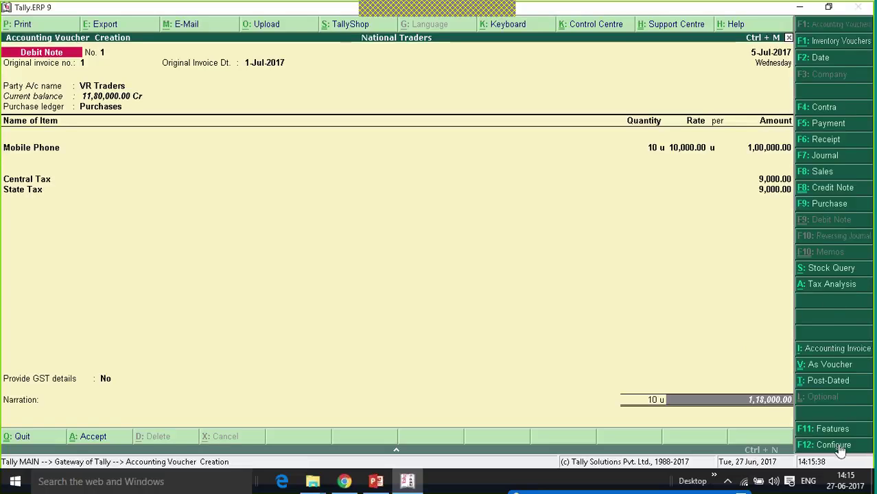
# - Review the debit note's F12 configuration options, including bill allocation defaults
pyautogui.click(828, 446)
pyautogui.press('F12')
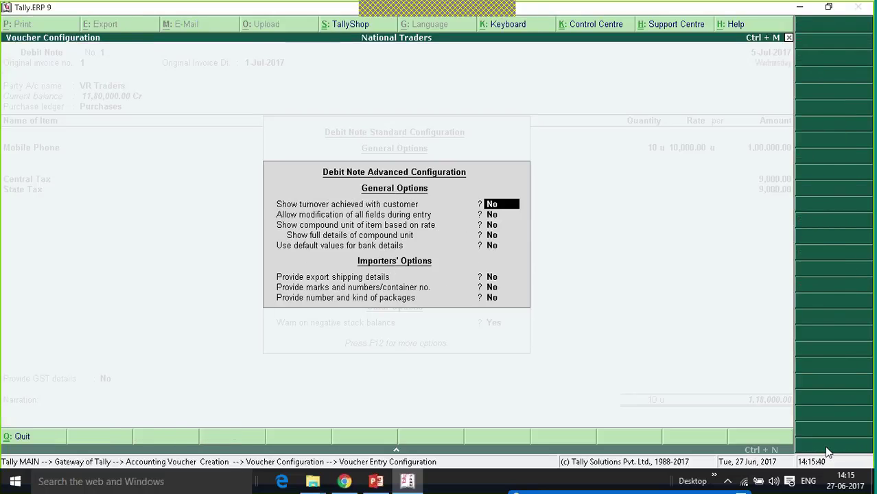
pyautogui.press('Escape')
pyautogui.press('Escape')
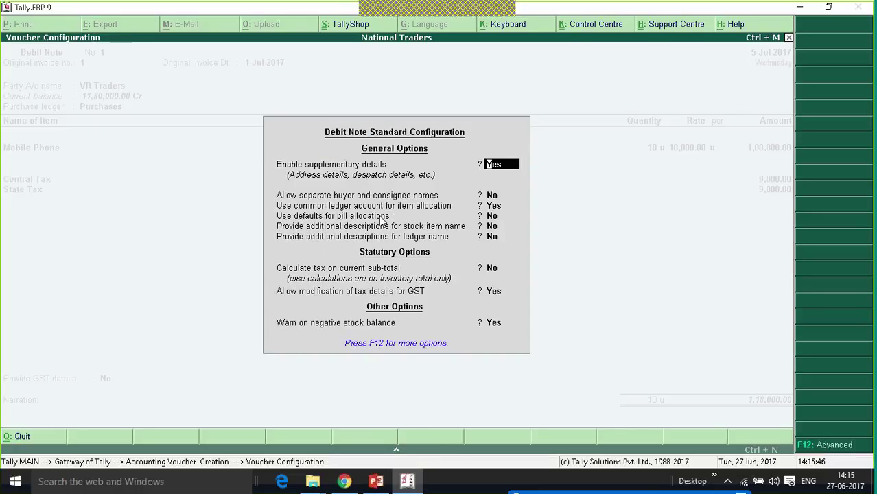
pyautogui.click(494, 217)
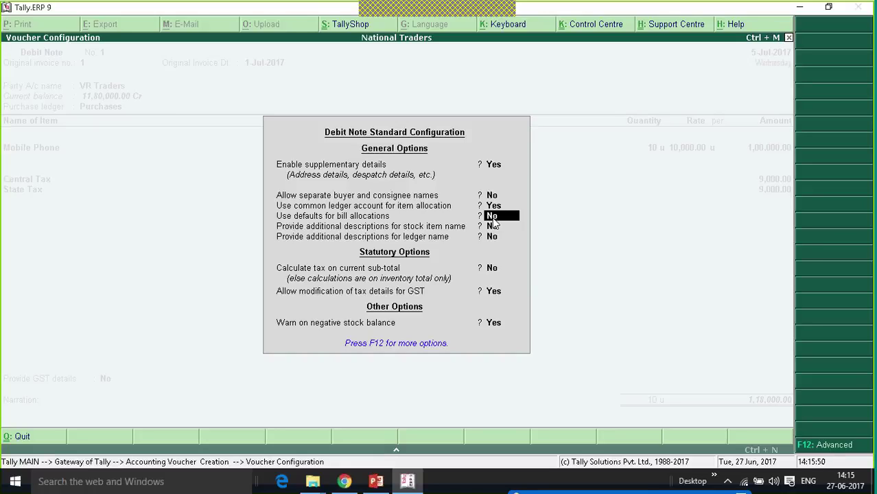
pyautogui.press('Return')
pyautogui.press('Return')
pyautogui.press('Return')
pyautogui.press('Return')
pyautogui.press('Return')
pyautogui.press('Return')
pyautogui.press('Return')
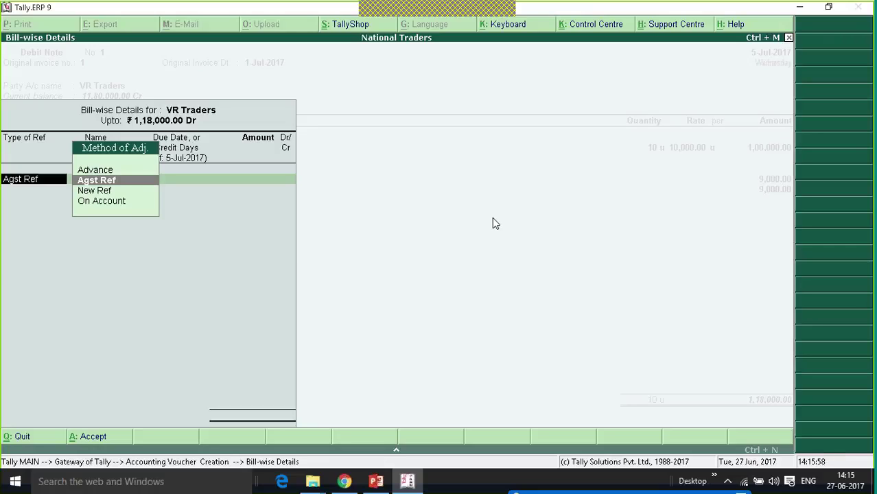
# - Adjust the 1,18,000.00 debit note against pending bill 1 and save it
pyautogui.press('Return')
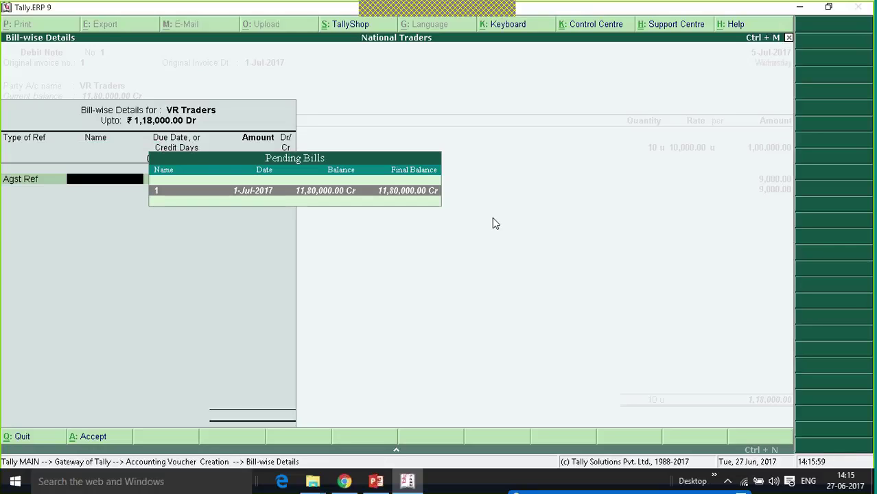
pyautogui.click(388, 193)
pyautogui.press('Return')
pyautogui.press('Return')
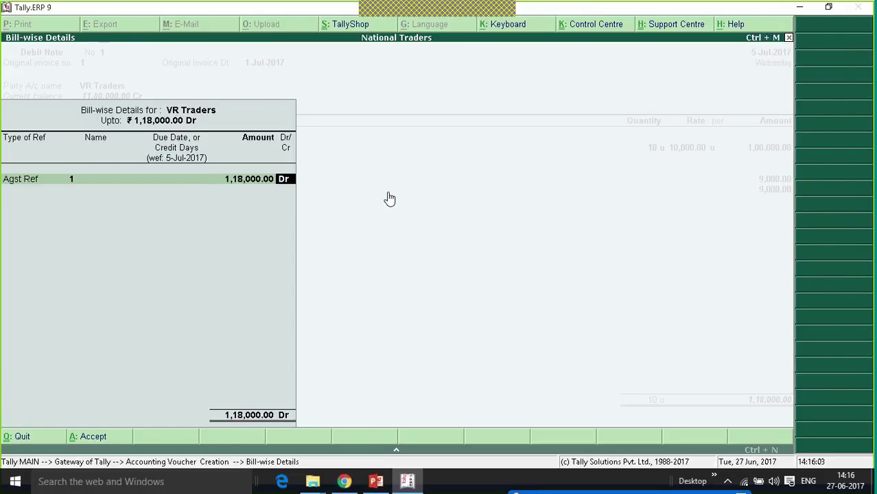
pyautogui.press('Return')
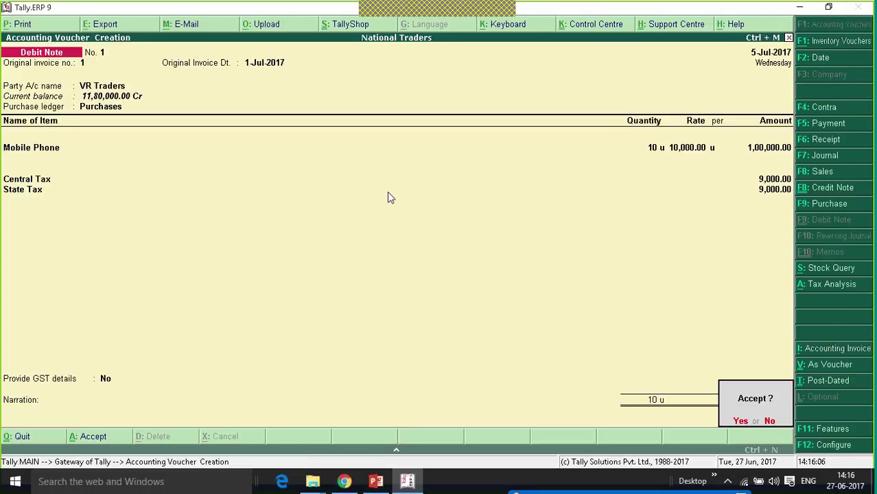
pyautogui.press('Return')
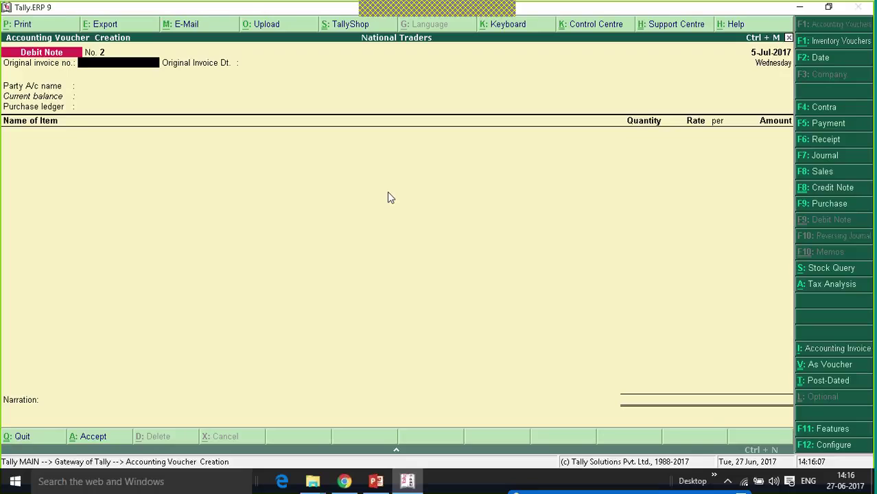
pyautogui.press('Escape')
pyautogui.press('Escape')
# - Open GSTR-2 and check the Credit/Debit Notes row showing 1,18,000.00, then close it
pyautogui.press('n')
pyautogui.press('Up')
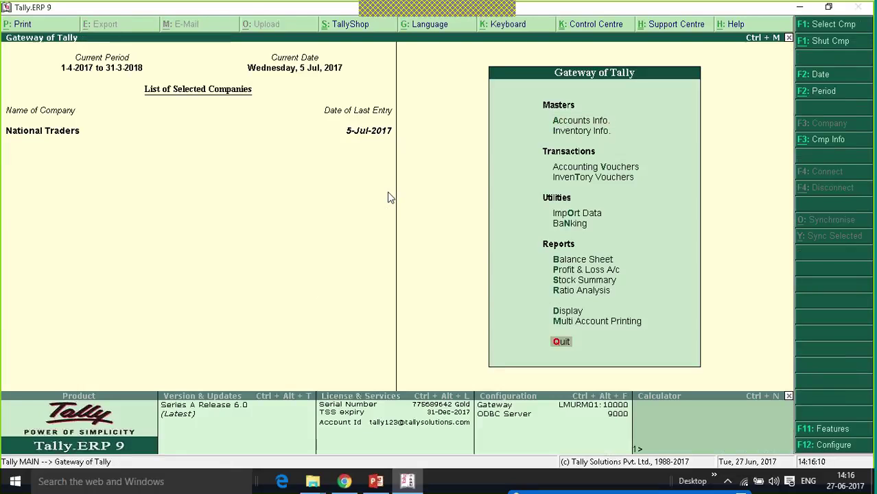
pyautogui.press('Up')
pyautogui.press('Up')
pyautogui.press('Return')
pyautogui.press('Up')
pyautogui.press('Up')
pyautogui.press('Up')
pyautogui.press('Up')
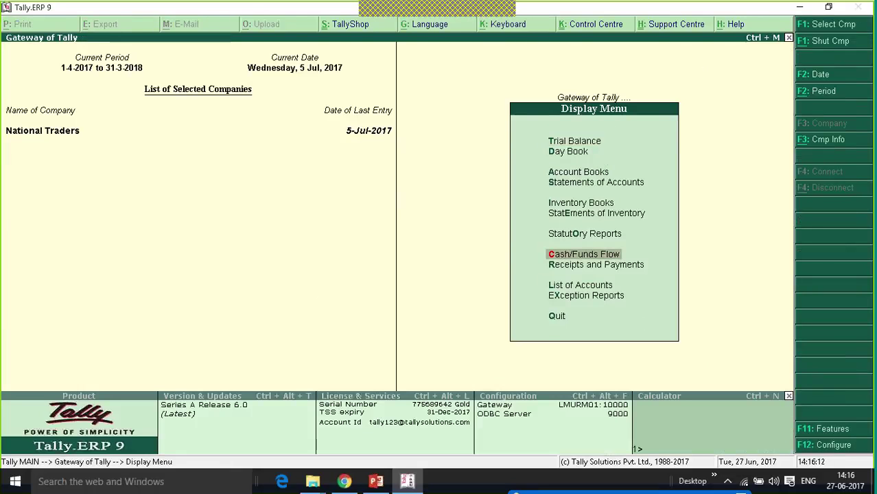
pyautogui.press('Return')
pyautogui.press('Return')
pyautogui.press('Down')
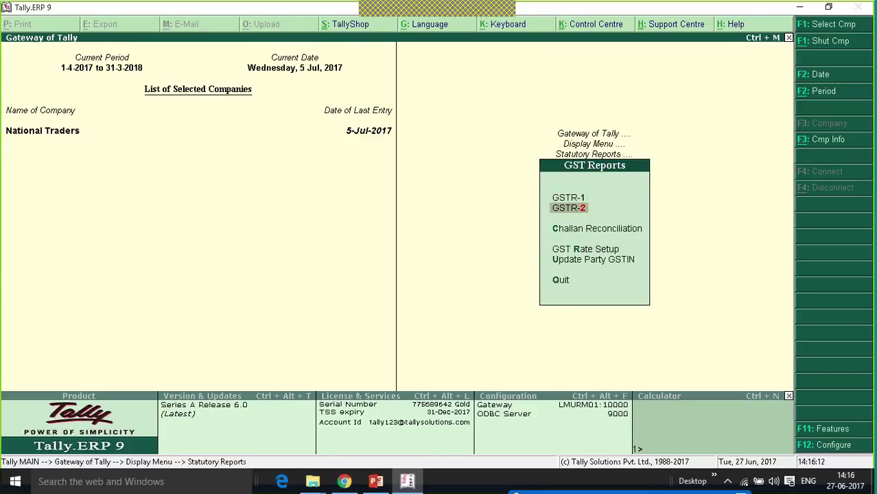
pyautogui.press('Return')
pyautogui.press('Down')
pyautogui.press('Down')
pyautogui.press('Down')
pyautogui.press('Down')
pyautogui.press('Down')
pyautogui.press('Down')
pyautogui.press('Down')
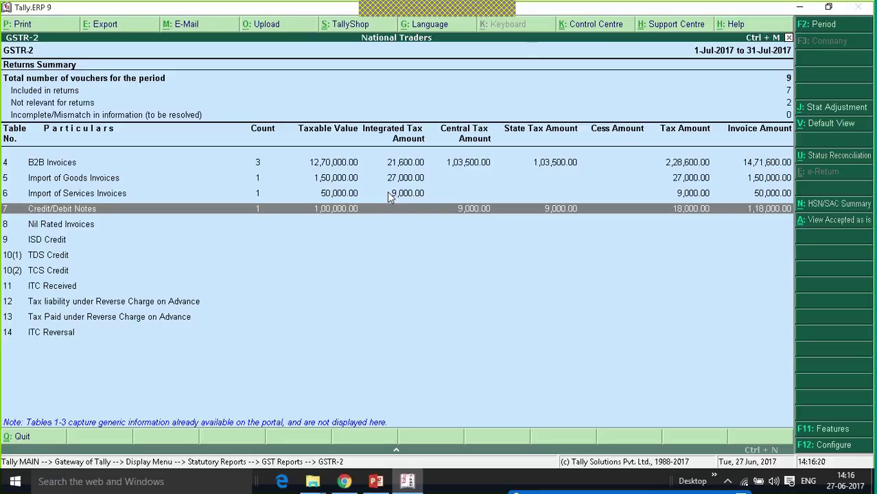
pyautogui.press('Down')
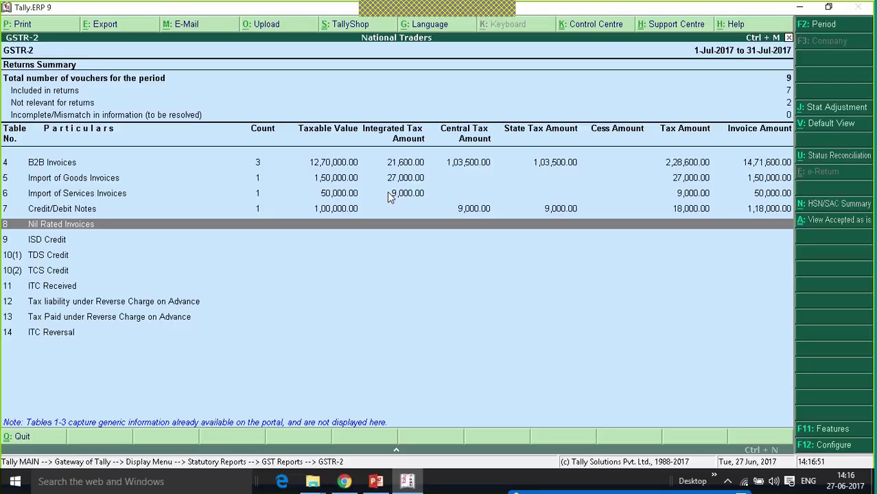
pyautogui.press('Escape')
pyautogui.press('Escape')
pyautogui.press('Escape')
pyautogui.press('Escape')
pyautogui.press('Escape')
pyautogui.press('Escape')
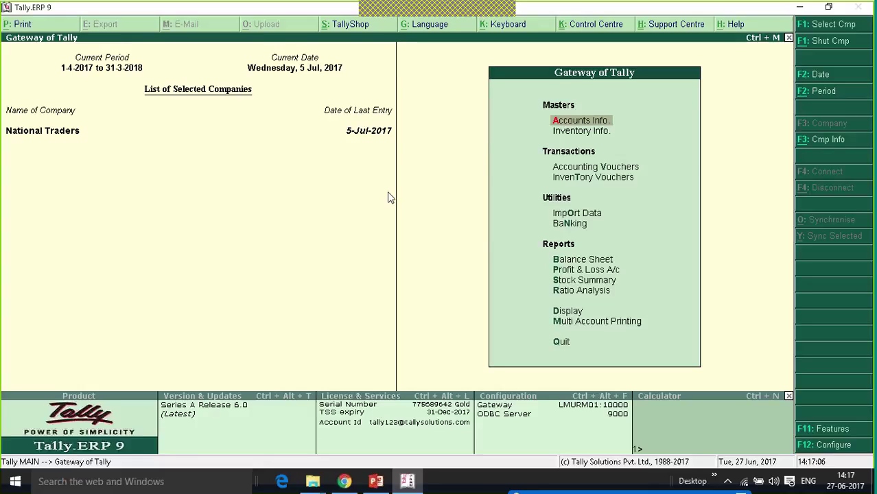
# - Start a Purchase voucher dated 6-Jul-2017 from VR Traders with the Purchases ledger
pyautogui.press('v')
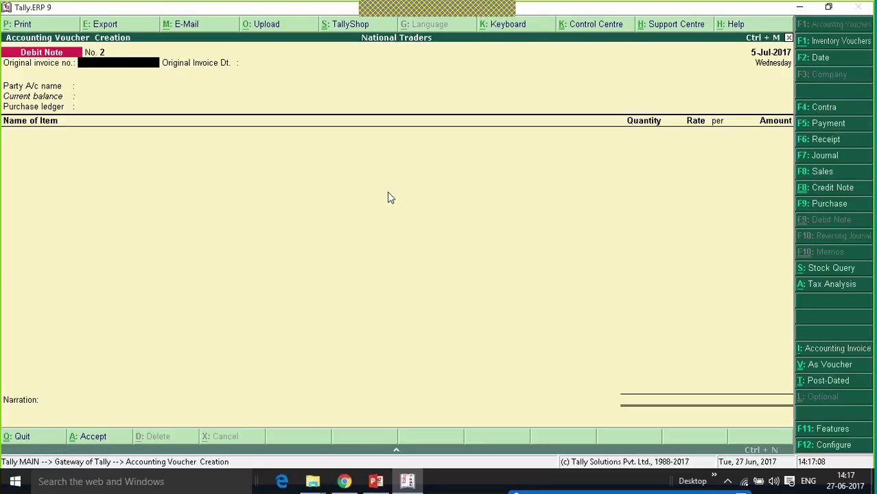
pyautogui.press('F9')
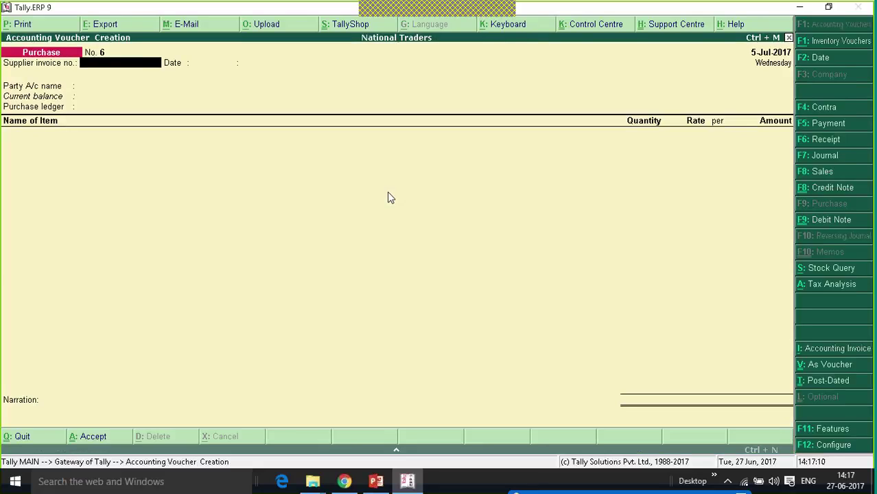
pyautogui.press('F2')
pyautogui.write('6-7-2017')
pyautogui.press('Return')
pyautogui.press('Return')
pyautogui.press('Return')
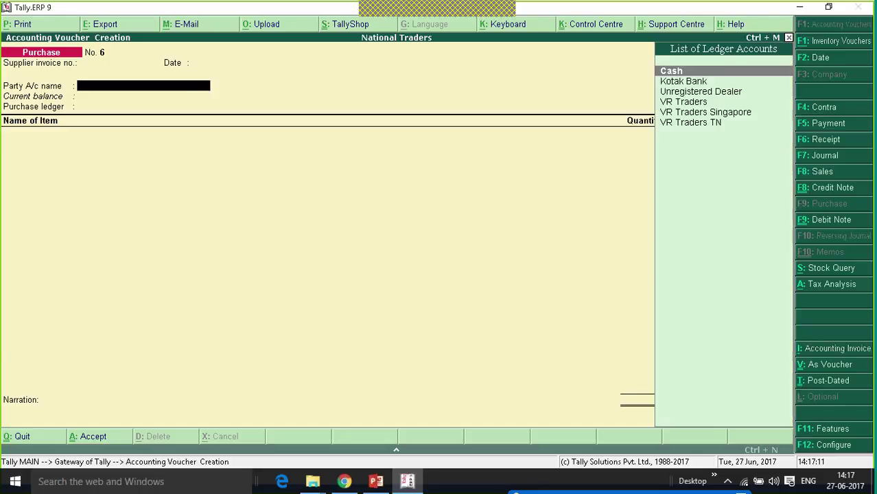
pyautogui.press('Down')
pyautogui.press('Down')
pyautogui.press('Down')
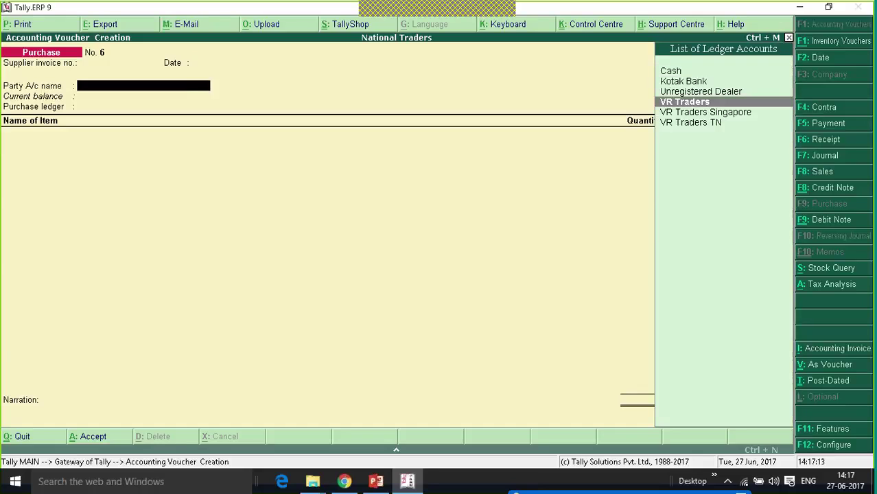
pyautogui.press('Return')
pyautogui.hotkey('ctrl', 'a')
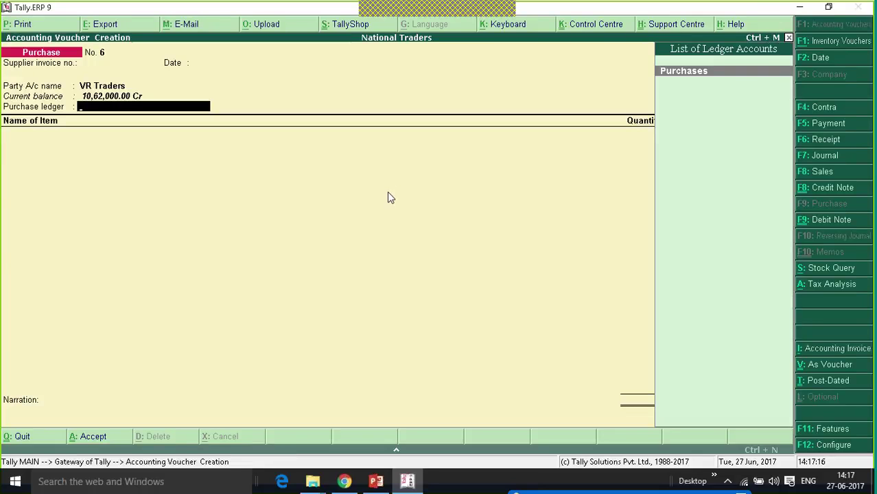
pyautogui.press('Return')
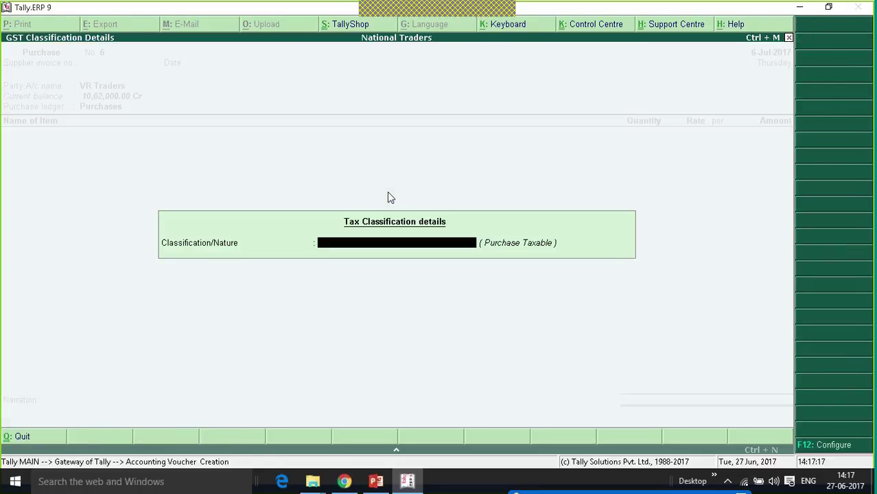
pyautogui.press('Return')
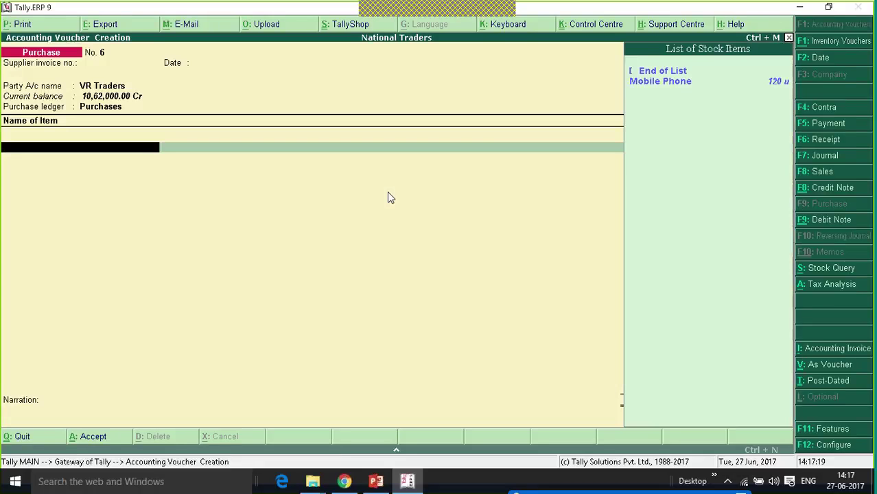
# - Create stock item Exempted Goods in unit u with GST taxability Exempt
pyautogui.hotkey('alt', 'c')
pyautogui.write('Ex')
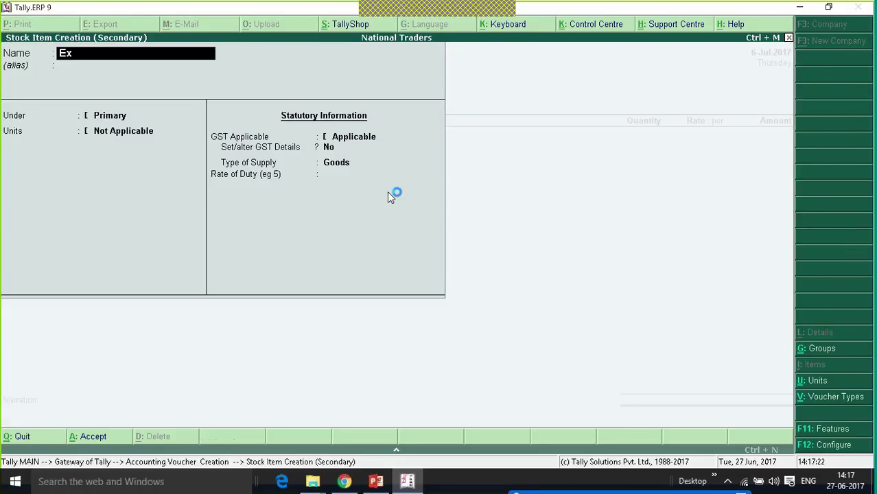
pyautogui.write('empted Goods')
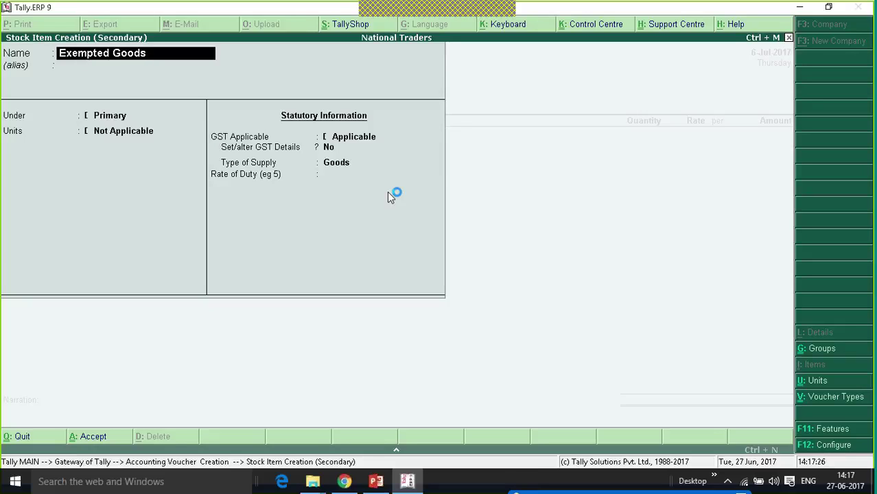
pyautogui.press('Return')
pyautogui.press('Return')
pyautogui.press('Down')
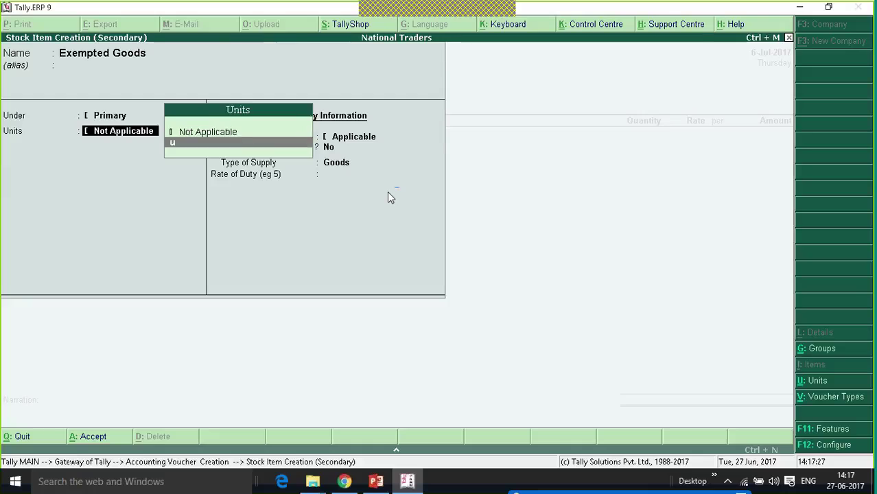
pyautogui.press('Return')
pyautogui.press('Return')
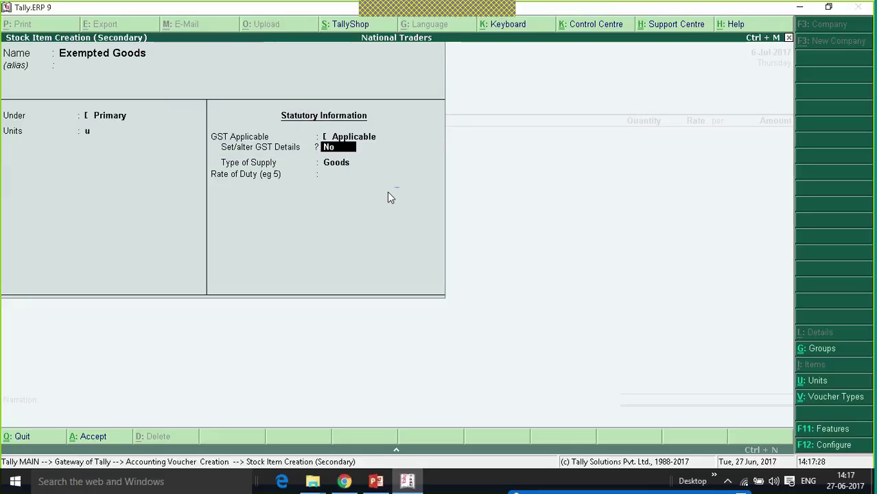
pyautogui.press('y')
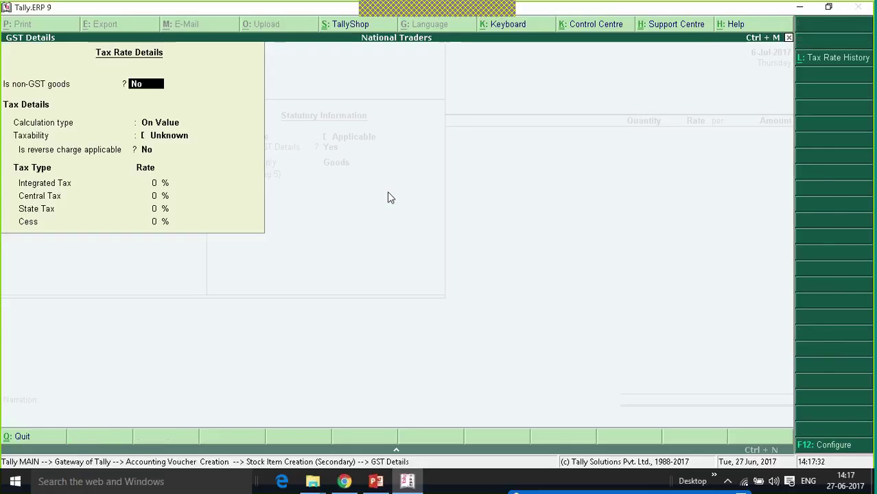
pyautogui.press('Return')
pyautogui.press('Return')
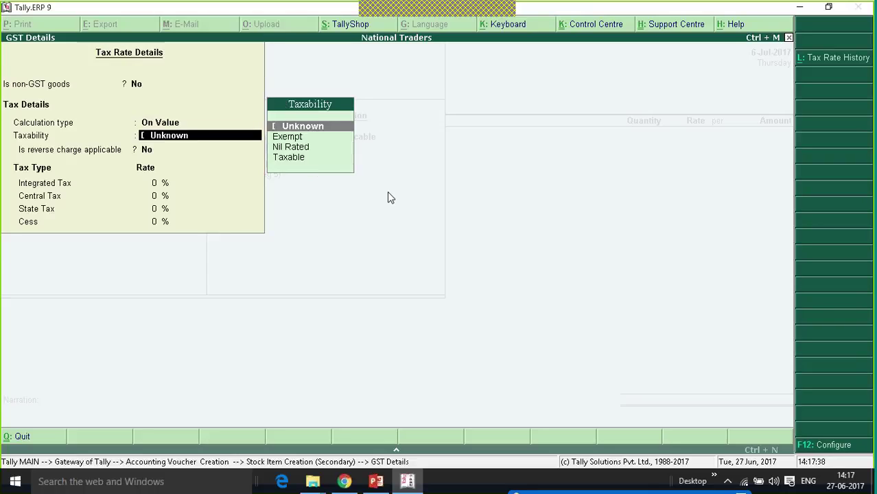
pyautogui.press('Down')
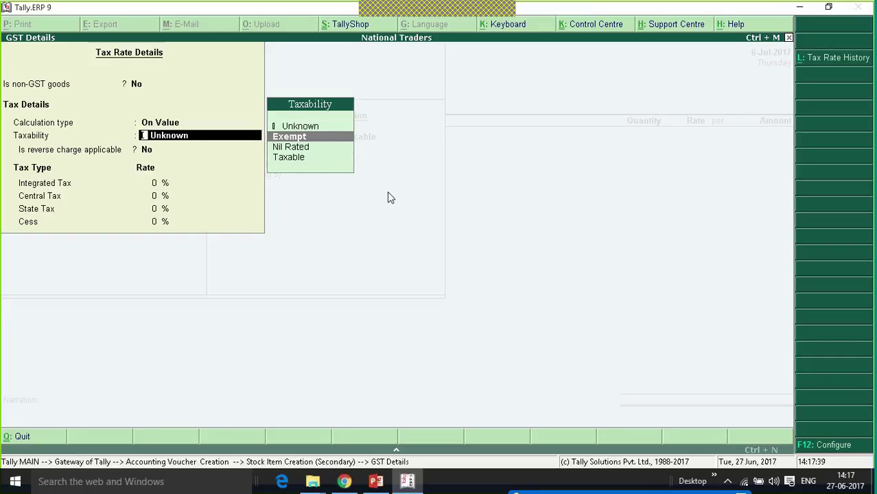
pyautogui.press('Return')
pyautogui.press('Return')
pyautogui.press('Return')
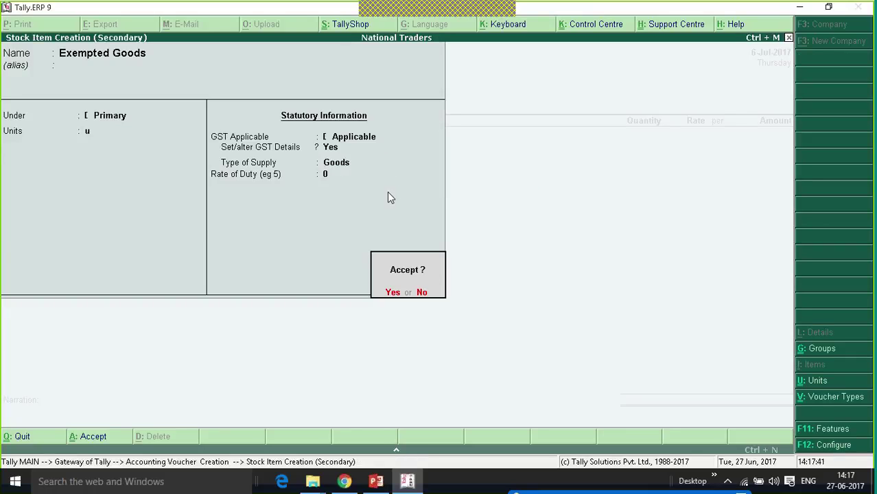
# - Enter 10 units of Exempted Goods at 1,000 each
pyautogui.press('Return')
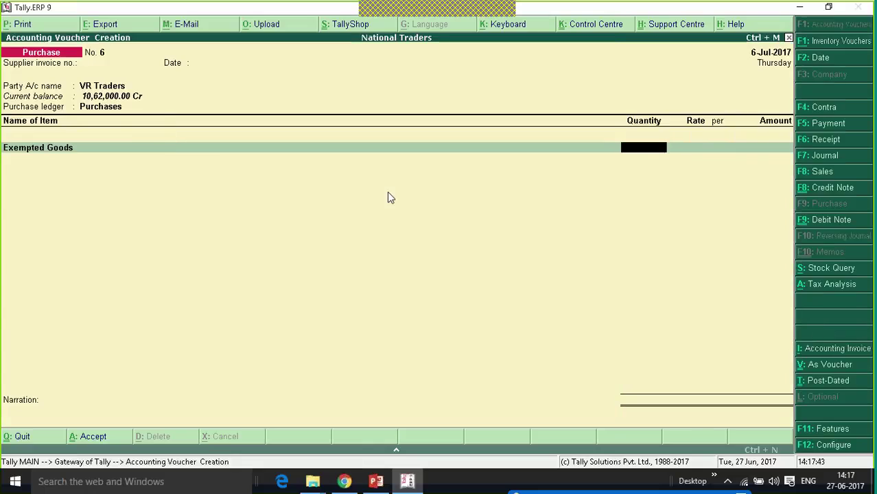
pyautogui.write('10')
pyautogui.press('Return')
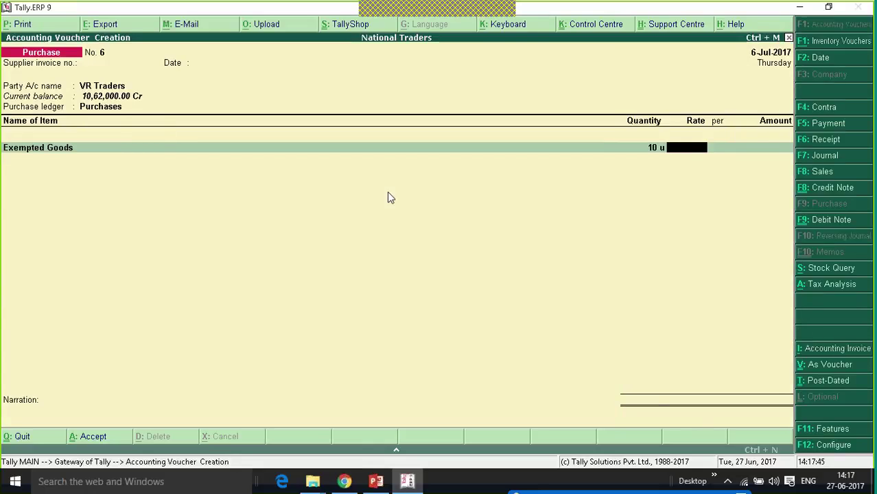
pyautogui.write('1000')
pyautogui.press('Return')
pyautogui.press('Return')
pyautogui.press('Return')
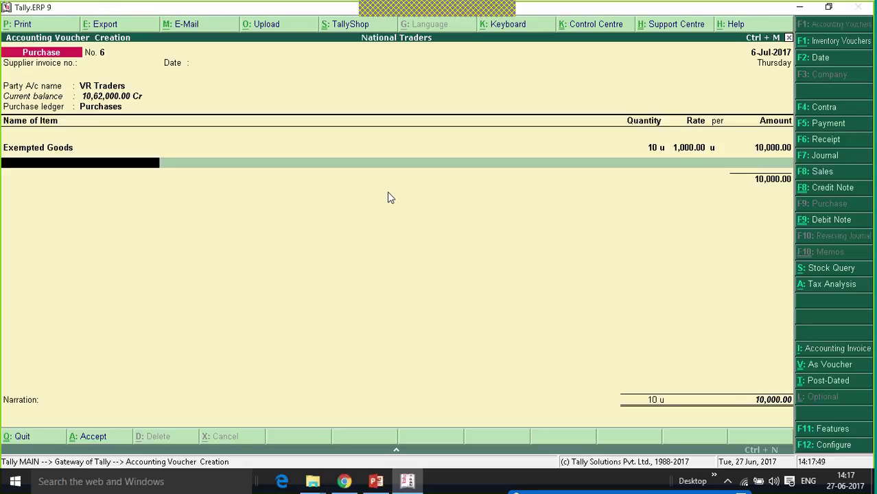
# - Create stock item Nil Rated Goods in unit u with GST taxability Nil Rated
pyautogui.hotkey('alt', 'c')
pyautogui.write('N')
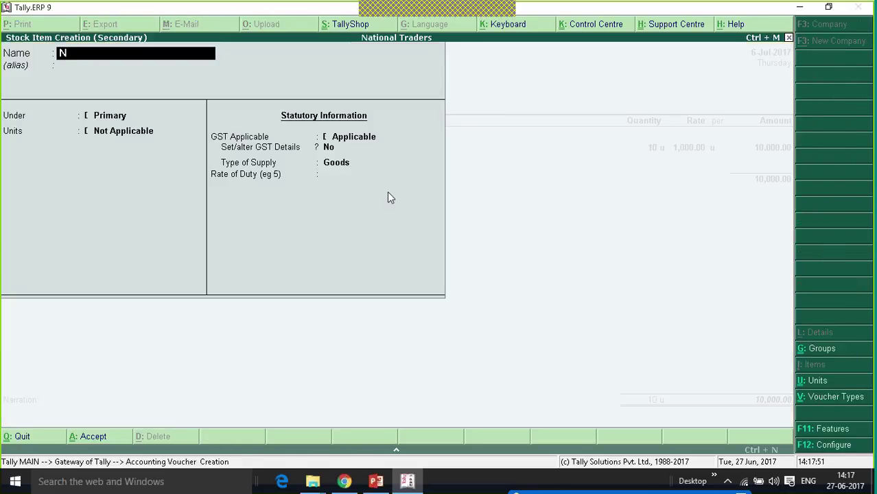
pyautogui.write('il Rated')
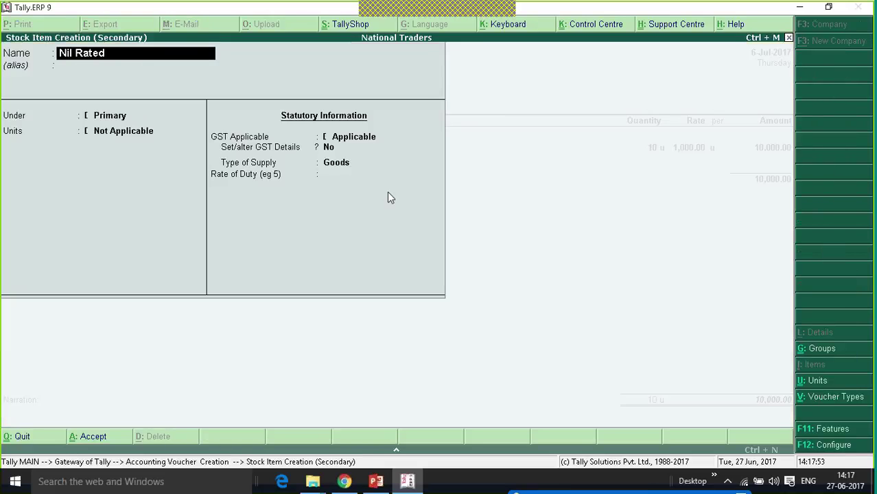
pyautogui.write(' Goods')
pyautogui.press('Return')
pyautogui.press('Return')
pyautogui.press('Return')
pyautogui.press('Down')
pyautogui.press('Return')
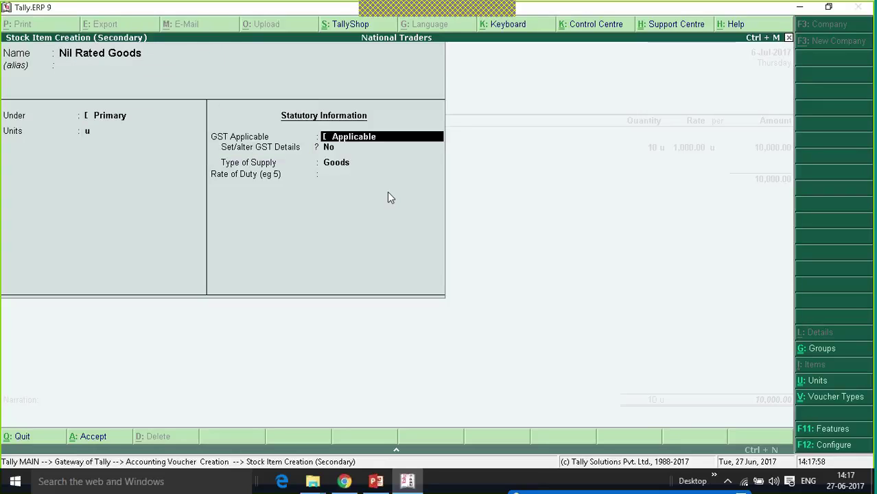
pyautogui.press('Return')
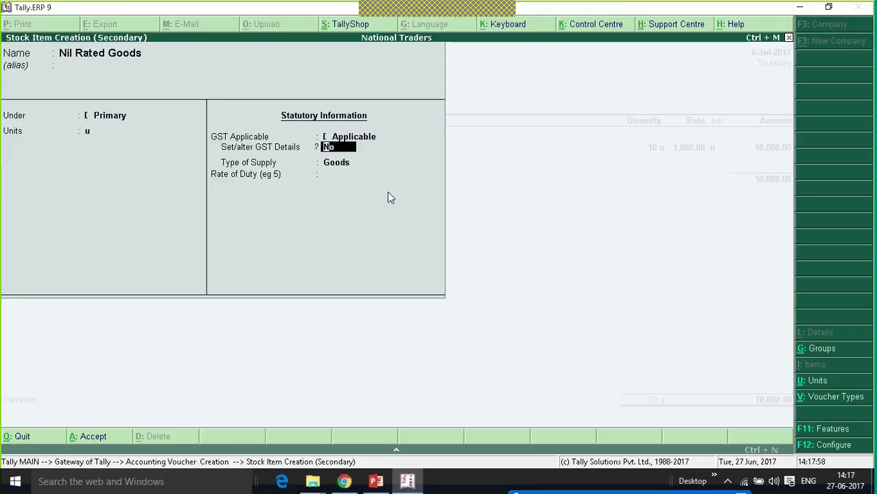
pyautogui.write('y')
pyautogui.press('Return')
pyautogui.press('Return')
pyautogui.press('Return')
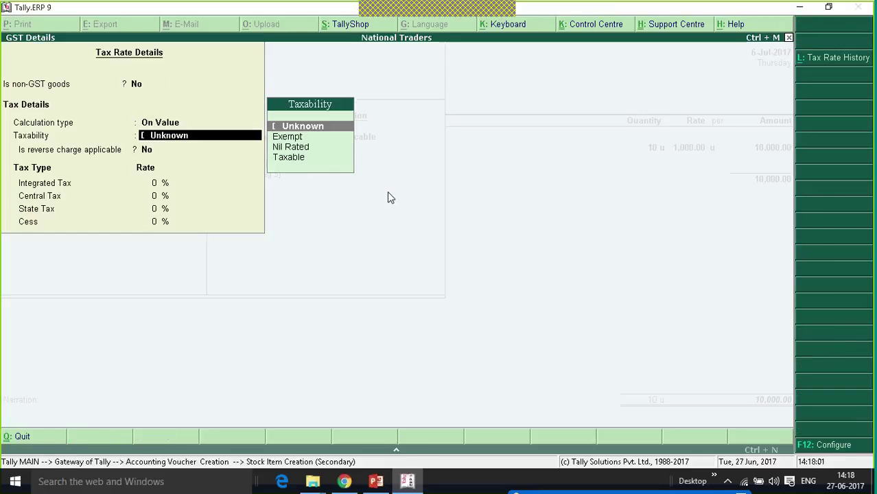
pyautogui.press('Down')
pyautogui.press('Down')
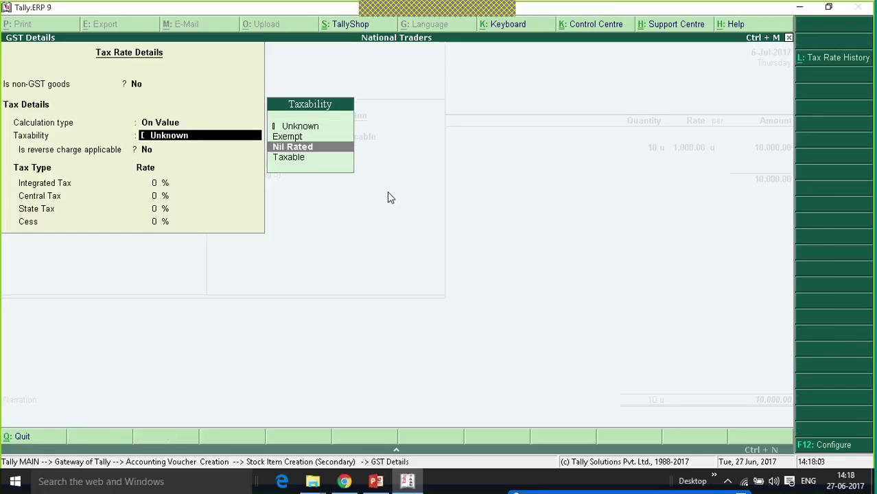
pyautogui.press('Return')
pyautogui.press('Return')
pyautogui.press('Return')
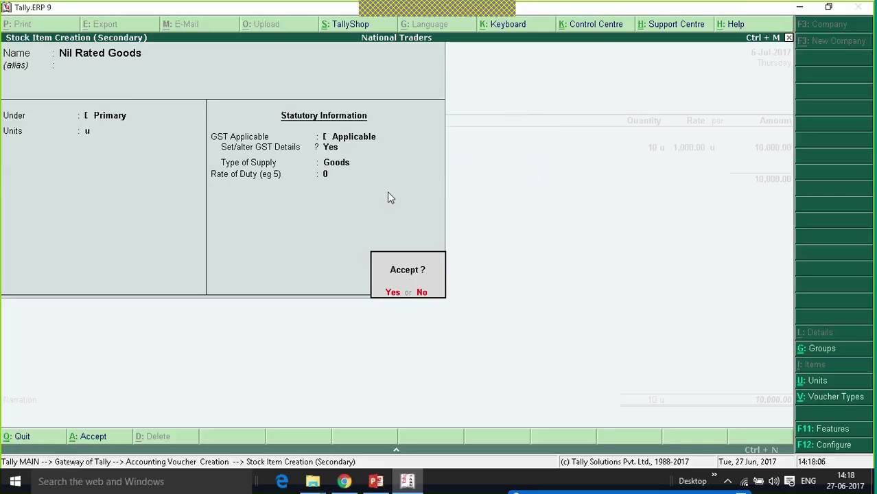
pyautogui.press('Return')
# - Enter 10 units of Nil Rated Goods at 1,500 each, bringing the total to 25,000
pyautogui.press('Return')
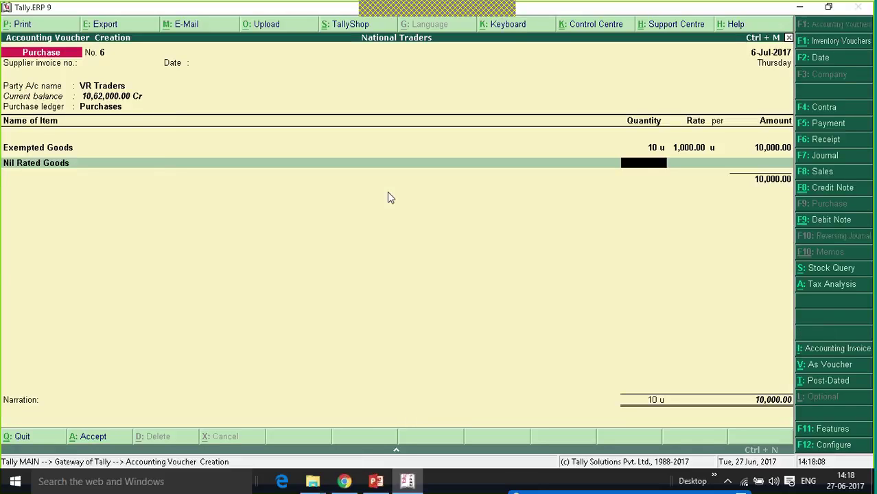
pyautogui.write('10')
pyautogui.write(' 1500')
pyautogui.press('BackSpace')
pyautogui.press('BackSpace')
pyautogui.press('BackSpace')
pyautogui.press('BackSpace')
pyautogui.press('BackSpace')
pyautogui.press('Return')
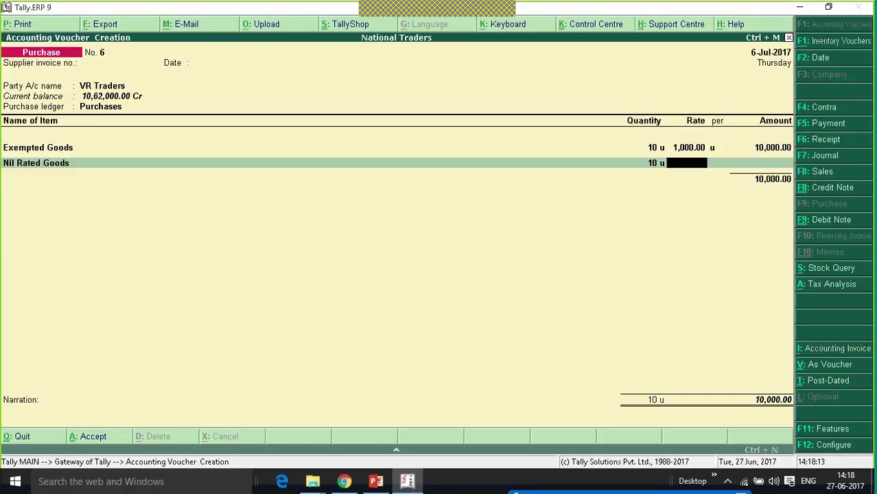
pyautogui.write('15000')
pyautogui.press('BackSpace')
pyautogui.press('Return')
pyautogui.press('Return')
pyautogui.press('Return')
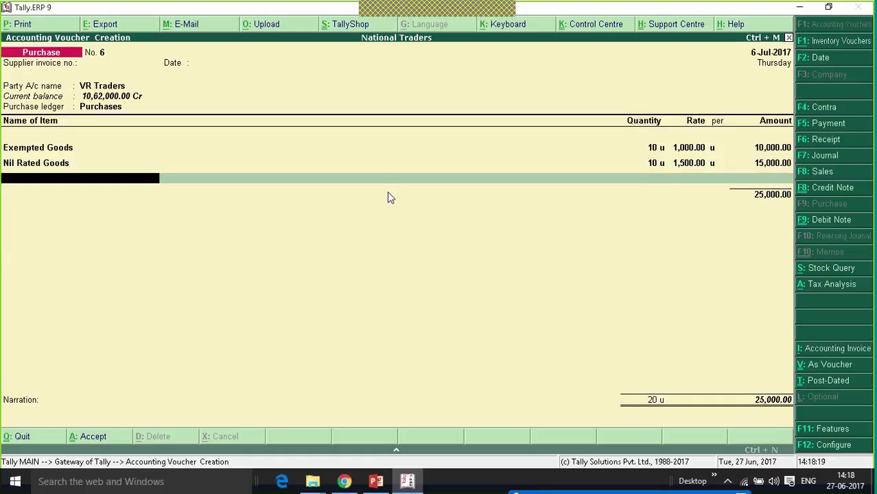
# - Start stock item Non GST Petrol with a new unit ltr (Litres)
pyautogui.hotkey('alt', 'c')
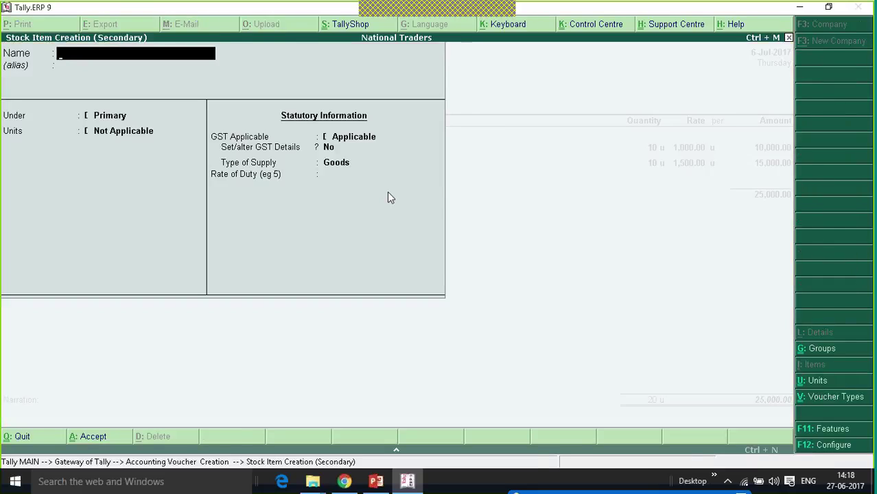
pyautogui.write('Non GST')
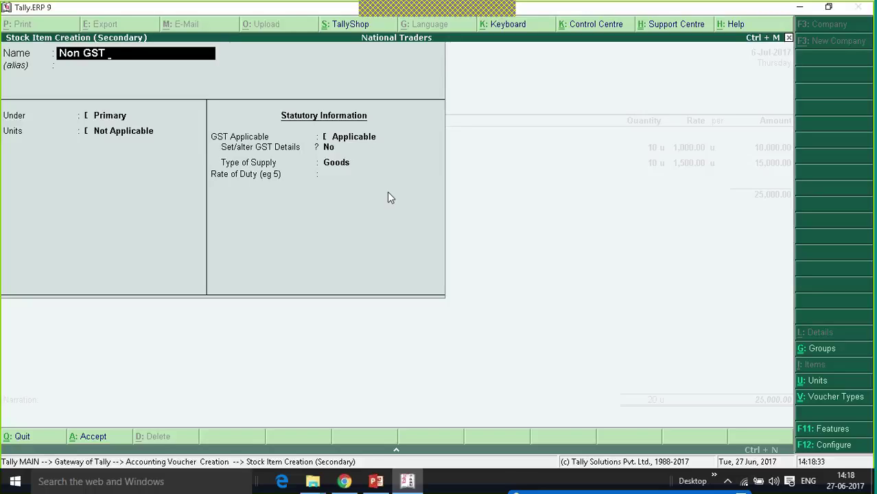
pyautogui.write('Petrol')
pyautogui.press('Return')
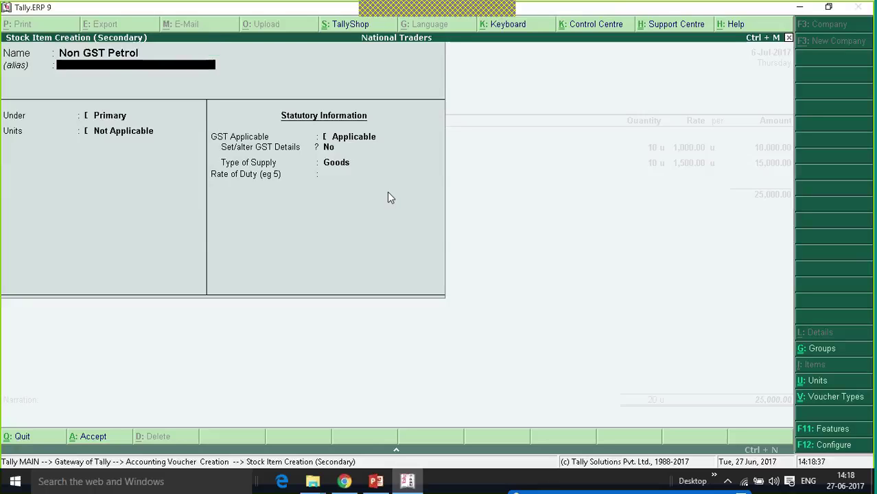
pyautogui.press('Return')
pyautogui.press('Return')
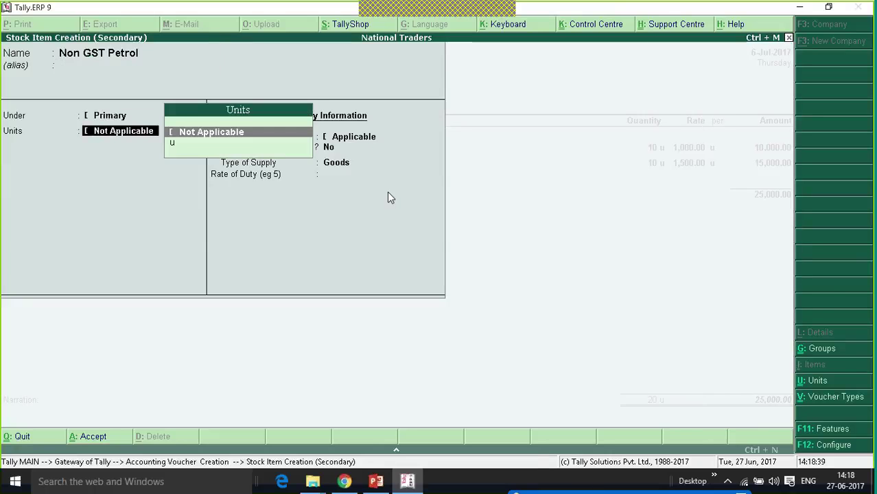
pyautogui.hotkey('alt', 'c')
pyautogui.write('ltr')
pyautogui.press('Return')
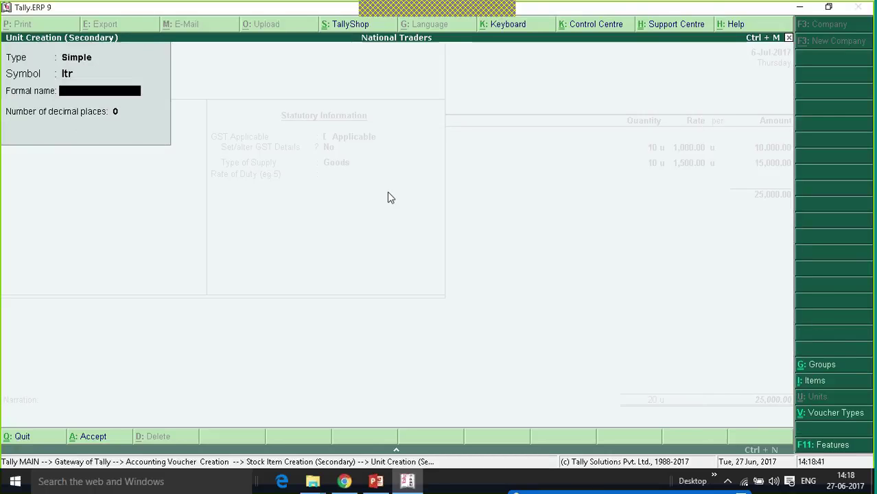
pyautogui.write('Litres')
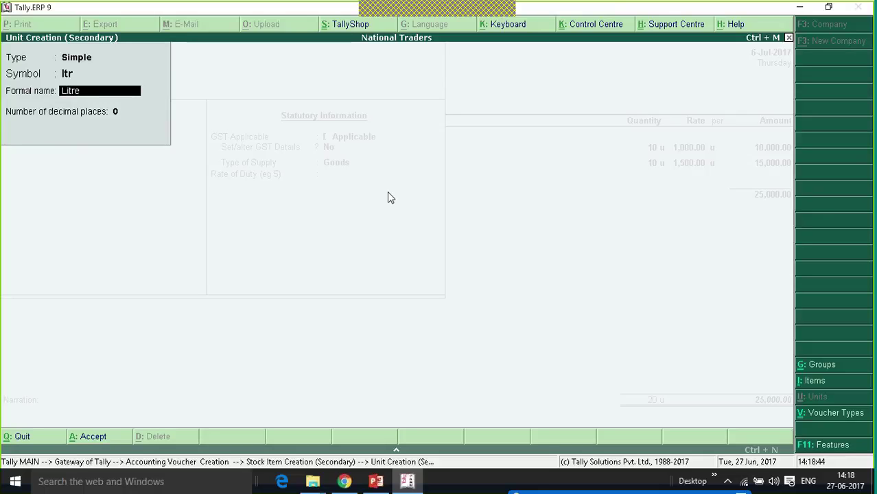
pyautogui.press('Return')
pyautogui.press('Return')
pyautogui.press('Return')
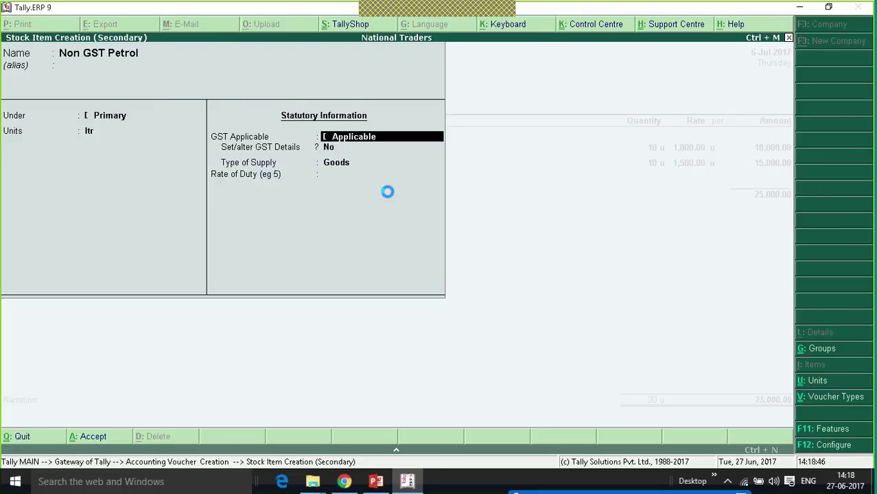
pyautogui.press('Return')
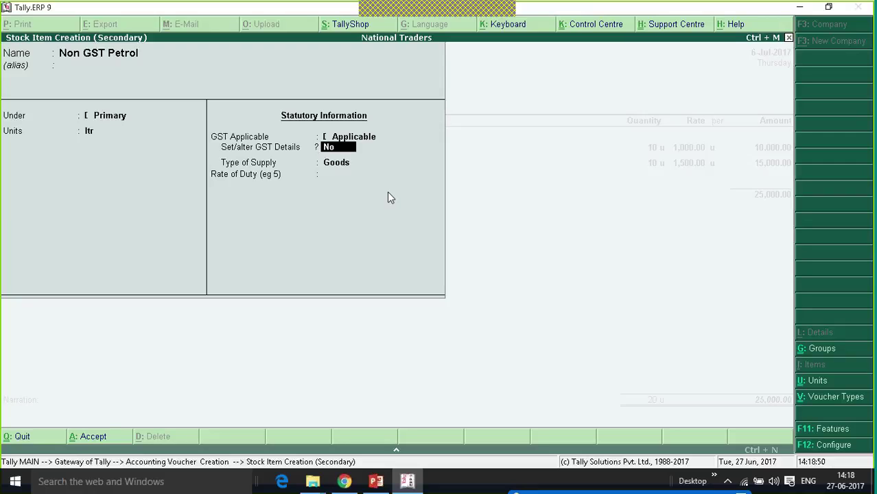
# - Enable type of goods in GST details configuration and mark the item as non-GST goods
pyautogui.write('y')
pyautogui.press('Return')
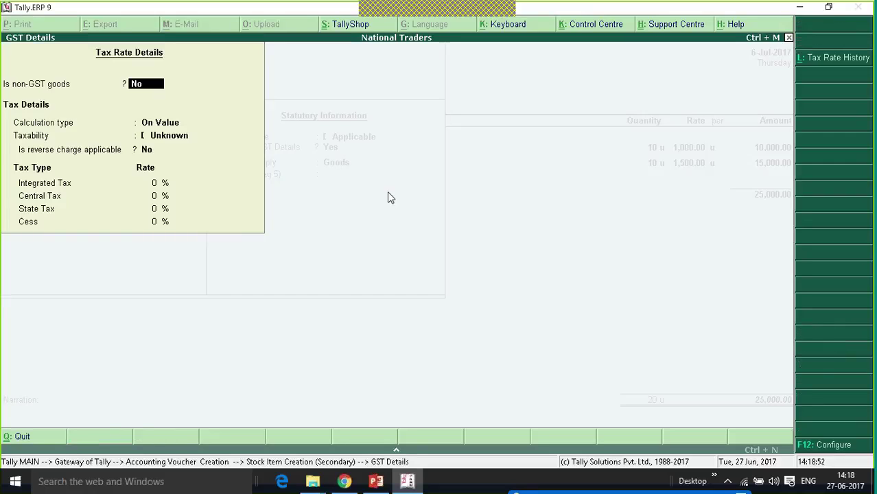
pyautogui.click(836, 448)
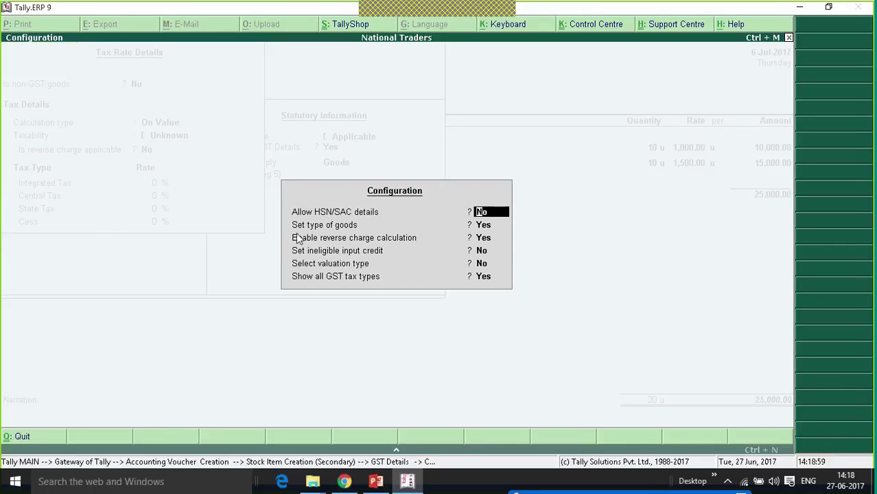
pyautogui.click(489, 230)
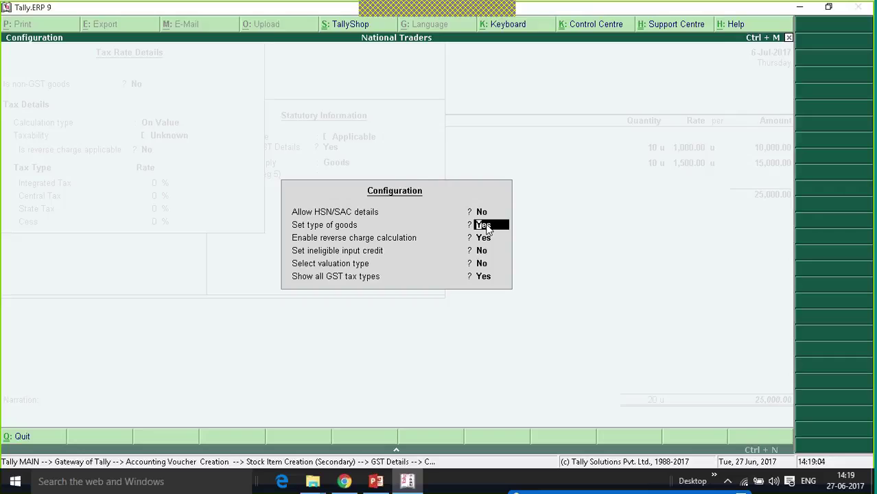
pyautogui.hotkey('ctrl', 'a')
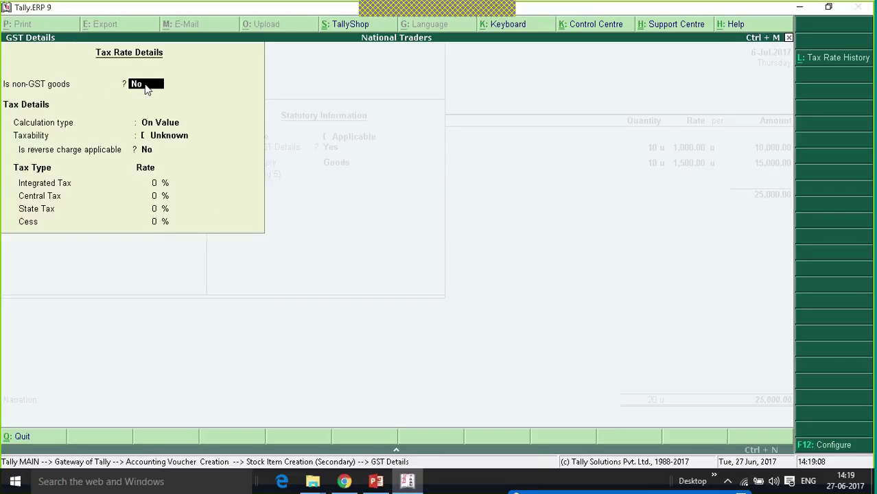
pyautogui.write('y')
pyautogui.press('Return')
pyautogui.press('Return')
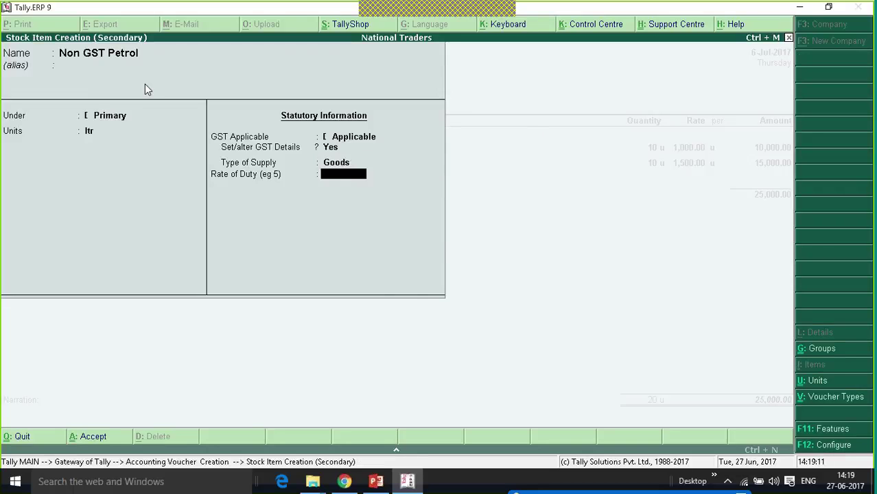
pyautogui.press('Return')
# - Add 100 ltr of Non GST Petrol at 80 per litre and close the item list
pyautogui.press('Return')
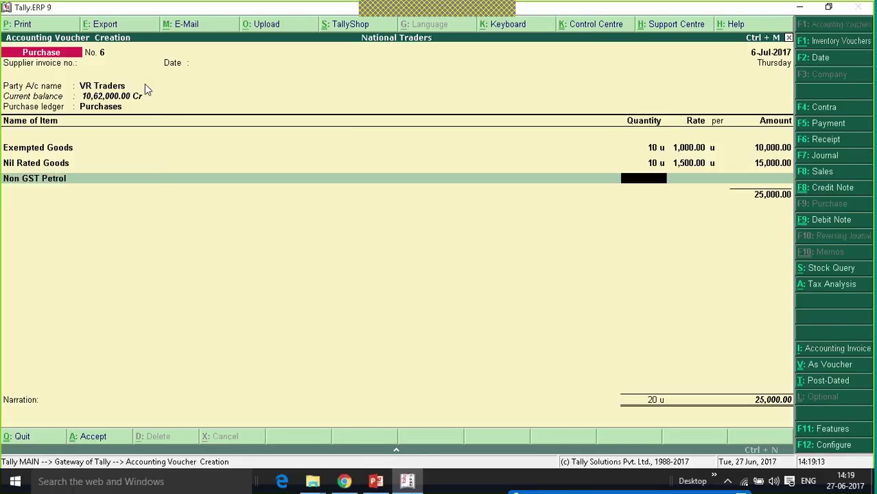
pyautogui.write('100')
pyautogui.press('Return')
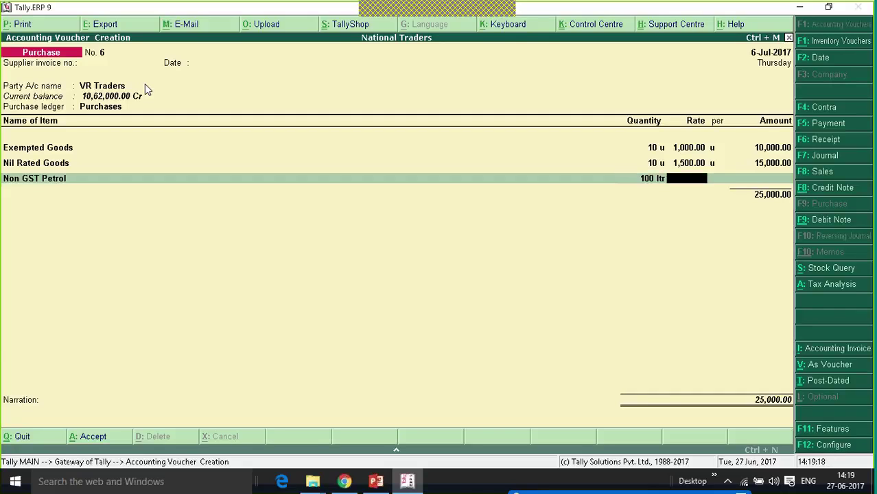
pyautogui.write('80')
pyautogui.press('Return')
pyautogui.press('Return')
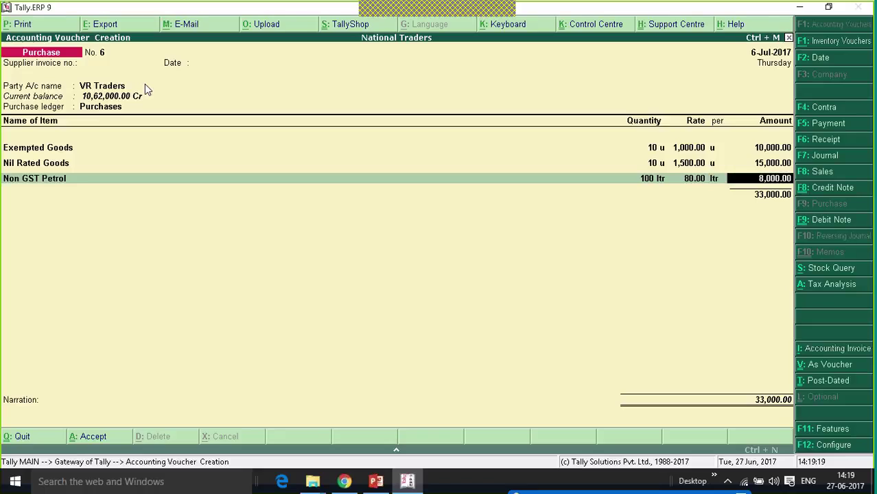
pyautogui.press('Return')
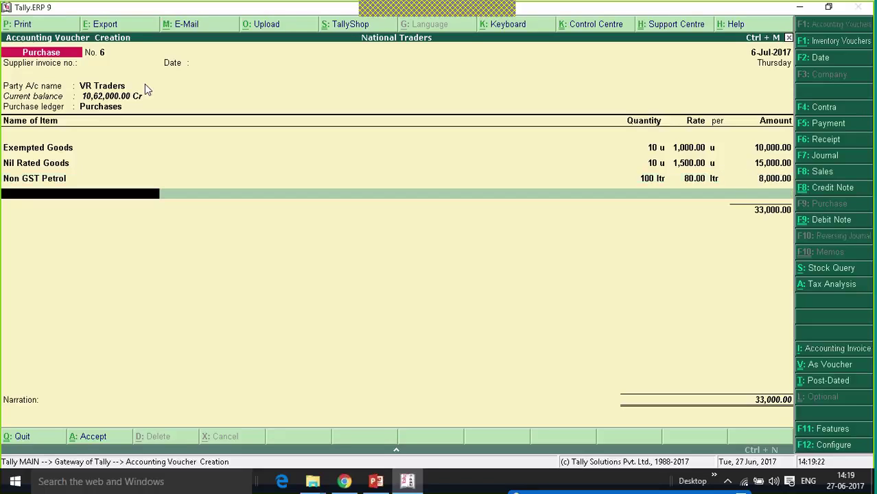
pyautogui.press('Return')
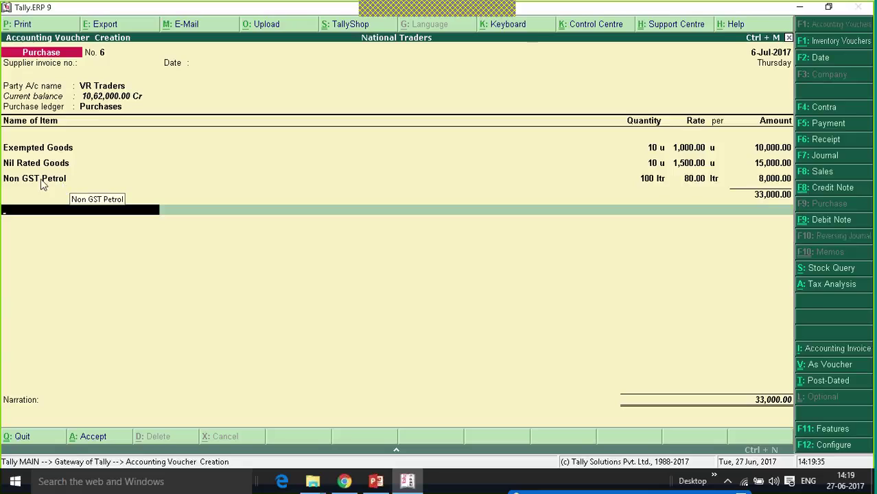
# - Accept the new bill-wise reference and save purchase voucher No. 6 totalling 33,000
pyautogui.press('Return')
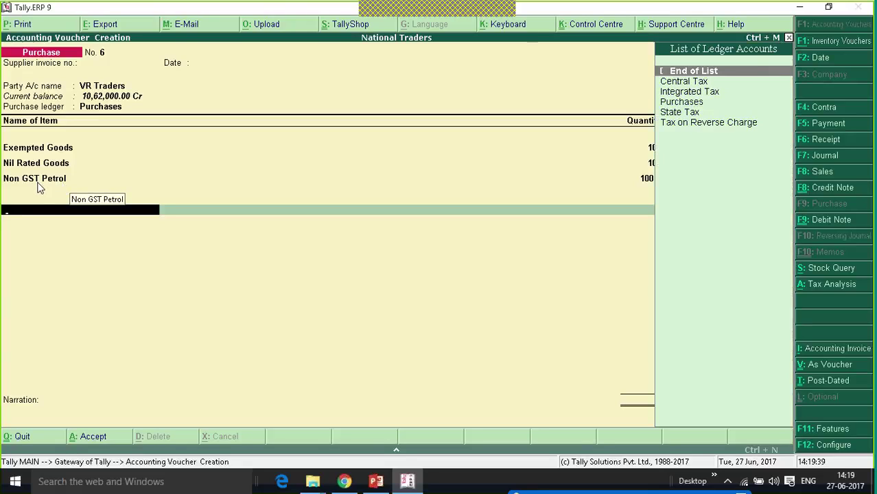
pyautogui.press('Return')
pyautogui.press('Return')
pyautogui.press('Return')
pyautogui.press('Return')
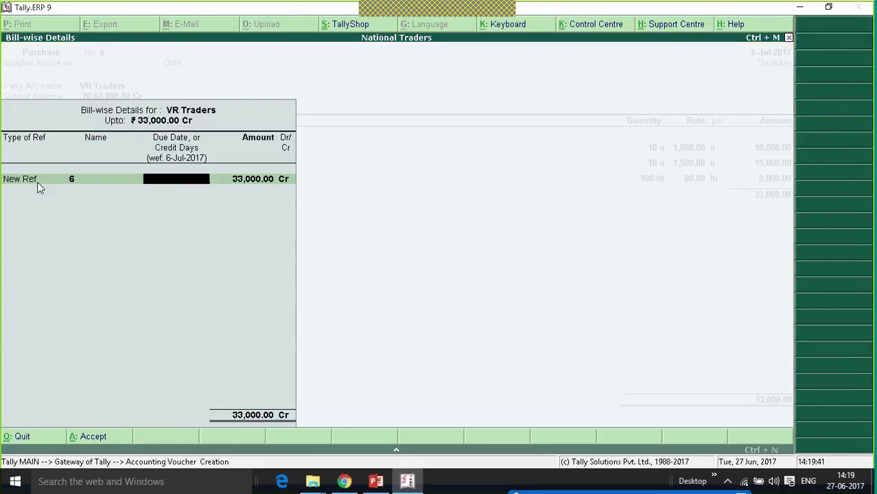
pyautogui.press('Return')
pyautogui.press('Return')
pyautogui.press('Return')
pyautogui.press('Return')
pyautogui.press('Return')
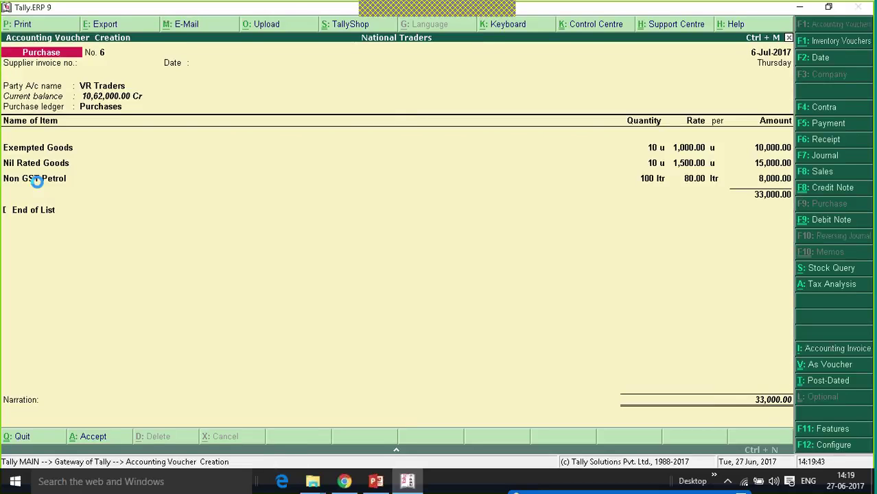
pyautogui.press('Escape')
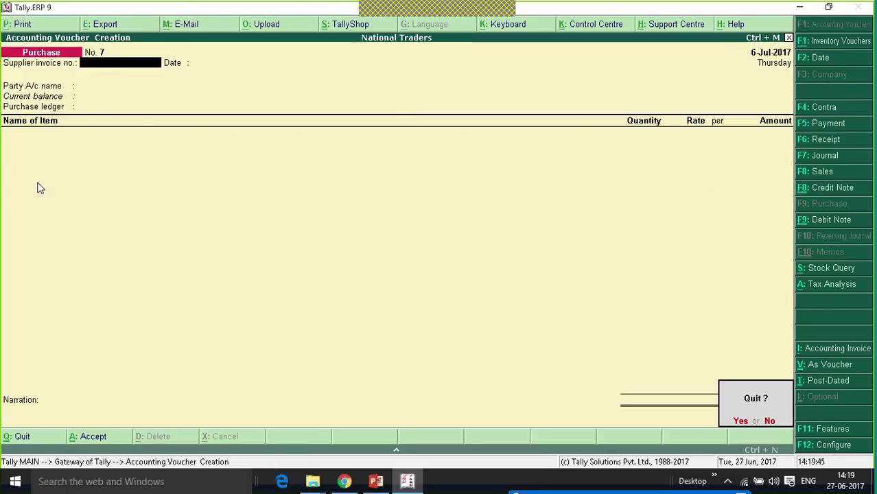
# - Quit voucher entry and open the GSTR-2 returns summary under Statutory GST Reports
pyautogui.press('Return')
pyautogui.press('d')
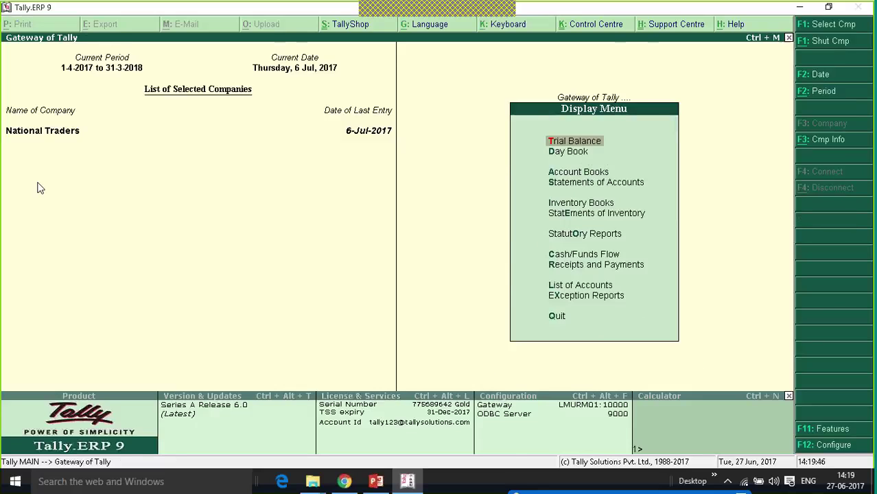
pyautogui.press('o')
pyautogui.press('Return')
pyautogui.press('2')
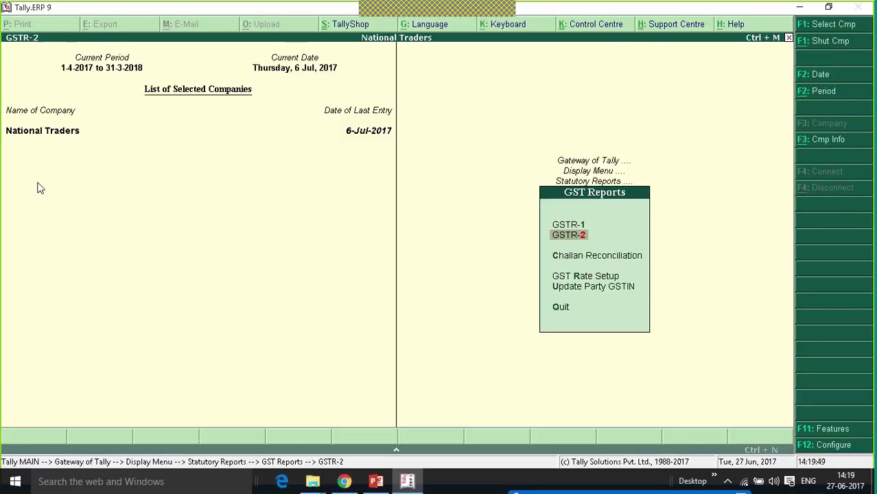
pyautogui.press('Down')
pyautogui.press('Down')
pyautogui.press('Down')
pyautogui.press('Down')
pyautogui.press('Down')
pyautogui.press('Down')
pyautogui.press('Down')
pyautogui.press('Down')
pyautogui.press('Down')
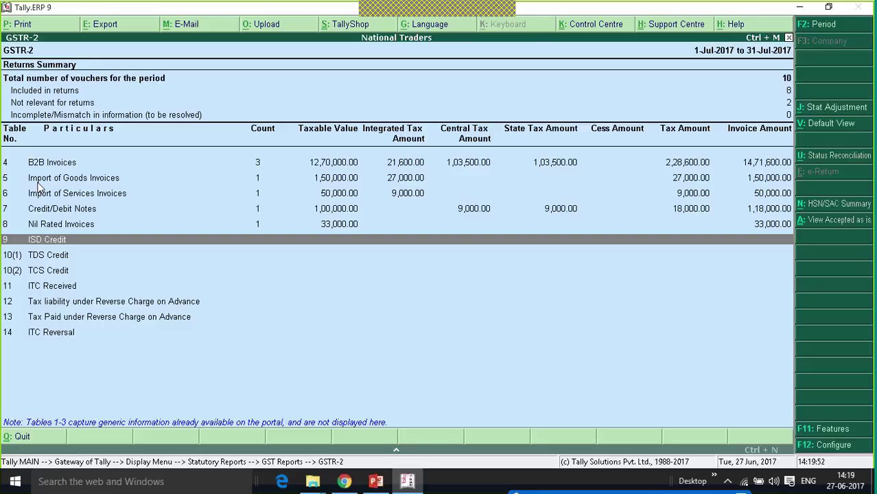
# - Check Nil Rated Invoices shows Exempted 10,000, Nil-Rated 15,000 and Non GST 8,000, then exit to Gateway
pyautogui.press('Up')
pyautogui.press('Return')
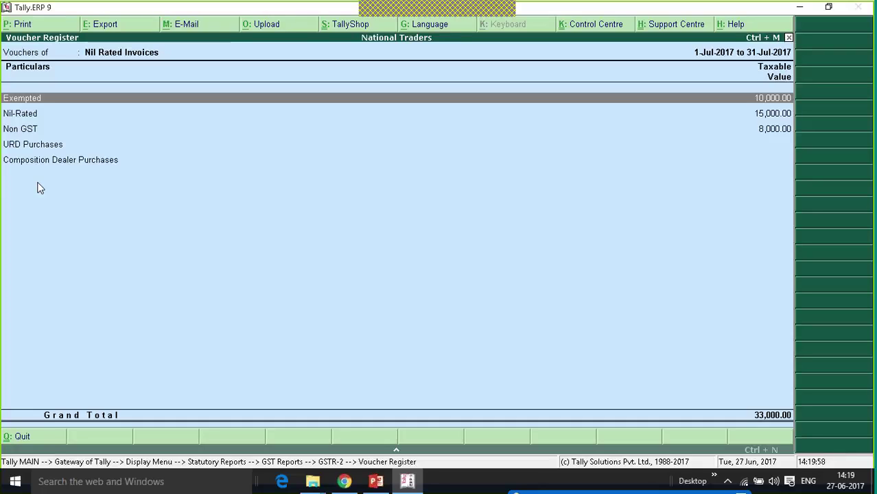
pyautogui.press('Down')
pyautogui.press('Down')
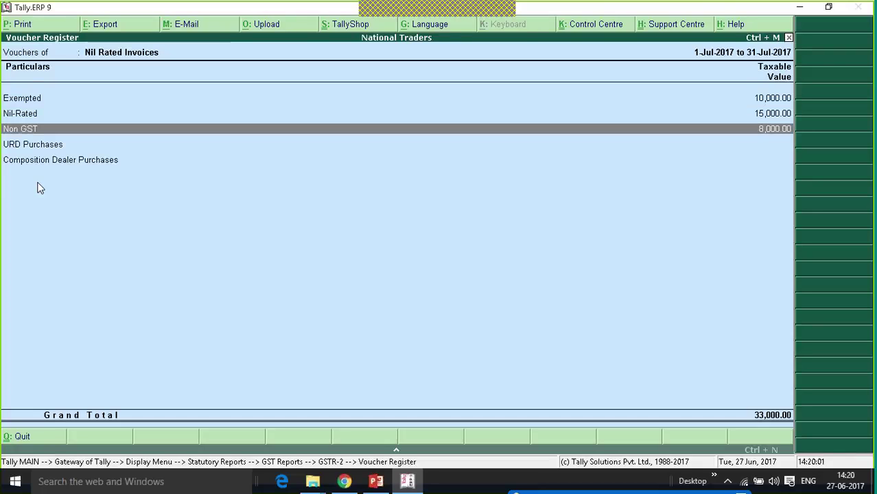
pyautogui.press('Down')
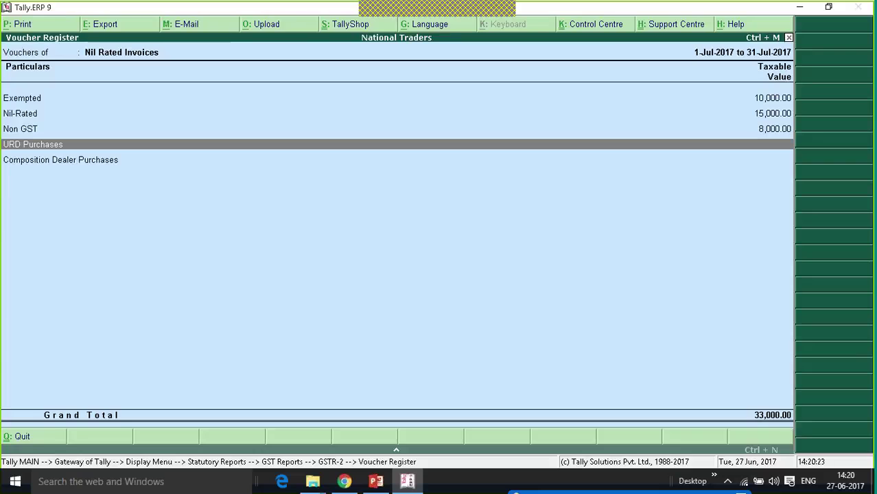
pyautogui.press('Escape')
pyautogui.press('Escape')
pyautogui.press('Escape')
pyautogui.press('Escape')
pyautogui.press('Escape')
pyautogui.press('Escape')
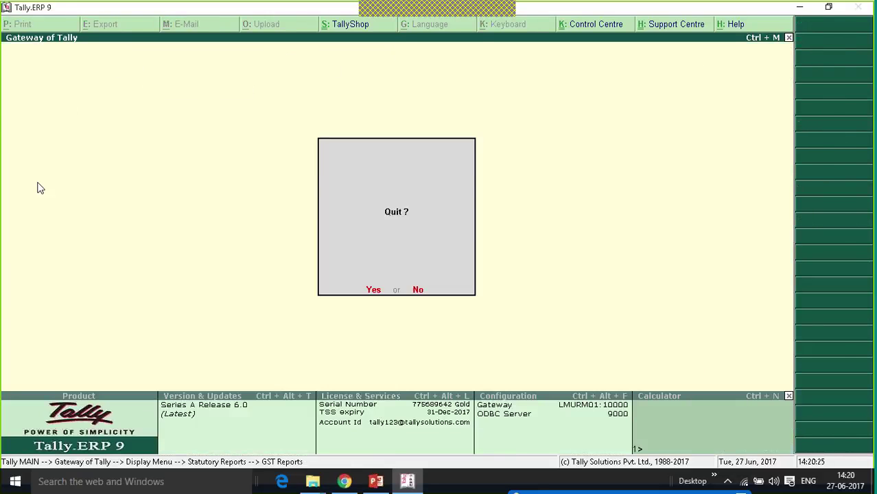
pyautogui.press('Escape')
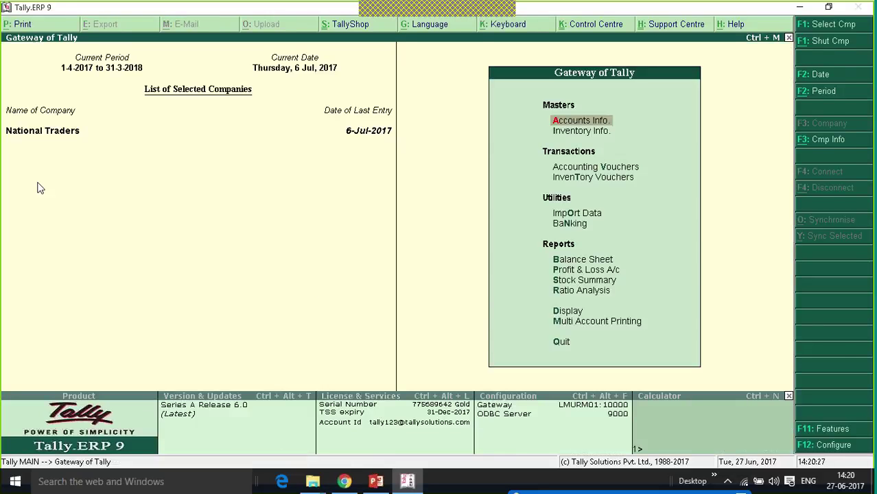
# - Start purchase voucher No. 7 with Unregistered Dealer as party and the Purchases ledger
pyautogui.press('Down')
pyautogui.press('Down')
pyautogui.press('Return')
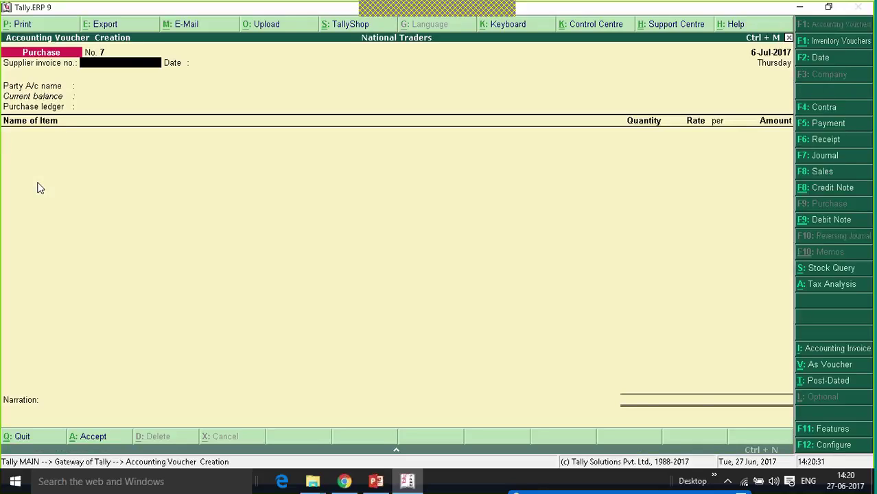
pyautogui.press('Return')
pyautogui.press('Return')
pyautogui.press('Down')
pyautogui.press('Down')
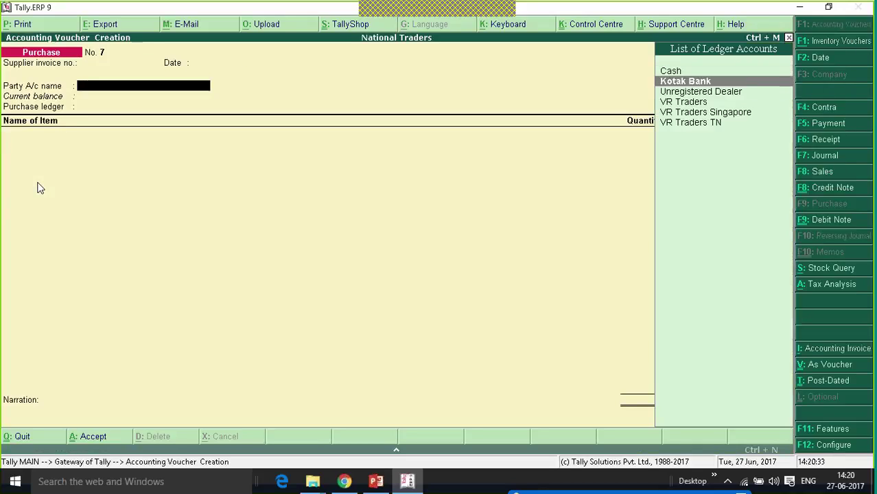
pyautogui.press('Return')
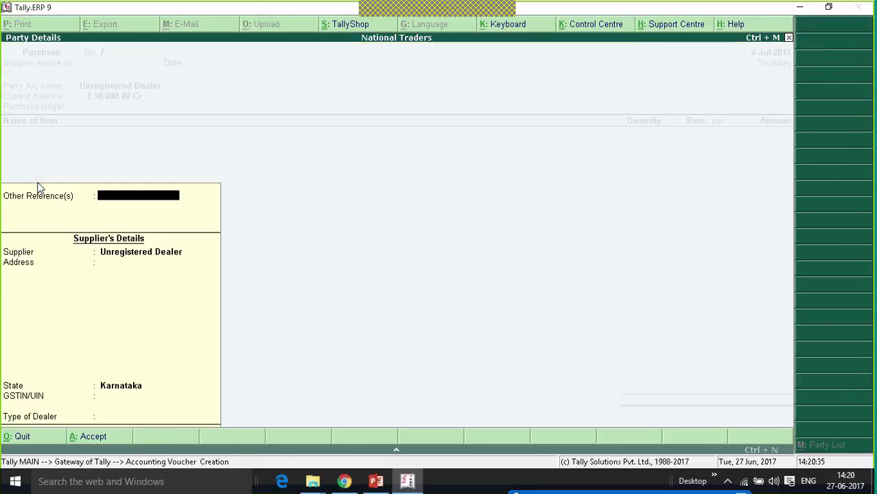
pyautogui.hotkey('ctrl', 'a')
pyautogui.press('Return')
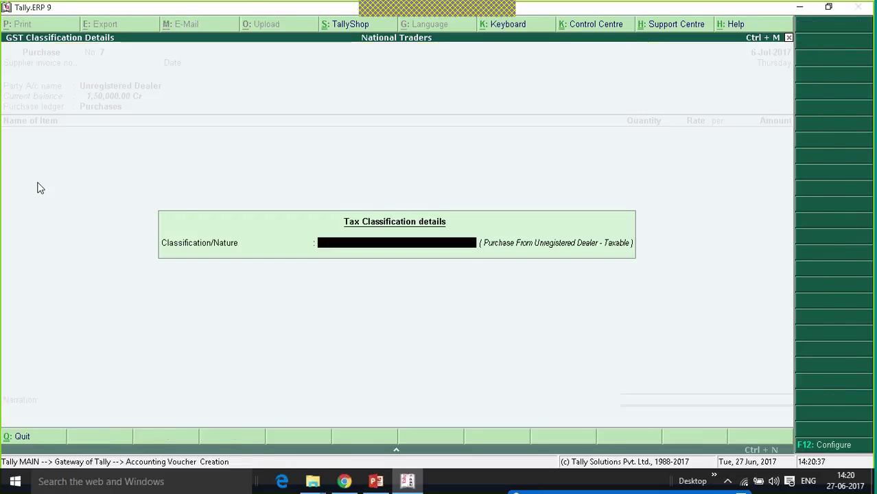
pyautogui.press('Return')
# - Add 100 Exempted Goods and 100 Nil Rated Goods, saving the voucher at 2,50,000
pyautogui.press('Down')
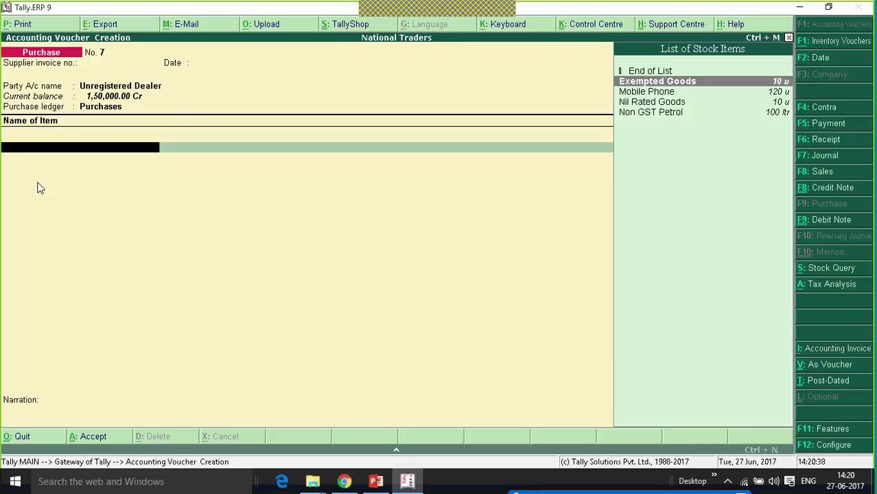
pyautogui.press('Return')
pyautogui.write('10')
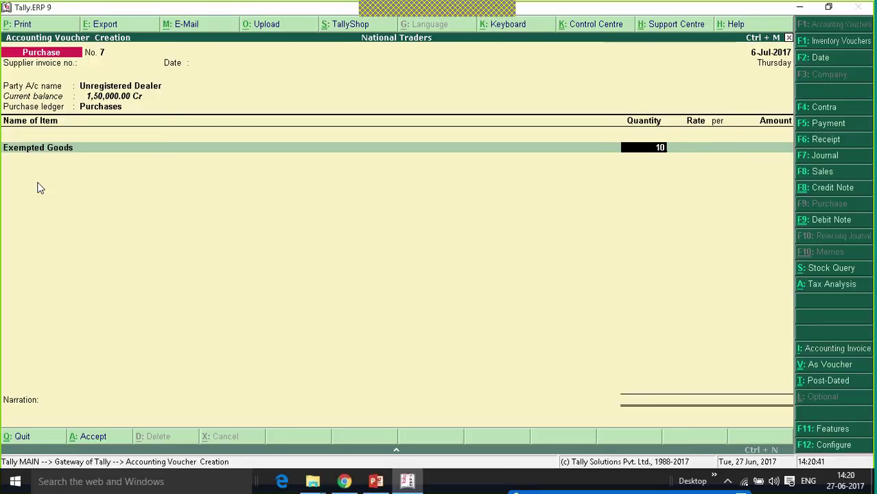
pyautogui.write('0')
pyautogui.press('Return')
pyautogui.press('Return')
pyautogui.press('Return')
pyautogui.press('Return')
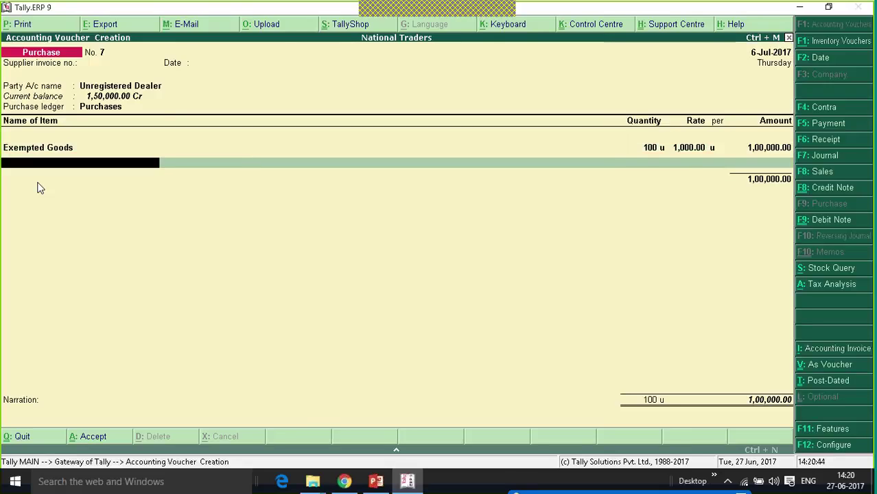
pyautogui.write('N')
pyautogui.press('Return')
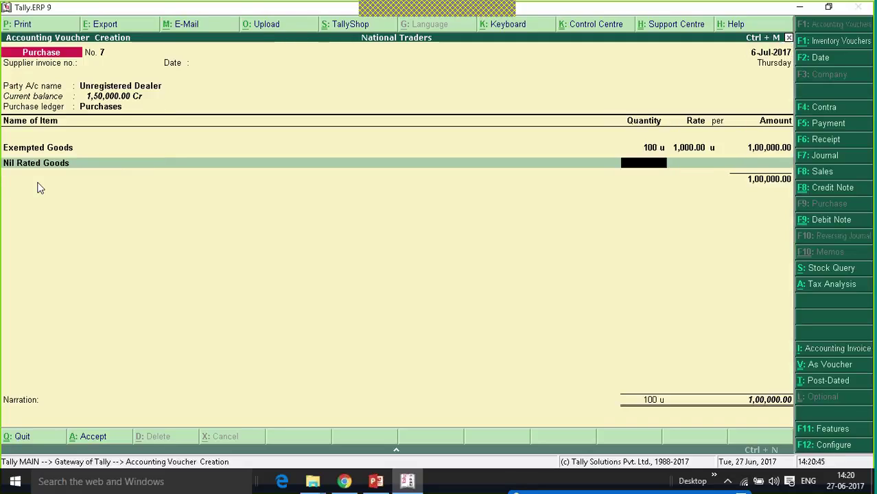
pyautogui.write('100')
pyautogui.press('Return')
pyautogui.press('Return')
pyautogui.press('Return')
pyautogui.press('Return')
pyautogui.press('Return')
pyautogui.press('Return')
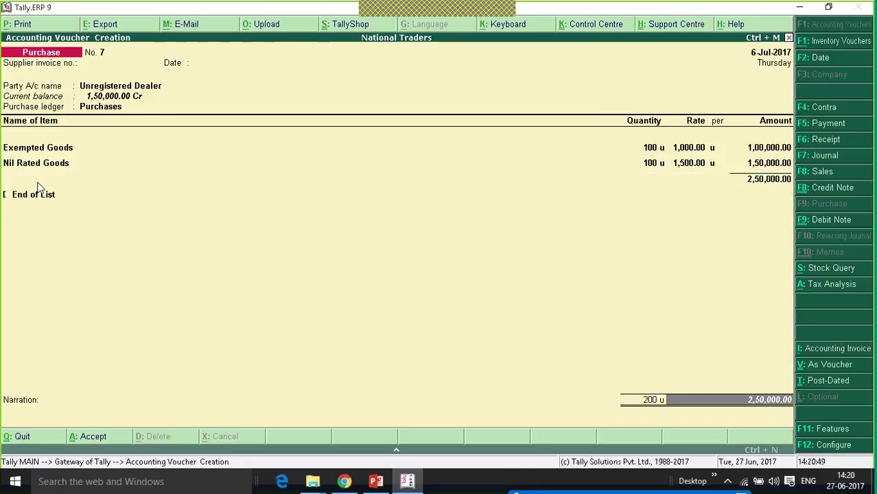
pyautogui.press('Return')
pyautogui.press('Return')
pyautogui.press('Return')
pyautogui.press('Return')
pyautogui.press('Return')
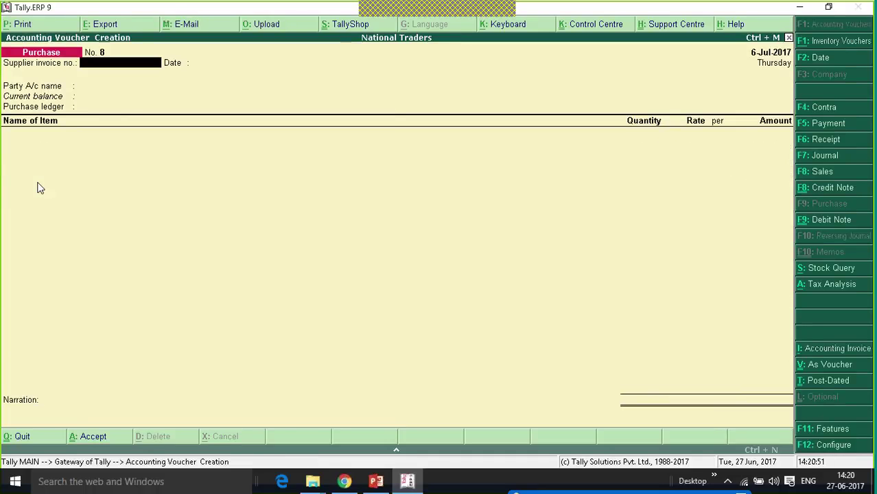
pyautogui.press('Escape')
# - Open the Nil Rated Invoices breakdown of the GSTR-2 report
pyautogui.press('Up')
pyautogui.press('Up')
pyautogui.press('Up')
pyautogui.press('Up')
pyautogui.press('Up')
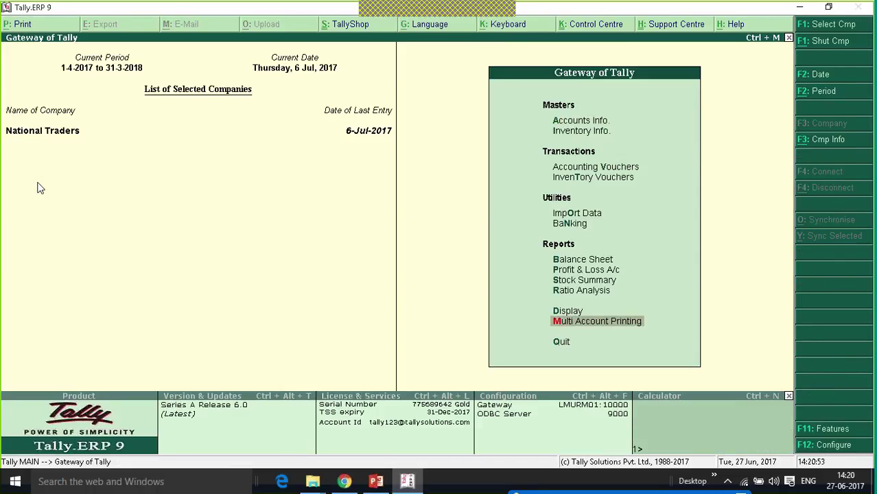
pyautogui.press('Return')
pyautogui.press('Up')
pyautogui.press('Up')
pyautogui.press('Up')
pyautogui.press('Up')
pyautogui.press('Up')
pyautogui.press('Up')
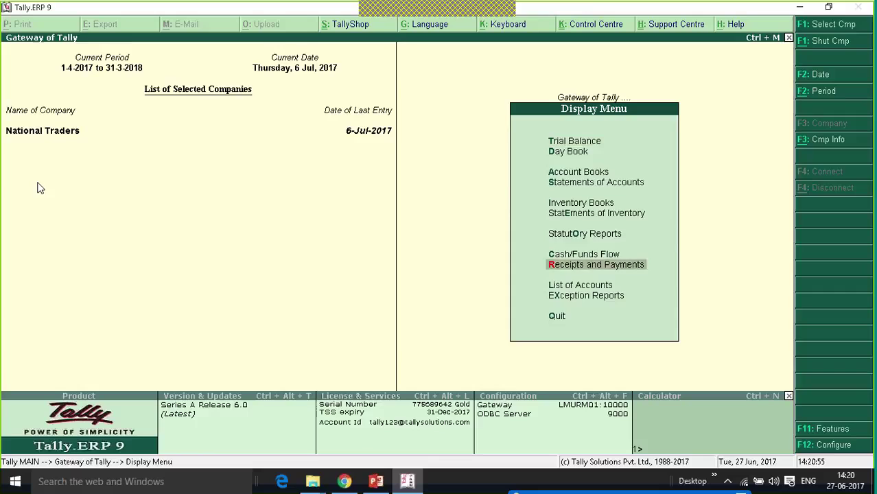
pyautogui.press('Return')
pyautogui.press('Return')
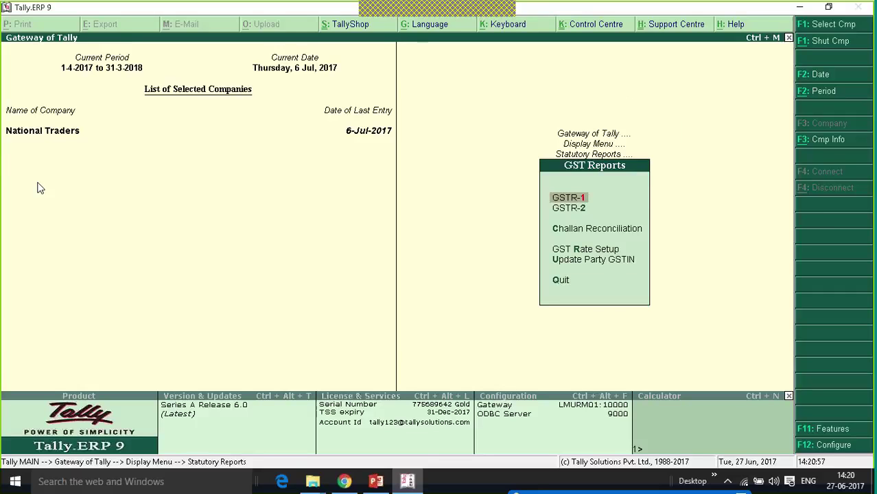
pyautogui.press('Down')
pyautogui.press('Return')
pyautogui.press('Down')
pyautogui.press('Down')
pyautogui.press('Down')
pyautogui.press('Down')
pyautogui.press('Down')
pyautogui.press('Down')
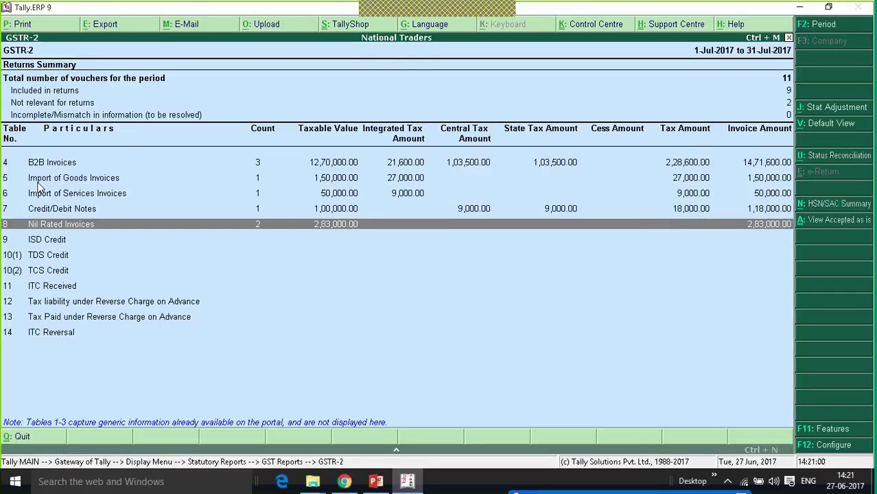
pyautogui.press('Return')
# - Inspect the 2,50,000 URD Purchases voucher, then back out to the Display Menu
pyautogui.press('Down')
pyautogui.press('Down')
pyautogui.press('Down')
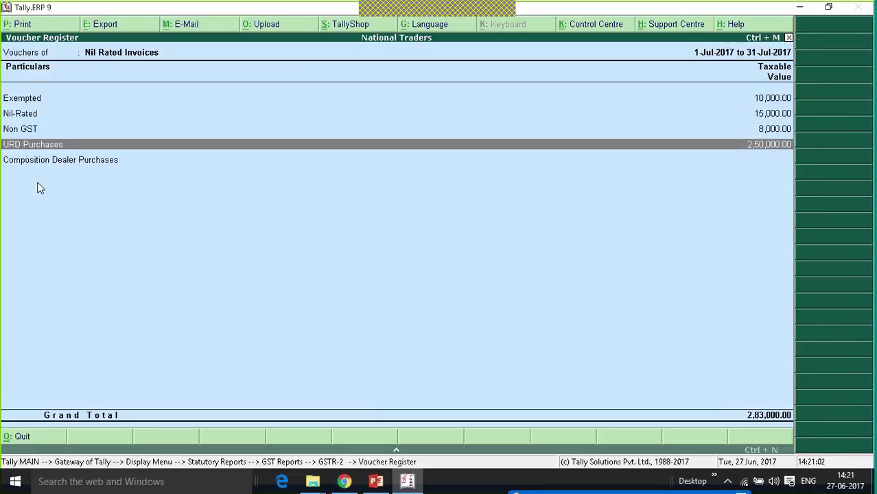
pyautogui.press('Return')
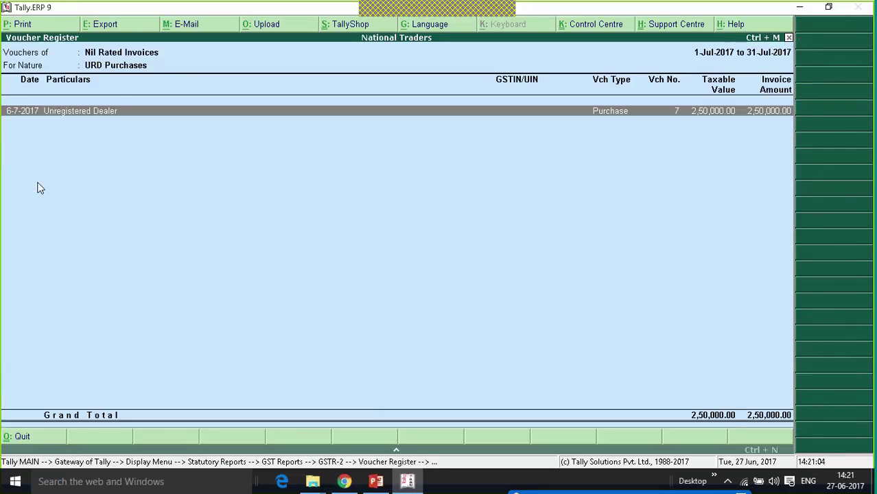
pyautogui.press('Return')
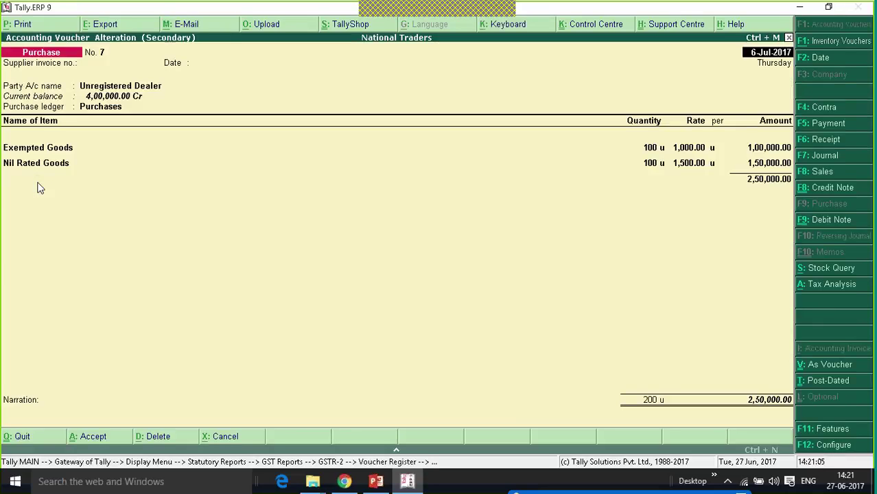
pyautogui.press('Escape')
pyautogui.press('Escape')
pyautogui.press('Escape')
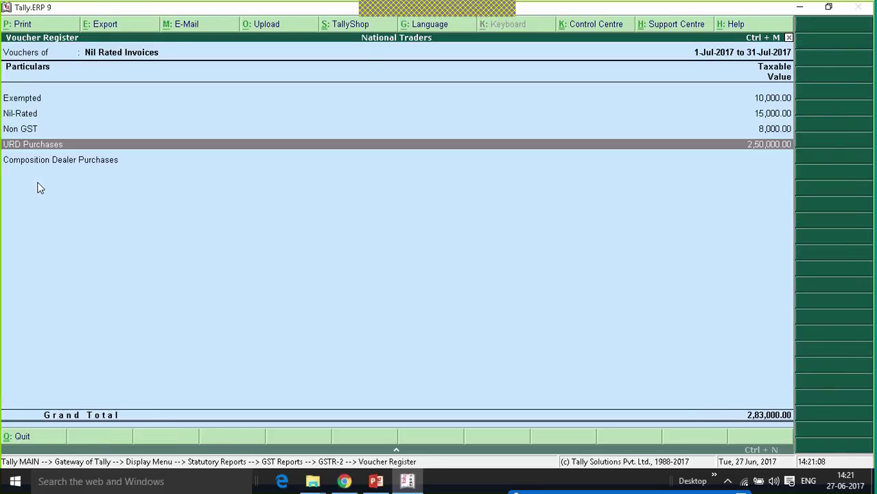
pyautogui.press('Down')
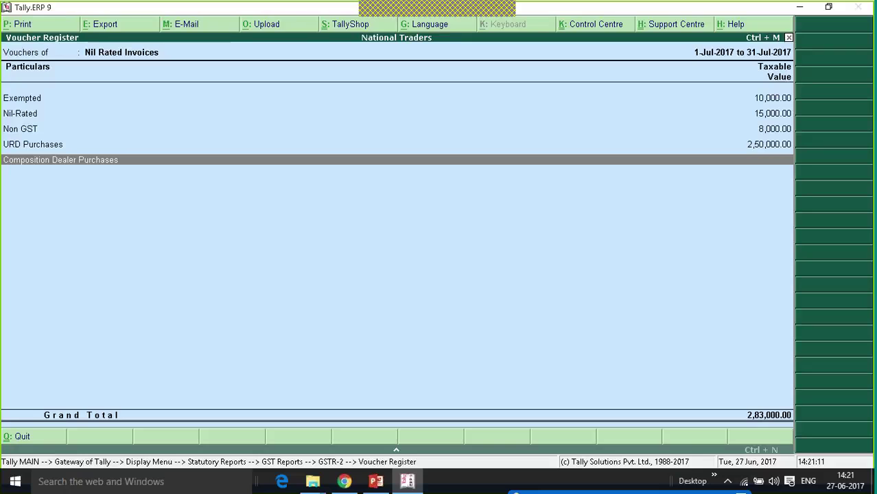
pyautogui.press('Escape')
pyautogui.press('Escape')
pyautogui.press('Escape')
pyautogui.press('Escape')
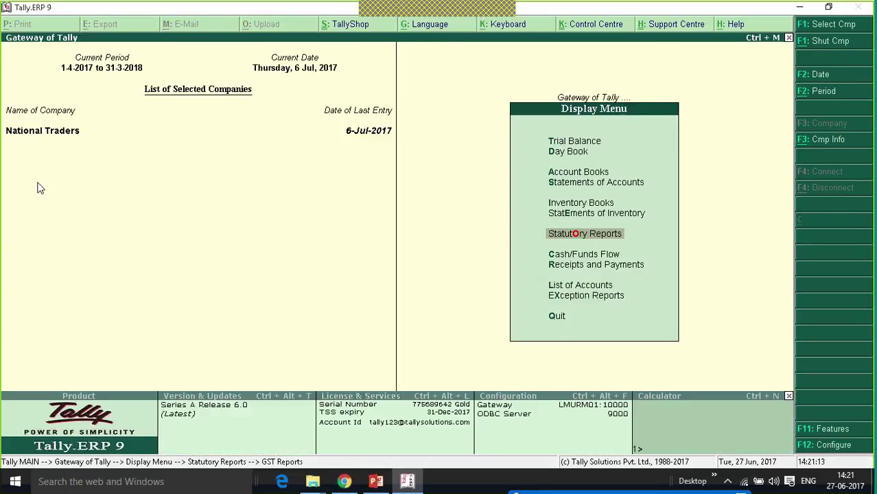
pyautogui.press('Escape')
pyautogui.press('Escape')
# - Start a new purchase voucher dated 7-Jul-2017
pyautogui.press('Up')
pyautogui.press('Up')
pyautogui.press('Up')
pyautogui.press('Up')
pyautogui.press('Up')
pyautogui.press('Up')
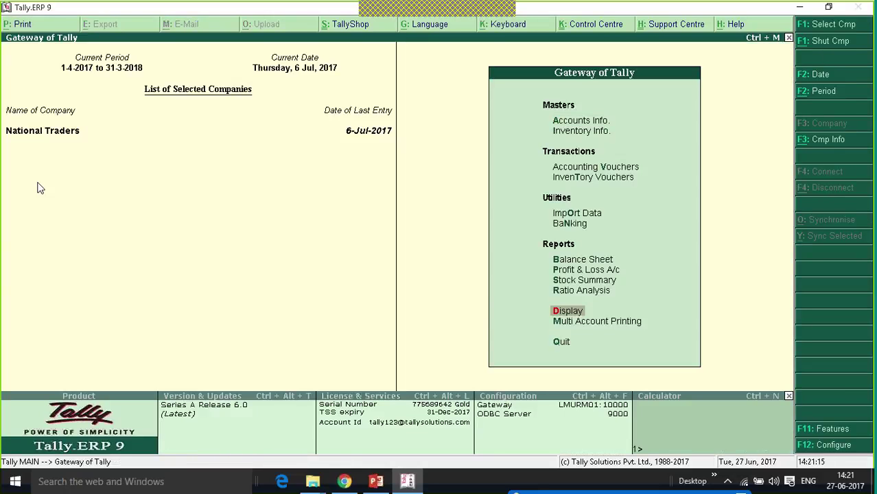
pyautogui.press('Up')
pyautogui.press('Up')
pyautogui.press('Up')
pyautogui.press('Up')
pyautogui.press('Up')
pyautogui.press('Return')
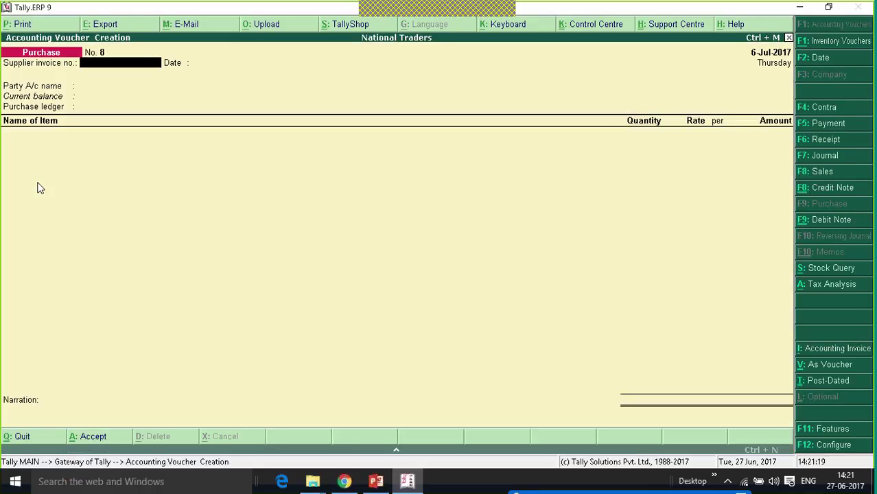
pyautogui.press('+')
pyautogui.press('Return')
pyautogui.press('Return')
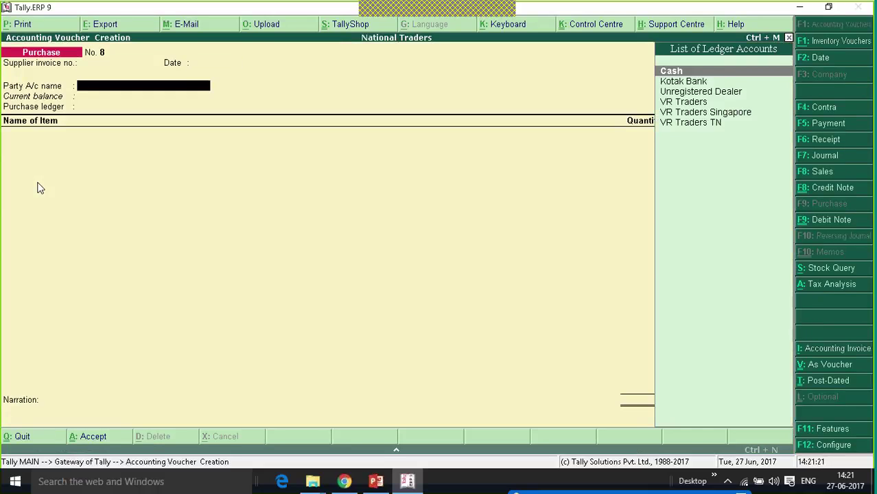
# - Create supplier ledger 'Composition Dealer' under Sundry Creditors
pyautogui.hotkey('alt', 'c')
pyautogui.write('Com')
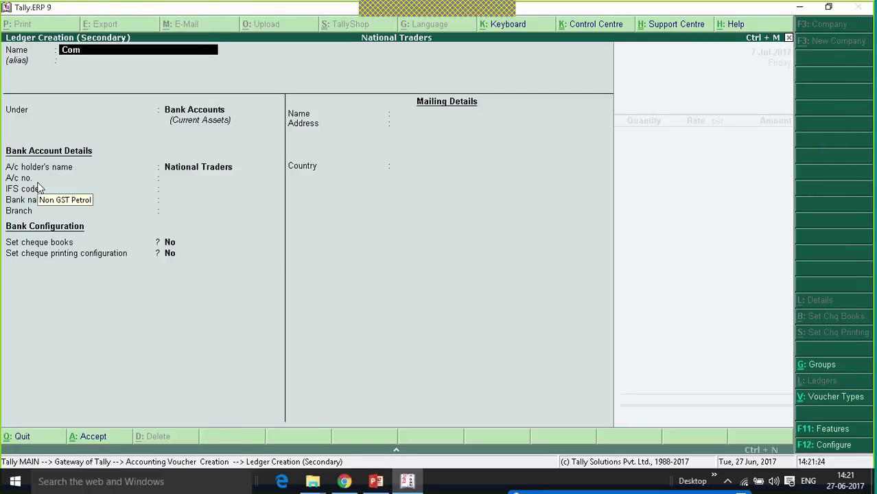
pyautogui.write('position Dealer')
pyautogui.press('Return')
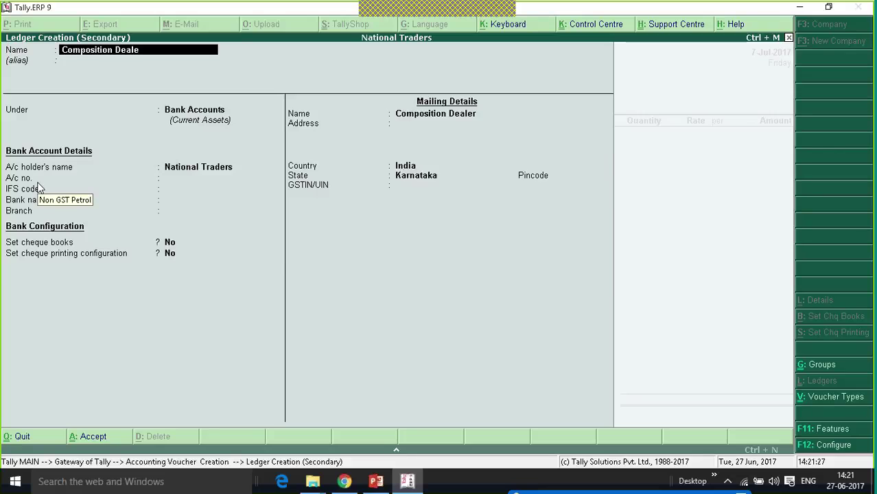
pyautogui.write('Sun')
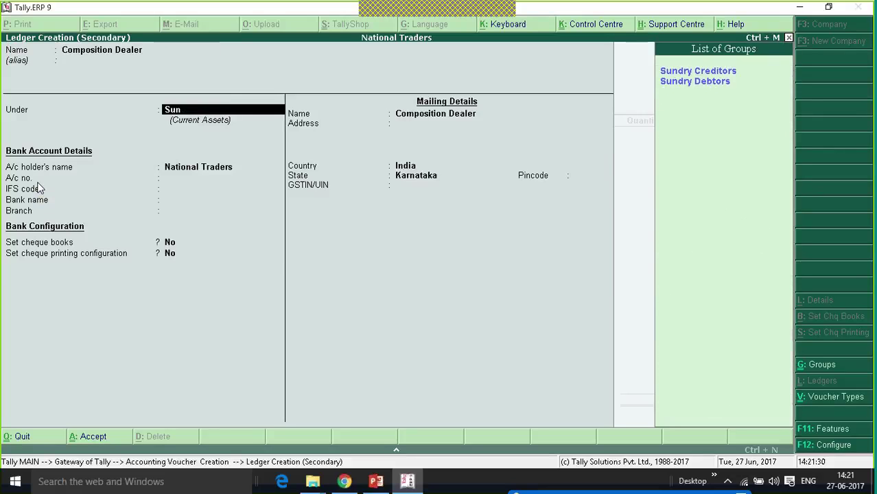
pyautogui.press('Return')
pyautogui.press('Return')
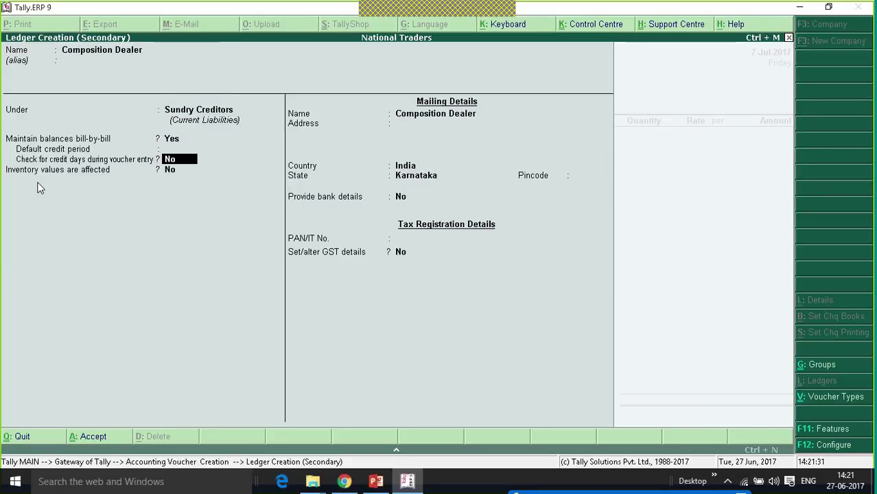
pyautogui.press('Return')
pyautogui.press('Return')
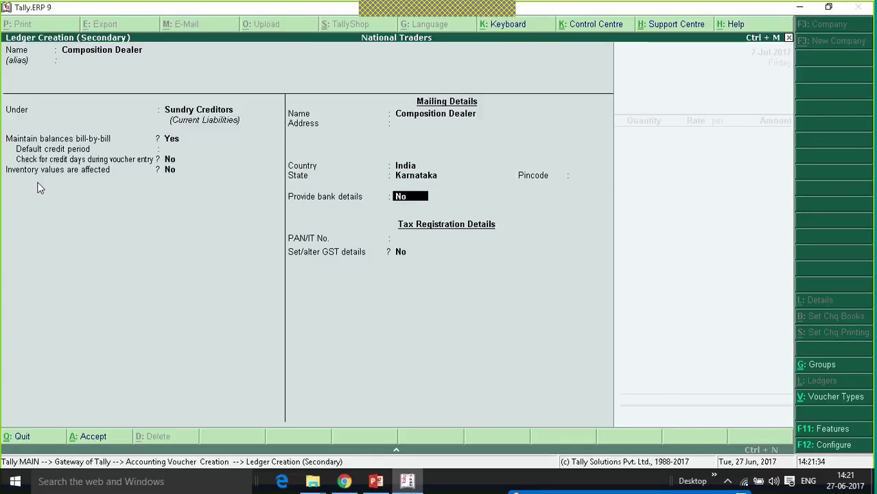
# - Set the ledger's GST registration type to Composition, enter its GSTIN and save it
pyautogui.press('Return')
pyautogui.press('y')
pyautogui.press('Return')
pyautogui.press('Down')
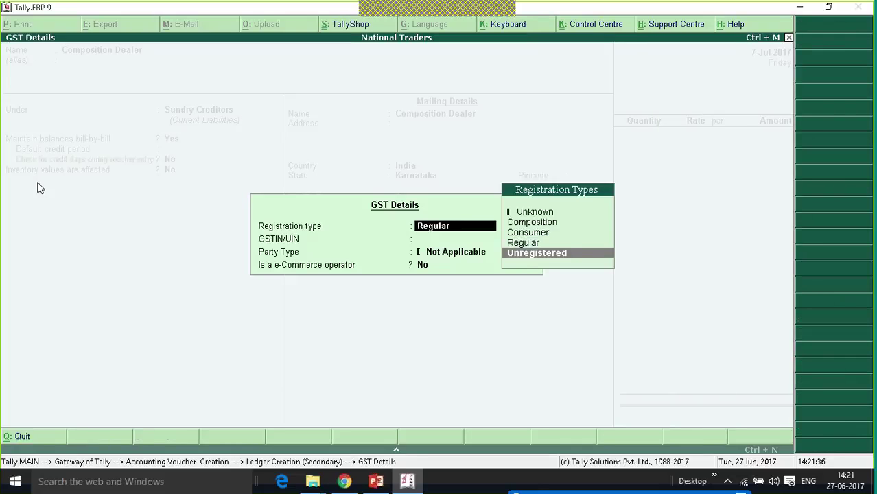
pyautogui.press('Up')
pyautogui.press('Up')
pyautogui.press('Up')
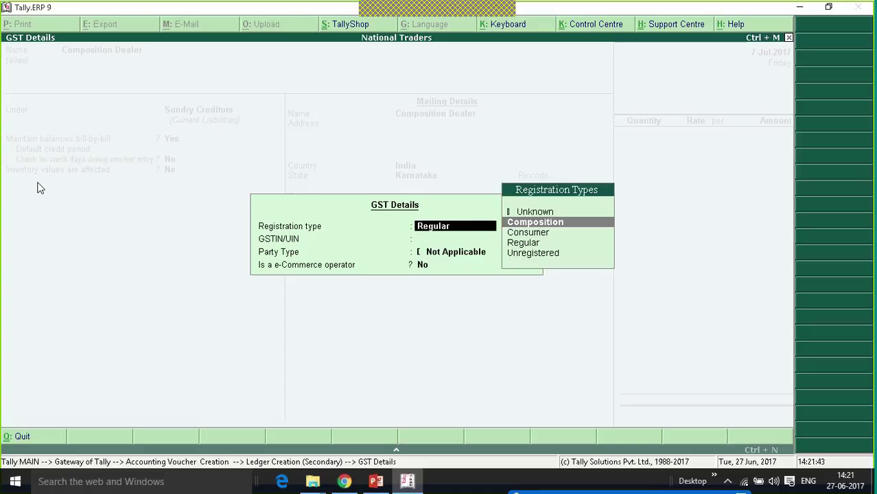
pyautogui.press('Return')
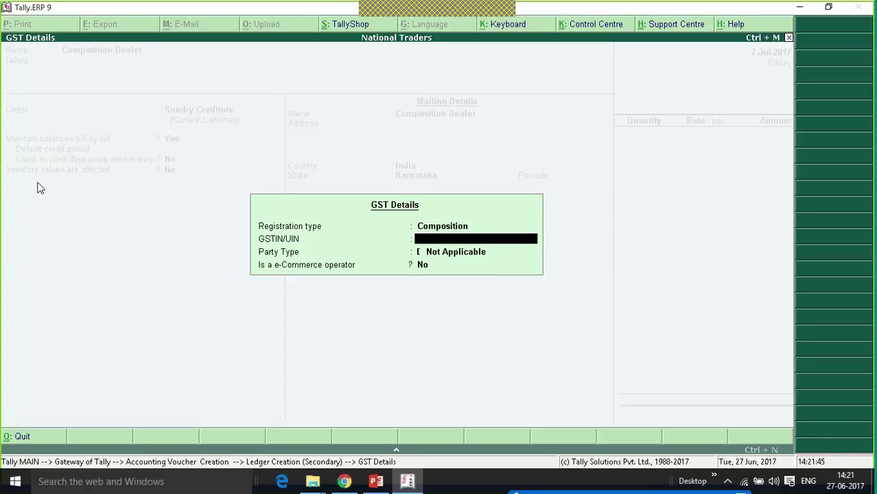
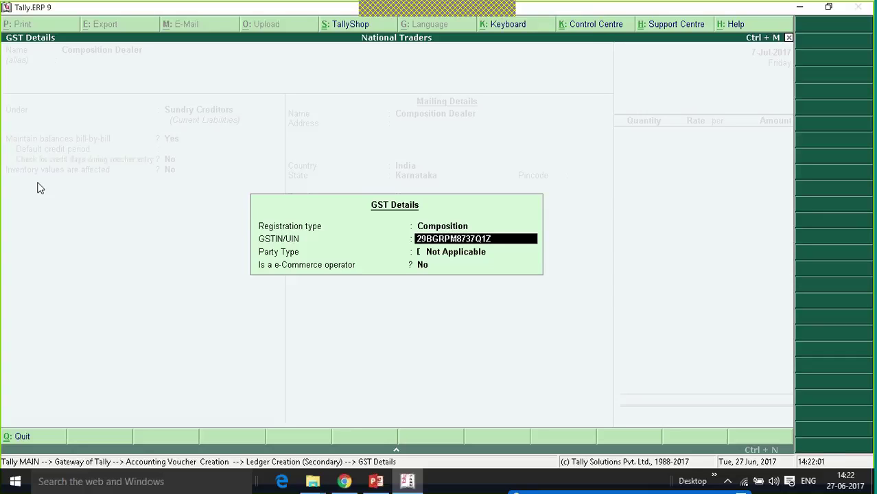
pyautogui.press('Return')
pyautogui.press('Return')
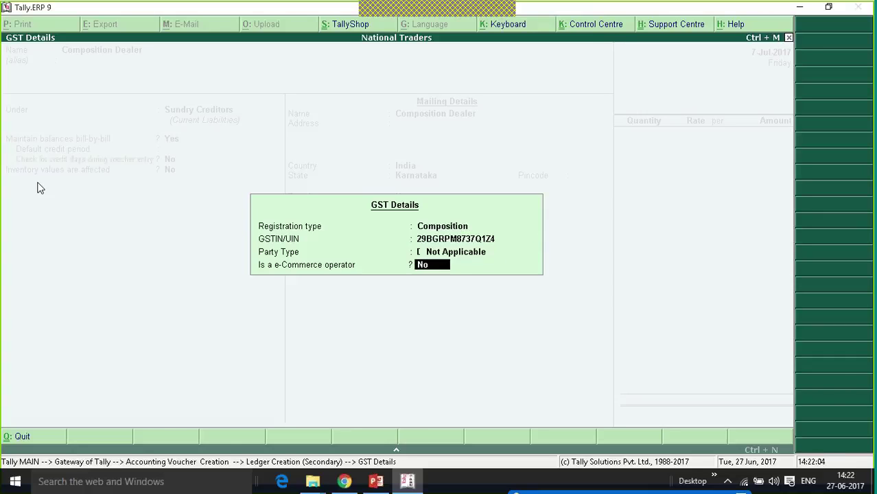
pyautogui.press('Return')
pyautogui.press('Return')
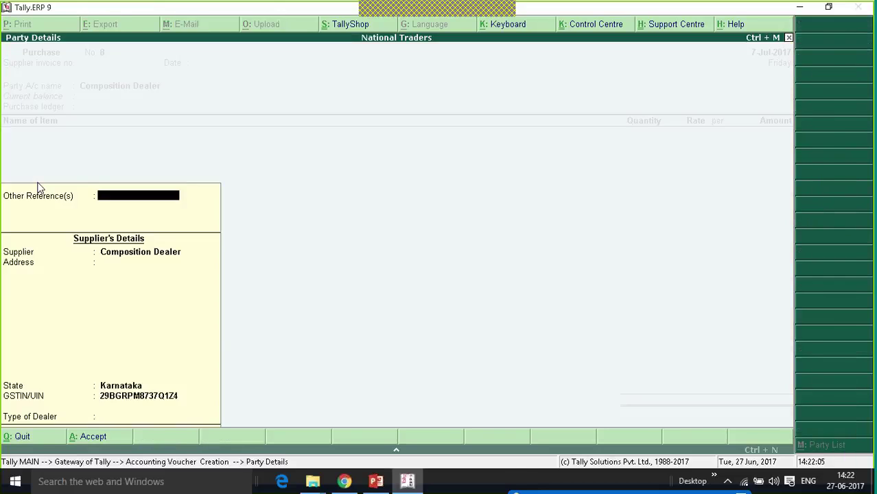
# - Add 10 Mobile Phones at 15,000.00 each, totalling 1,50,000.00
pyautogui.press('Return')
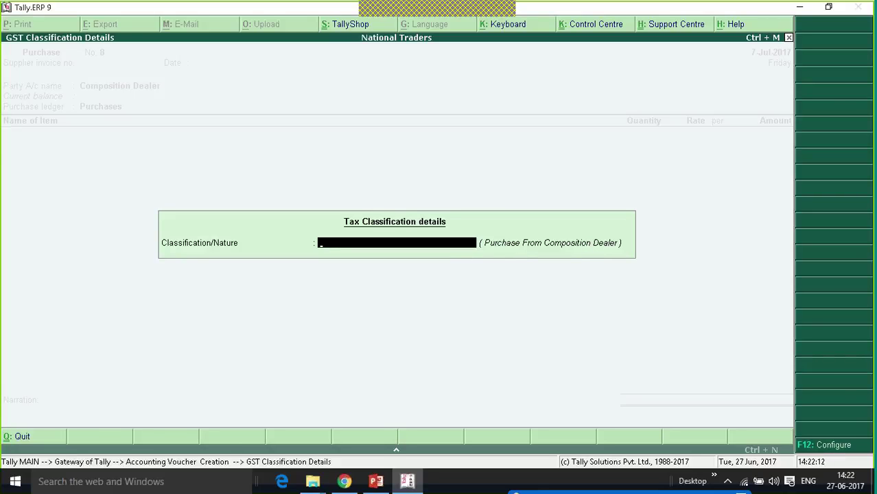
pyautogui.press('Return')
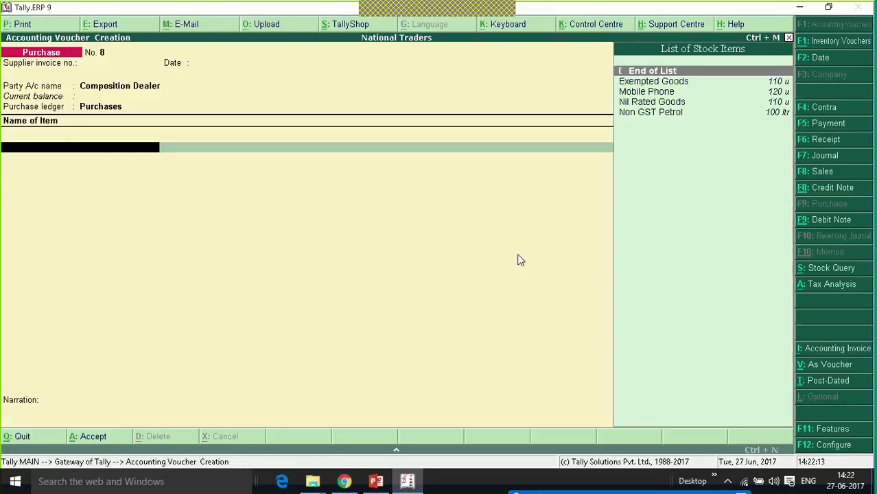
pyautogui.press('Down')
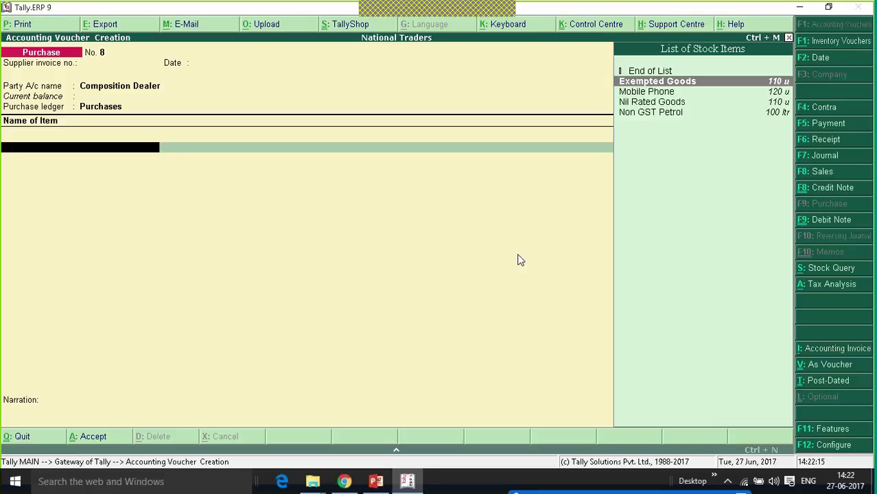
pyautogui.press('Down')
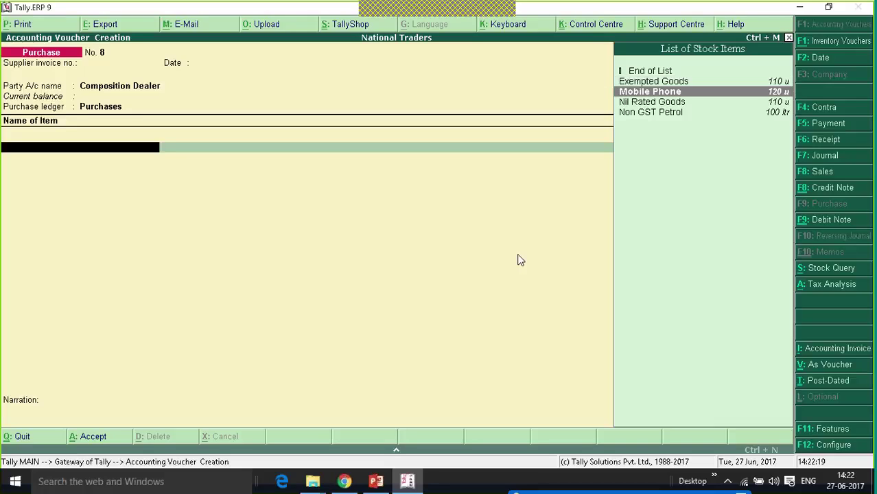
pyautogui.press('Return')
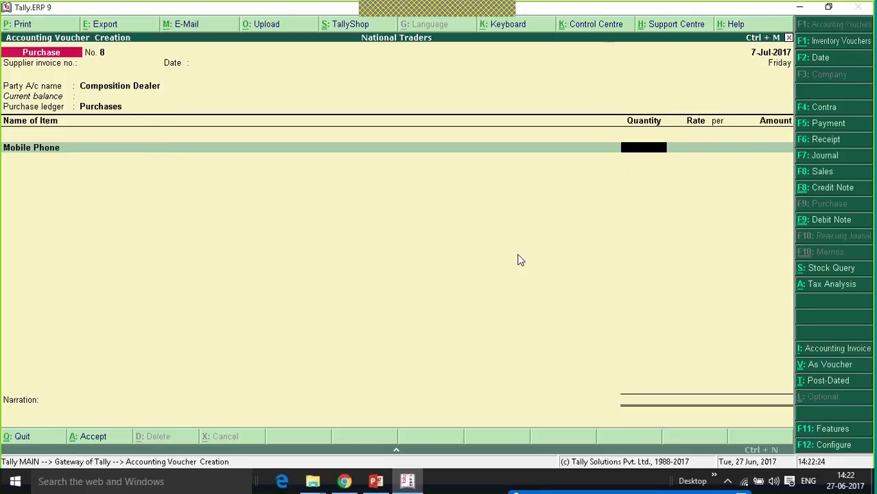
pyautogui.write('10')
pyautogui.press('Return')
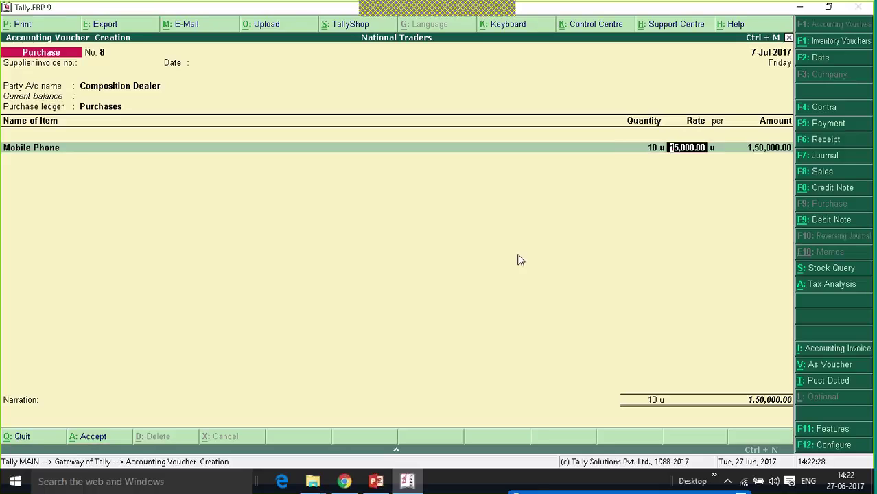
pyautogui.press('Return')
pyautogui.press('Return')
pyautogui.press('Return')
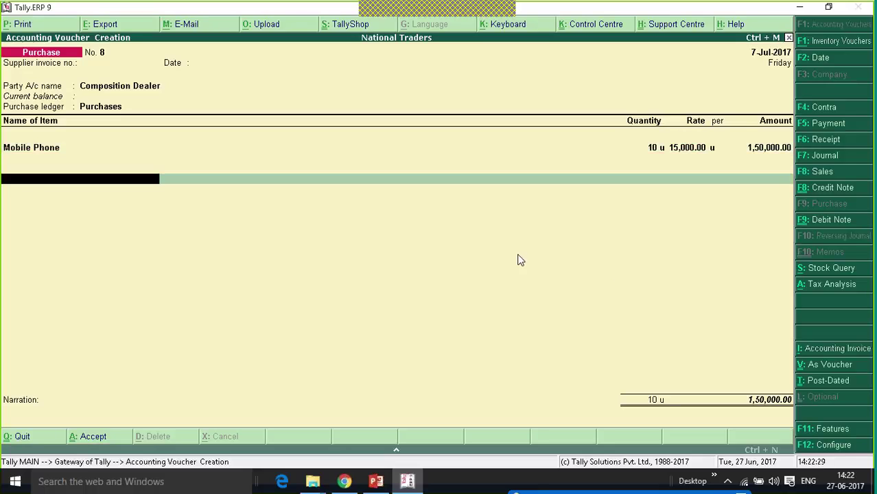
# - Try Central, State and Integrated Tax on an extra line, then drop it and end the list
pyautogui.press('Down')
pyautogui.press('Down')
pyautogui.press('Return')
pyautogui.press('BackSpace')
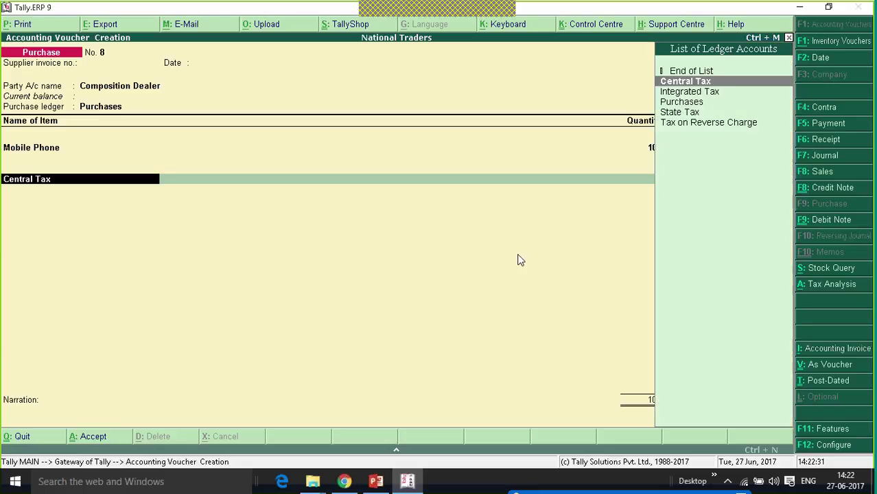
pyautogui.press('Down')
pyautogui.press('Down')
pyautogui.press('Down')
pyautogui.press('Down')
pyautogui.press('Up')
pyautogui.press('Return')
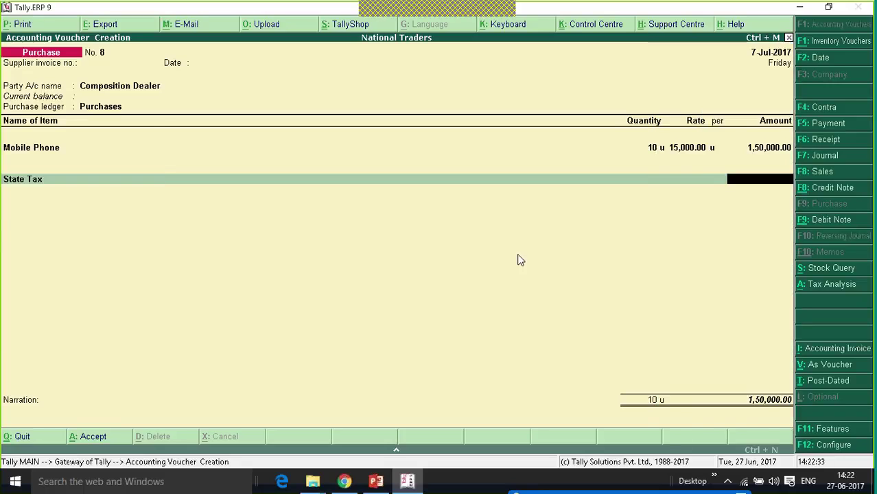
pyautogui.press('BackSpace')
pyautogui.press('Up')
pyautogui.press('Up')
pyautogui.press('Up')
pyautogui.press('Down')
pyautogui.press('Return')
pyautogui.press('BackSpace')
pyautogui.press('BackSpace')
pyautogui.press('Return')
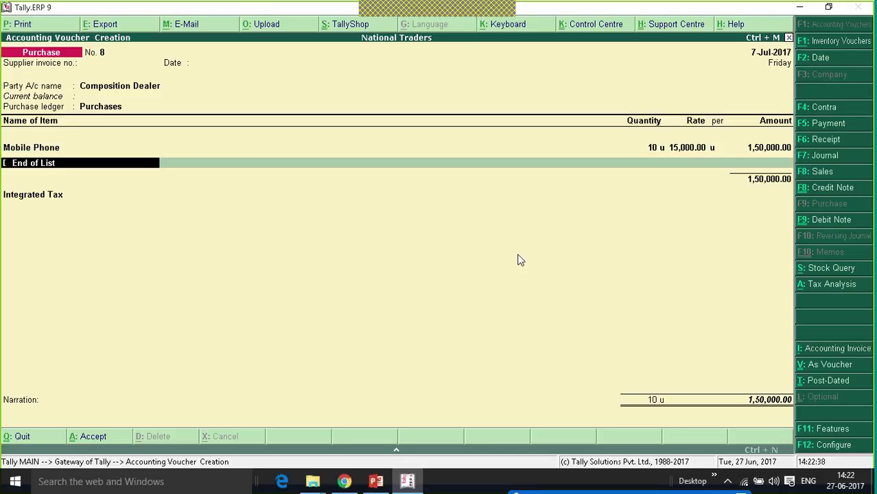
pyautogui.press('Return')
pyautogui.press('Up')
pyautogui.press('Up')
# - Accept bill reference 8, save purchase voucher 8 and return to the Gateway
pyautogui.press('Return')
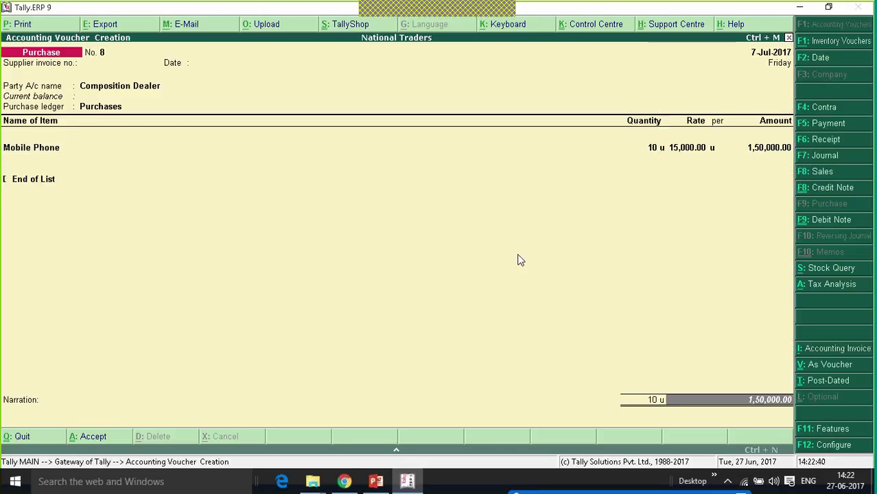
pyautogui.press('Return')
pyautogui.press('Return')
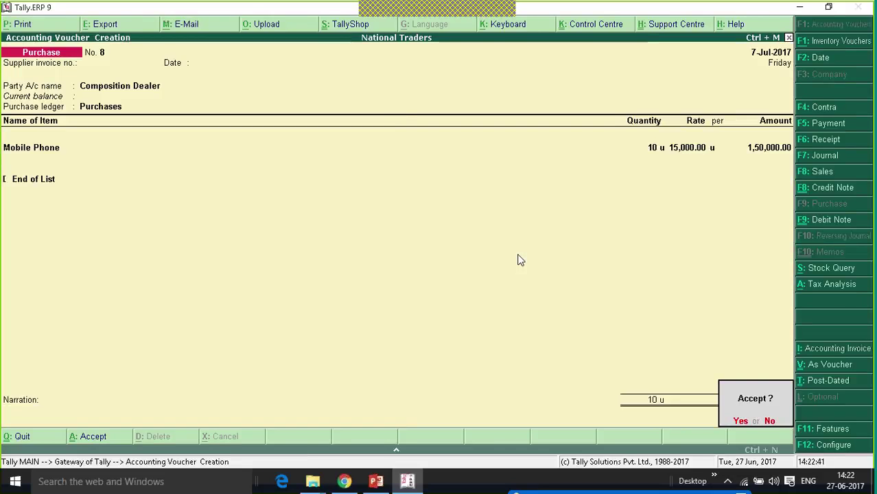
pyautogui.press('Return')
pyautogui.press('Escape')
pyautogui.press('Return')
pyautogui.press('Escape')
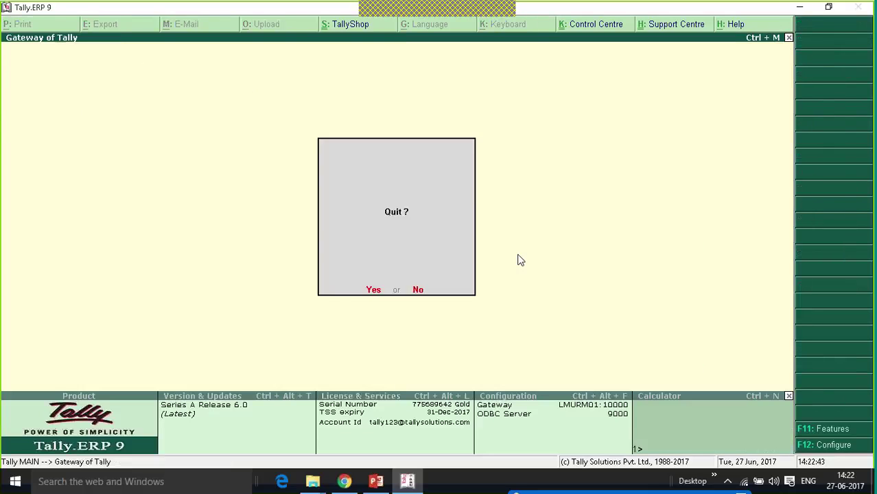
# - Open the GSTR-2 returns summary through Display, Statutory Reports and GST Reports
pyautogui.press('Escape')
pyautogui.press('d')
pyautogui.press('Up')
pyautogui.press('Down')
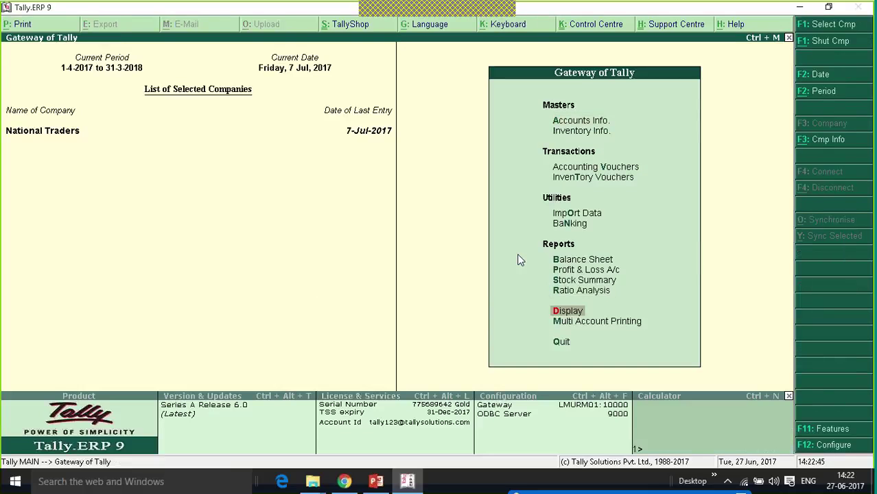
pyautogui.press('Return')
pyautogui.press('Up')
pyautogui.press('Up')
pyautogui.press('Up')
pyautogui.press('Up')
pyautogui.press('Up')
pyautogui.press('Up')
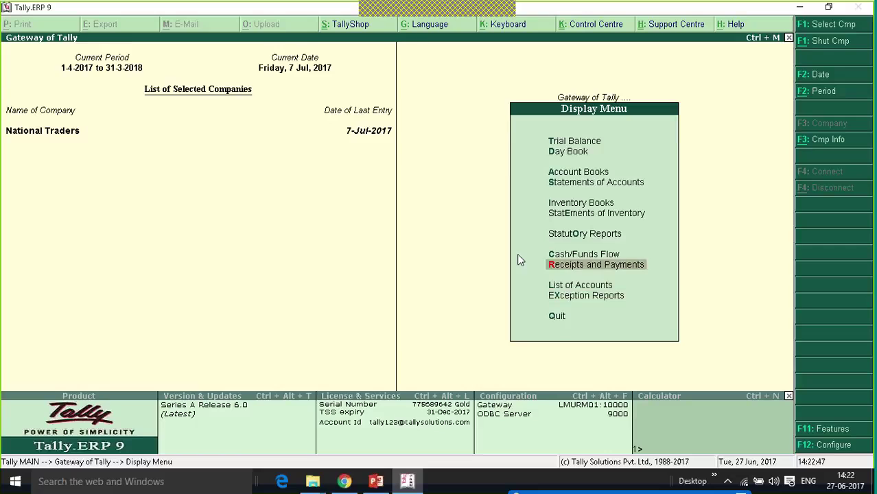
pyautogui.press('Return')
pyautogui.press('Down')
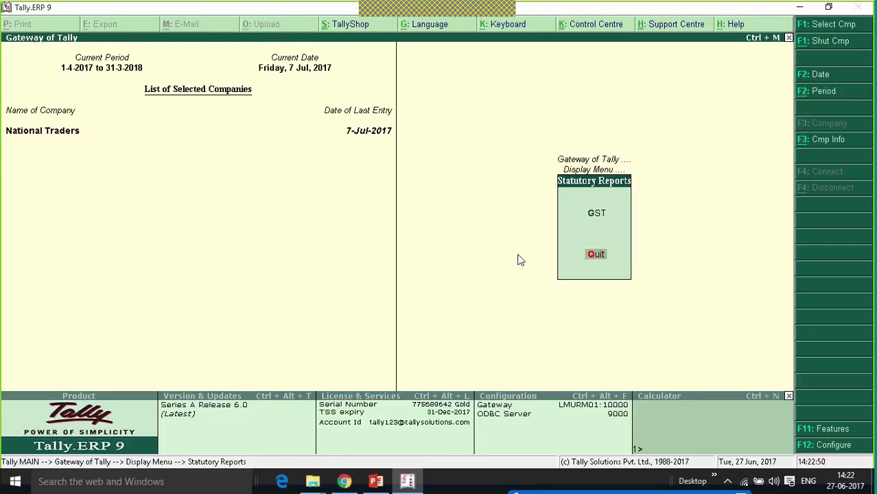
pyautogui.press('g')
pyautogui.press('Down')
pyautogui.press('Return')
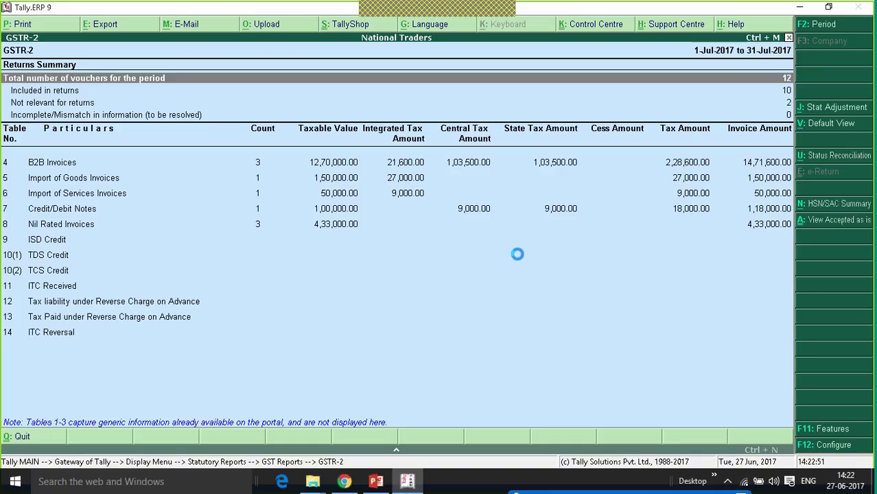
# - Review Nil Rated Invoices at 4,33,000 including 1,50,000 Composition Dealer Purchases
pyautogui.press('Down')
pyautogui.press('Down')
pyautogui.press('Down')
pyautogui.press('Down')
pyautogui.press('Down')
pyautogui.press('Down')
pyautogui.press('Down')
pyautogui.press('Down')
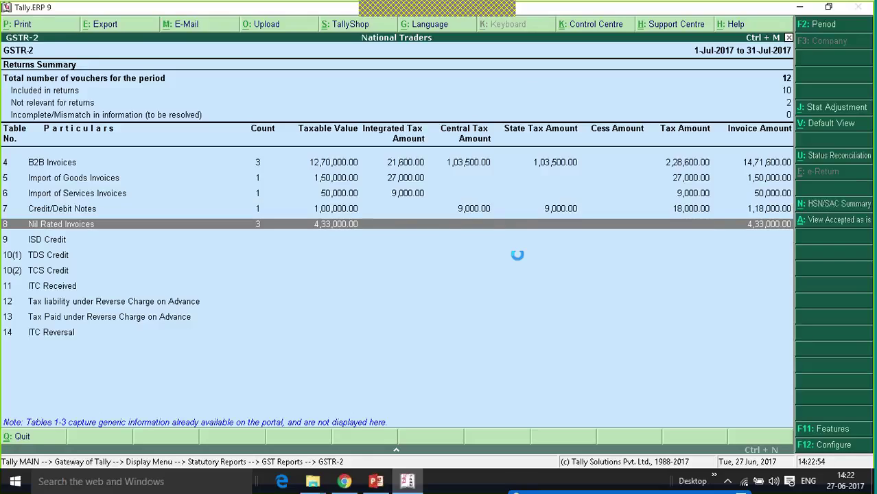
pyautogui.press('Return')
pyautogui.press('Down')
pyautogui.press('Down')
pyautogui.press('Down')
pyautogui.press('Down')
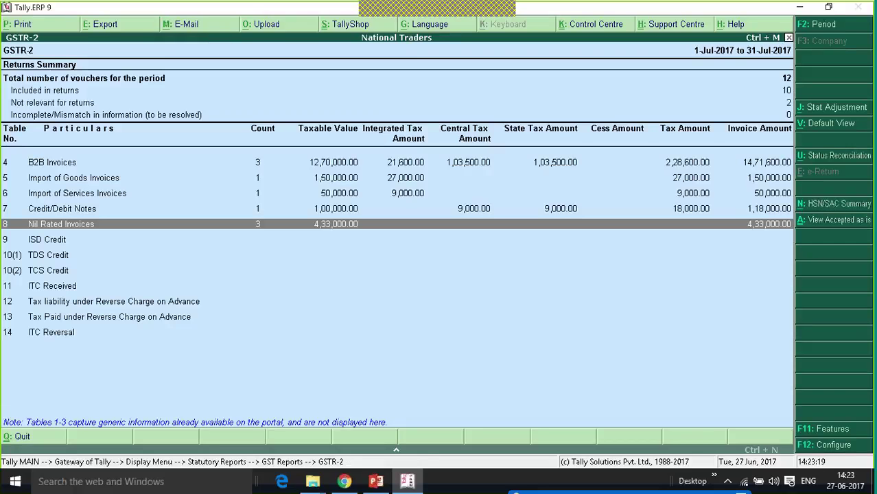
pyautogui.press('Down')
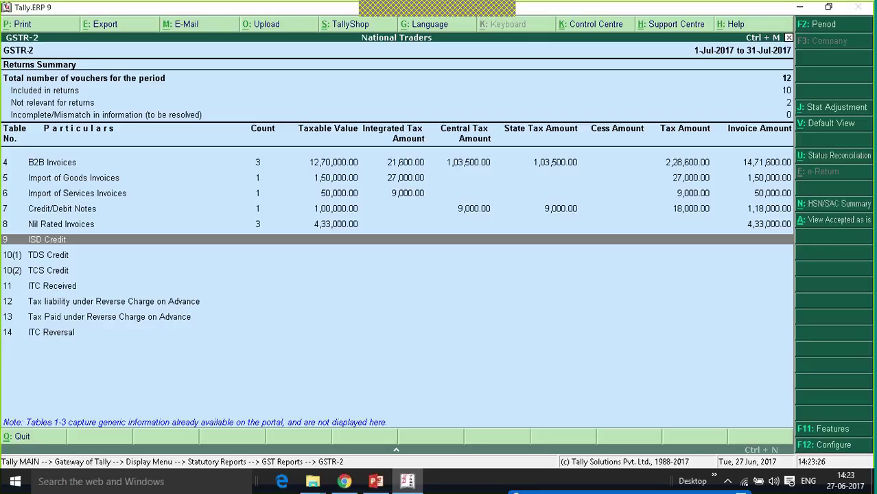
# - From the ISD Credit row, start a Stat Adjustment journal for Increase of Input Tax Credit via ISD Transfer
pyautogui.click(517, 254)
pyautogui.press('Up')
pyautogui.press('Down')
pyautogui.press('Up')
pyautogui.click(827, 110)
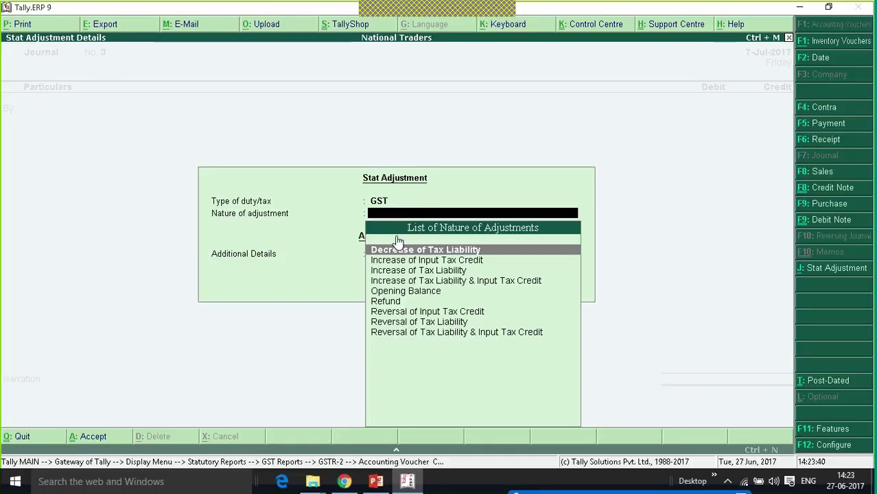
pyautogui.press('Down')
pyautogui.press('Return')
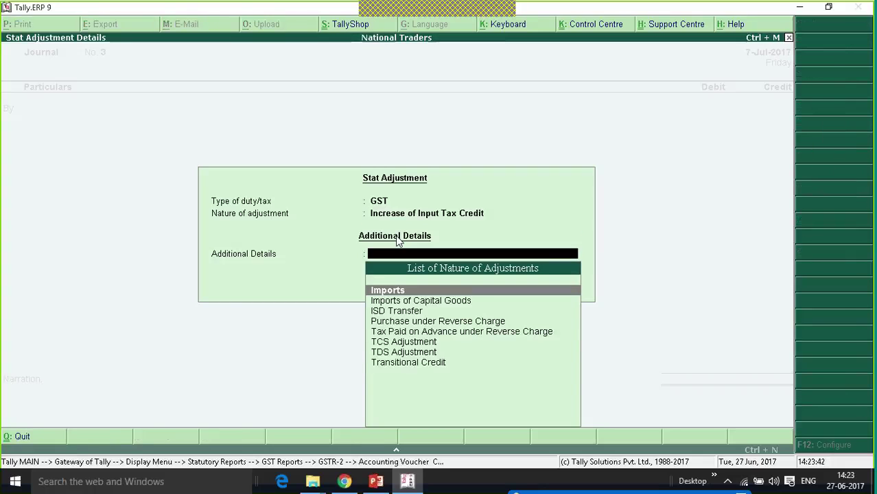
pyautogui.press('Down')
pyautogui.press('Down')
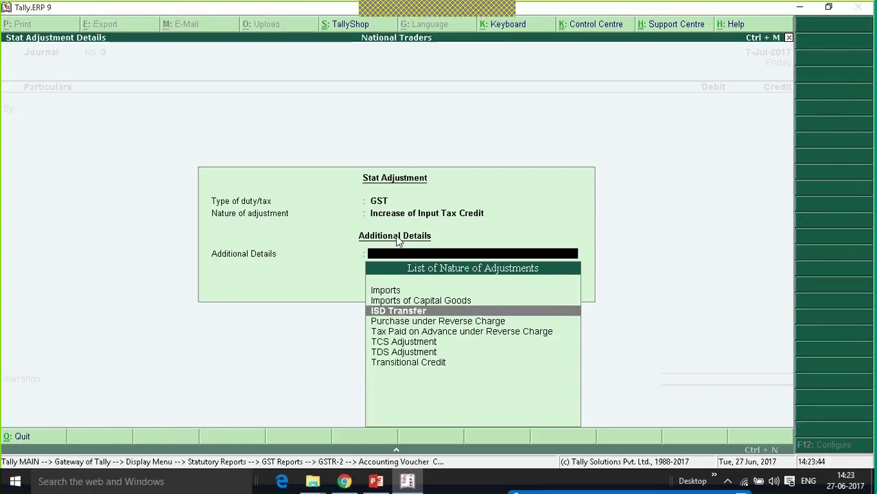
pyautogui.press('Return')
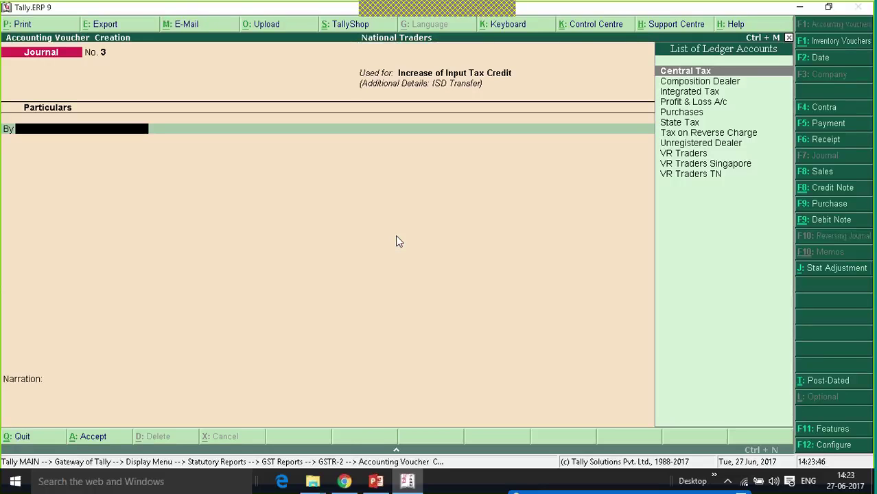
# - Debit Integrated Tax 2,000 and begin creating a new ledger named 'Head Office'
pyautogui.press('Down')
pyautogui.press('Down')
pyautogui.press('Down')
pyautogui.press('Up')
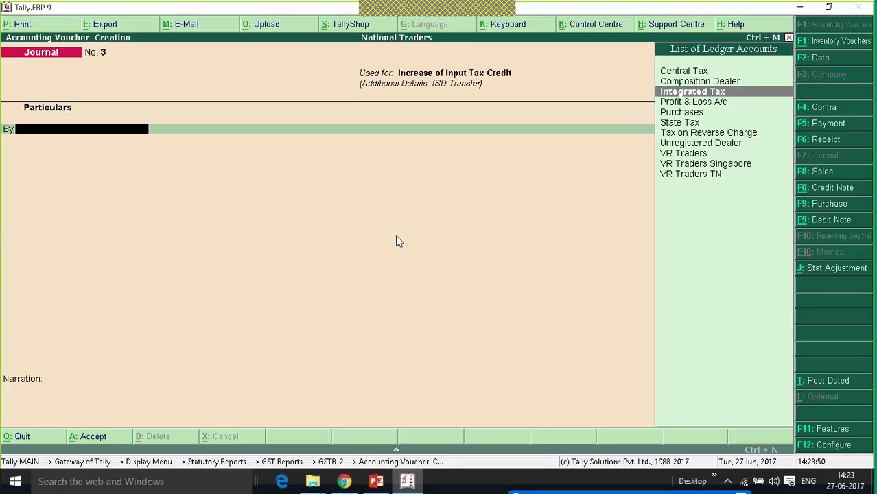
pyautogui.press('Return')
pyautogui.write('2000')
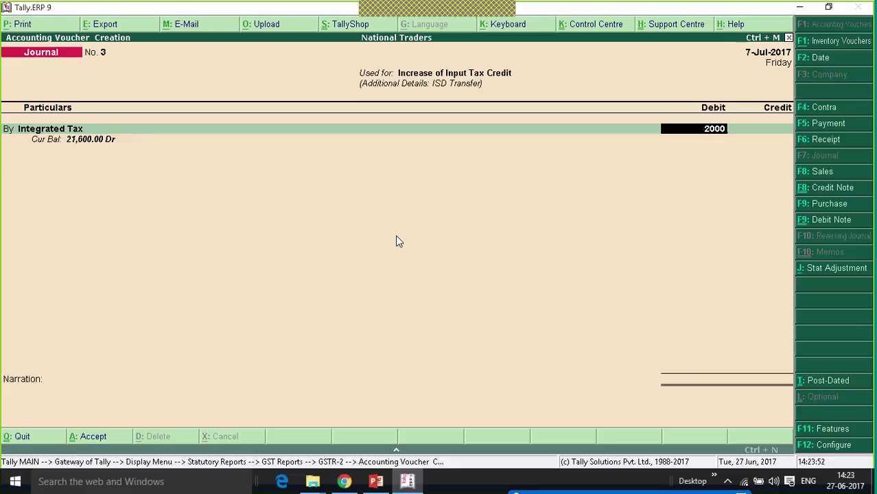
pyautogui.press('Return')
pyautogui.press('Return')
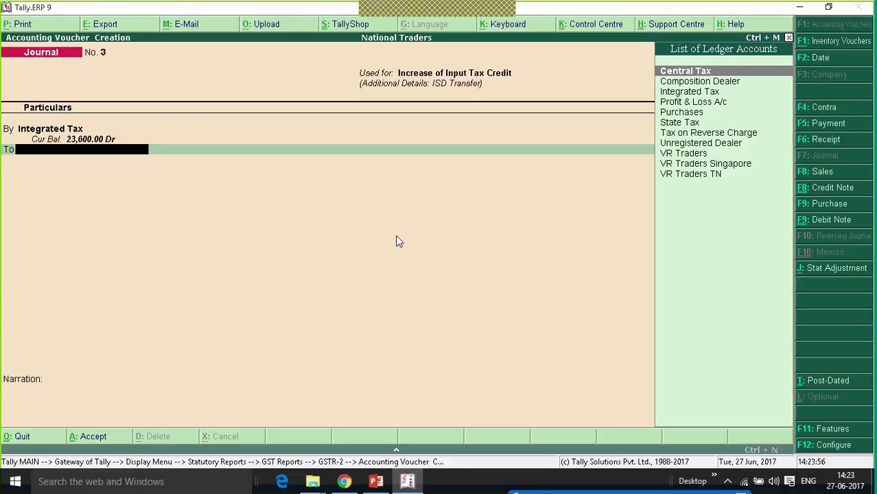
pyautogui.hotkey('alt', 'c')
pyautogui.write('Head')
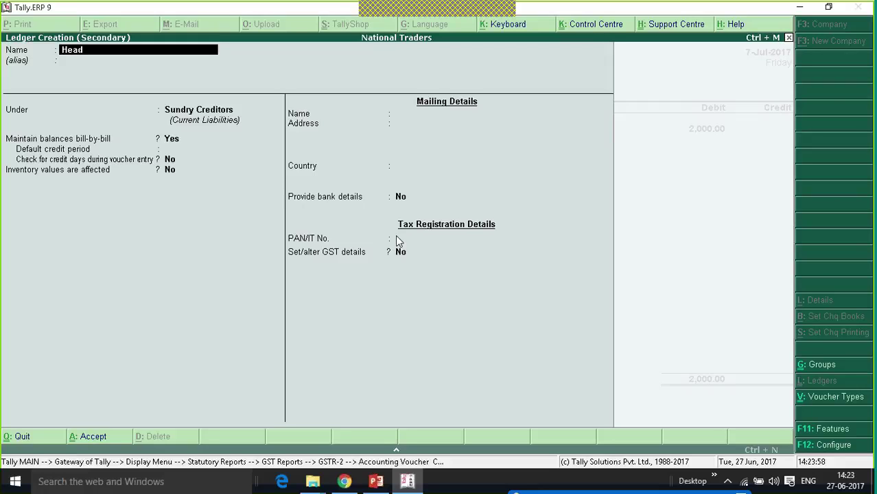
pyautogui.write(' Office')
# - Create the Head Office ledger under Indirect Incomes instead of Branch / Divisions
pyautogui.press('Return')
pyautogui.press('Return')
pyautogui.write('Bra')
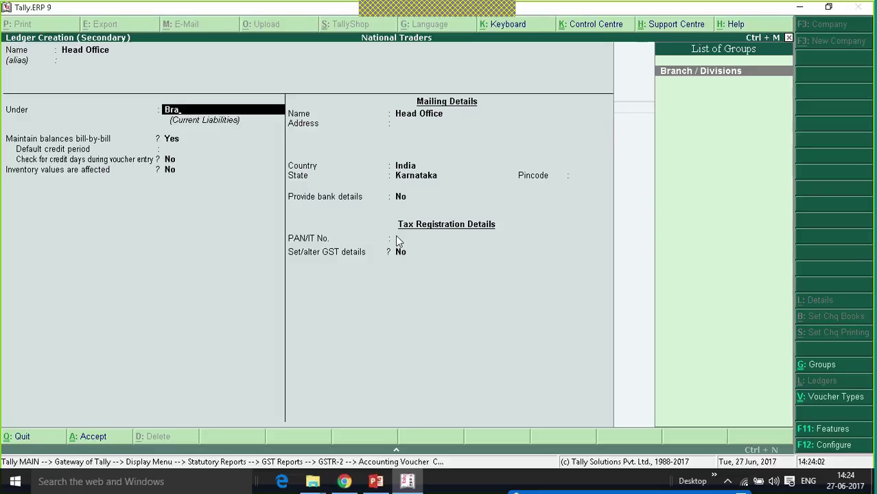
pyautogui.press('Return')
pyautogui.press('BackSpace')
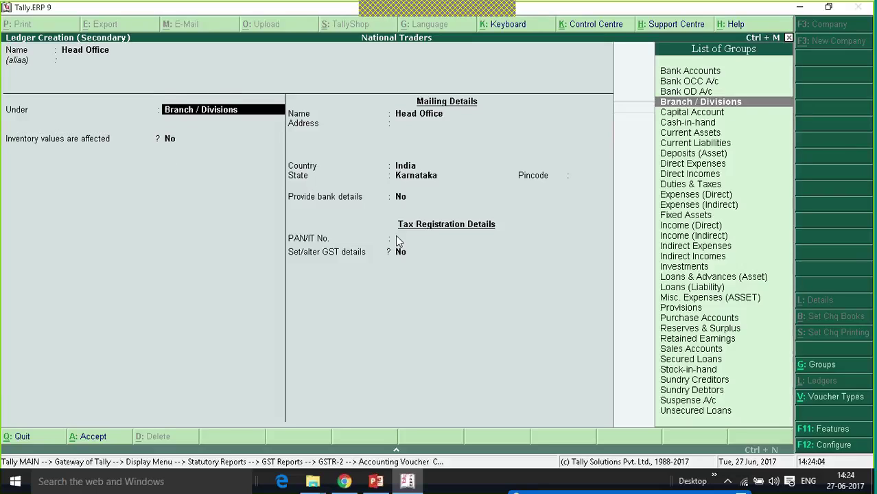
pyautogui.write('Ind')
pyautogui.press('Return')
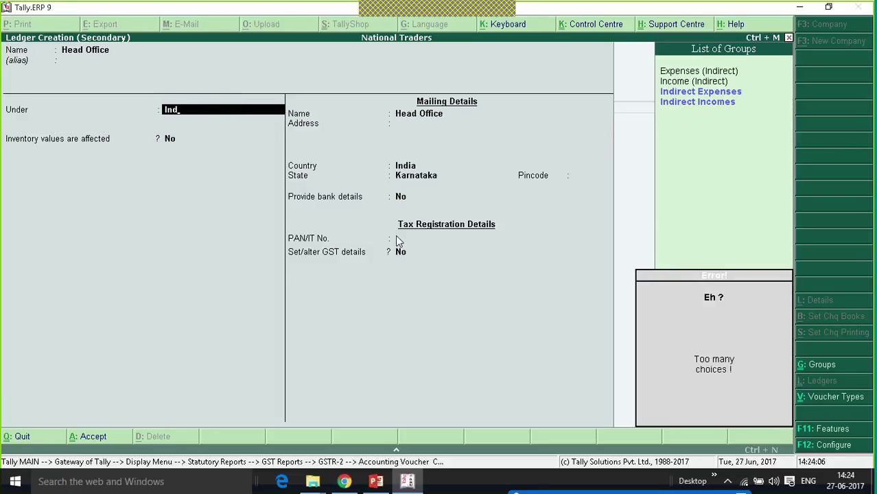
pyautogui.press('Down')
pyautogui.press('Up')
pyautogui.press('Down')
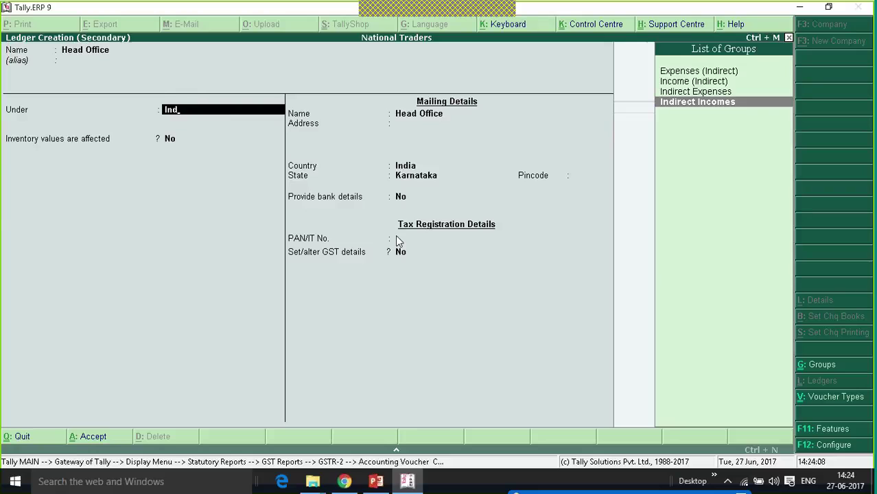
pyautogui.press('Return')
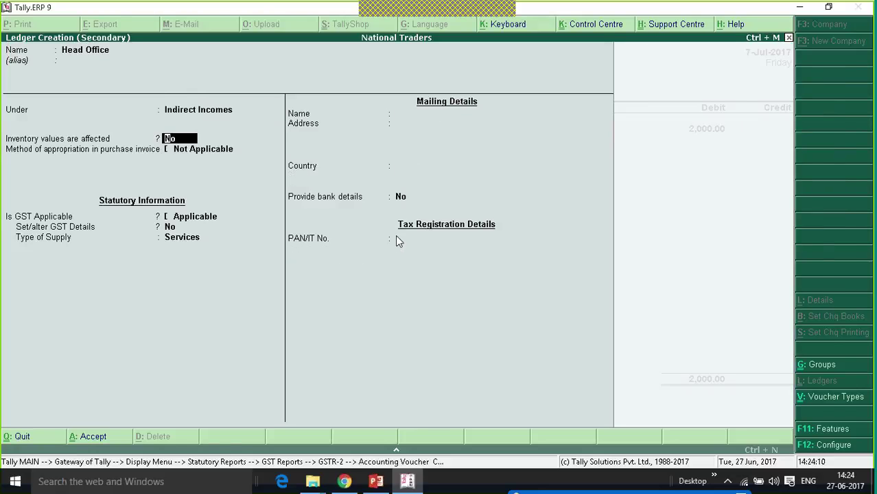
pyautogui.hotkey('ctrl', 'a')
# - Credit Head Office 2,000, save the ISD journal, and select GSTR-2's ISD Credit row
pyautogui.press('Return')
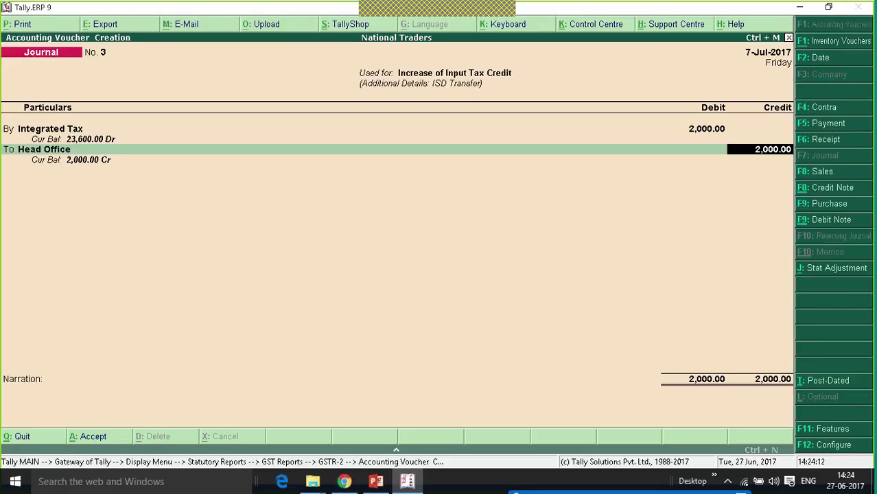
pyautogui.press('Return')
pyautogui.press('Return')
pyautogui.press('Return')
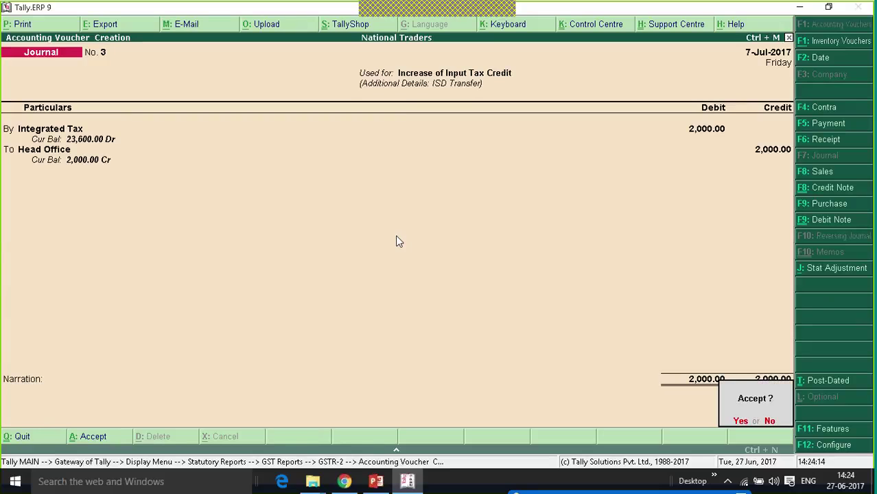
pyautogui.press('Return')
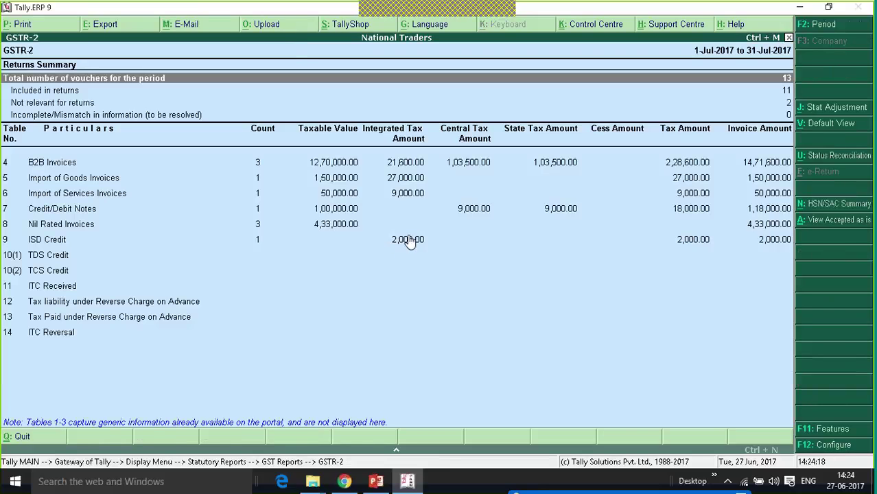
pyautogui.click(407, 241)
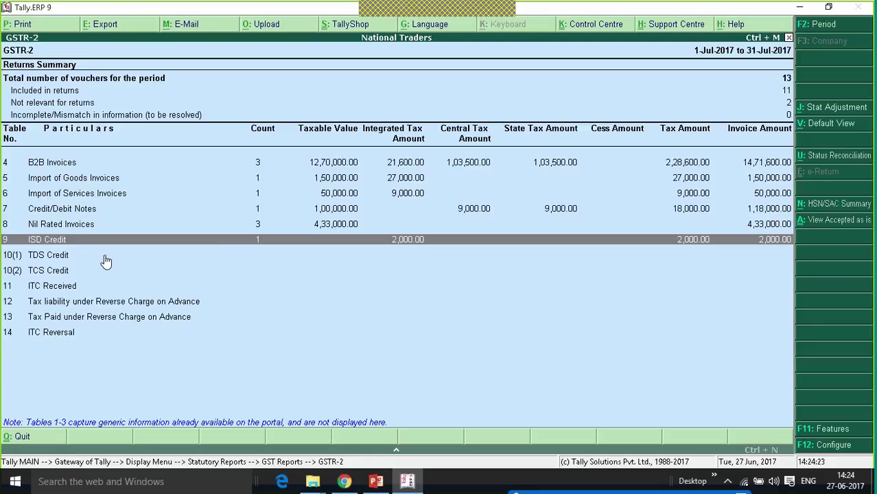
# - Start a Stat Adjustment journal for Increase of Input Tax Credit with TDS Adjustment
pyautogui.click(834, 109)
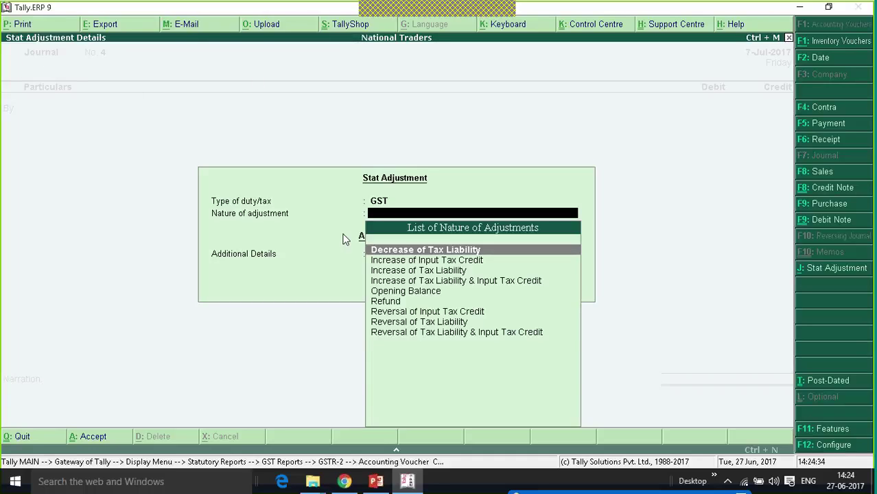
pyautogui.press('Down')
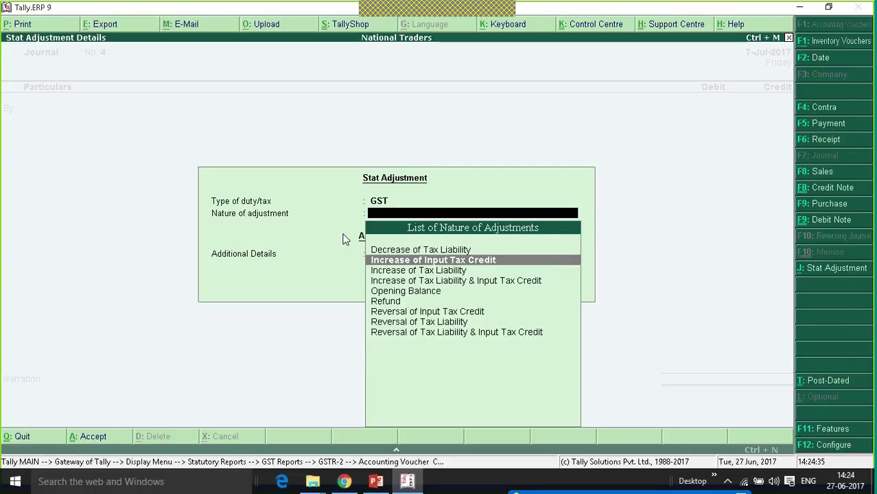
pyautogui.press('Return')
pyautogui.press('Down')
pyautogui.press('Down')
pyautogui.press('Down')
pyautogui.press('Down')
pyautogui.press('Down')
pyautogui.press('Down')
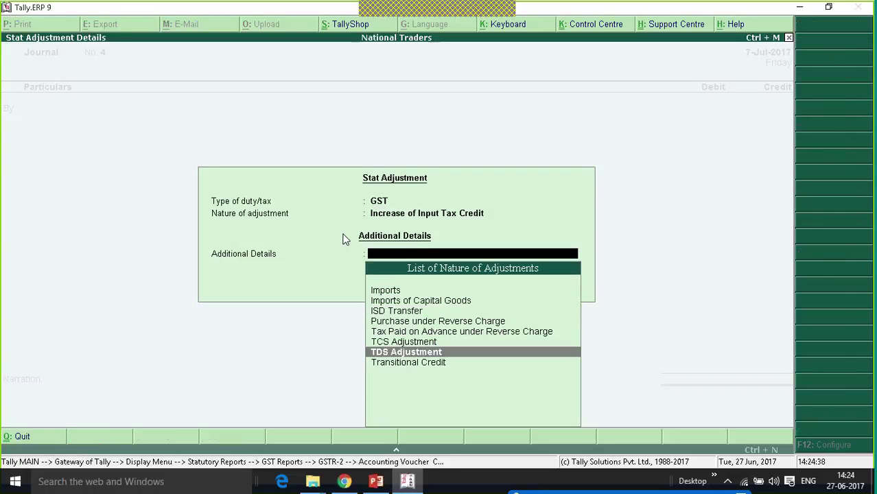
pyautogui.press('Return')
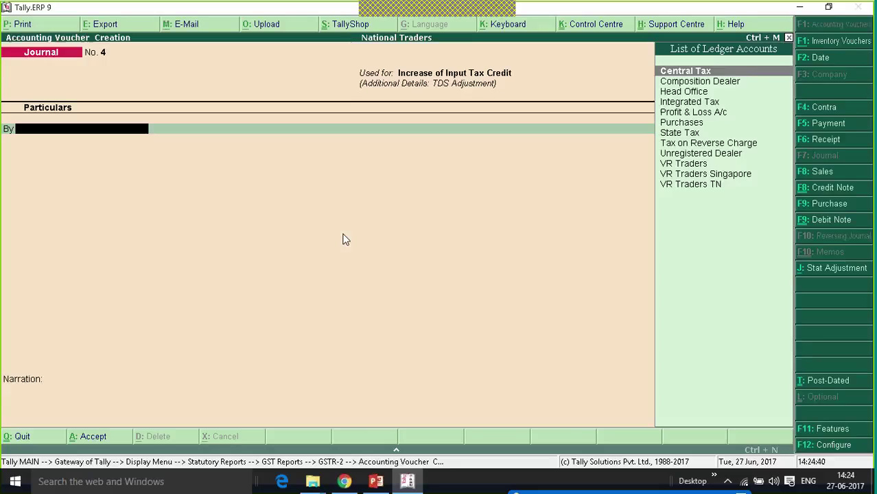
# - Debit the Integrated Tax ledger with 1,000
pyautogui.press('Down')
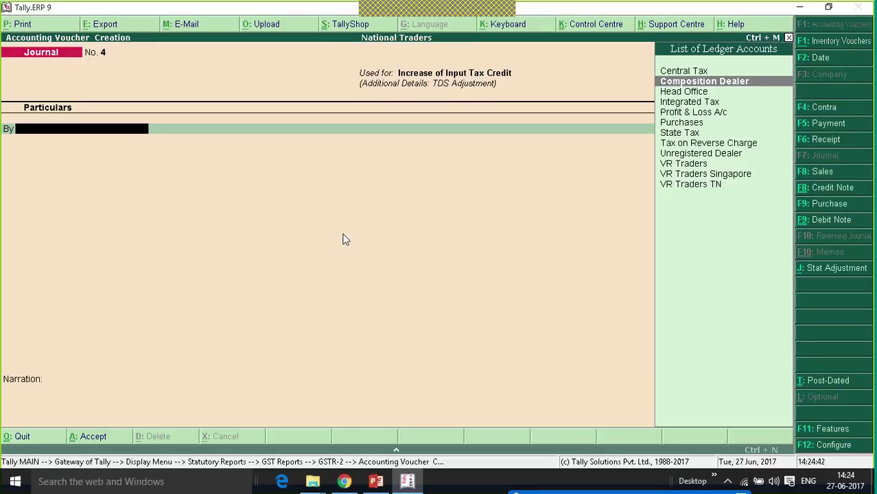
pyautogui.press('Down')
pyautogui.press('Down')
pyautogui.press('Down')
pyautogui.press('Down')
pyautogui.press('Down')
pyautogui.press('Up')
pyautogui.press('Up')
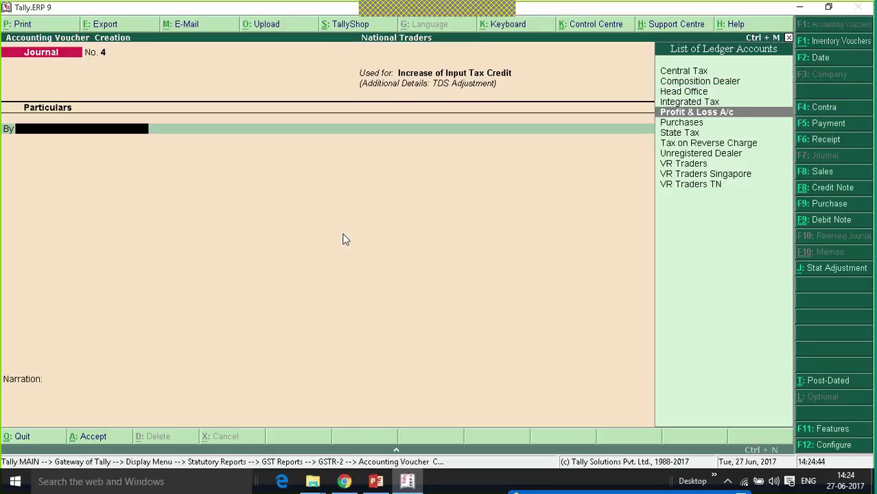
pyautogui.press('Up')
pyautogui.press('Up')
pyautogui.press('Down')
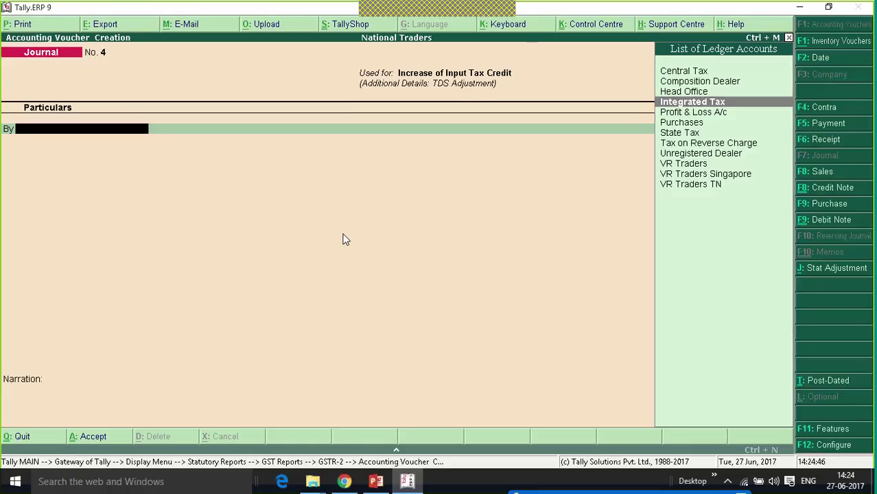
pyautogui.press('Return')
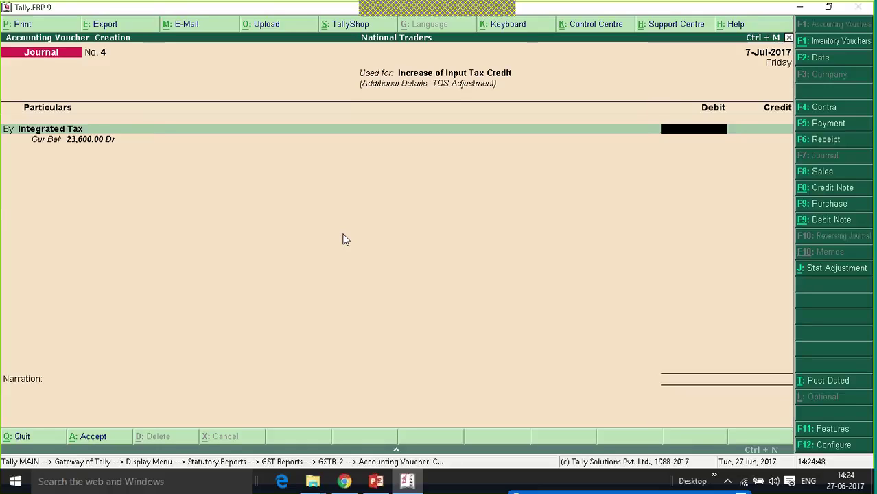
pyautogui.write('1000')
pyautogui.press('Return')
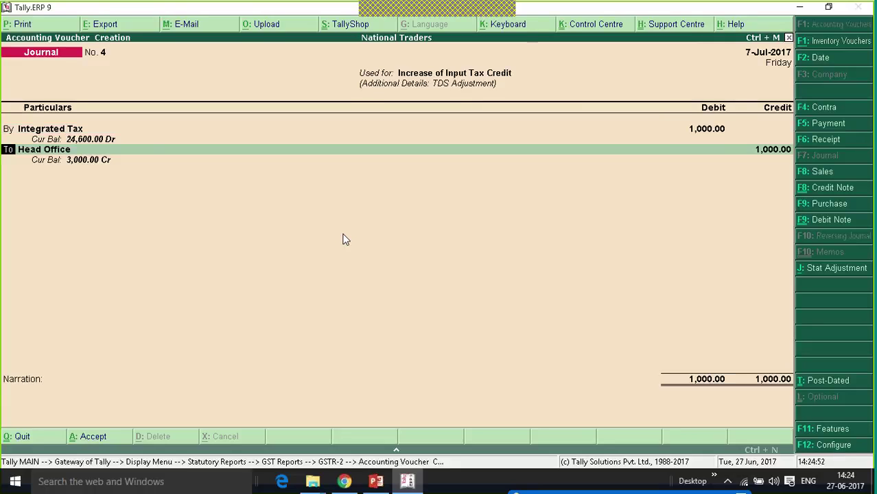
# - Begin creating a new credit ledger named 'TDS Expense'
pyautogui.press('Return')
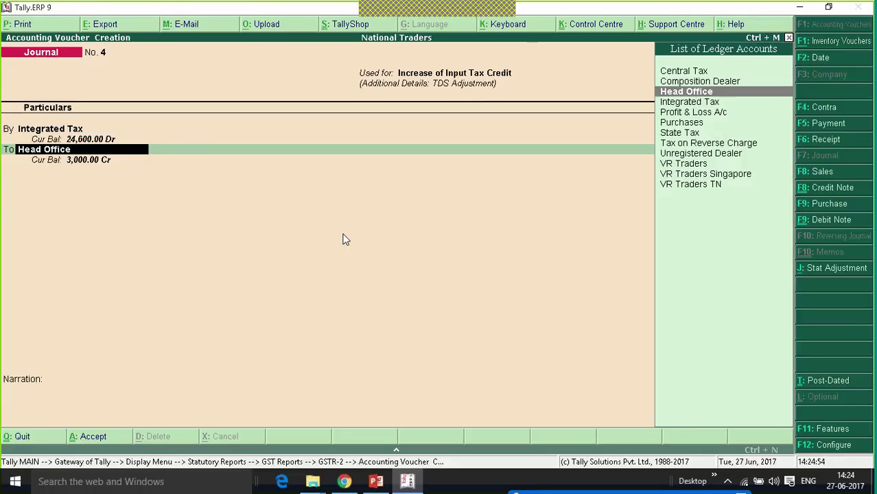
pyautogui.hotkey('alt', 'c')
pyautogui.write('TDS')
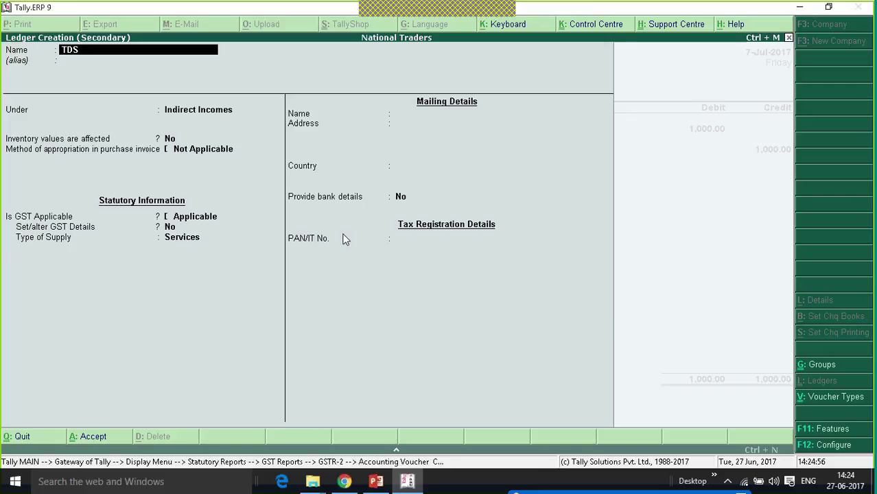
pyautogui.write(' Expense')
# - Place TDS Expense under Indirect Expenses, skip tax classification, and save Journal No. 4
pyautogui.press('Return')
pyautogui.write('Ex')
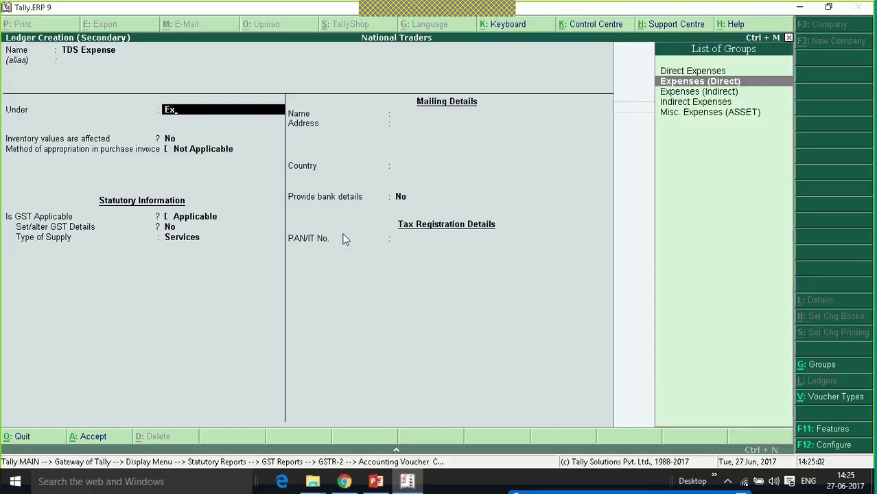
pyautogui.press('Down')
pyautogui.press('Return')
pyautogui.hotkey('ctrl', 'a')
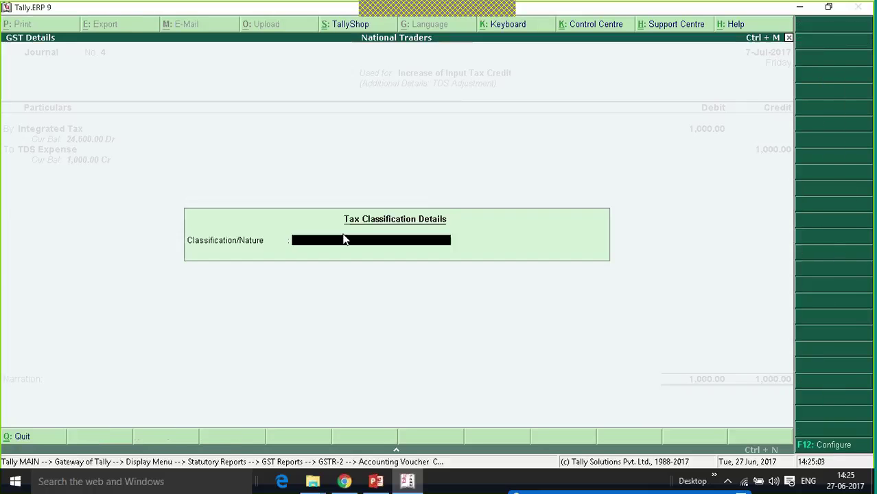
pyautogui.press('Return')
pyautogui.press('Return')
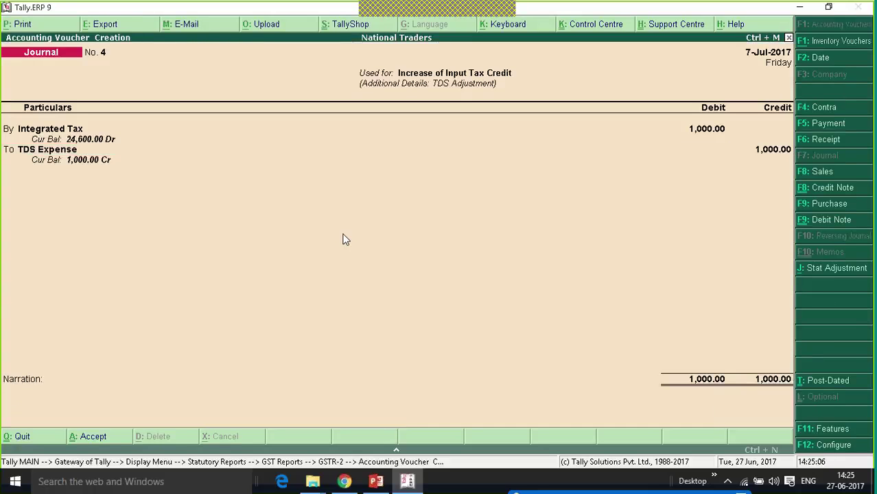
pyautogui.hotkey('ctrl', 'a')
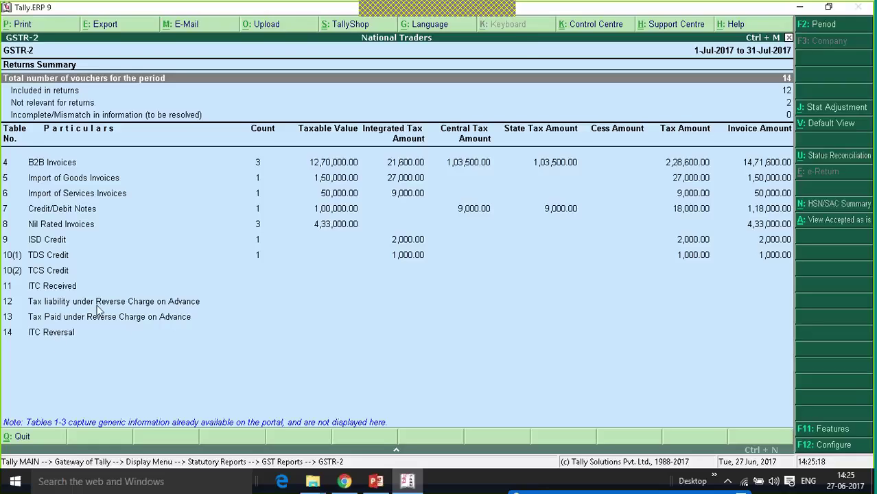
pyautogui.click(142, 304)
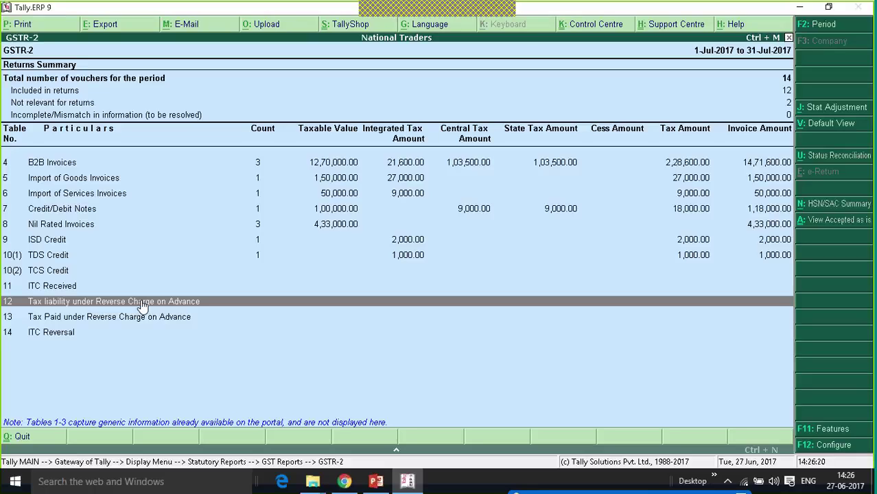
# - Return to Gateway of Tally and open Payment voucher No. 2 dated 7-Jul-2017
pyautogui.press('Escape')
pyautogui.press('Escape')
pyautogui.press('Escape')
pyautogui.press('Escape')
pyautogui.press('Escape')
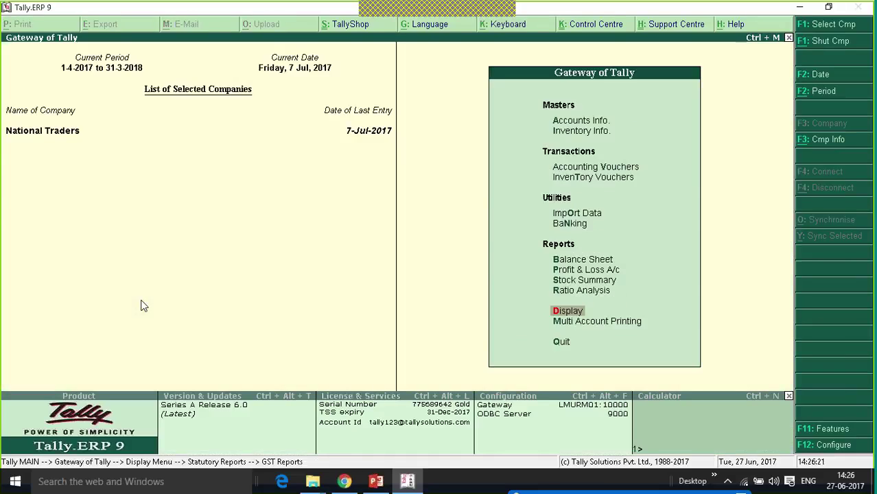
pyautogui.press('Escape')
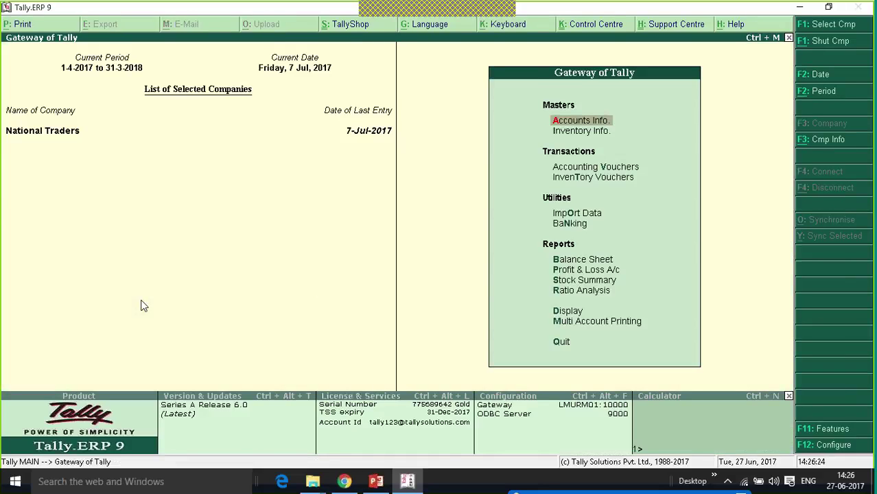
pyautogui.press('Down')
pyautogui.press('Down')
pyautogui.press('Return')
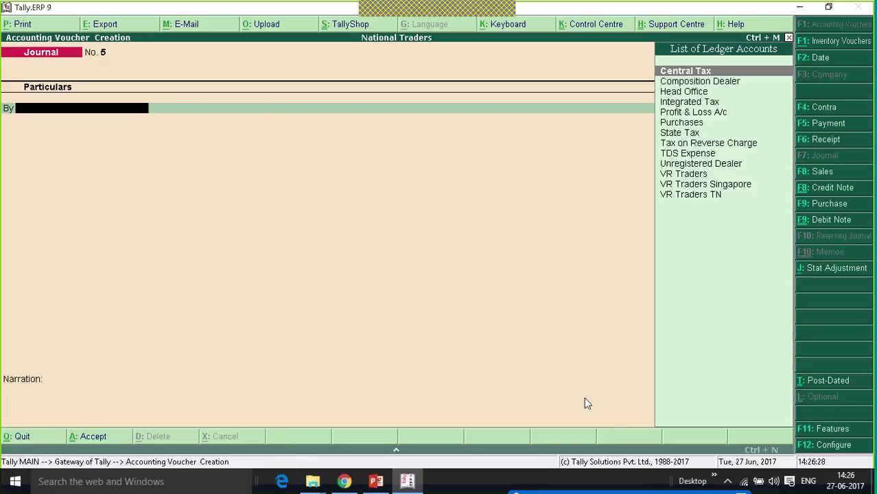
pyautogui.click(826, 124)
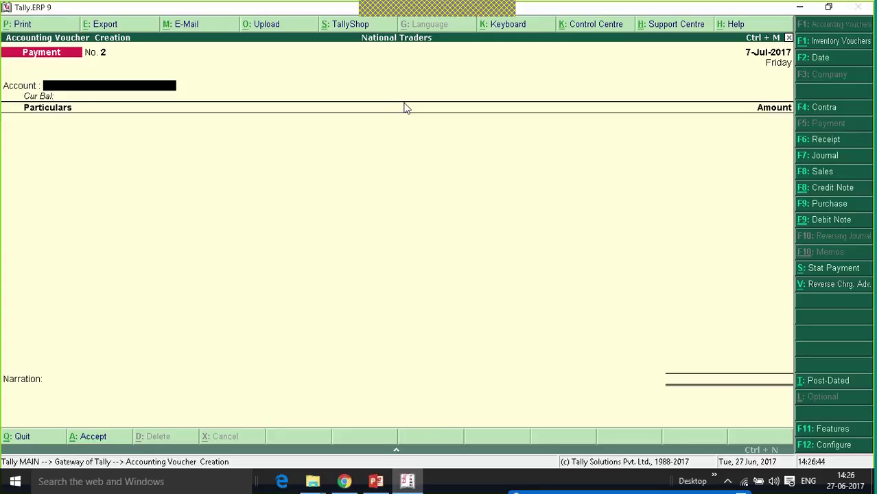
# - Mark the payment as a reverse-charge advance from Kotak Bank to Unregistered Dealer
pyautogui.click(841, 286)
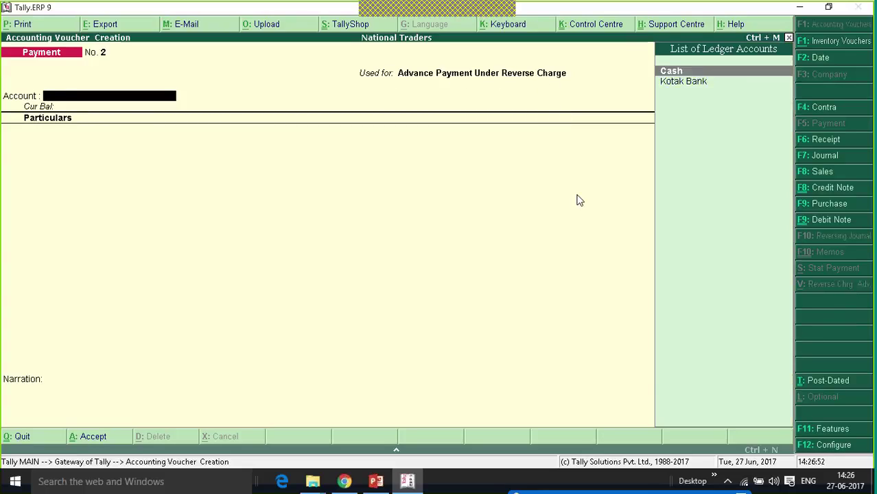
pyautogui.press('Down')
pyautogui.press('Return')
pyautogui.press('Down')
pyautogui.press('Down')
pyautogui.press('Down')
pyautogui.press('Down')
pyautogui.press('Down')
pyautogui.press('Down')
pyautogui.press('Down')
pyautogui.press('Down')
pyautogui.press('Down')
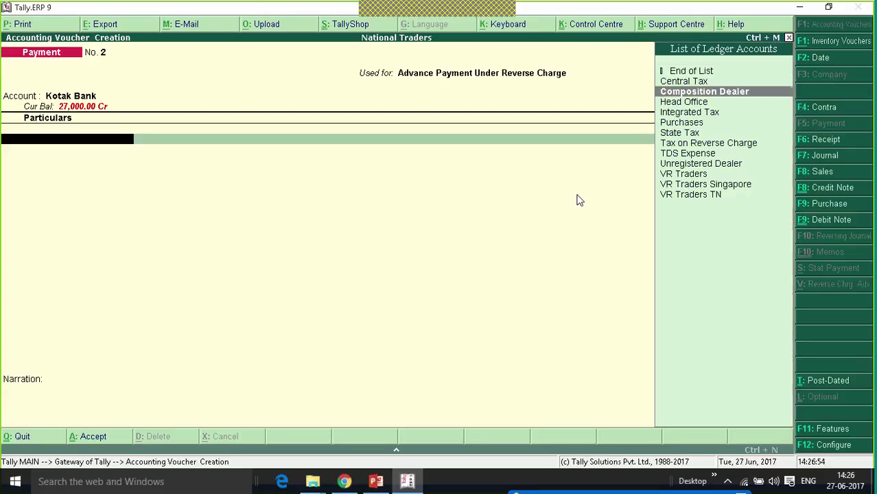
pyautogui.press('Return')
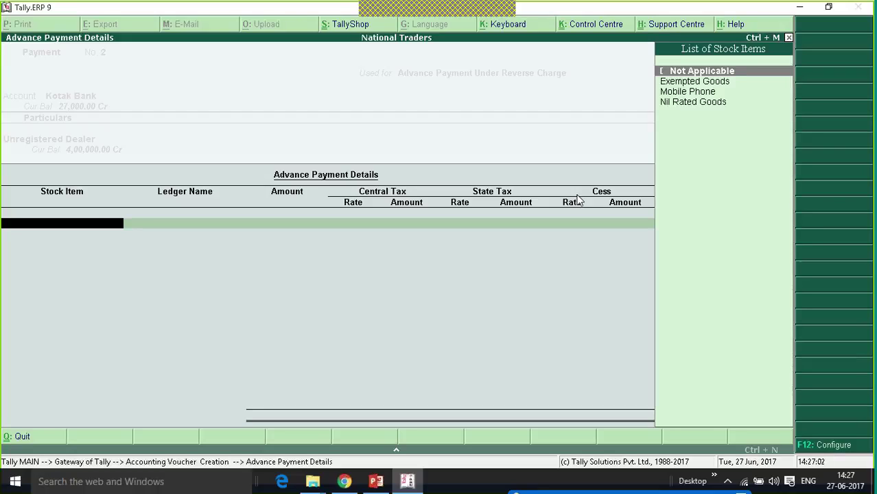
# - Enter advance details: stock item Not Applicable, Purchases ledger, amount 1,00,000
pyautogui.press('Return')
pyautogui.press('Down')
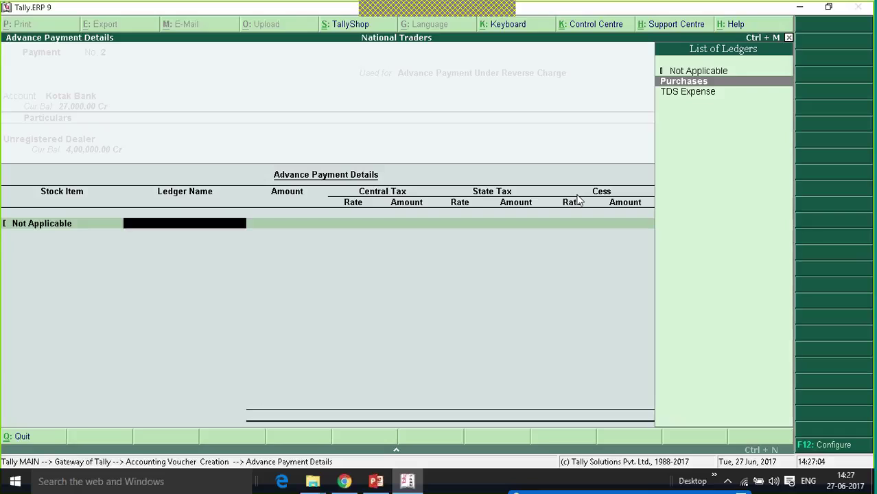
pyautogui.press('Return')
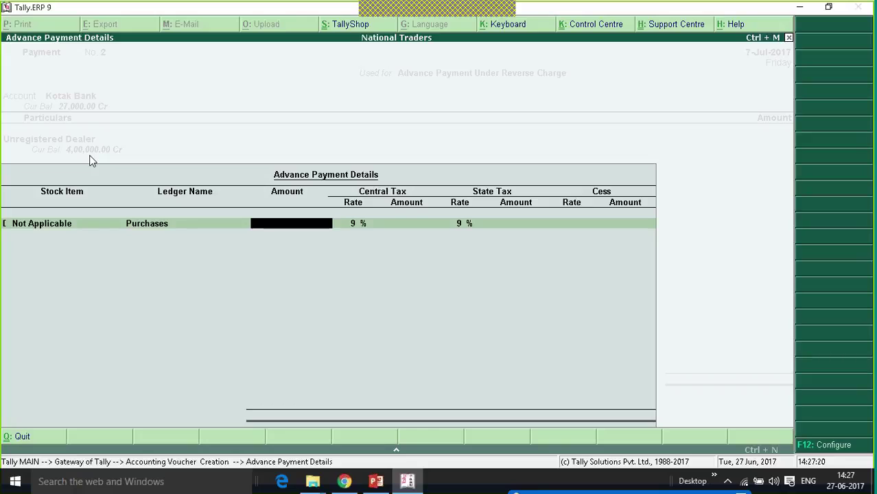
pyautogui.write('1,00,00')
pyautogui.write('0')
pyautogui.press('Return')
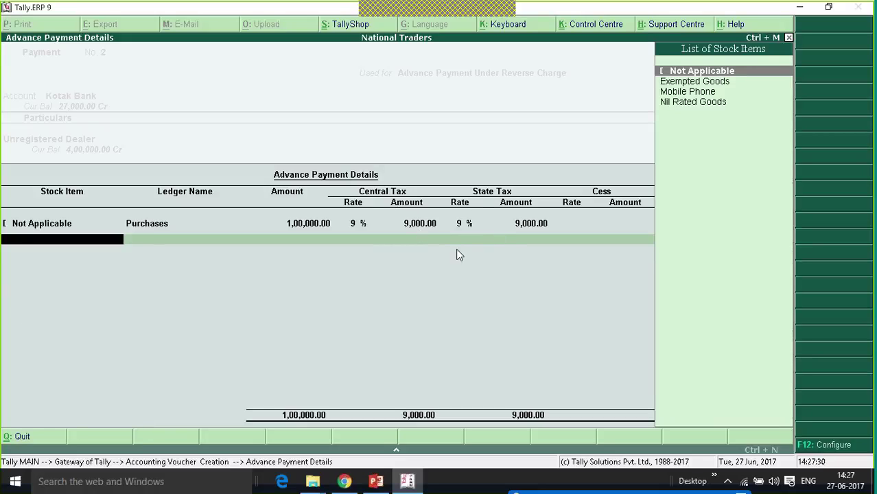
pyautogui.press('Return')
pyautogui.press('Return')
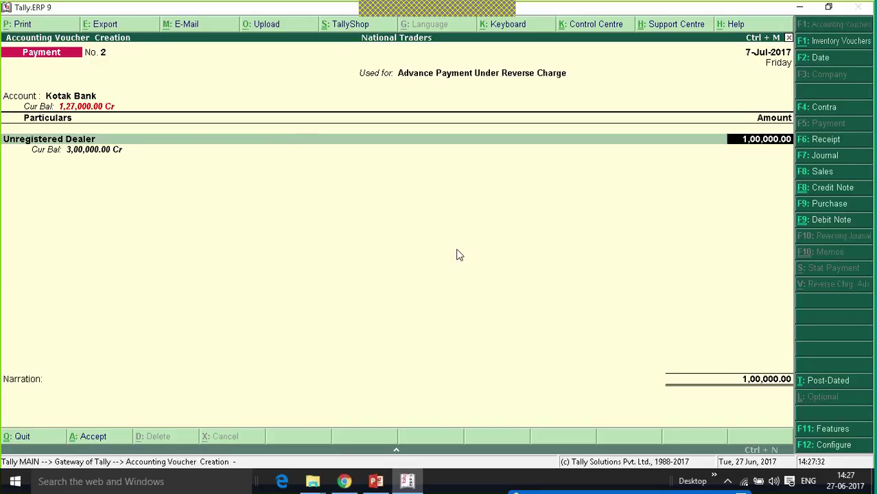
pyautogui.press('Return')
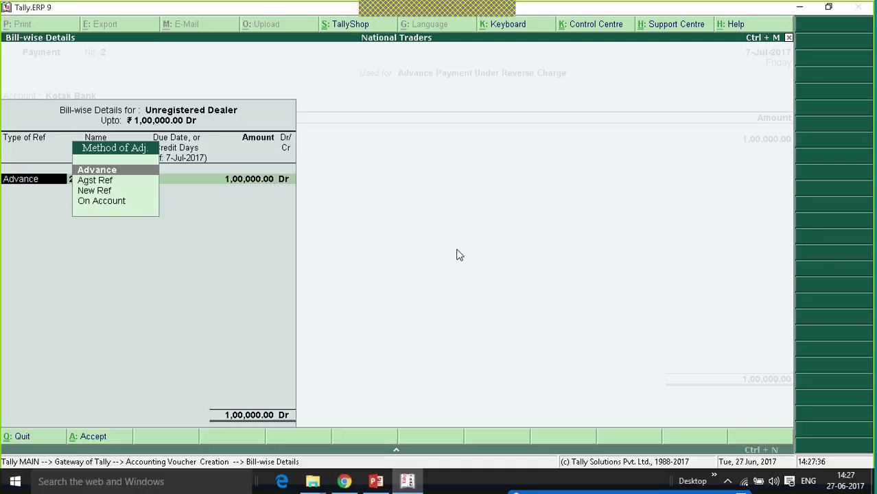
# - Set the dealer's bill-wise adjustment to Advance
pyautogui.press('Return')
pyautogui.press('Return')
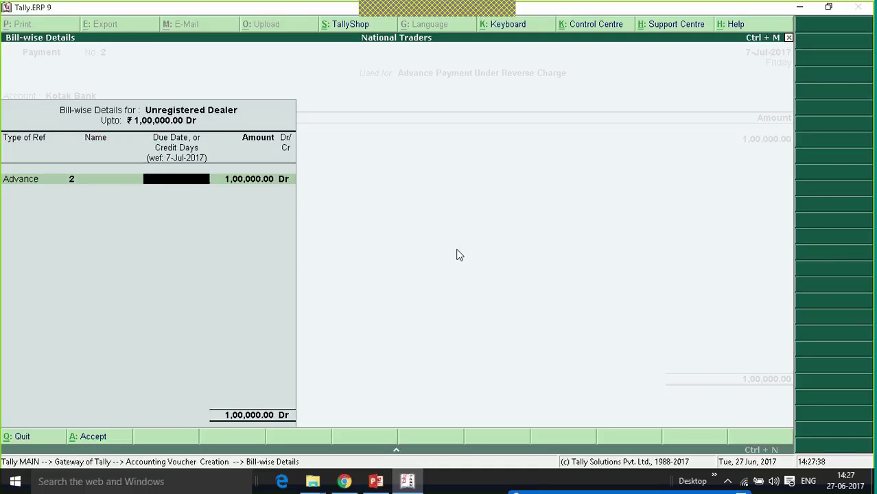
pyautogui.press('Return')
pyautogui.press('Return')
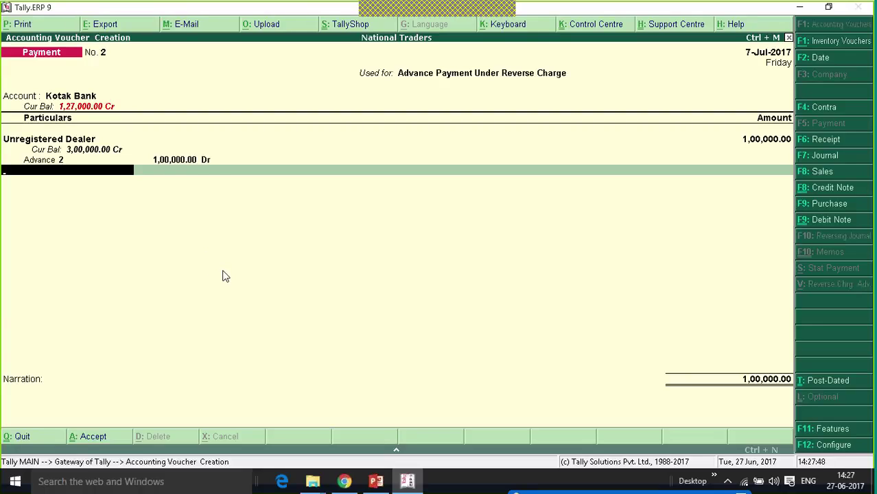
pyautogui.press('BackSpace')
pyautogui.press('BackSpace')
pyautogui.press('Return')
pyautogui.press('Return')
pyautogui.press('Return')
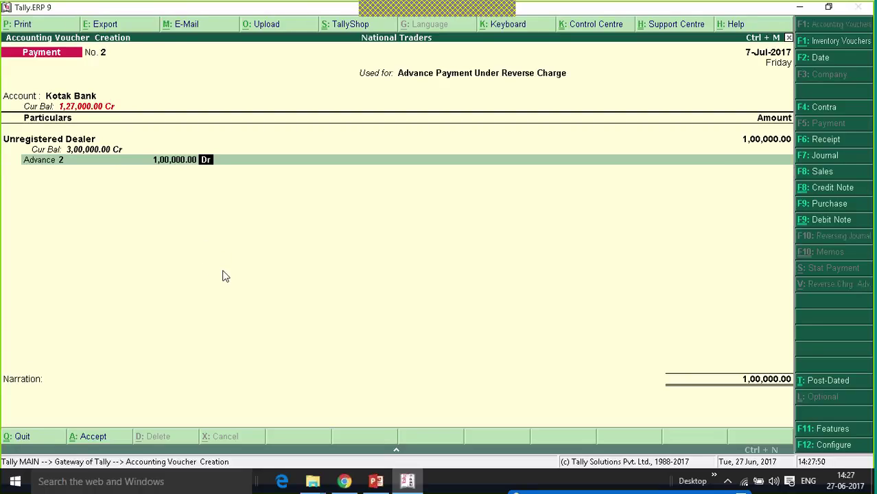
pyautogui.press('Return')
pyautogui.press('BackSpace')
pyautogui.press('BackSpace')
pyautogui.press('BackSpace')
pyautogui.press('BackSpace')
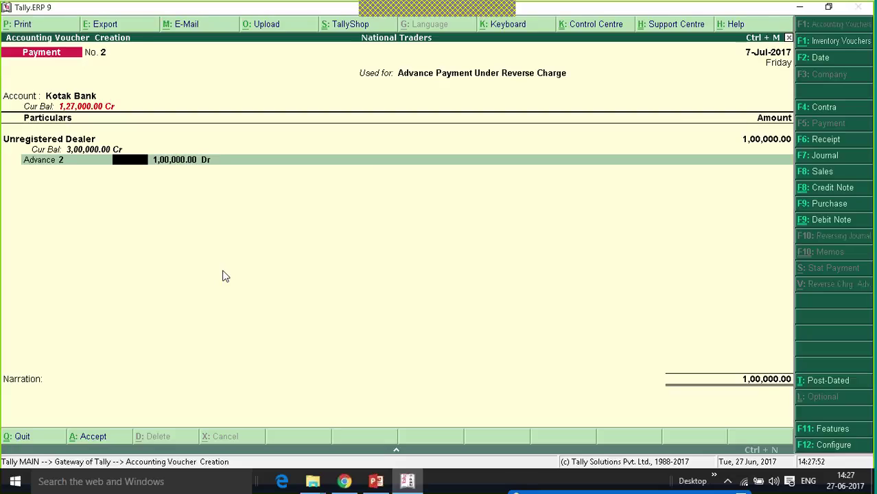
pyautogui.press('Return')
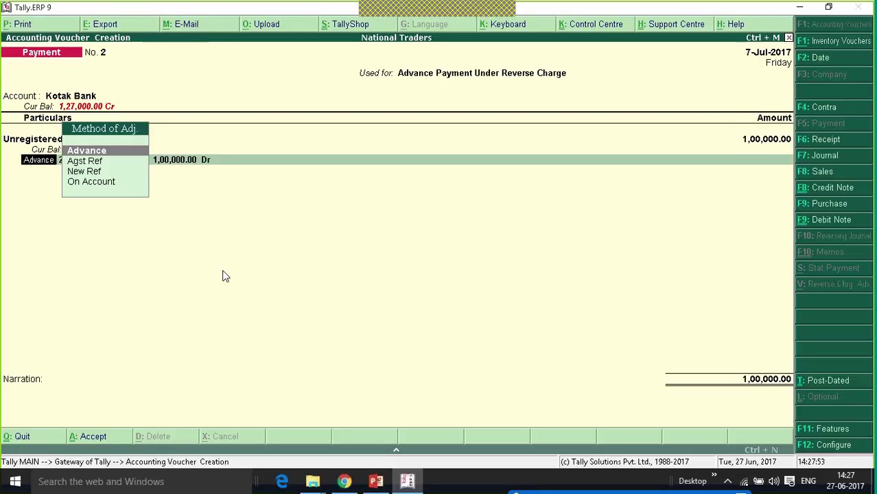
pyautogui.press('Return')
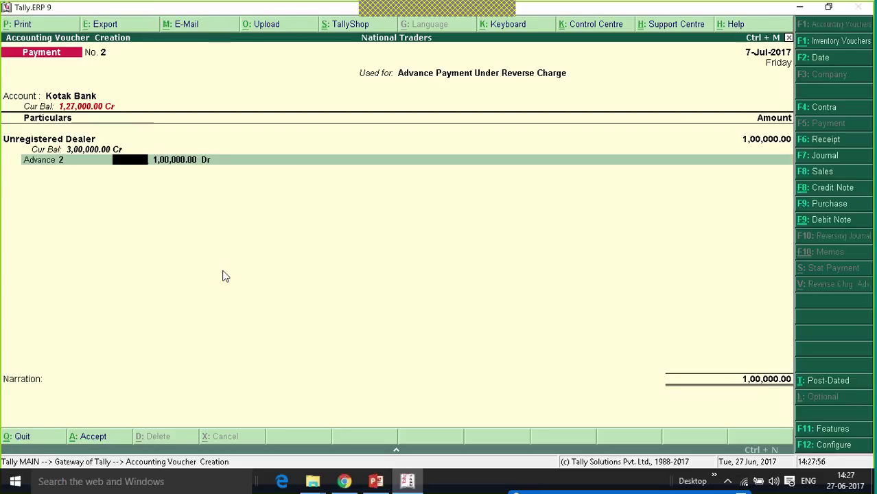
pyautogui.press('Return')
pyautogui.press('Return')
pyautogui.press('Return')
pyautogui.press('BackSpace')
pyautogui.press('BackSpace')
pyautogui.press('BackSpace')
pyautogui.press('BackSpace')
pyautogui.press('BackSpace')
pyautogui.press('BackSpace')
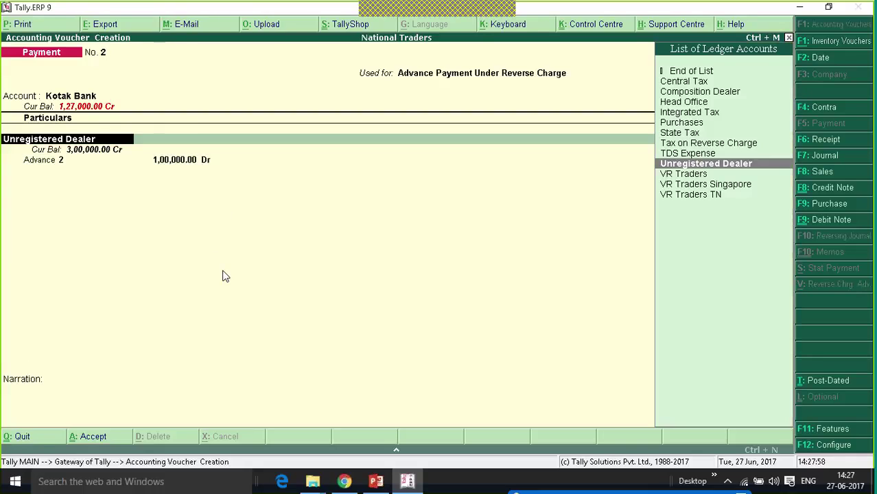
# - Review the advance's 9% central and state taxes and bring up the save prompt
pyautogui.press('Return')
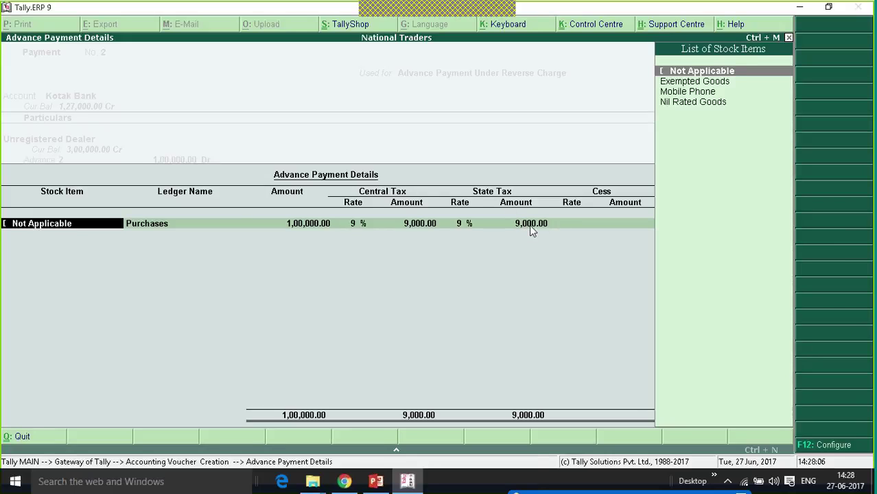
pyautogui.press('Return')
pyautogui.press('Return')
pyautogui.press('Return')
pyautogui.press('Return')
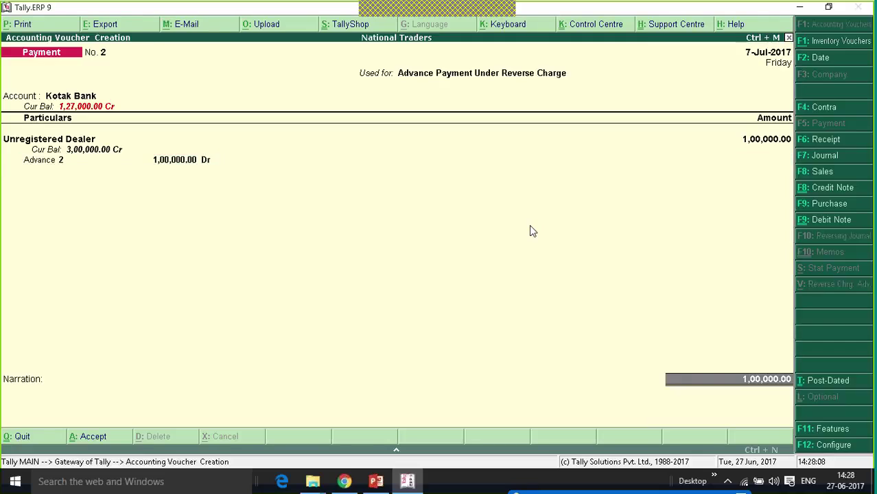
pyautogui.press('Return')
pyautogui.press('Return')
pyautogui.press('Return')
pyautogui.press('Return')
pyautogui.press('Return')
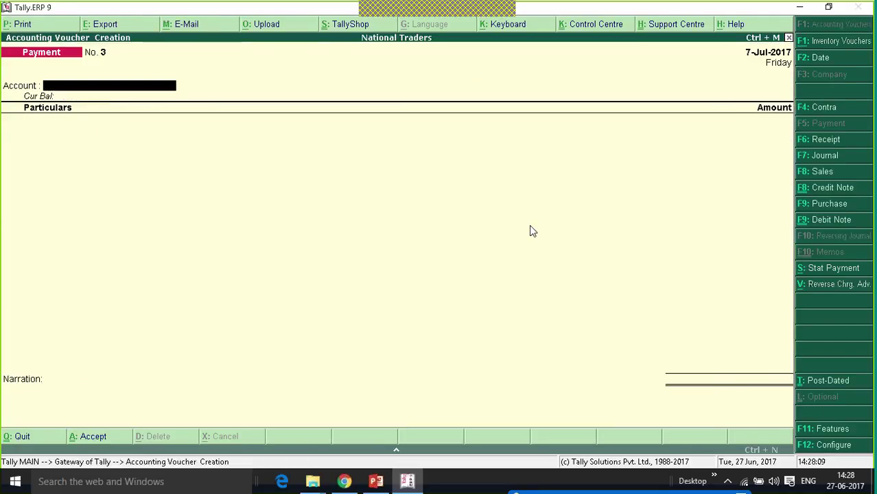
# - Save the payment, open Display > Statutory Reports > GST Reports > GSTR-2, and reach the reverse-charge advance row
pyautogui.press('Escape')
pyautogui.press('Return')
pyautogui.press('Up')
pyautogui.press('Up')
pyautogui.press('Up')
pyautogui.press('Up')
pyautogui.press('Up')
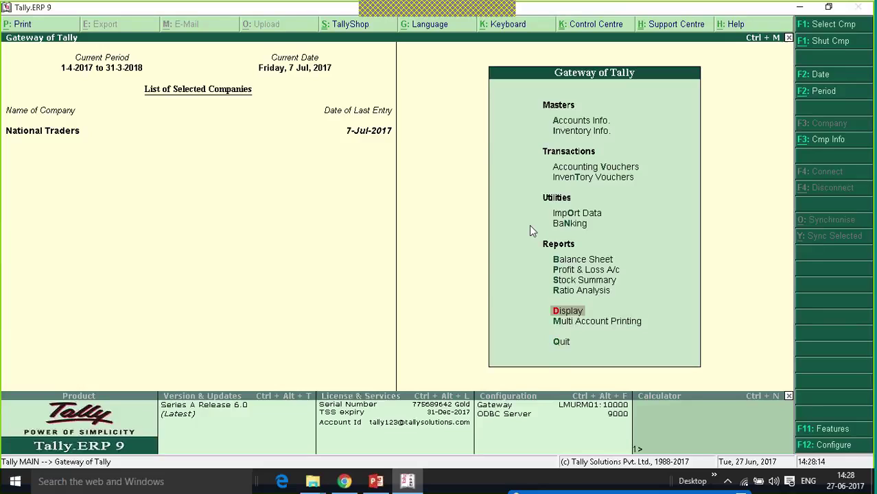
pyautogui.press('Return')
pyautogui.press('Up')
pyautogui.press('Up')
pyautogui.press('Up')
pyautogui.press('Up')
pyautogui.press('Up')
pyautogui.press('Up')
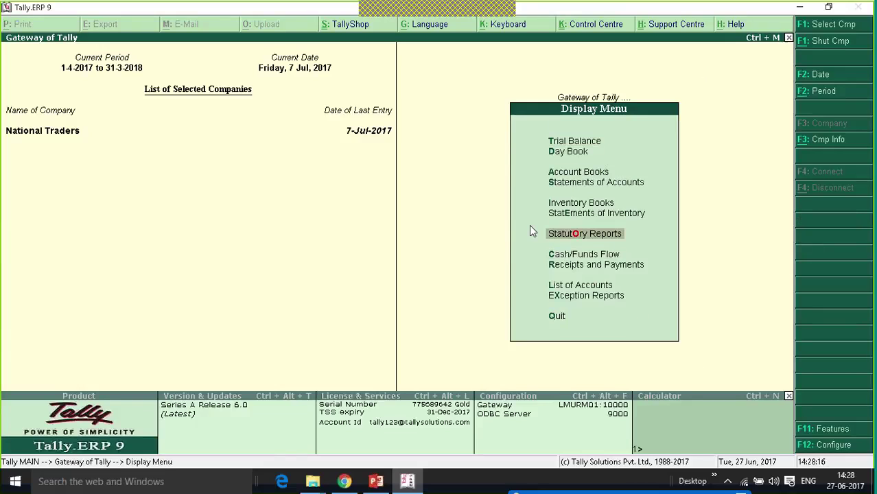
pyautogui.press('Return')
pyautogui.press('Up')
pyautogui.press('Up')
pyautogui.press('Return')
pyautogui.press('Up')
pyautogui.press('Up')
pyautogui.press('Up')
pyautogui.press('Up')
pyautogui.press('Up')
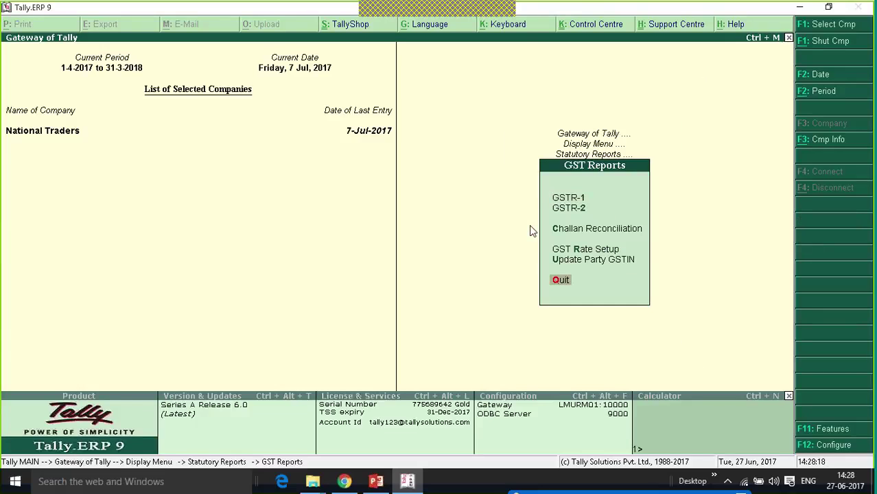
pyautogui.press('Return')
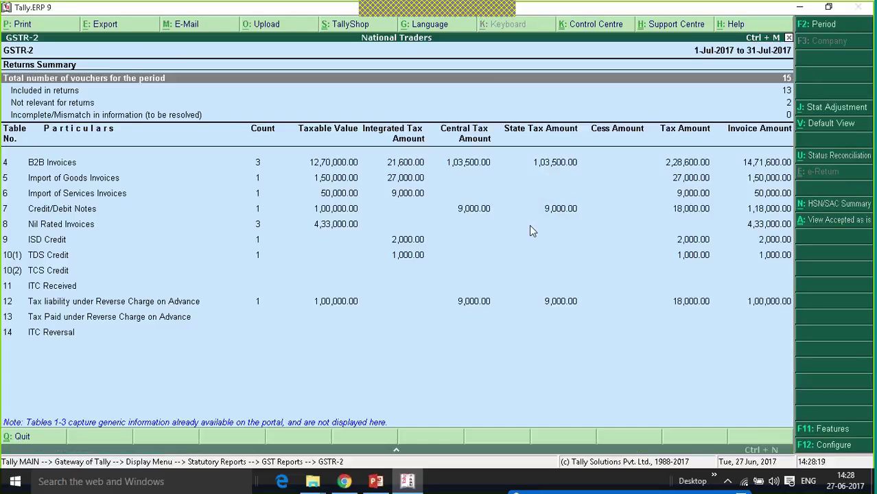
pyautogui.press('Down')
pyautogui.press('Down')
pyautogui.press('Down')
pyautogui.press('Down')
pyautogui.press('Down')
pyautogui.press('Down')
pyautogui.press('Down')
pyautogui.press('Down')
pyautogui.press('Down')
pyautogui.press('Down')
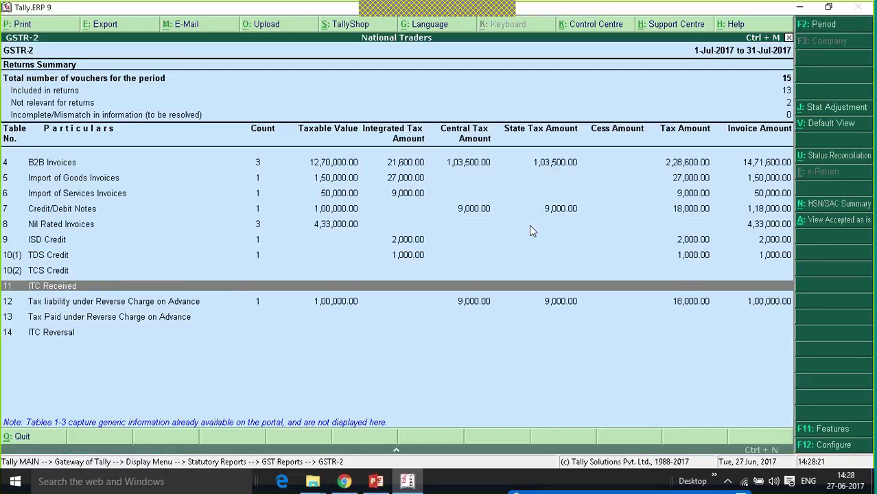
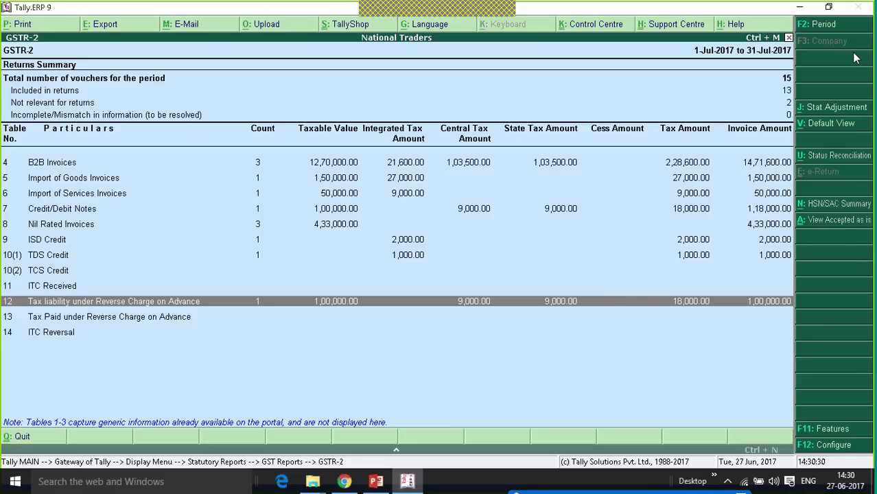
# - Start a stat adjustment journal for Increase of Tax Liability on Advances Paid under Reverse Charge
pyautogui.click(849, 111)
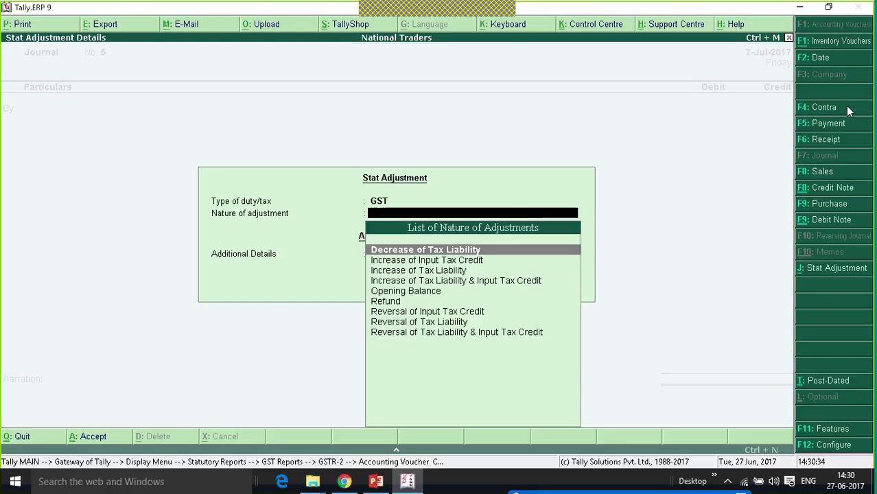
pyautogui.press('Down')
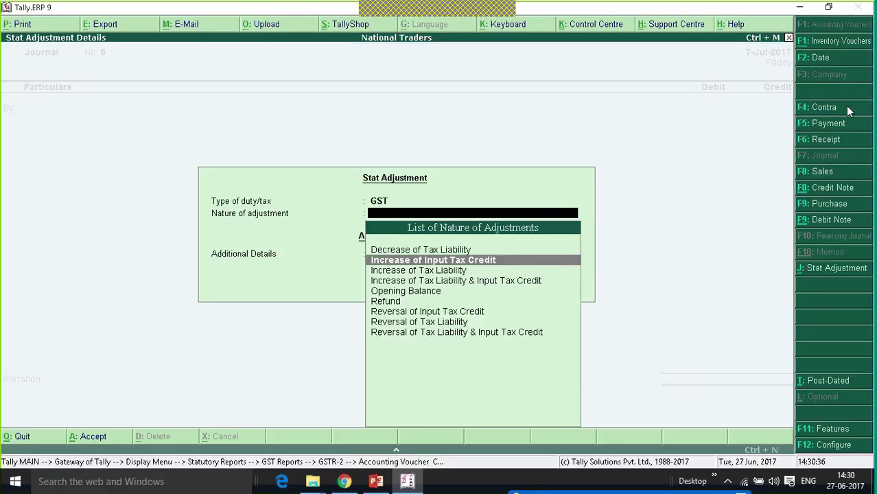
pyautogui.press('Down')
pyautogui.press('Return')
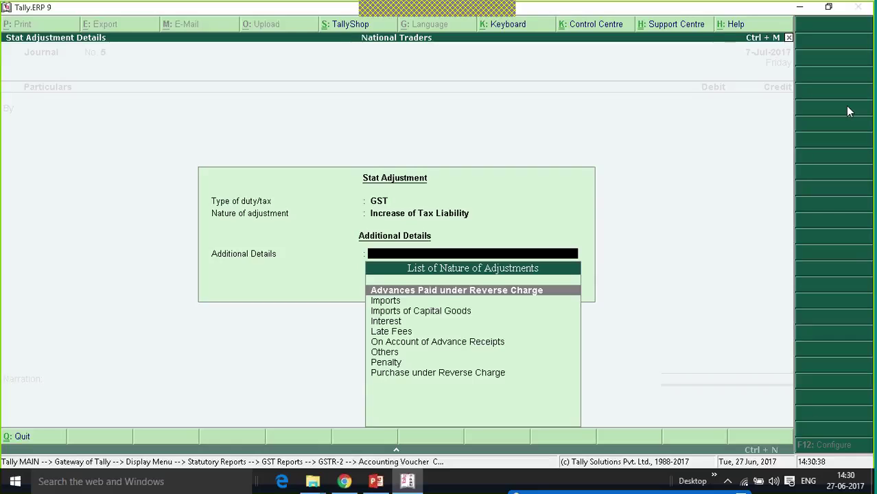
pyautogui.click(489, 291)
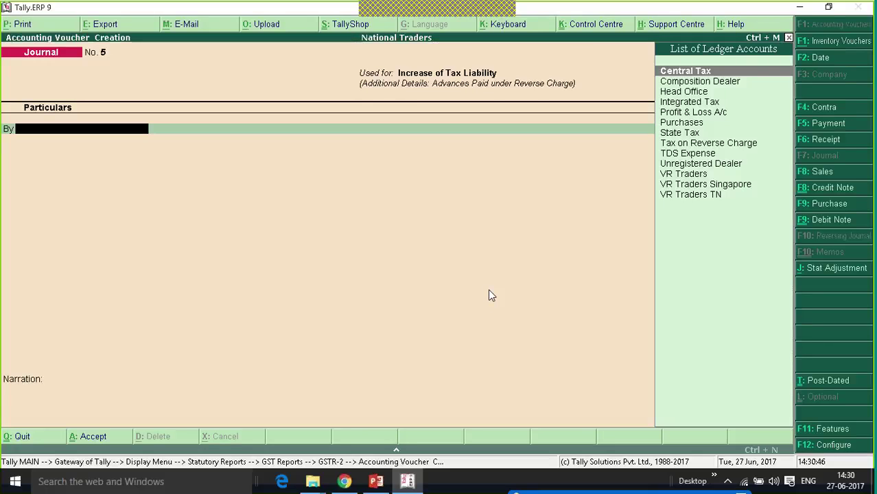
# - Debit Tax on Reverse Charge 18,000 and credit Central Tax and State Tax 9,000 each
pyautogui.write('Tax')
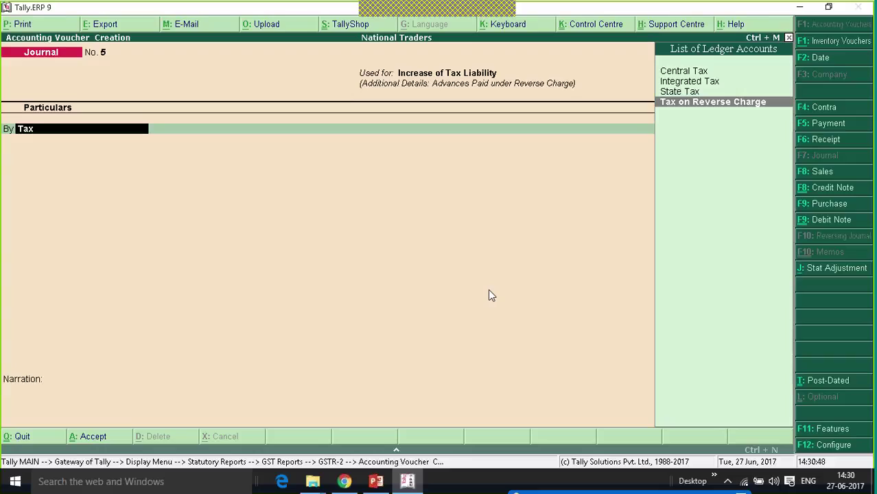
pyautogui.press('Return')
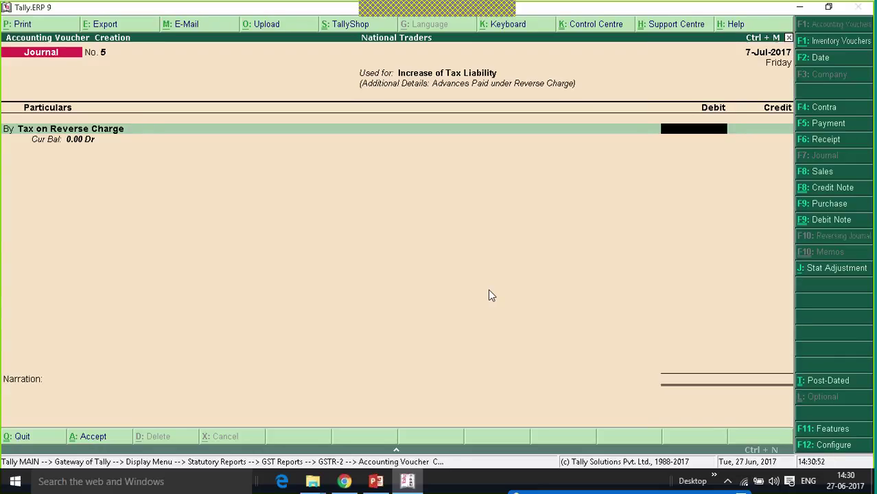
pyautogui.write('18000')
pyautogui.press('Return')
pyautogui.press('Return')
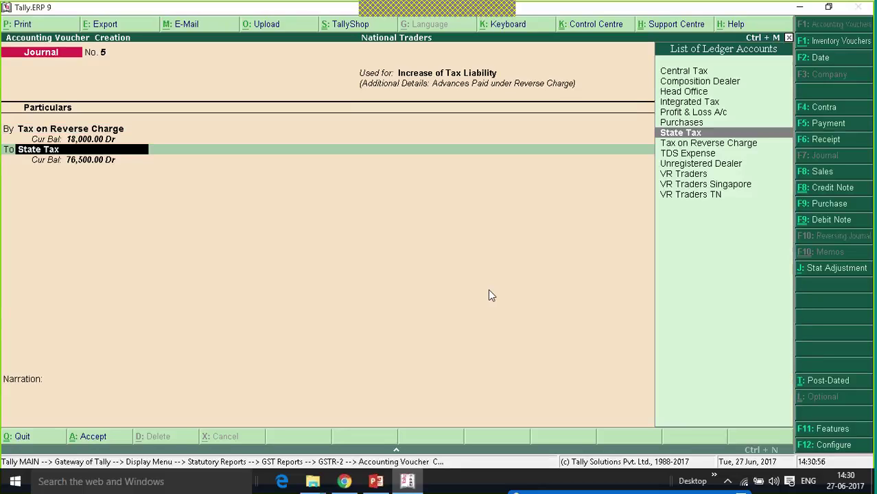
pyautogui.write('Ce')
pyautogui.press('Return')
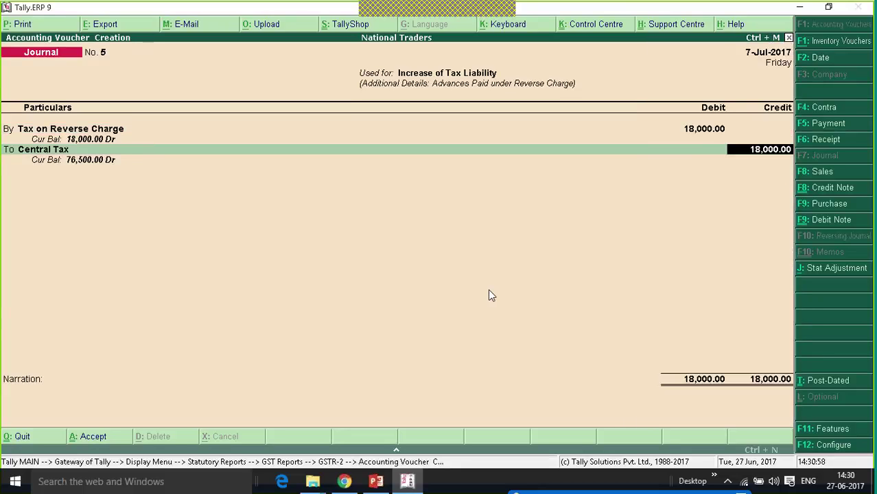
pyautogui.write('9000')
pyautogui.press('Return')
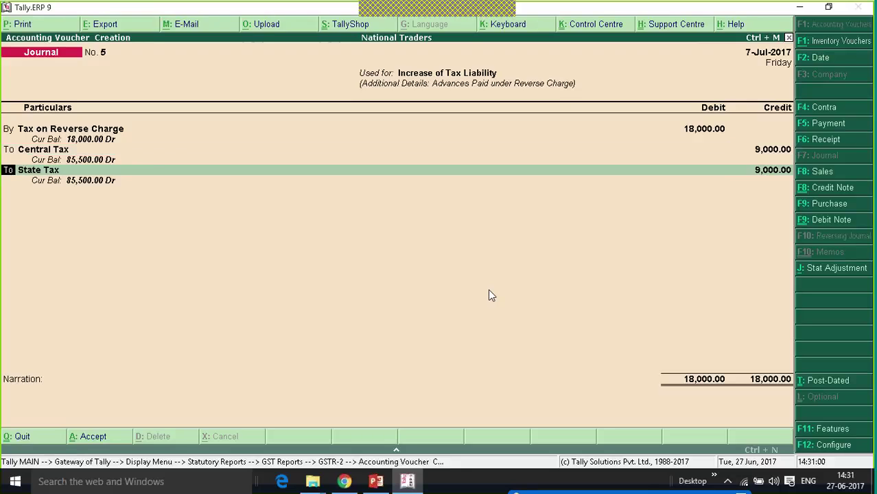
pyautogui.press('Return')
pyautogui.press('Return')
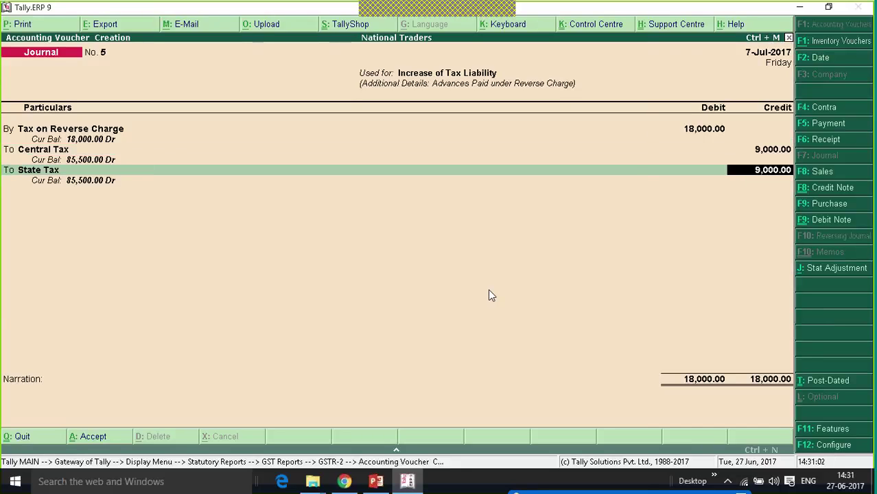
pyautogui.press('Return')
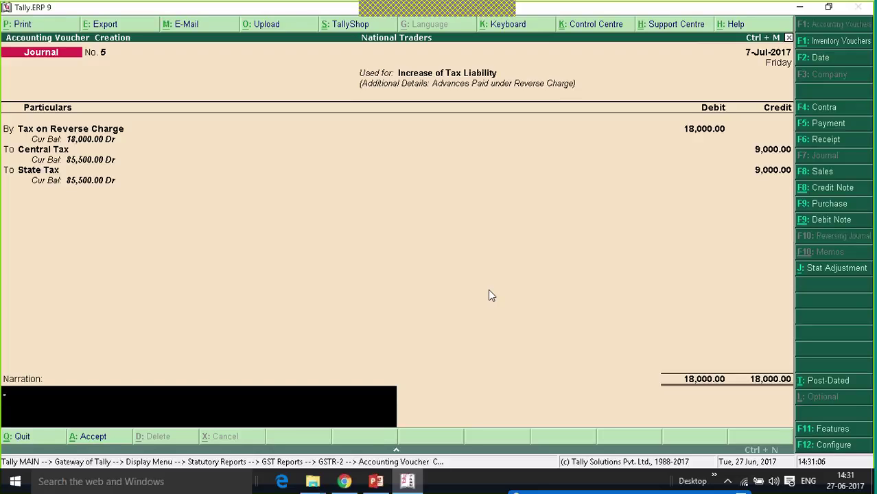
# - Save the journal and step through the GSTR-2 summary rows
pyautogui.press('Return')
pyautogui.press('Return')
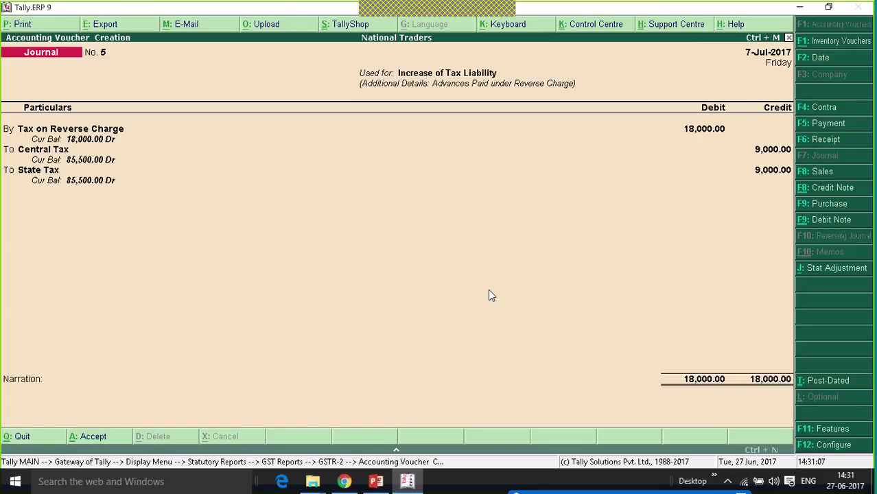
pyautogui.press('Down')
pyautogui.press('Down')
pyautogui.press('Down')
pyautogui.press('Down')
pyautogui.press('Down')
pyautogui.press('Down')
pyautogui.press('Down')
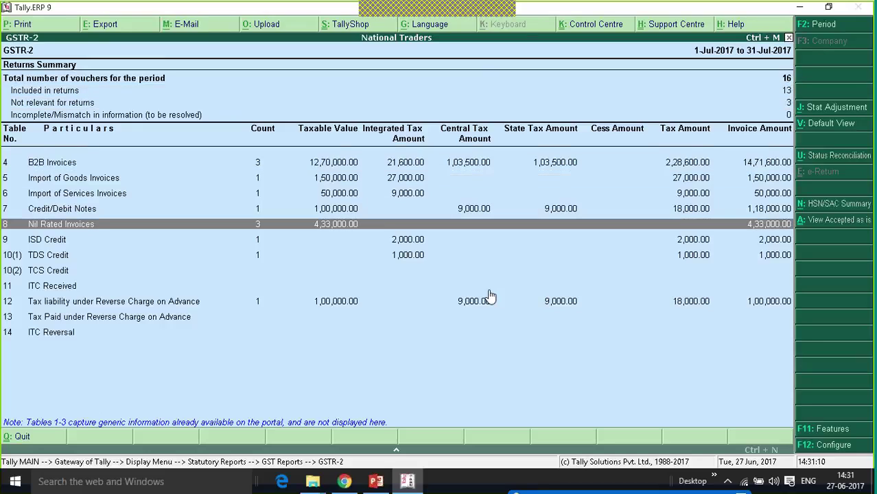
pyautogui.press('Down')
pyautogui.press('Down')
pyautogui.press('Down')
pyautogui.press('Down')
pyautogui.press('Down')
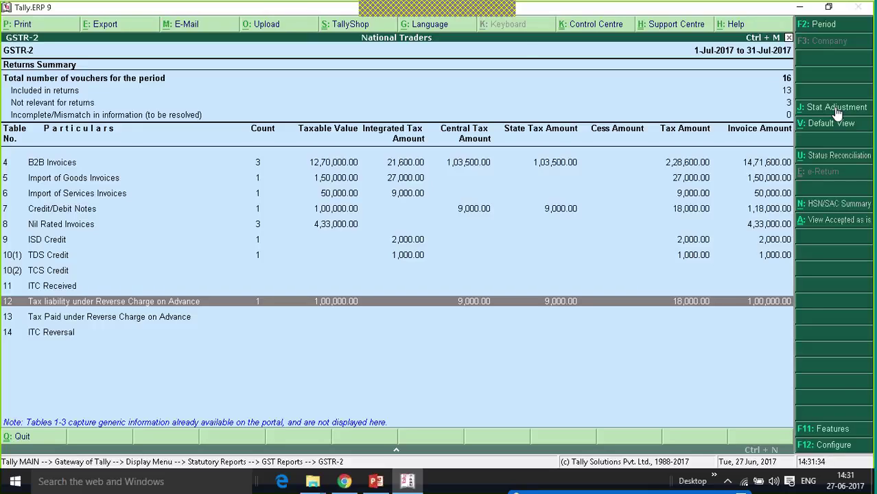
# - Return to the Gateway of Tally and start a Payment voucher with statutory payment details
pyautogui.press('Escape')
pyautogui.press('Escape')
pyautogui.press('Escape')
pyautogui.press('Escape')
pyautogui.press('Escape')
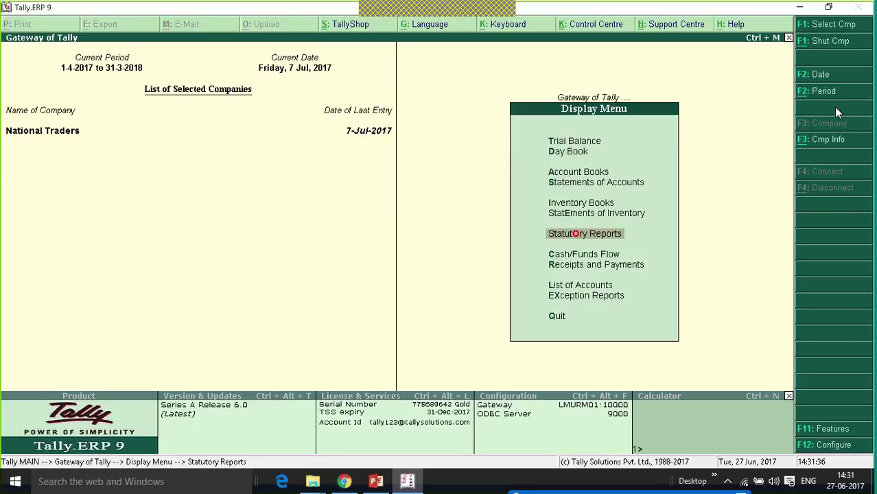
pyautogui.press('Escape')
pyautogui.press('Up')
pyautogui.press('Up')
pyautogui.press('Up')
pyautogui.press('Up')
pyautogui.press('Up')
pyautogui.press('Up')
pyautogui.press('Up')
pyautogui.press('Up')
pyautogui.press('Up')
pyautogui.press('Up')
pyautogui.press('Up')
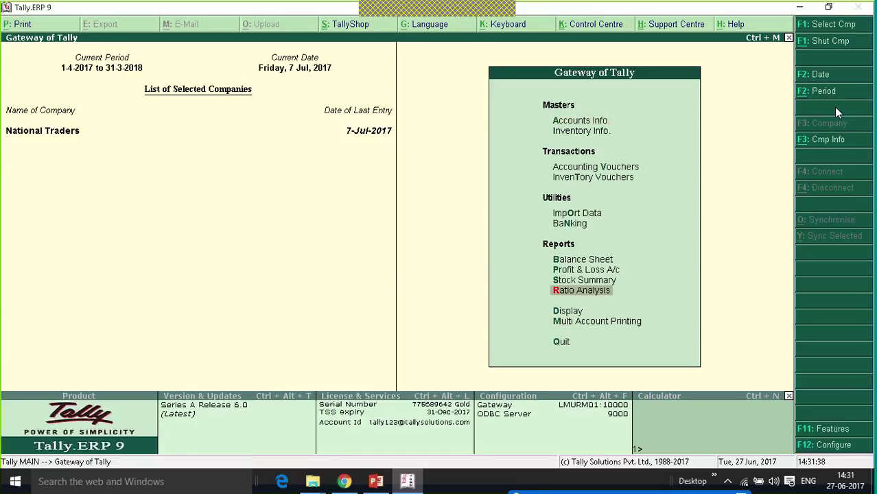
pyautogui.press('Return')
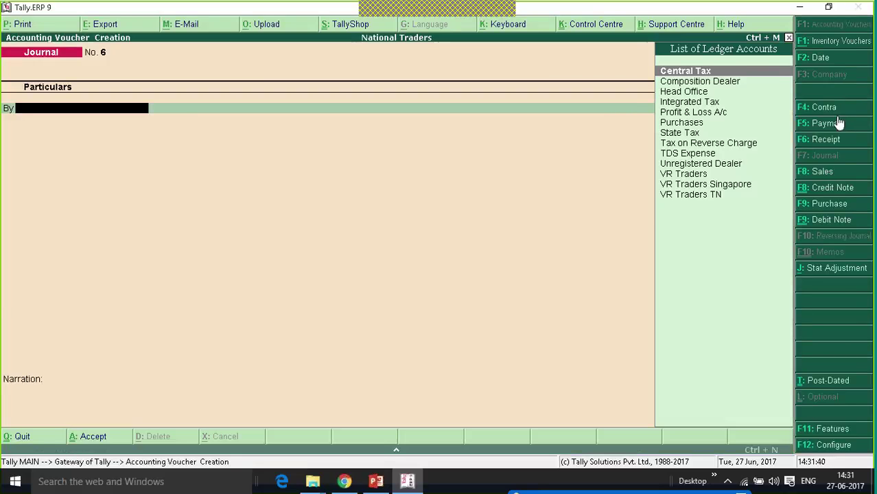
pyautogui.click(829, 127)
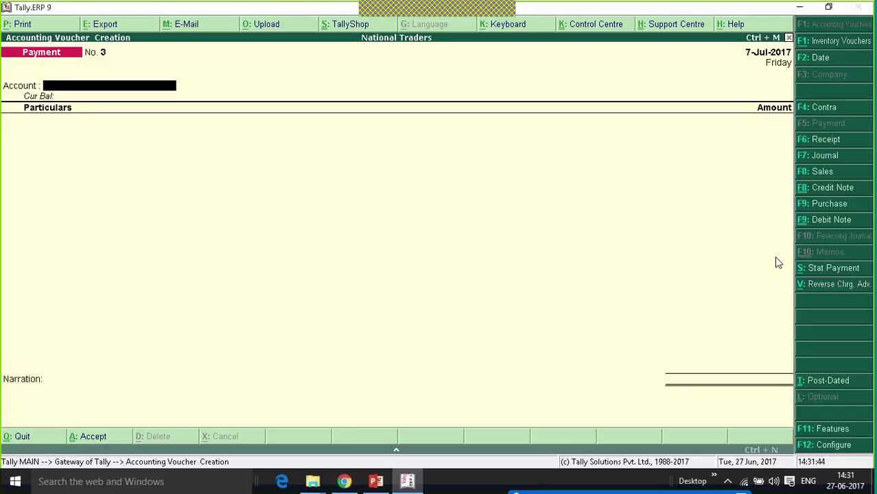
pyautogui.click(847, 273)
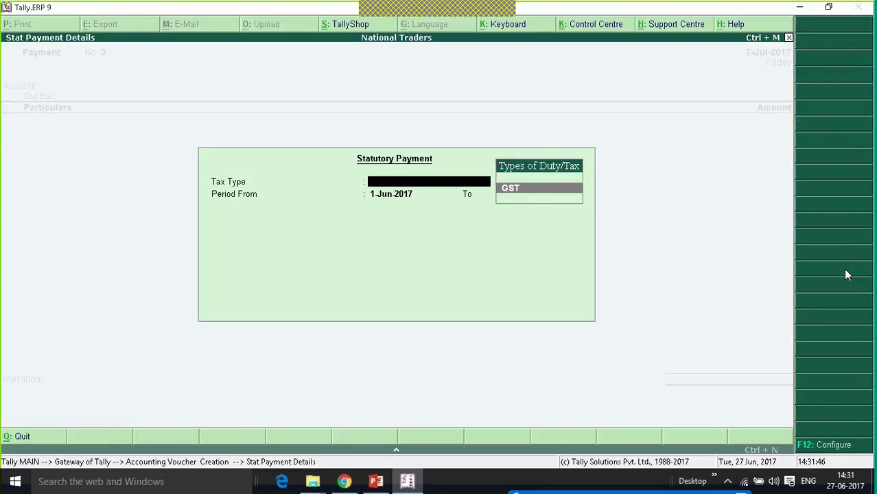
# - Choose GST, set the period from 1-Jul-2017 through July, and select Recipient Liability
pyautogui.press('Return')
pyautogui.write('jul')
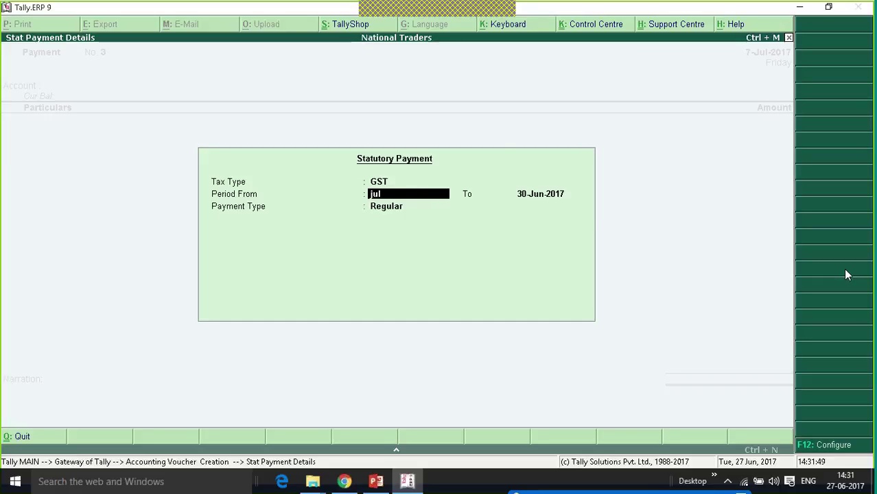
pyautogui.press('Return')
pyautogui.write('ju')
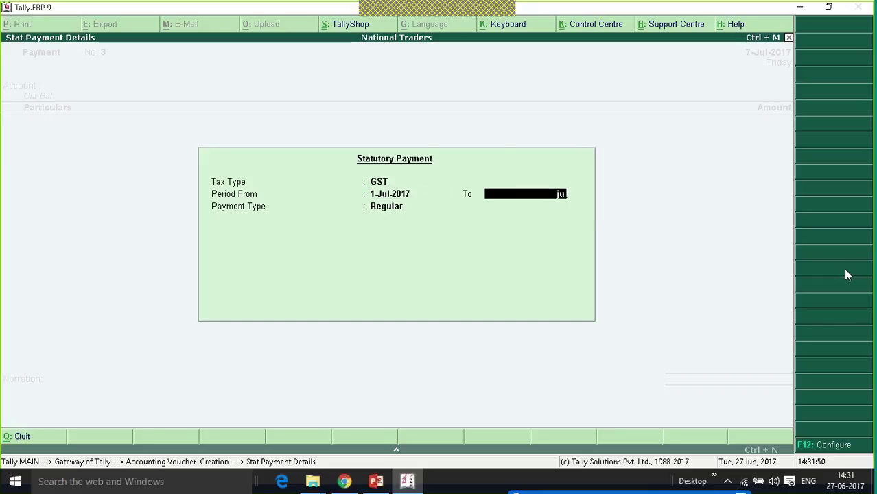
pyautogui.write('l')
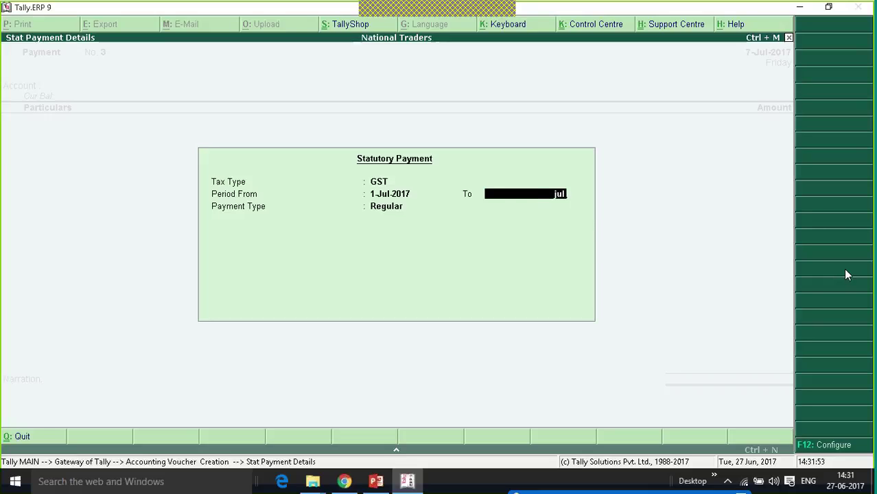
pyautogui.press('Return')
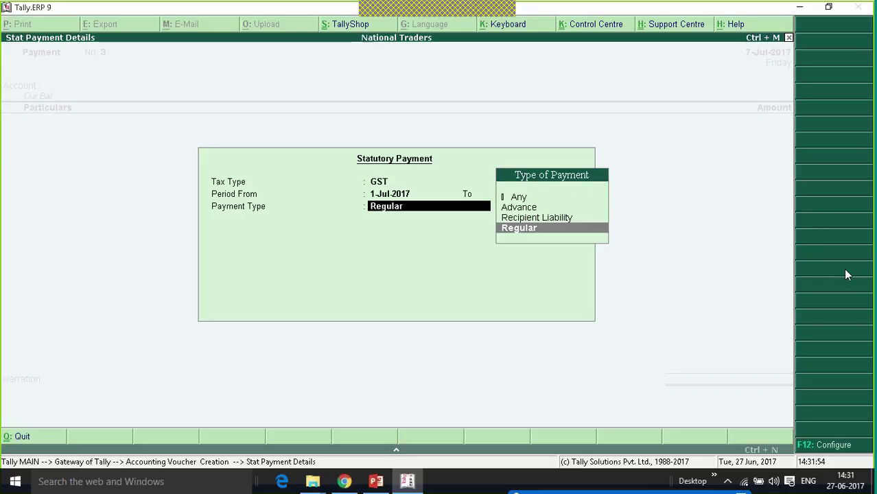
pyautogui.press('Up')
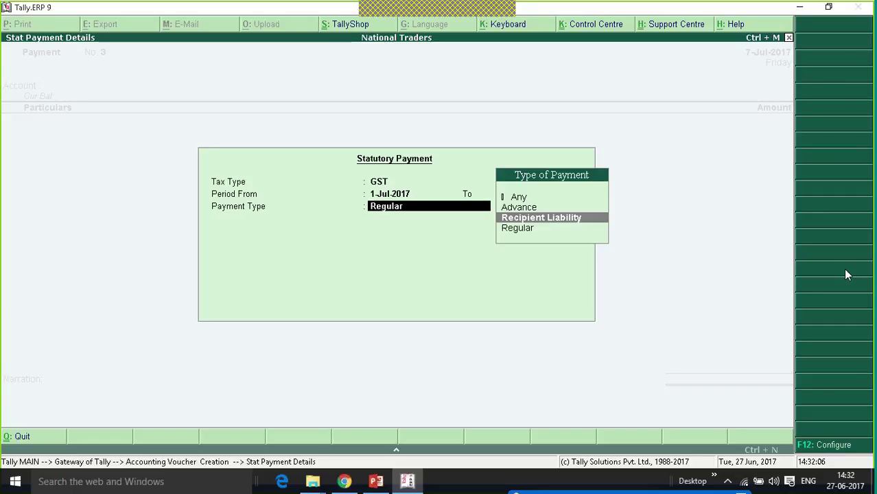
pyautogui.press('Return')
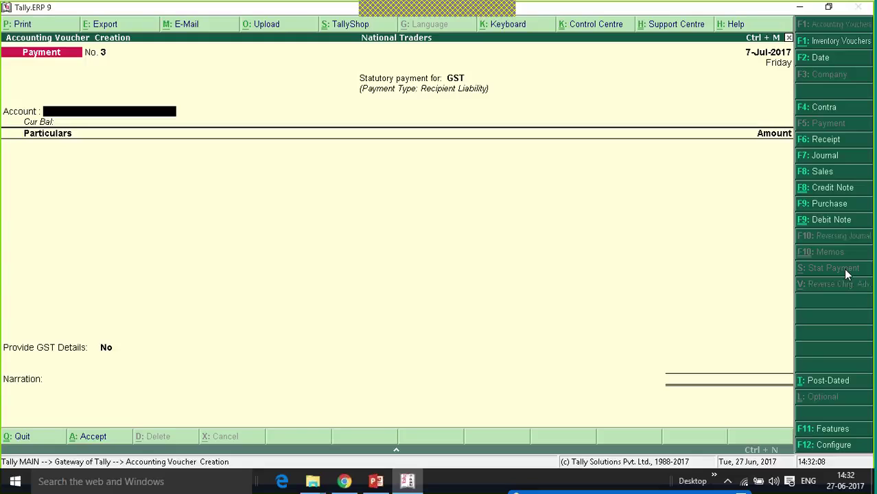
# - Pay Central Tax 9,000 and State Tax 9,000 from Kotak Bank
pyautogui.press('Return')
pyautogui.press('Down')
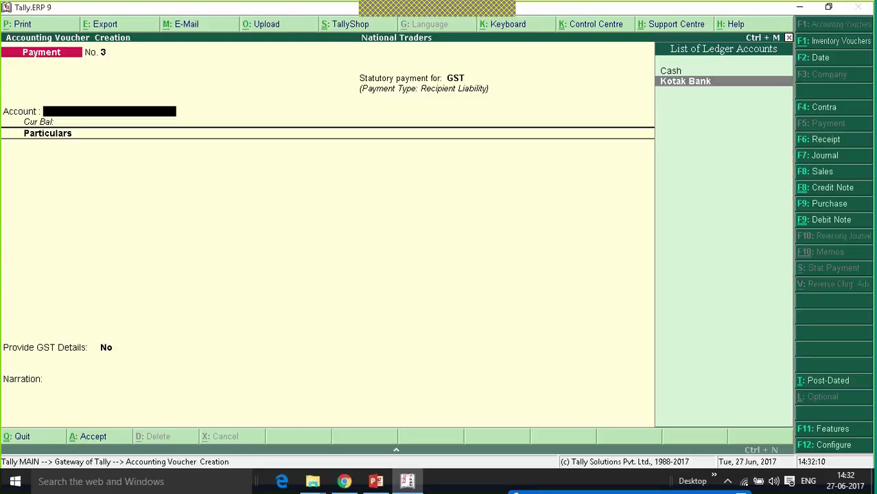
pyautogui.press('Return')
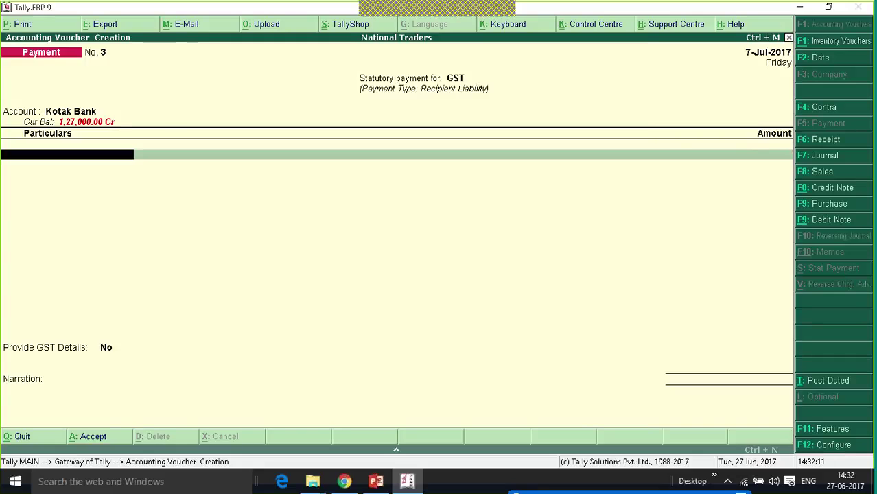
pyautogui.press('Return')
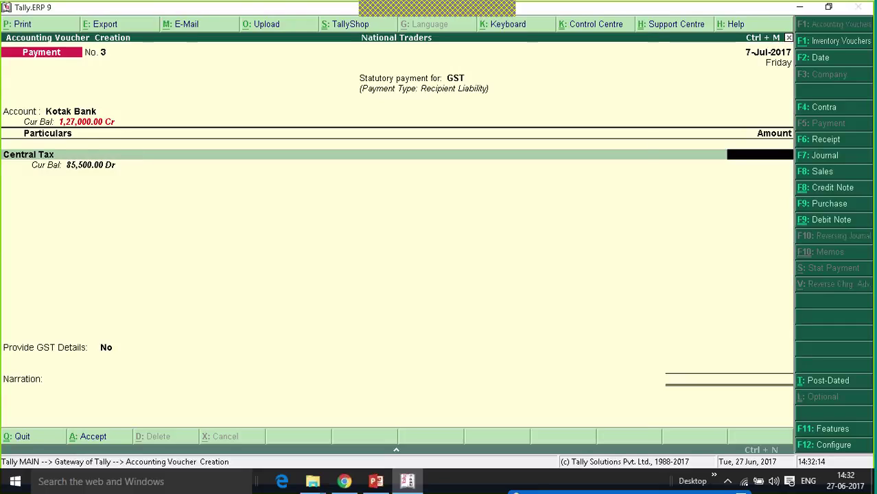
pyautogui.write('9000')
pyautogui.press('Return')
pyautogui.write('St')
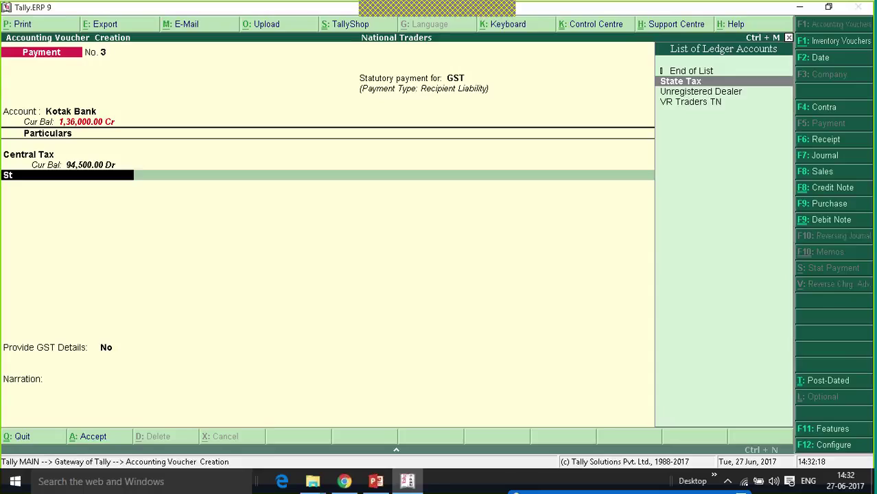
pyautogui.press('Return')
pyautogui.write('9000')
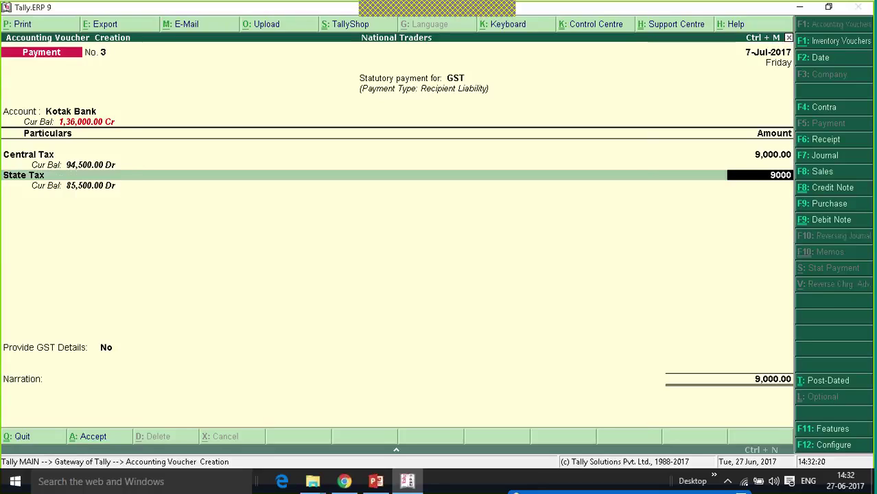
pyautogui.press('Return')
pyautogui.press('Return')
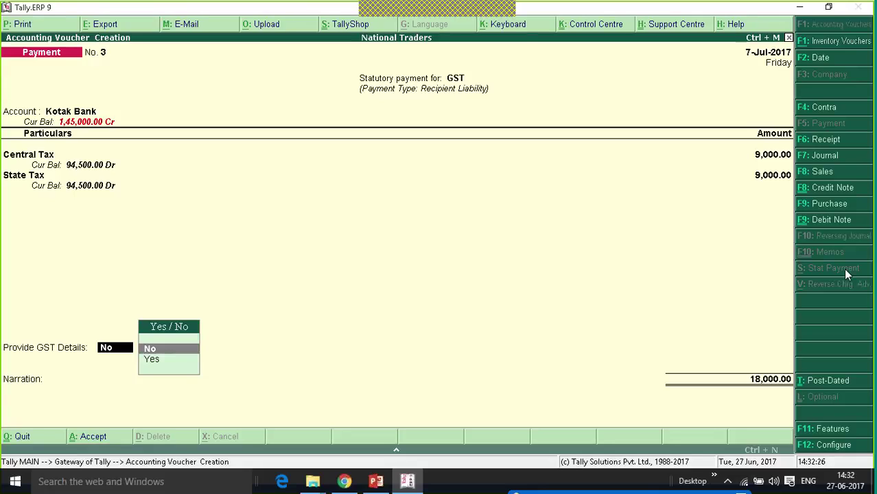
# - Set Provide GST Details to Yes and accept the GST payment details
pyautogui.press('Down')
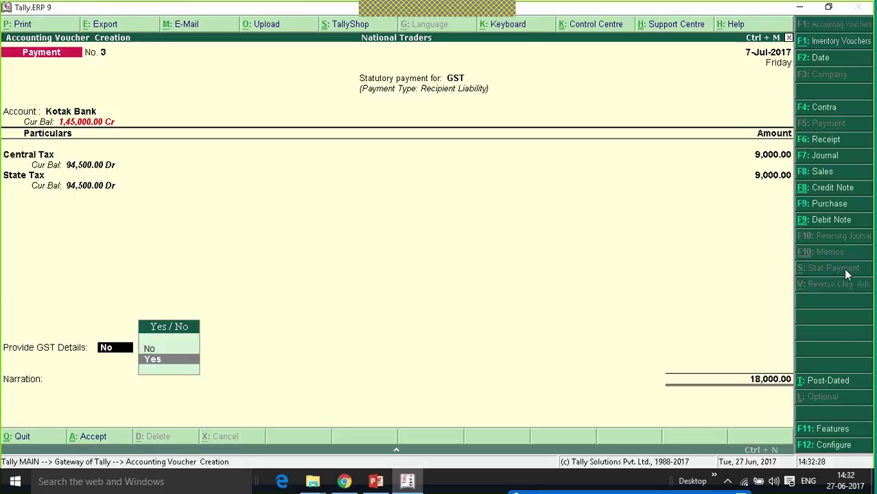
pyautogui.press('Return')
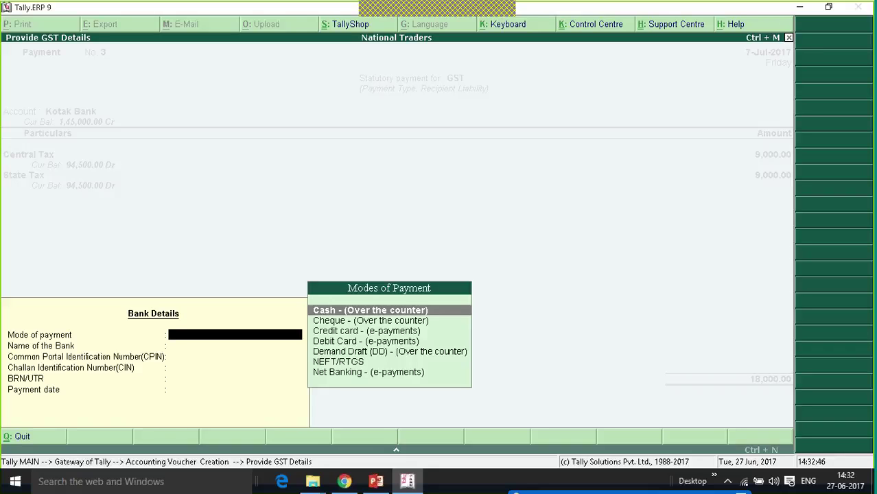
pyautogui.hotkey('ctrl', 'a')
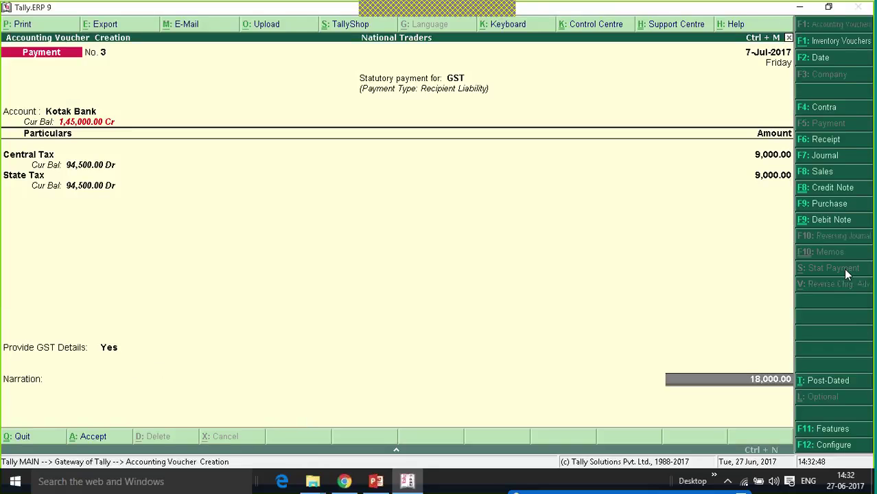
pyautogui.press('Return')
pyautogui.press('Return')
pyautogui.press('Return')
pyautogui.press('Return')
pyautogui.press('Return')
pyautogui.press('Return')
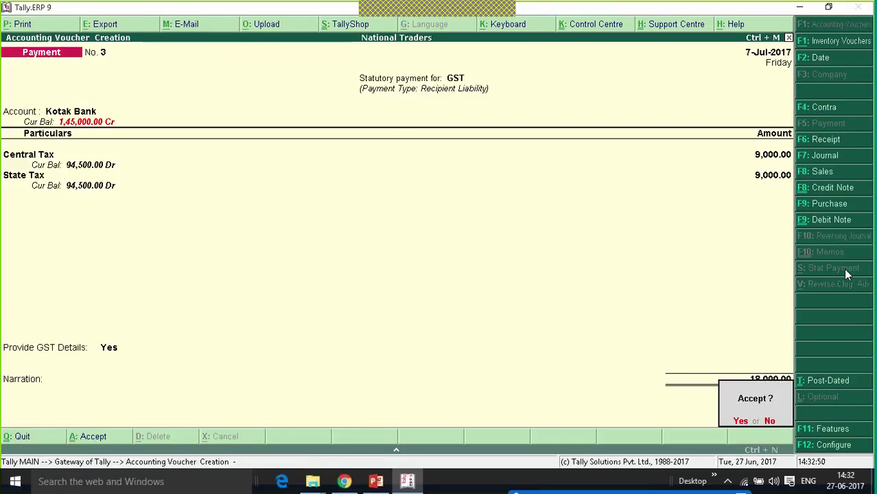
# - Save the payment voucher and open the GSTR-2 returns summary
pyautogui.press('Escape')
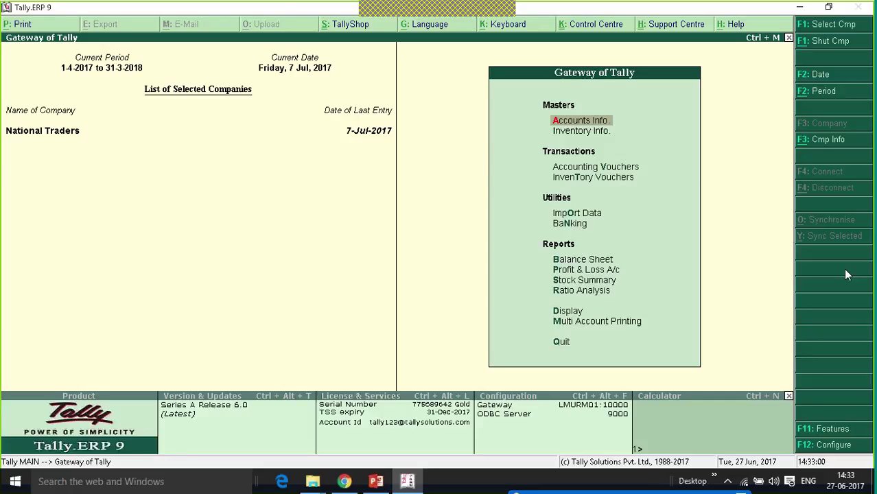
pyautogui.press('d')
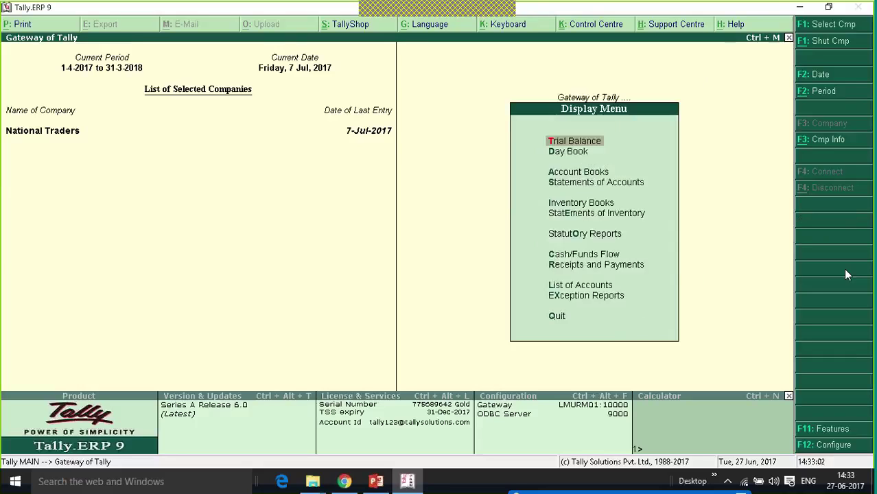
pyautogui.press('u')
pyautogui.press('g')
pyautogui.press('Down')
pyautogui.press('Return')
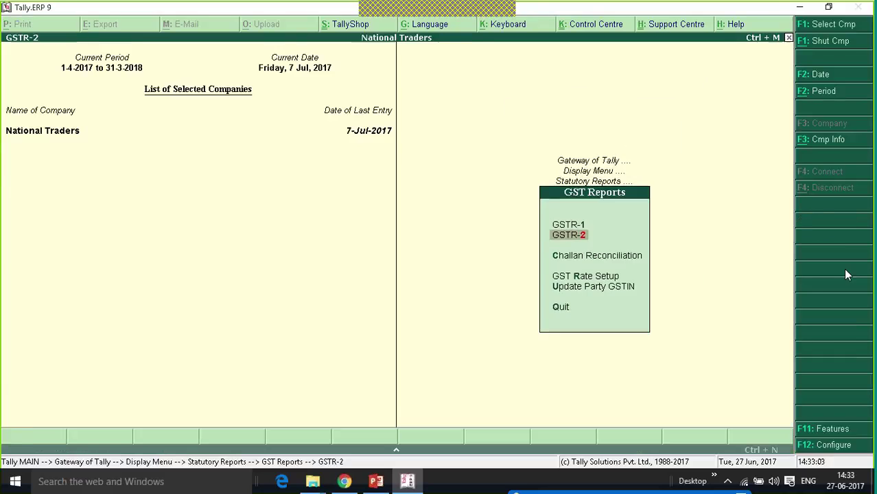
# - Browse the GSTR-2 summary rows, showing 17 vouchers, then close the report
pyautogui.press('Down')
pyautogui.press('Down')
pyautogui.press('Down')
pyautogui.press('Down')
pyautogui.press('Down')
pyautogui.press('Down')
pyautogui.press('Down')
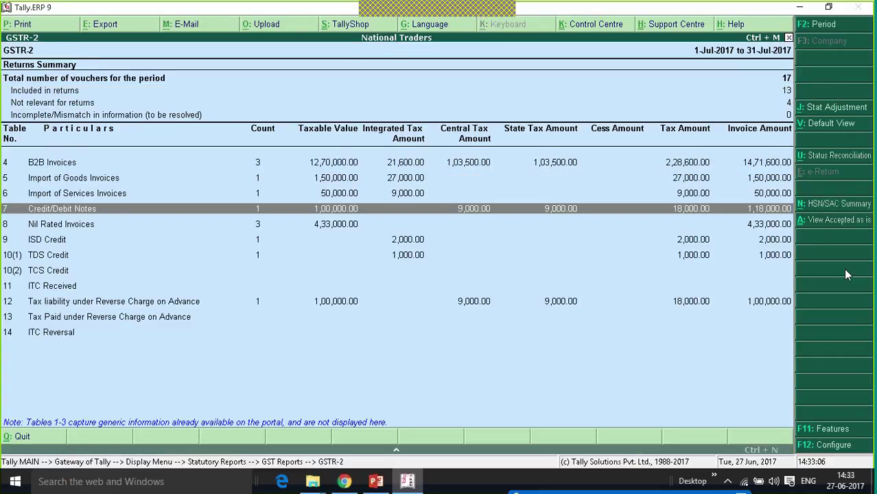
pyautogui.press('Down')
pyautogui.press('Down')
pyautogui.press('Down')
pyautogui.press('Down')
pyautogui.press('Down')
pyautogui.press('Down')
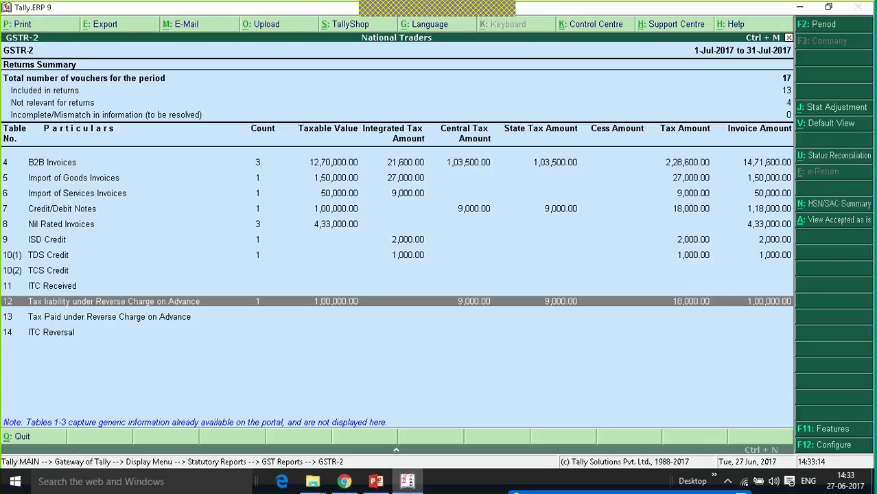
pyautogui.press('Escape')
pyautogui.press('Escape')
pyautogui.press('Escape')
pyautogui.press('Escape')
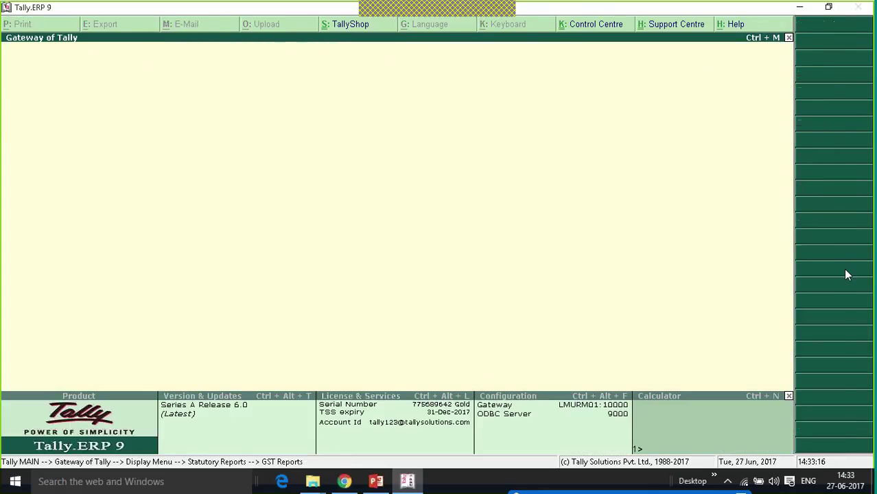
# - Start a purchase voucher dated 5-Aug-2017
pyautogui.press('v')
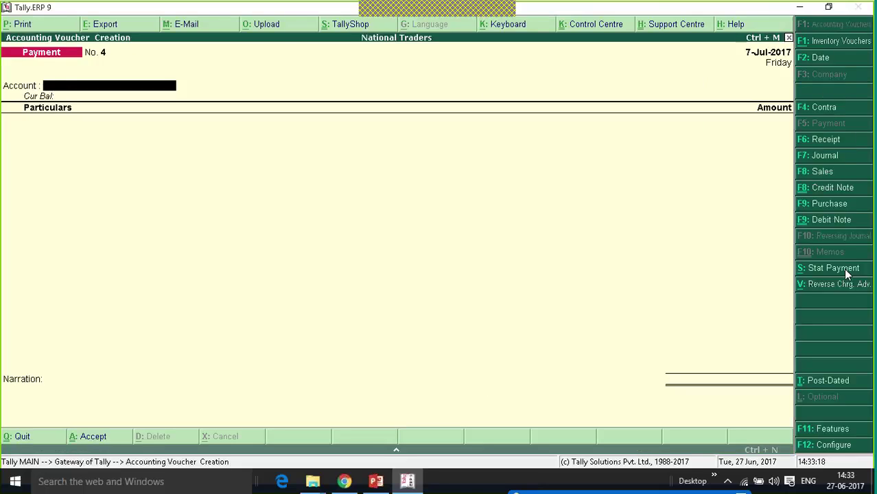
pyautogui.press('F9')
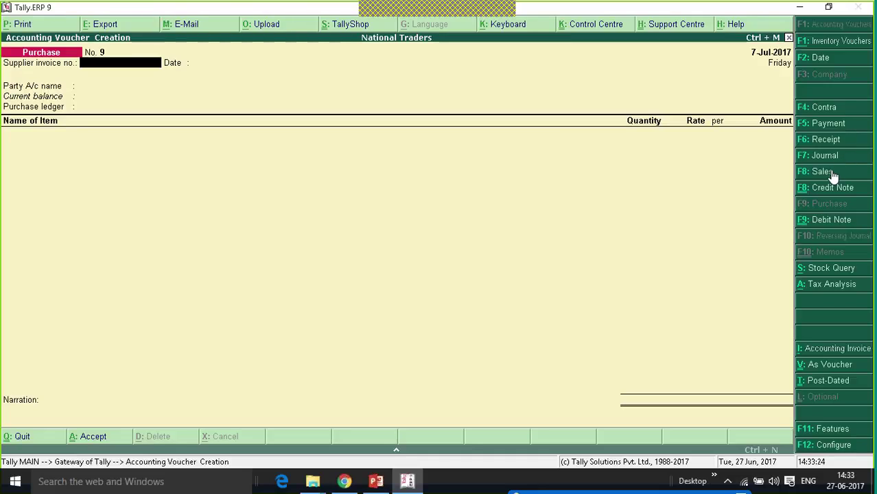
pyautogui.press('F2')
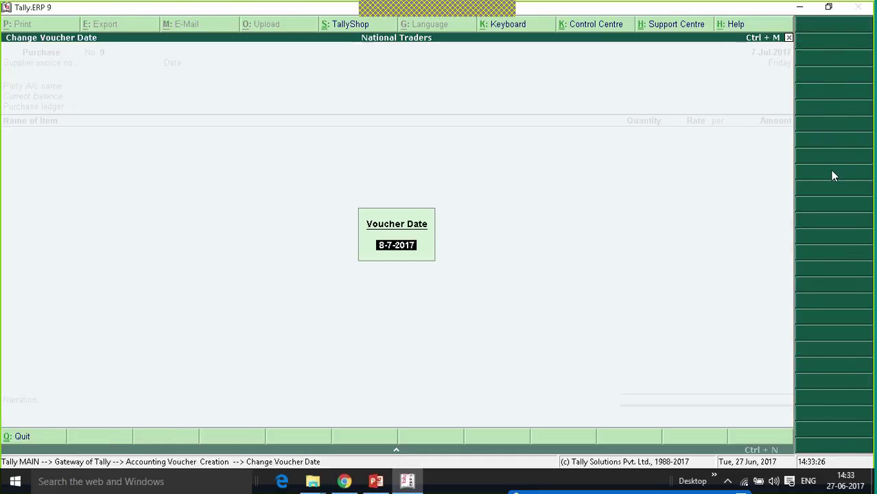
pyautogui.write('5.8')
pyautogui.press('Return')
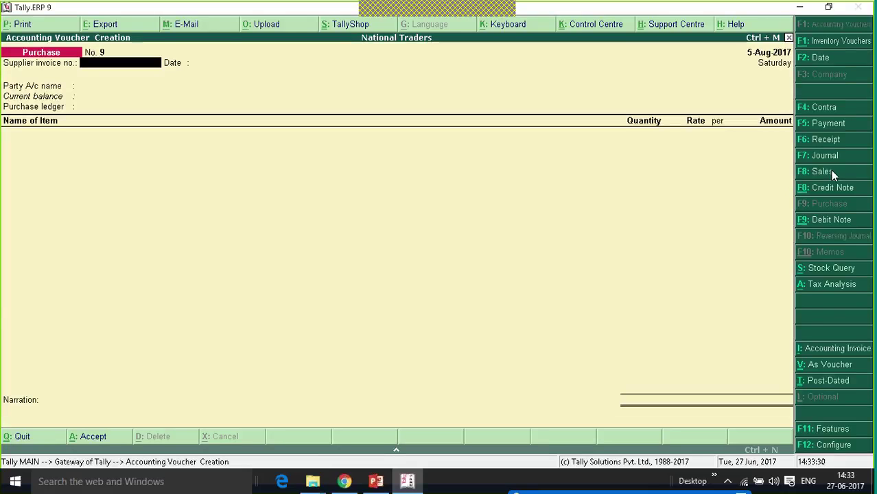
# - Purchase 10 Mobile Phones at 10,000 from Unregistered Dealer into Purchases
pyautogui.press('Return')
pyautogui.press('Return')
pyautogui.press('Down')
pyautogui.press('Down')
pyautogui.press('Down')
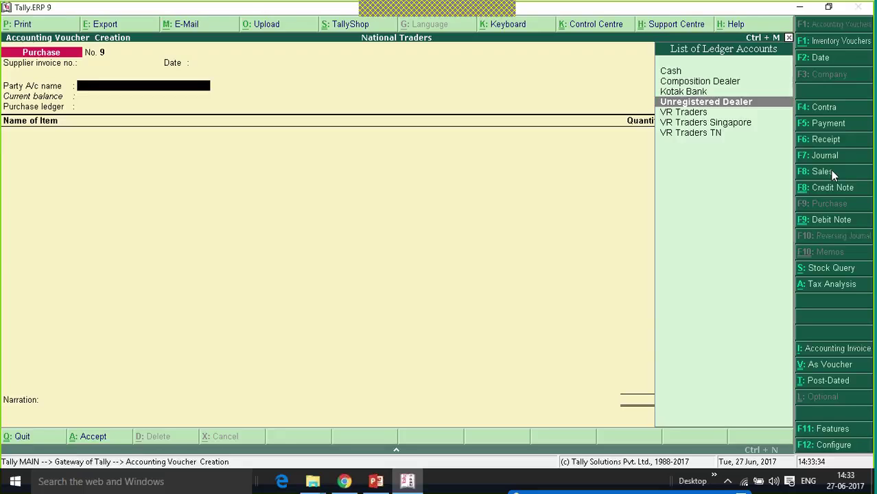
pyautogui.press('Return')
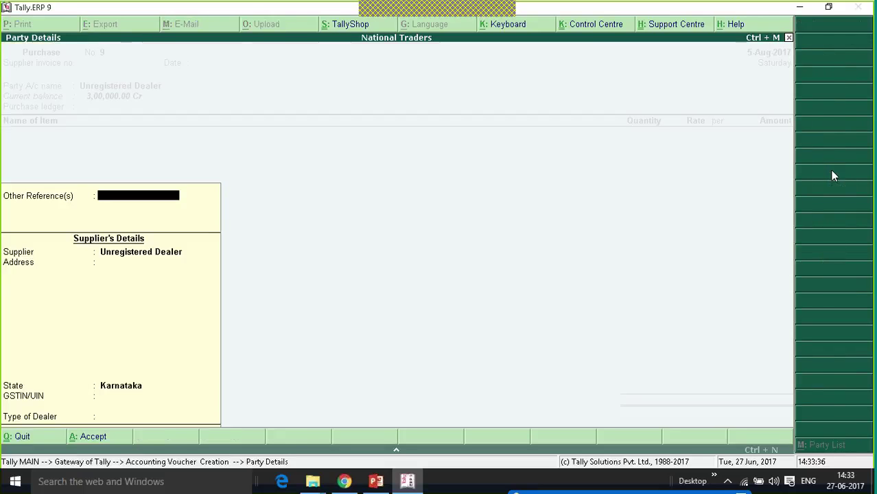
pyautogui.press('Return')
pyautogui.press('Return')
pyautogui.press('Return')
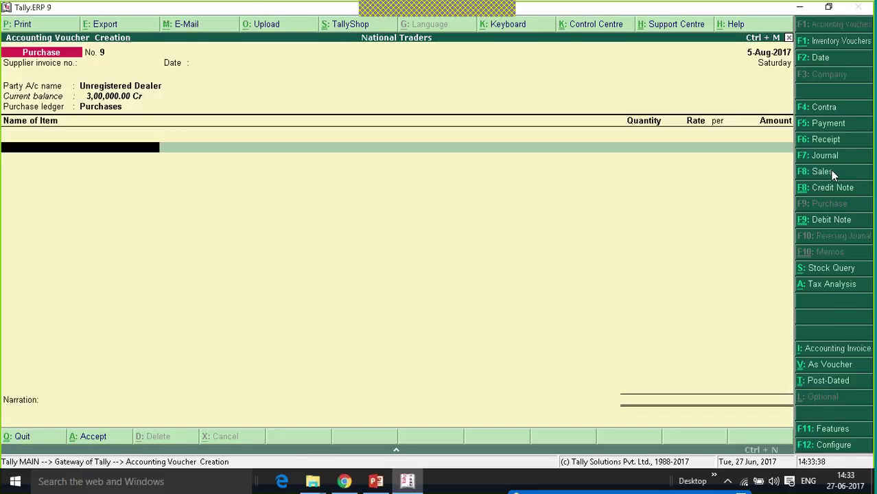
pyautogui.press('Down')
pyautogui.press('Down')
pyautogui.press('Return')
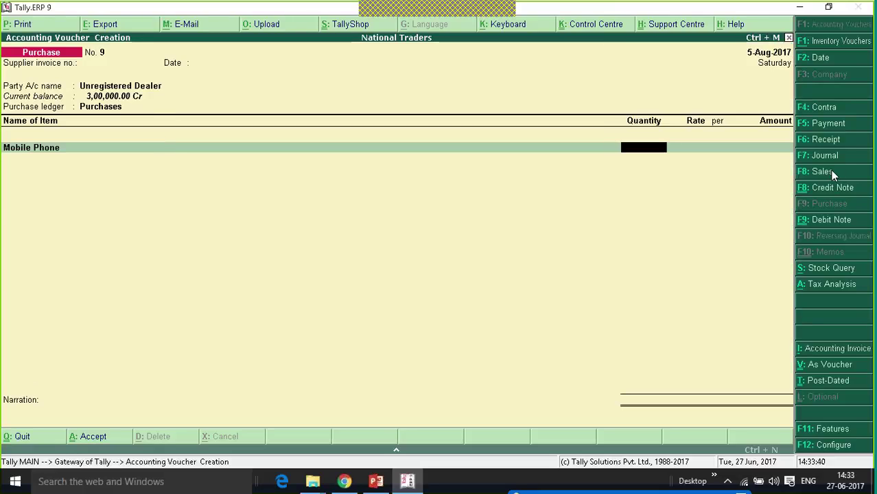
pyautogui.write('10')
pyautogui.press('Return')
pyautogui.write('10000')
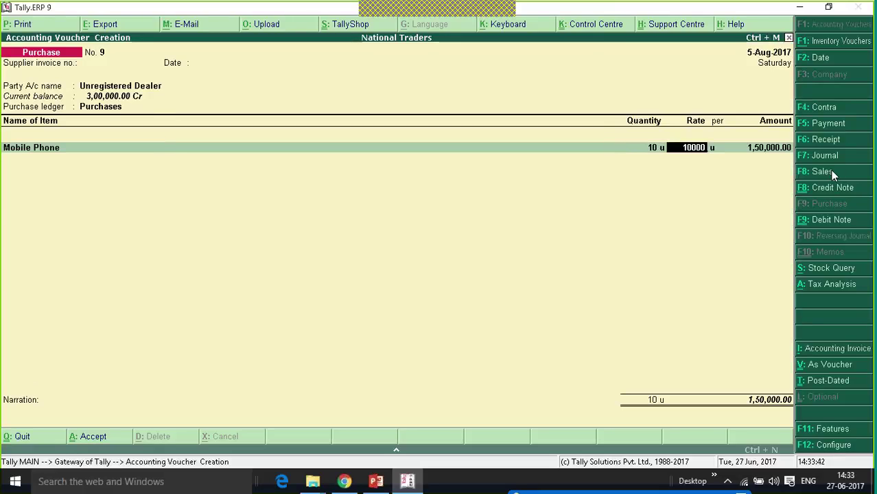
pyautogui.press('Return')
pyautogui.press('Return')
pyautogui.press('Return')
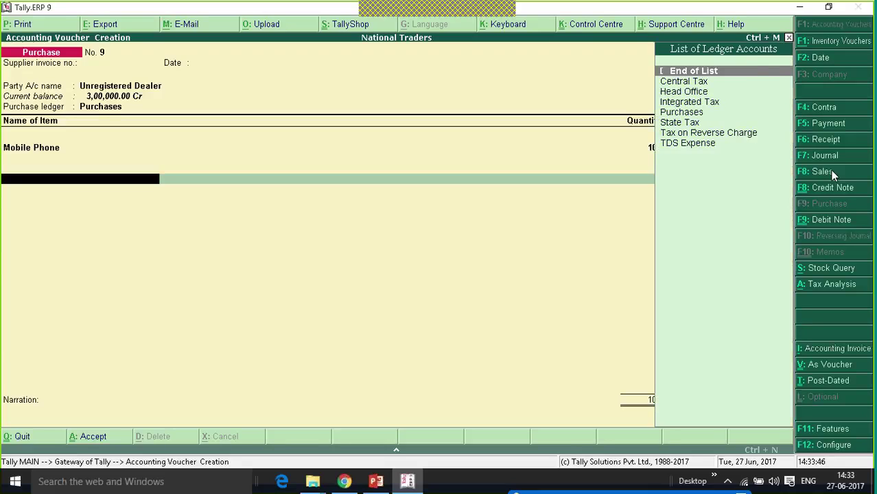
pyautogui.press('Return')
pyautogui.press('Return')
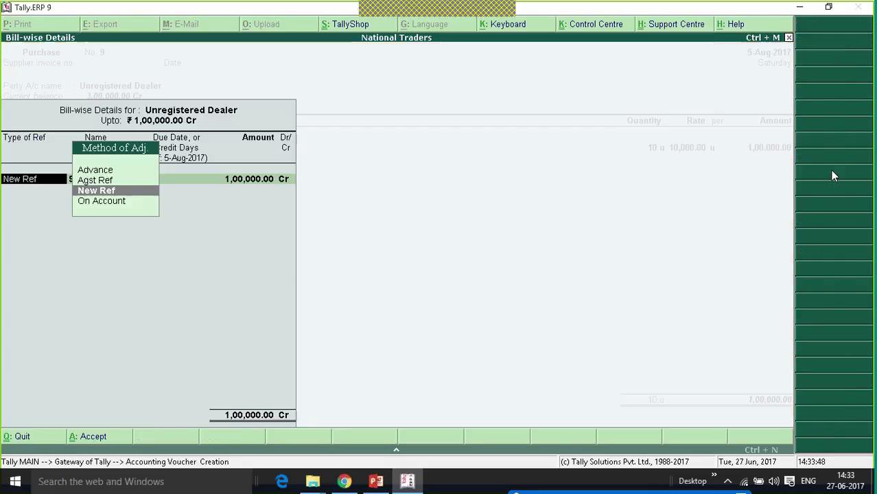
# - Settle the purchase against pending bill 2, save it, and close voucher entry
pyautogui.press('Up')
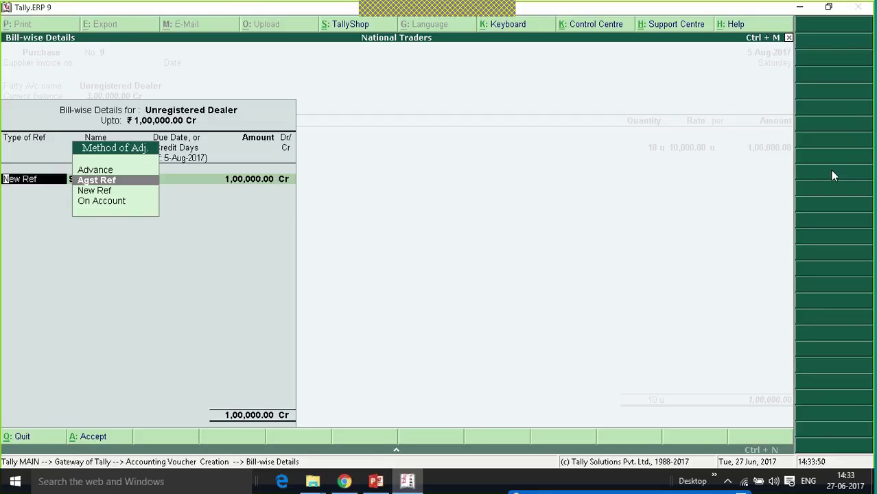
pyautogui.press('Return')
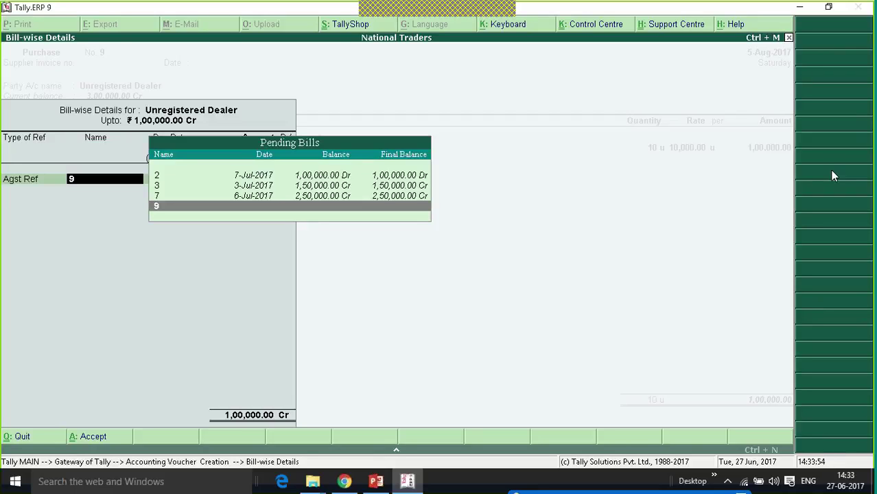
pyautogui.press('Up')
pyautogui.press('Up')
pyautogui.press('Up')
pyautogui.press('Return')
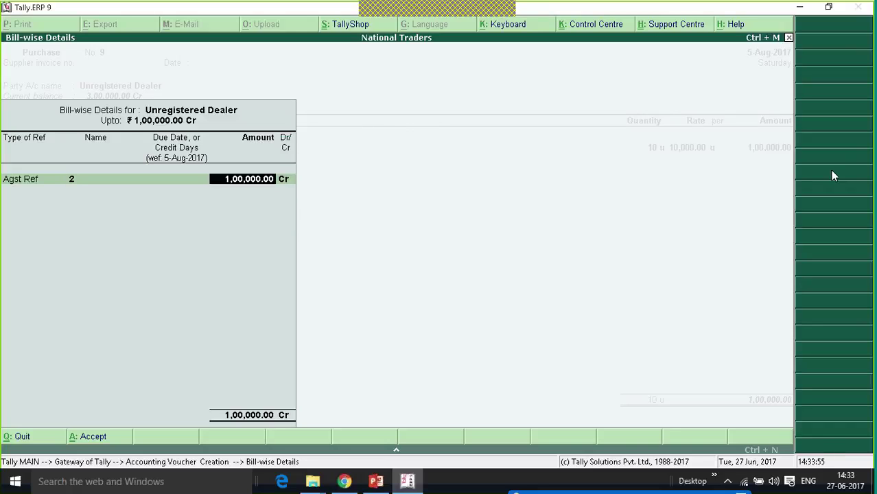
pyautogui.press('Return')
pyautogui.press('Return')
pyautogui.press('Return')
pyautogui.press('Return')
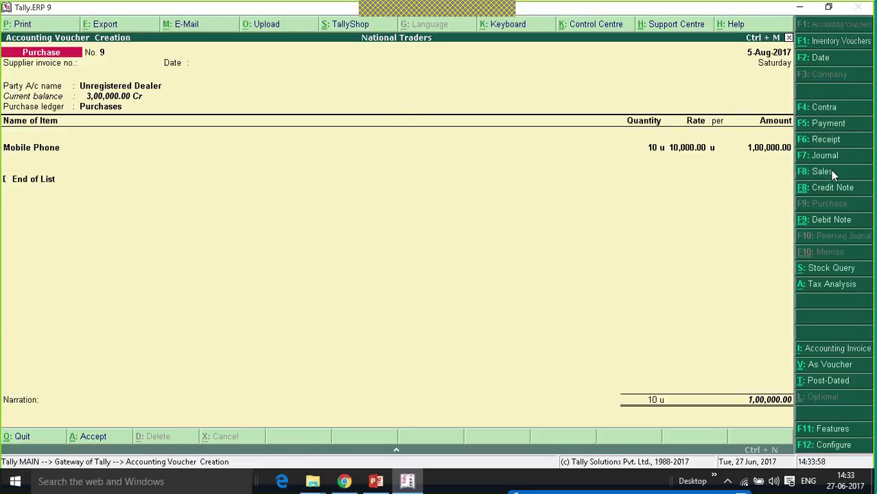
pyautogui.press('Escape')
pyautogui.press('Escape')
pyautogui.press('Escape')
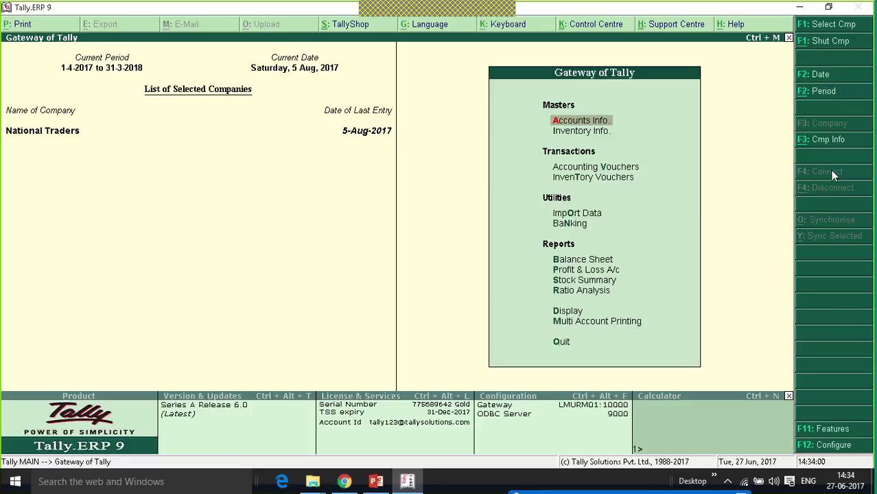
pyautogui.press('Up')
pyautogui.press('Up')
pyautogui.press('Up')
pyautogui.press('Return')
pyautogui.press('Up')
pyautogui.press('Up')
pyautogui.press('Up')
pyautogui.press('Up')
pyautogui.press('Up')
pyautogui.press('Up')
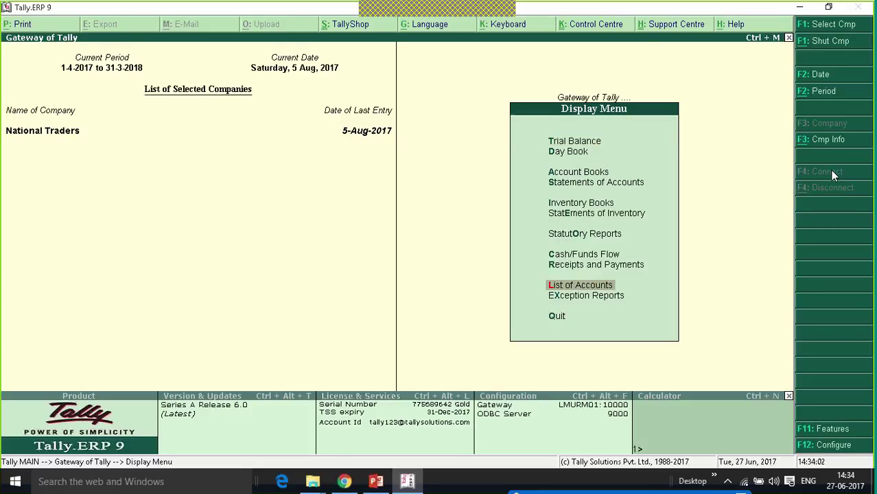
pyautogui.press('Return')
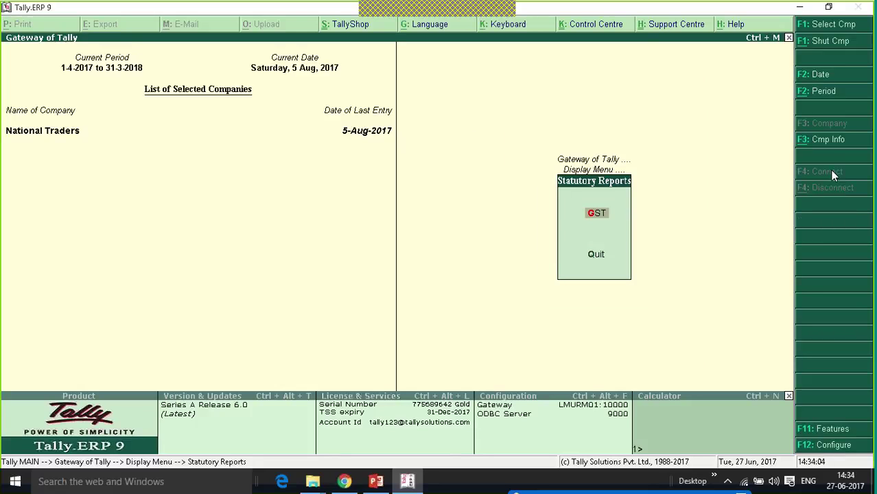
pyautogui.press('Return')
pyautogui.press('Down')
pyautogui.press('Return')
pyautogui.press('Down')
pyautogui.press('Down')
pyautogui.press('Down')
pyautogui.press('Down')
pyautogui.press('Down')
pyautogui.press('Down')
pyautogui.press('Down')
pyautogui.press('Down')
pyautogui.press('Down')
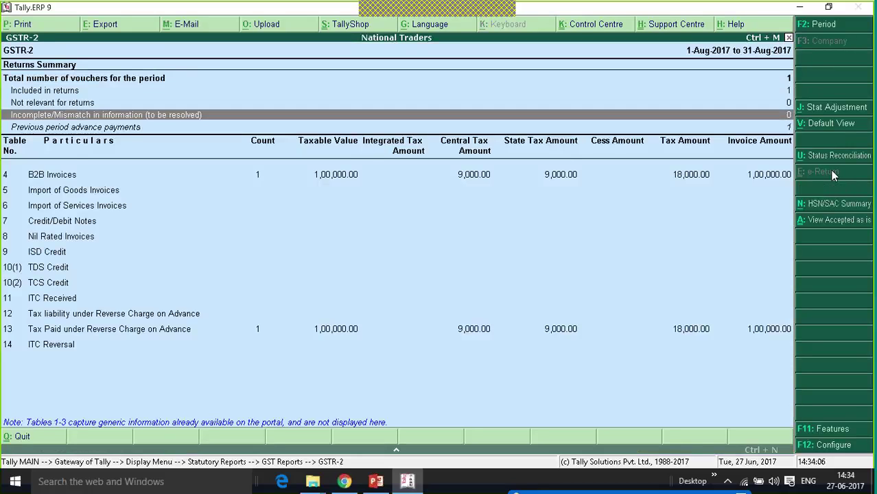
pyautogui.press('Down')
pyautogui.press('Down')
pyautogui.press('Down')
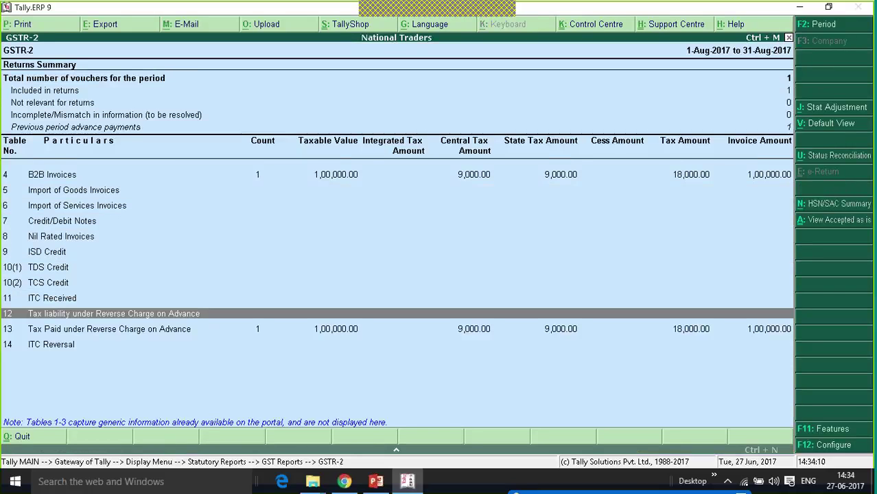
pyautogui.press('Down')
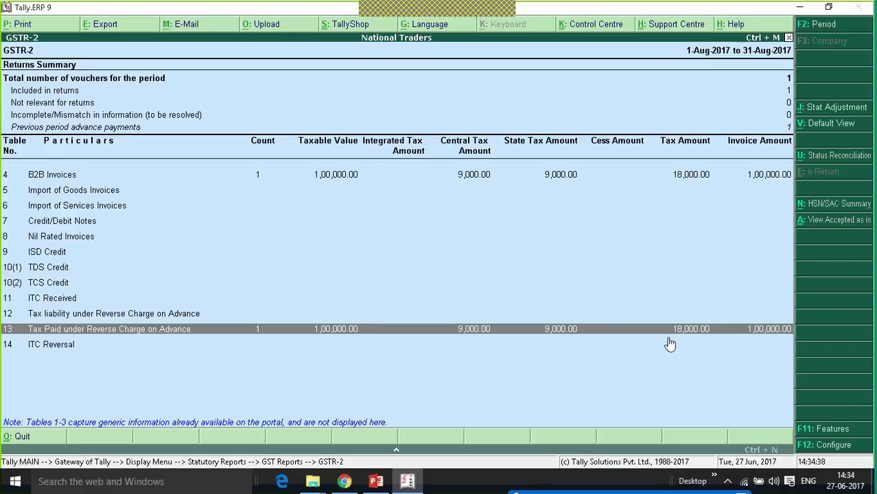
pyautogui.press('Up')
pyautogui.press('Up')
pyautogui.press('Up')
pyautogui.press('Up')
pyautogui.press('Up')
pyautogui.press('Up')
pyautogui.press('Up')
pyautogui.press('Up')
pyautogui.press('Up')
pyautogui.press('Up')
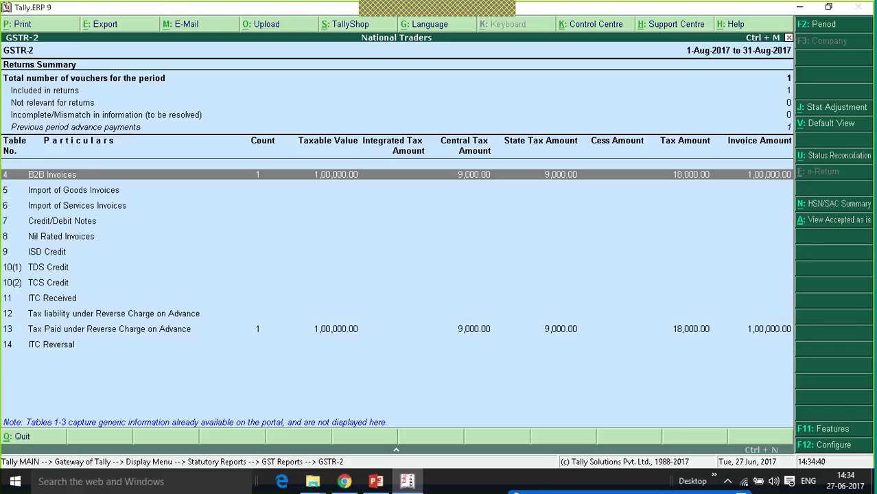
pyautogui.press('Escape')
pyautogui.press('Escape')
pyautogui.press('Escape')
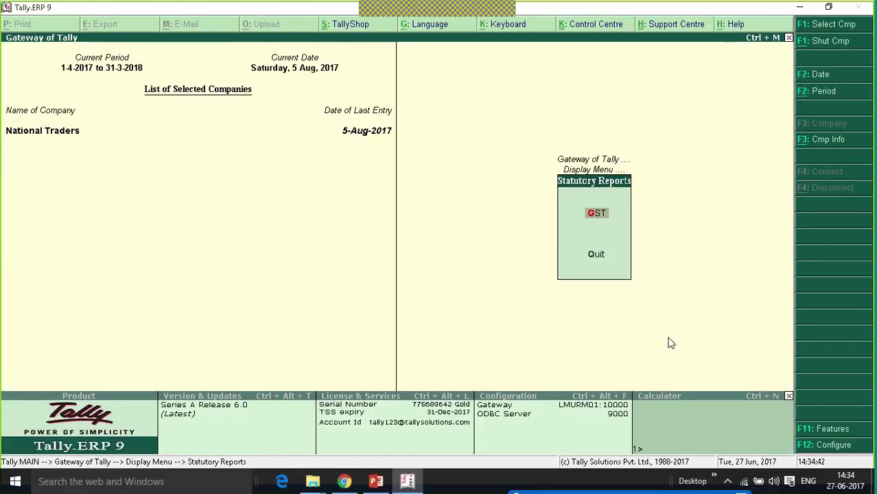
pyautogui.press('Escape')
pyautogui.press('Down')
pyautogui.press('Down')
pyautogui.press('Down')
pyautogui.press('Down')
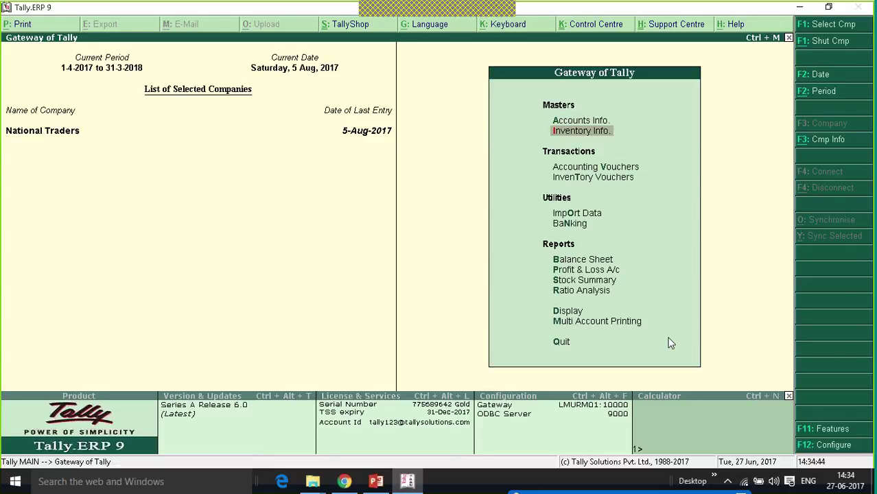
pyautogui.press('Down')
pyautogui.press('Down')
pyautogui.press('Up')
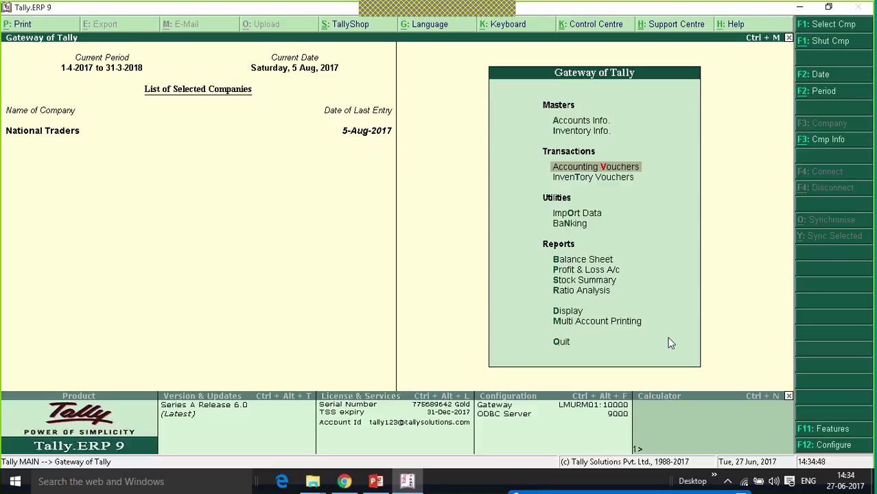
# - Open a Journal stat adjustment: GST, Increase of Input Tax Credit, Tax Paid on Advance under Reverse Charge
pyautogui.press('Return')
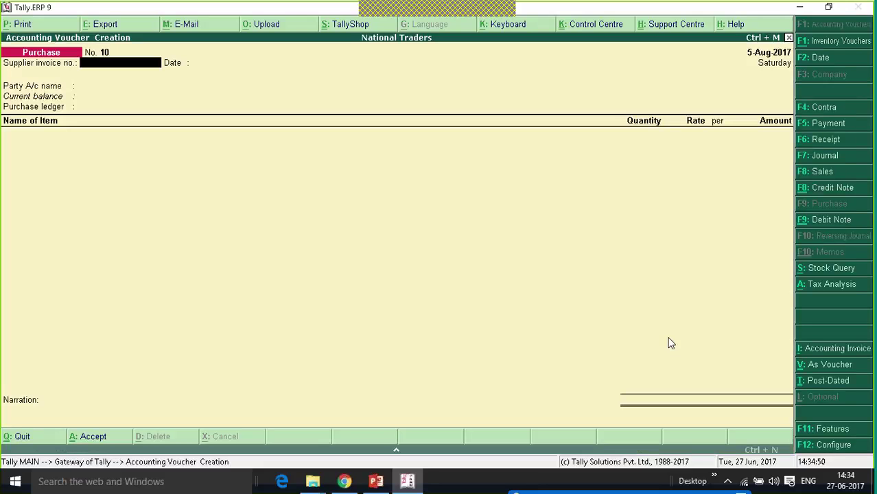
pyautogui.click(824, 156)
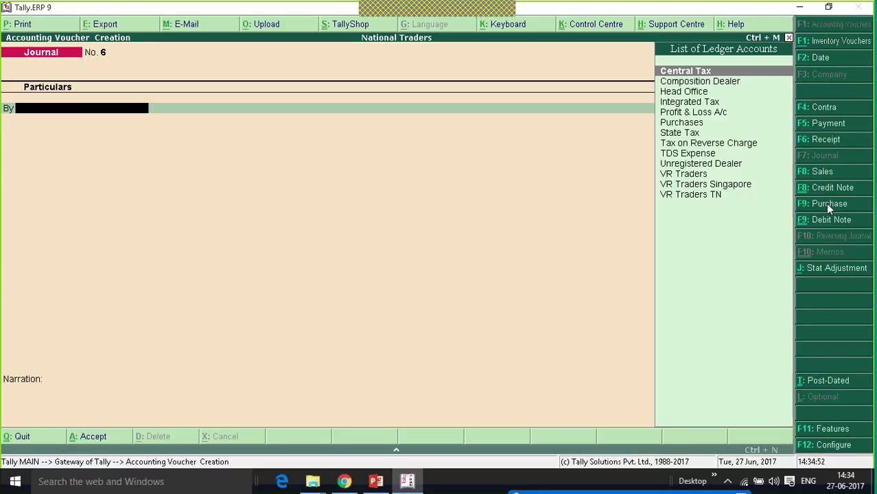
pyautogui.click(844, 275)
pyautogui.press('Return')
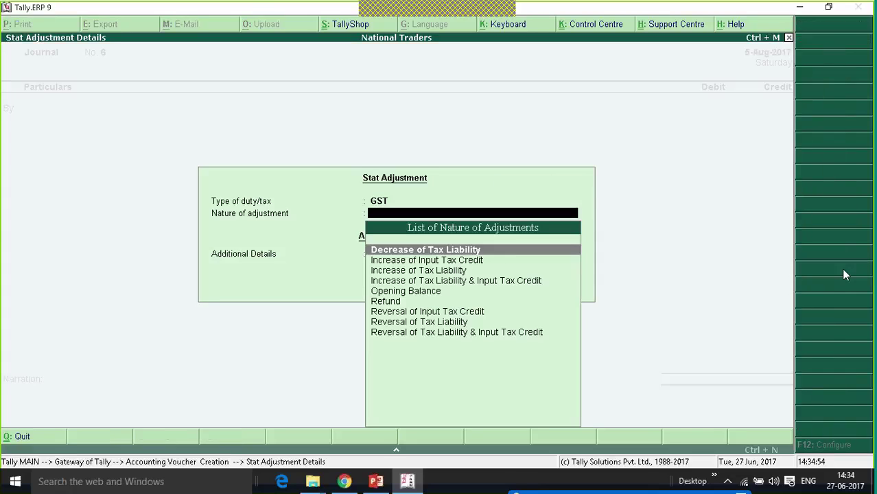
pyautogui.press('Down')
pyautogui.press('Return')
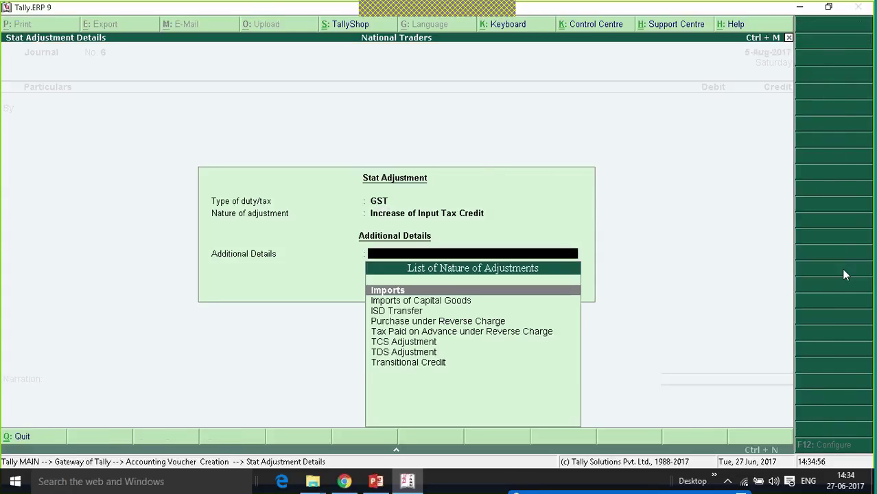
pyautogui.press('Down')
pyautogui.press('Down')
pyautogui.press('Down')
pyautogui.press('Down')
pyautogui.press('Down')
pyautogui.press('Down')
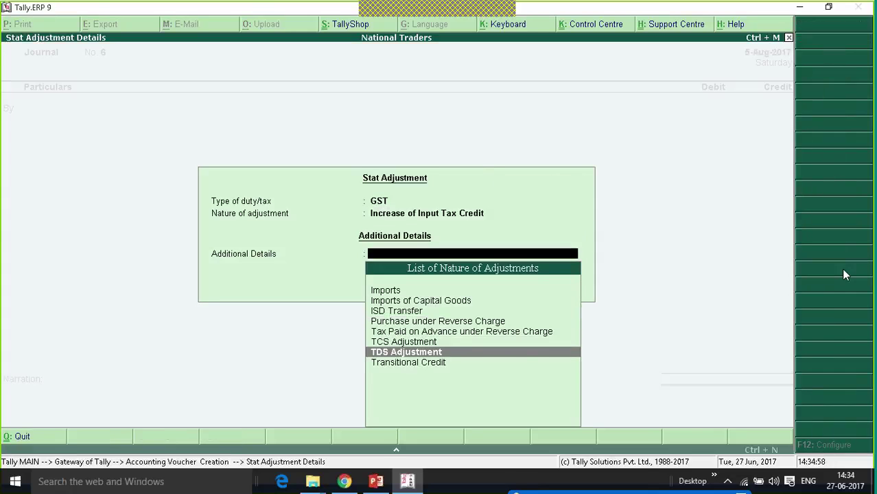
pyautogui.press('Up')
pyautogui.press('Up')
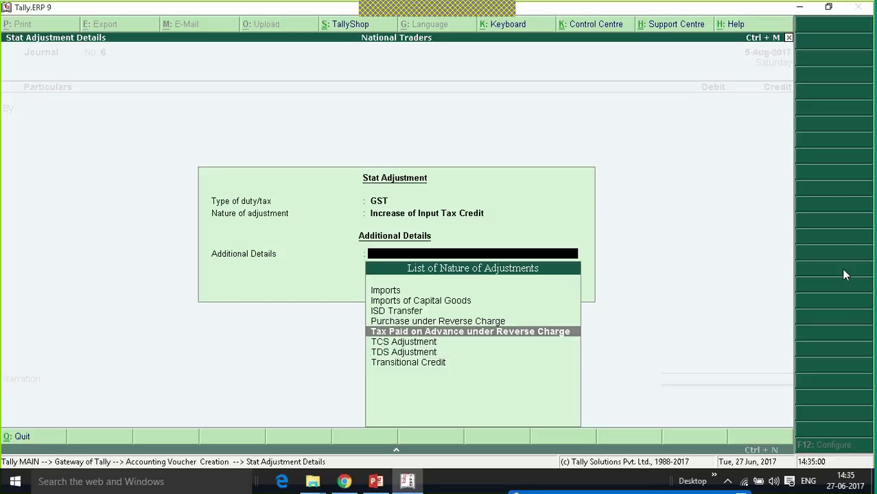
pyautogui.press('Return')
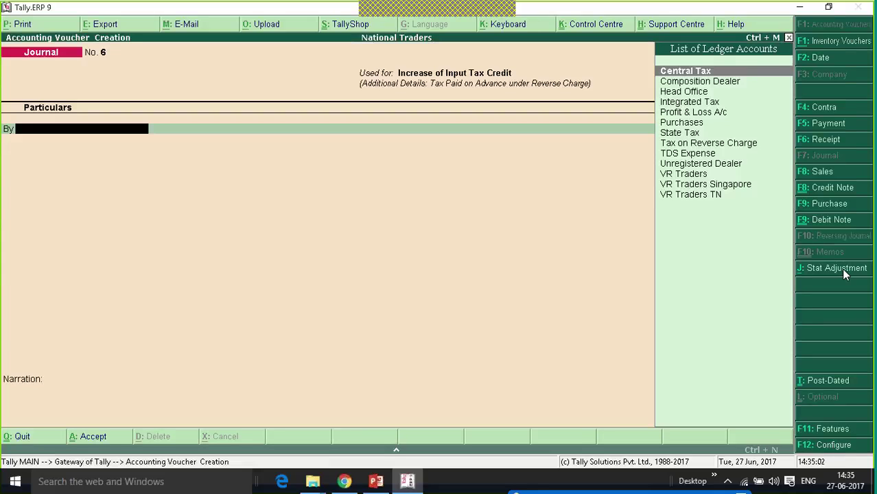
# - Debit Central Tax and State Tax 9,000 each against Tax on Reverse Charge and save journal No. 6
pyautogui.press('Down')
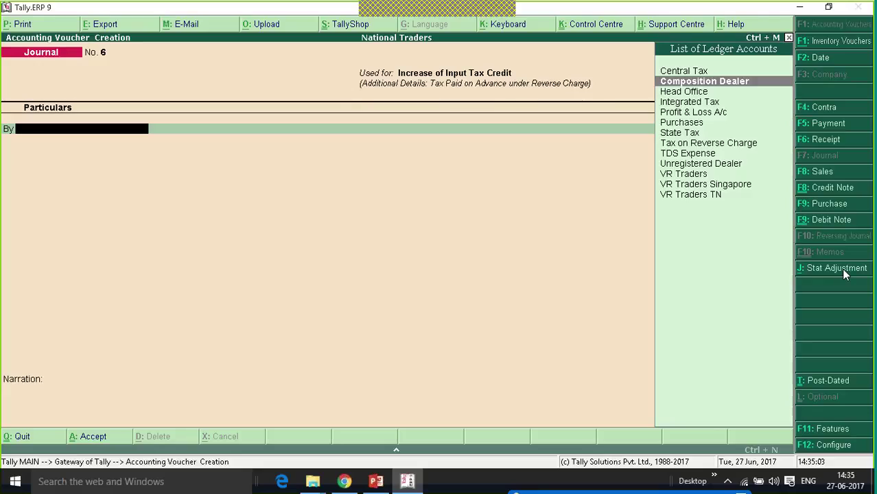
pyautogui.press('Up')
pyautogui.press('Return')
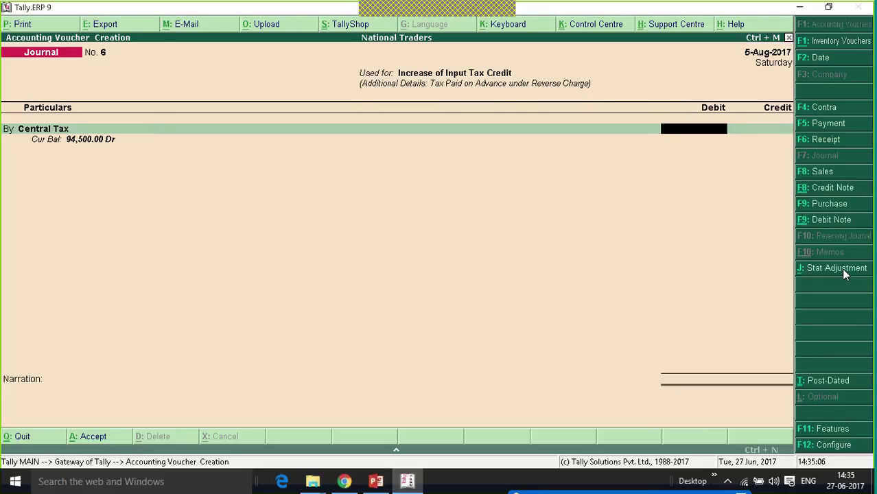
pyautogui.write('9000')
pyautogui.press('Return')
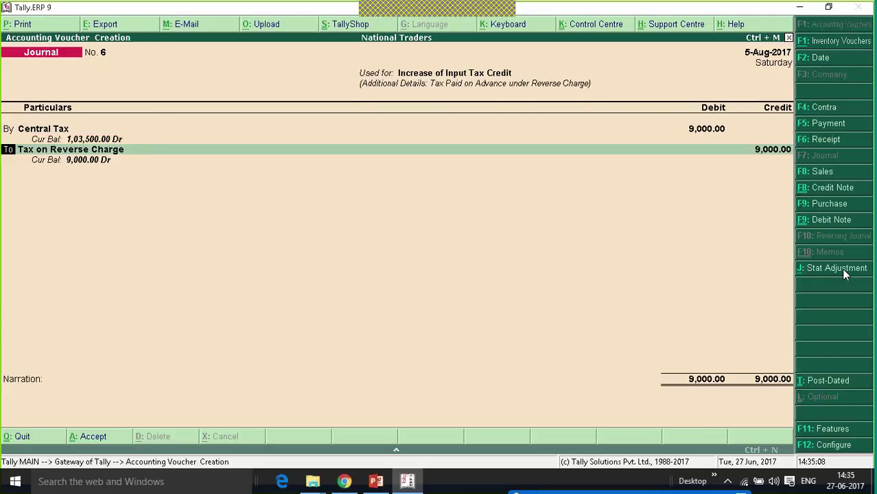
pyautogui.press('b')
pyautogui.press('Return')
pyautogui.write('Sta')
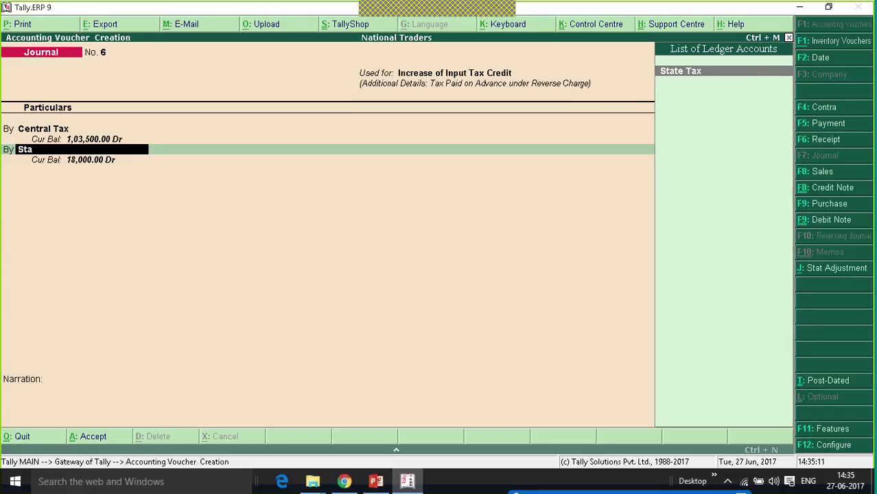
pyautogui.press('Return')
pyautogui.write('9,')
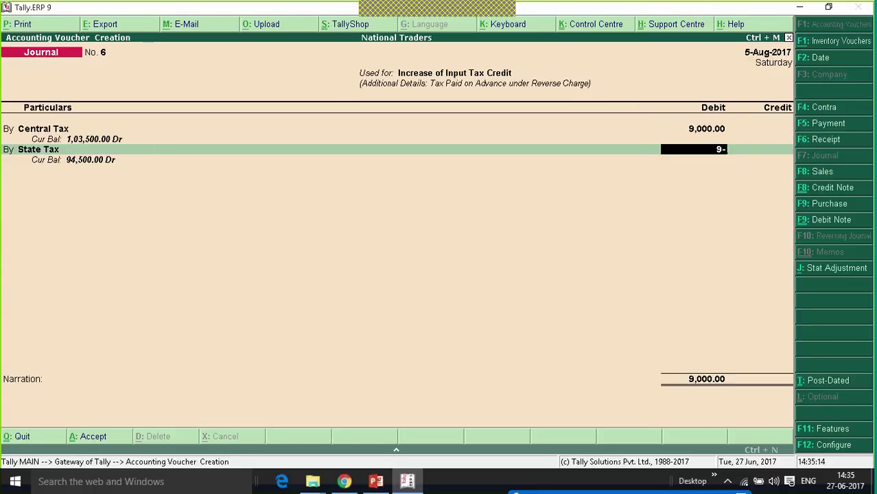
pyautogui.write('000')
pyautogui.press('Return')
pyautogui.press('Return')
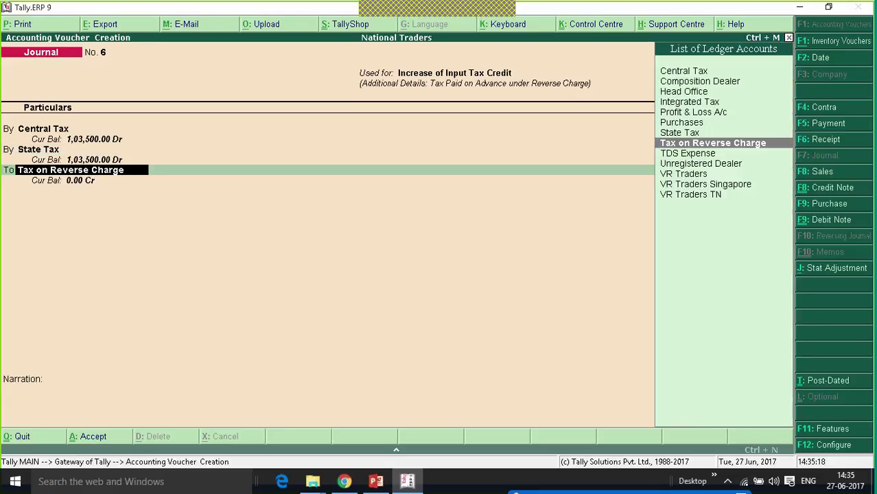
pyautogui.press('Return')
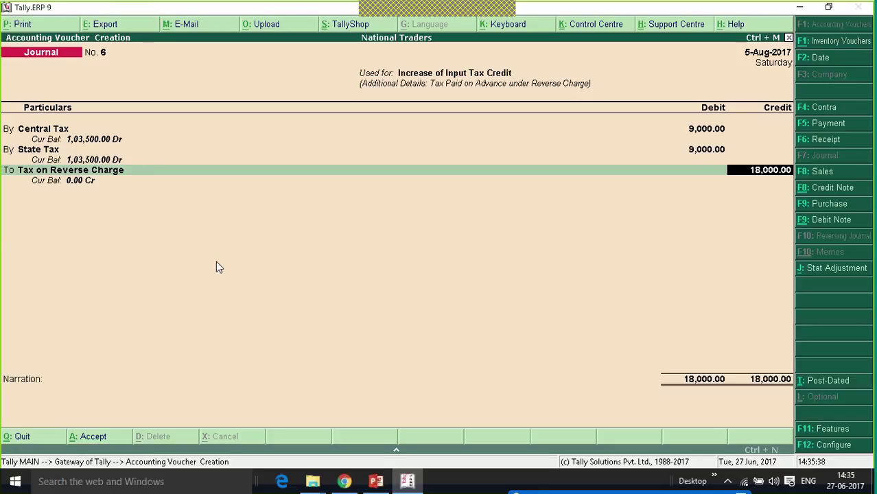
pyautogui.press('Return')
pyautogui.press('Return')
pyautogui.press('Return')
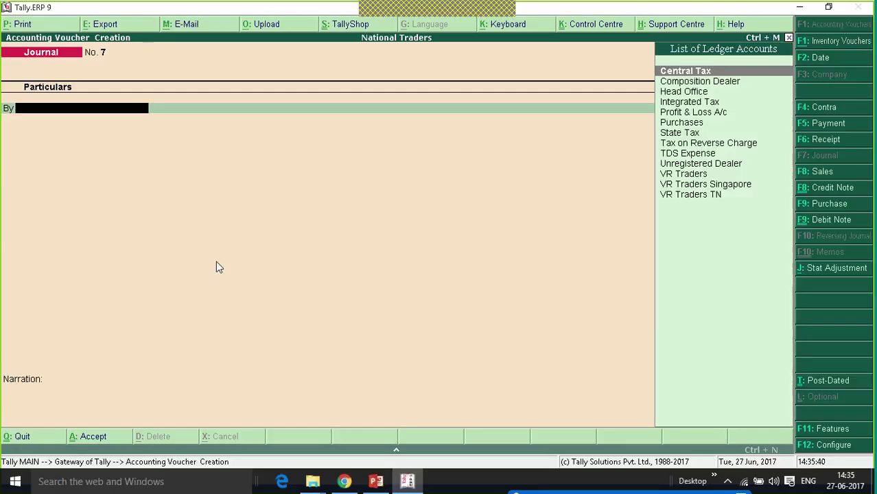
# - Quit the empty journal voucher No. 7 back to the Gateway of Tally
pyautogui.press('Escape')
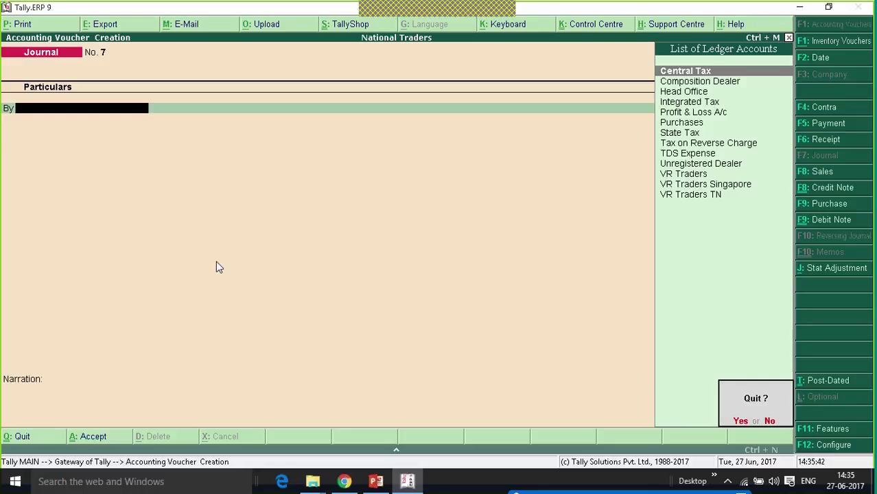
pyautogui.press('Return')
pyautogui.press('Up')
pyautogui.press('Up')
pyautogui.press('Up')
pyautogui.press('Up')
pyautogui.press('Up')
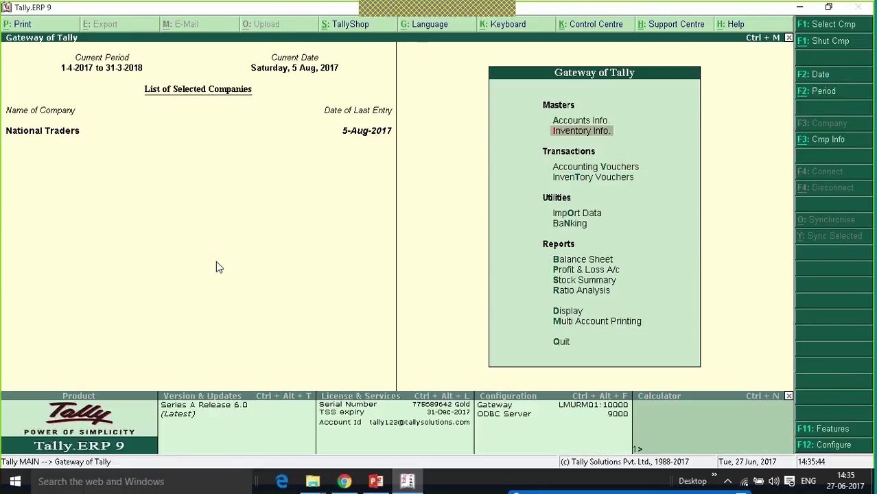
# - Open Display > Statutory Reports > GST > GSTR-2 for August 2017
pyautogui.press('Return')
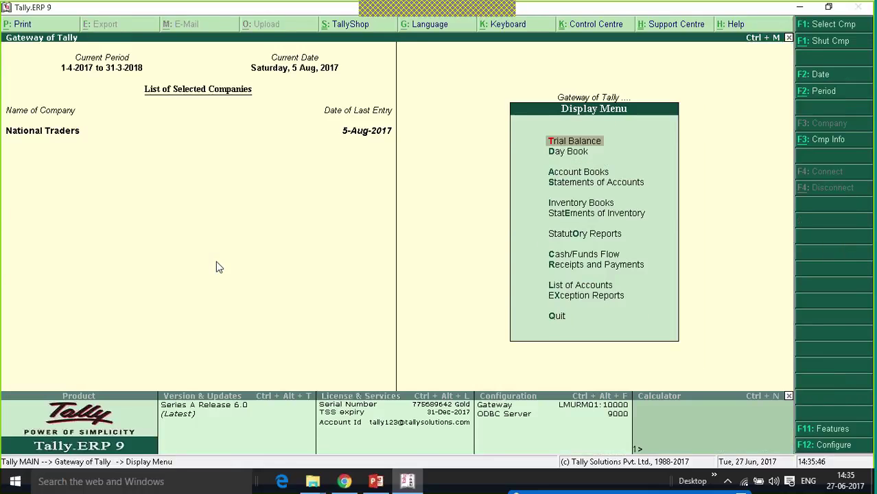
pyautogui.press('Up')
pyautogui.press('Up')
pyautogui.press('Up')
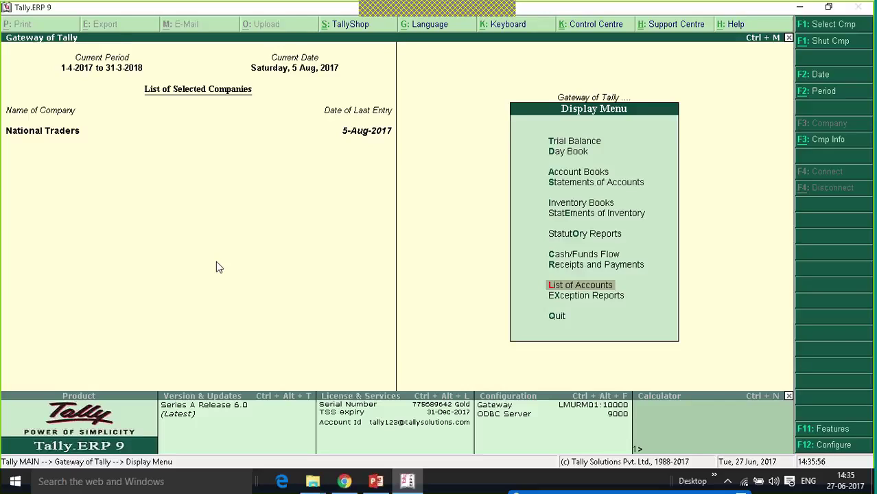
pyautogui.press('Up')
pyautogui.press('Up')
pyautogui.press('Up')
pyautogui.press('Up')
pyautogui.press('Down')
pyautogui.press('Return')
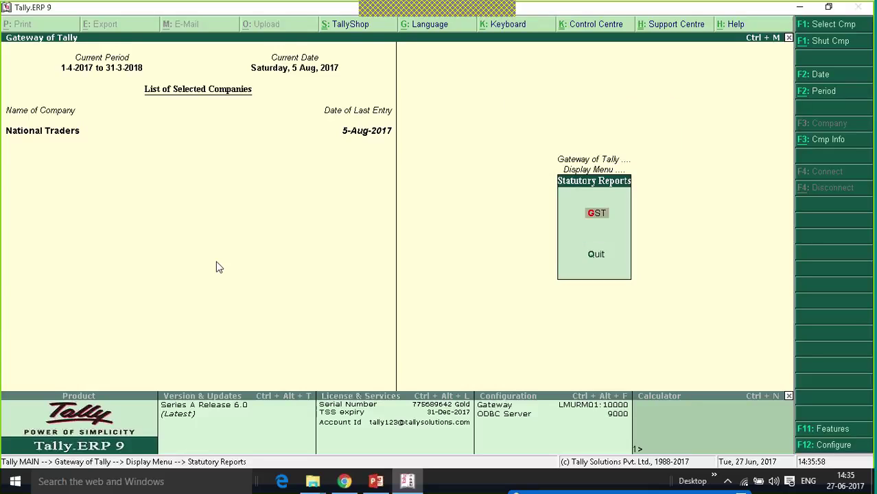
pyautogui.press('Return')
pyautogui.press('Up')
pyautogui.press('Up')
pyautogui.press('Up')
pyautogui.press('Up')
pyautogui.press('Up')
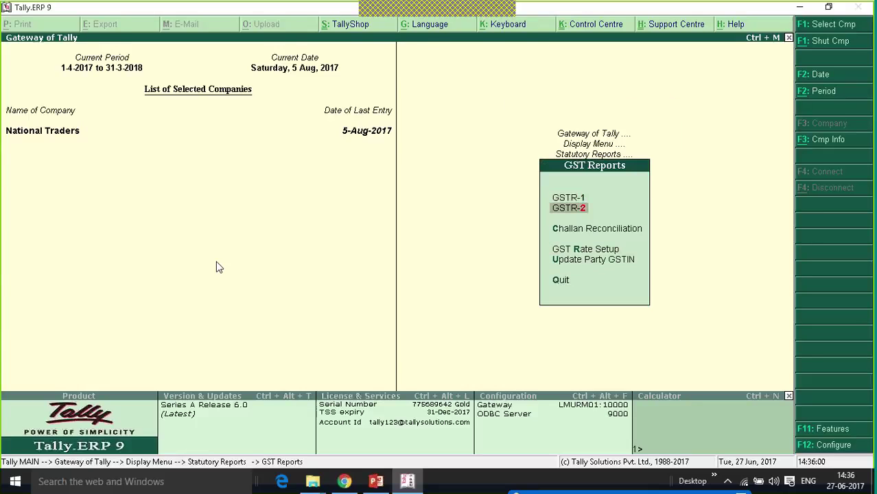
pyautogui.press('Return')
pyautogui.press('Down')
pyautogui.press('Down')
pyautogui.press('Down')
pyautogui.press('Down')
pyautogui.press('Down')
pyautogui.press('Down')
pyautogui.press('Down')
pyautogui.press('Down')
pyautogui.press('Down')
pyautogui.press('Down')
pyautogui.press('Down')
pyautogui.press('Down')
pyautogui.press('Down')
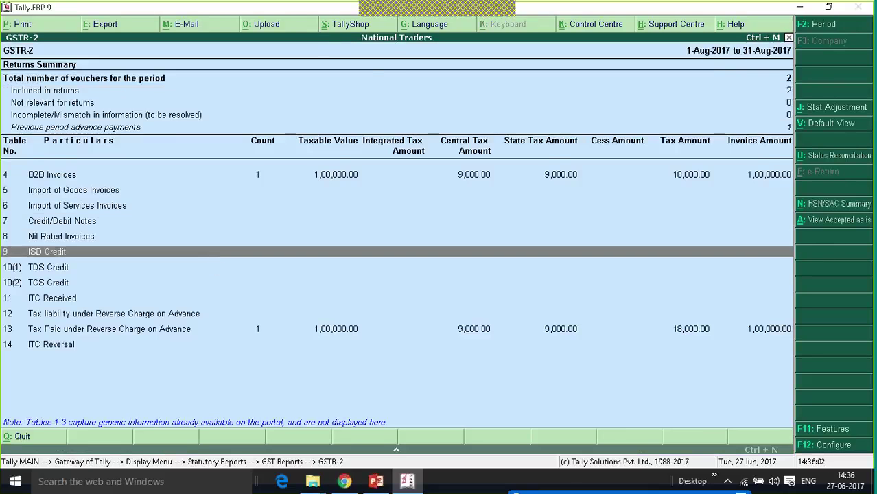
pyautogui.press('Up')
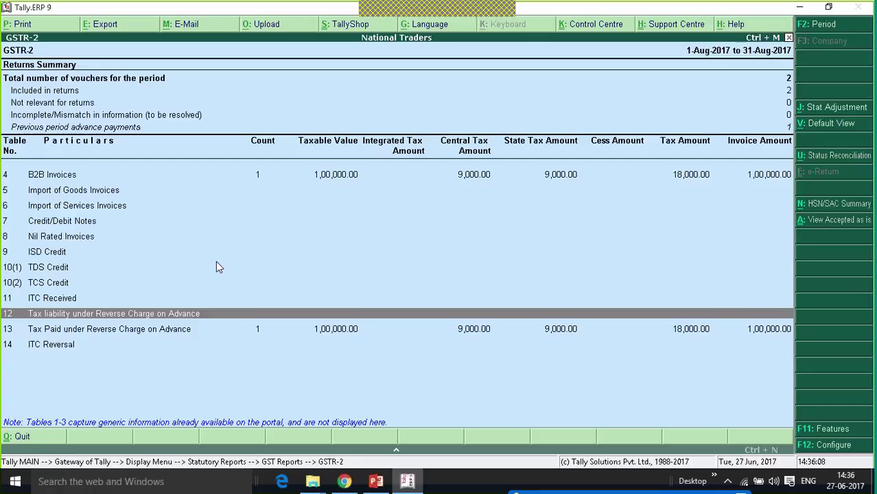
pyautogui.press('Down')
pyautogui.press('Down')
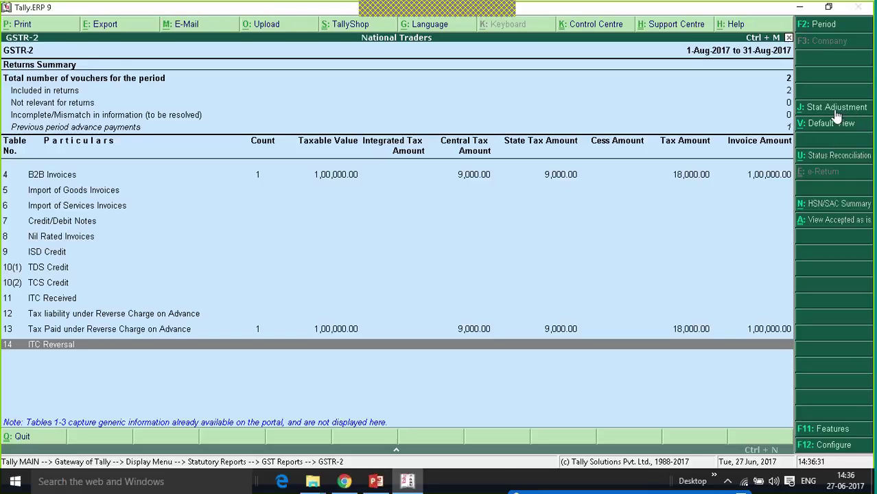
# - Start a stat adjustment journal with Reversal of Input Tax Credit as the nature
pyautogui.click(833, 110)
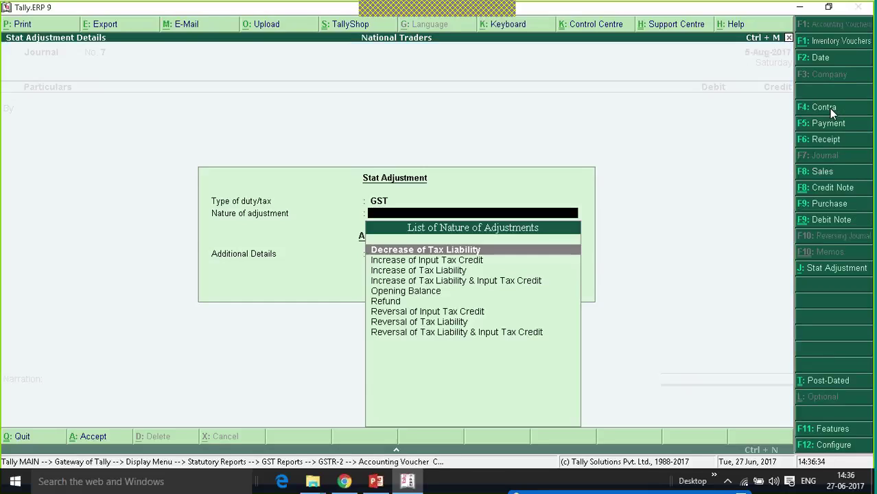
pyautogui.press('Down')
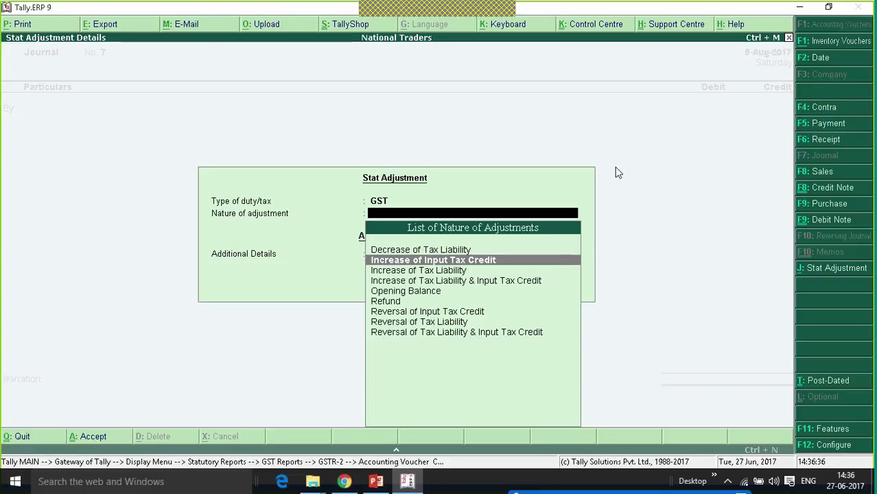
pyautogui.press('Down')
pyautogui.press('Down')
pyautogui.press('Down')
pyautogui.press('Down')
pyautogui.press('Down')
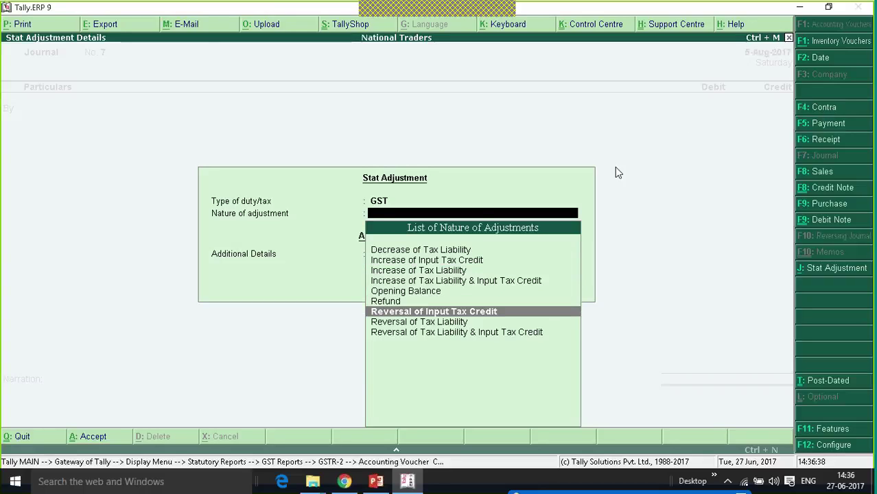
pyautogui.press('Return')
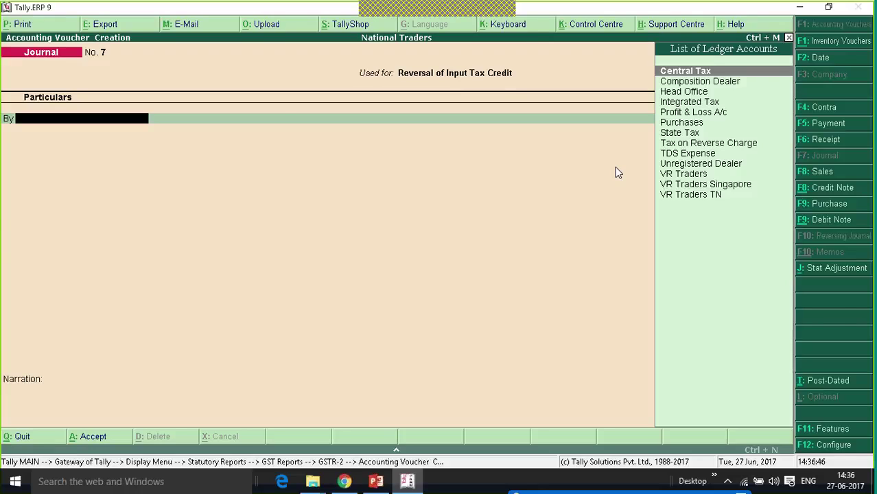
# - Create a new ledger named Expenses from within the journal
pyautogui.hotkey('alt', 'c')
pyautogui.write('Expenses')
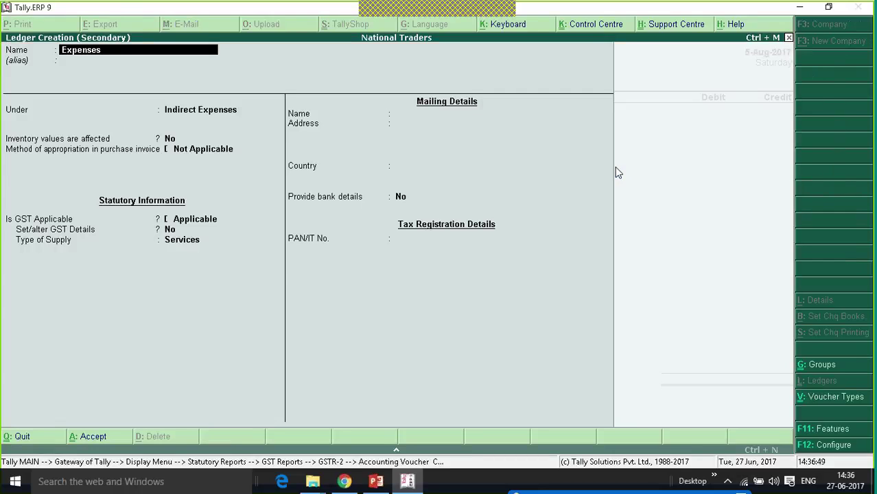
pyautogui.press('Return')
pyautogui.press('Return')
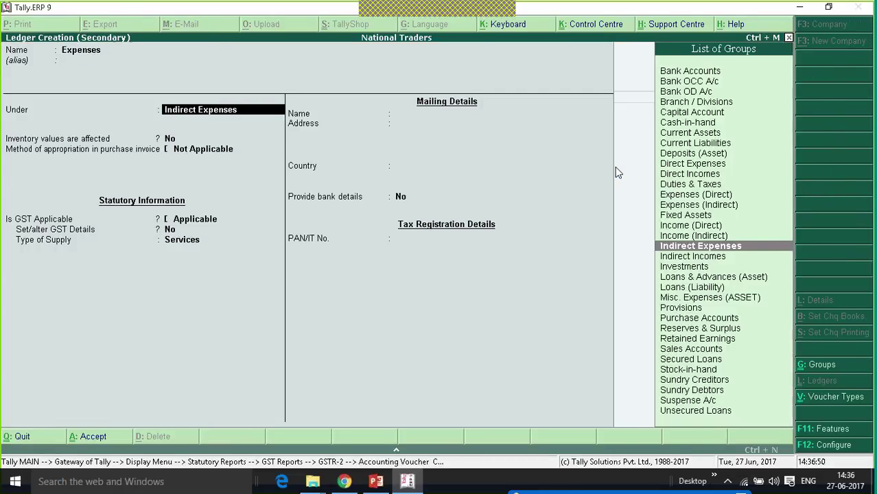
pyautogui.press('Return')
pyautogui.hotkey('ctrl', 'a')
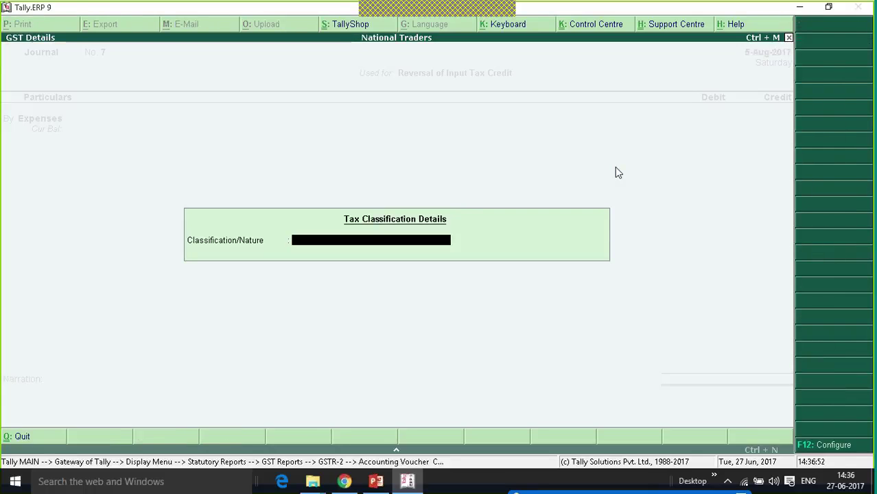
pyautogui.press('Return')
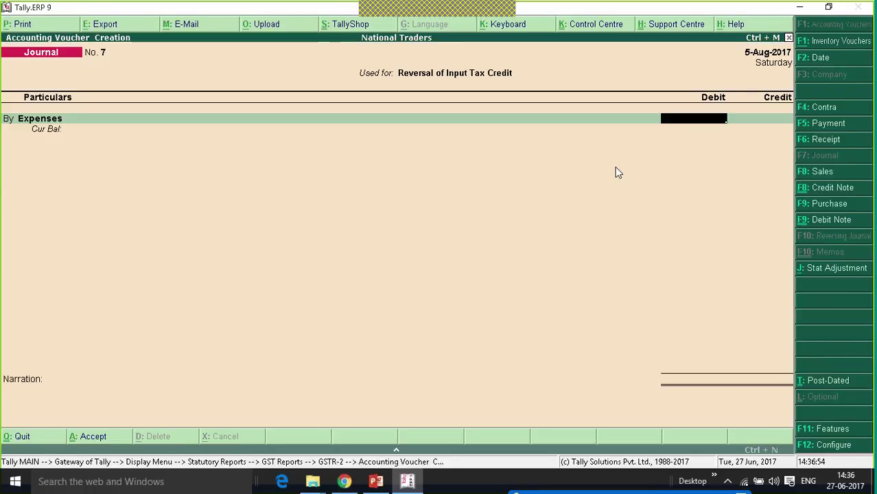
# - Debit Expenses 9,000, credit Central Tax and State Tax 4,500 each, and save
pyautogui.write('1')
pyautogui.write('0')
pyautogui.press('BackSpace')
pyautogui.press('BackSpace')
pyautogui.write('9000')
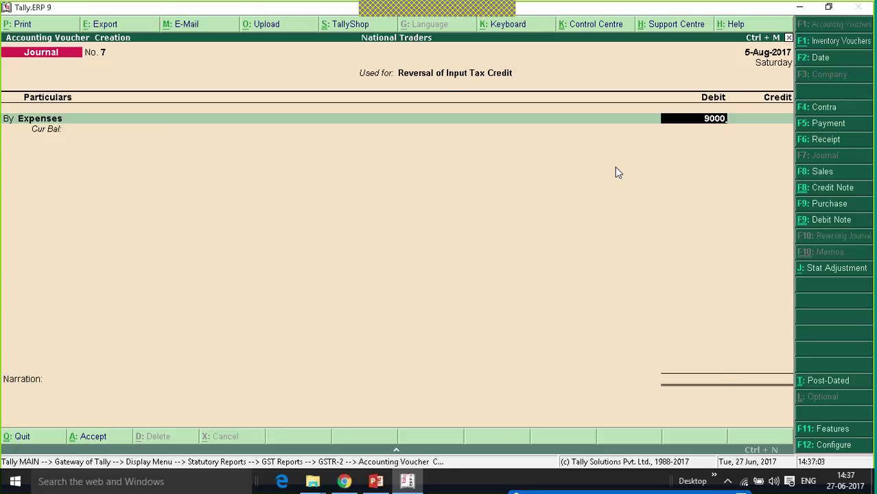
pyautogui.press('Return')
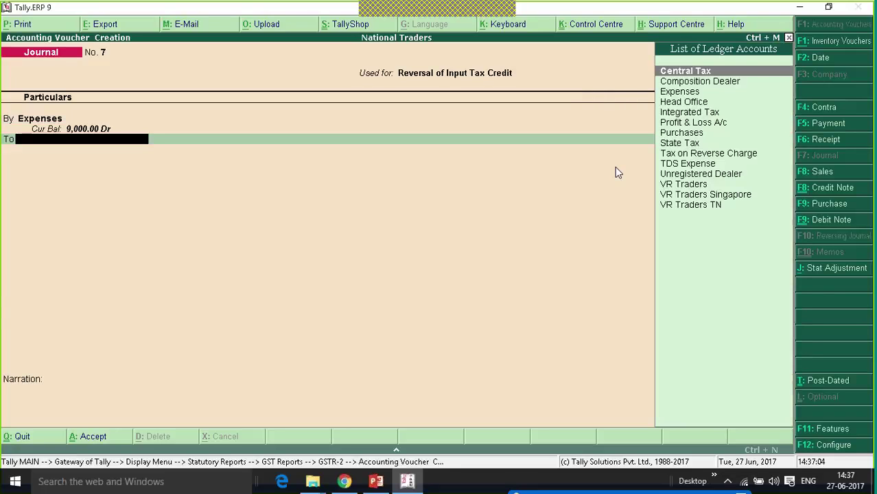
pyautogui.write('cent')
pyautogui.press('Return')
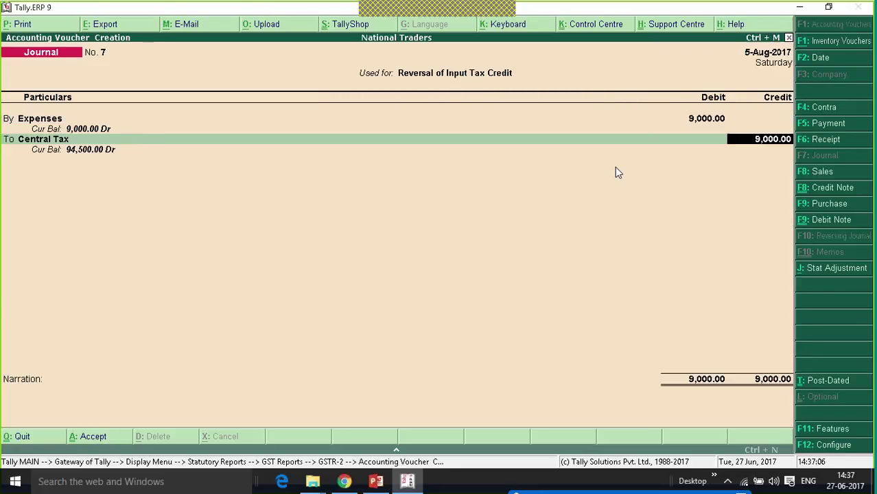
pyautogui.write('4500')
pyautogui.press('Return')
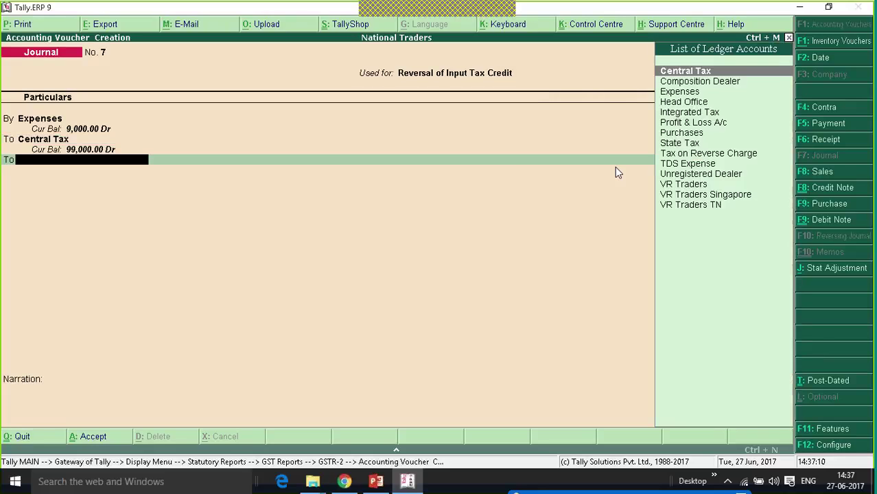
pyautogui.write('st')
pyautogui.press('Return')
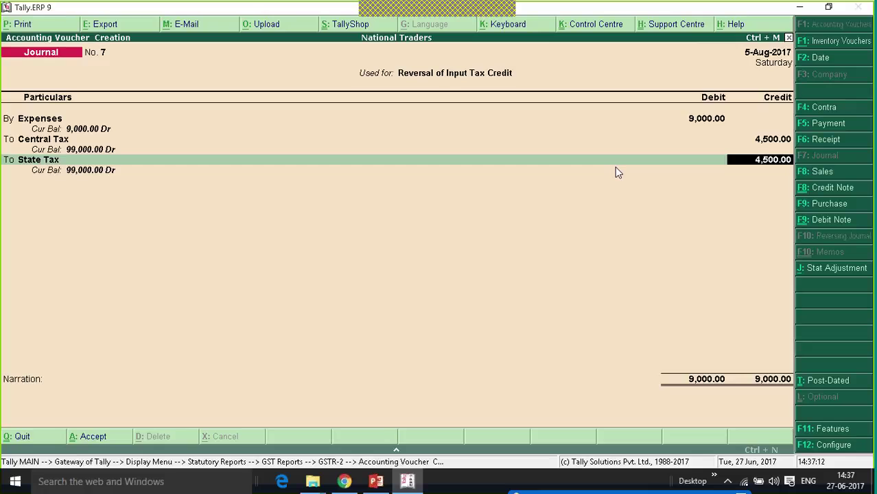
pyautogui.press('Return')
pyautogui.press('Return')
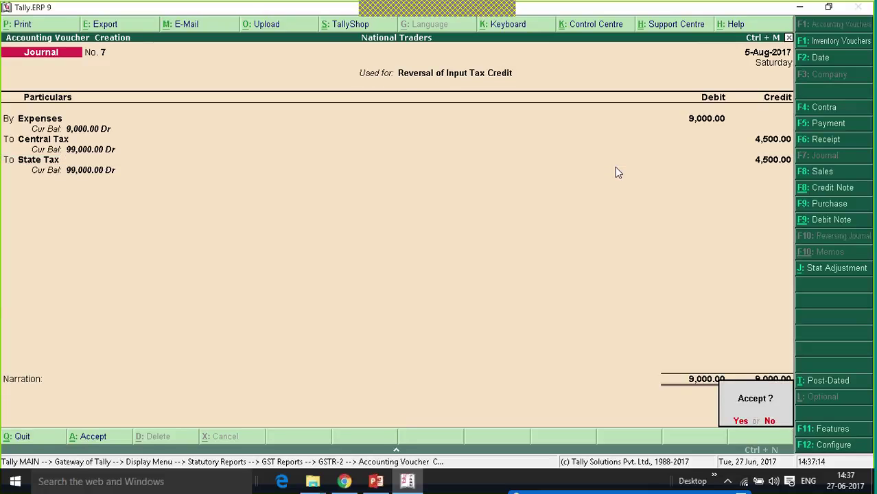
pyautogui.press('Return')
pyautogui.press('Down')
pyautogui.press('Down')
pyautogui.press('Down')
pyautogui.press('Down')
pyautogui.press('Down')
pyautogui.press('Down')
pyautogui.press('Down')
pyautogui.press('Down')
pyautogui.press('Down')
pyautogui.press('Down')
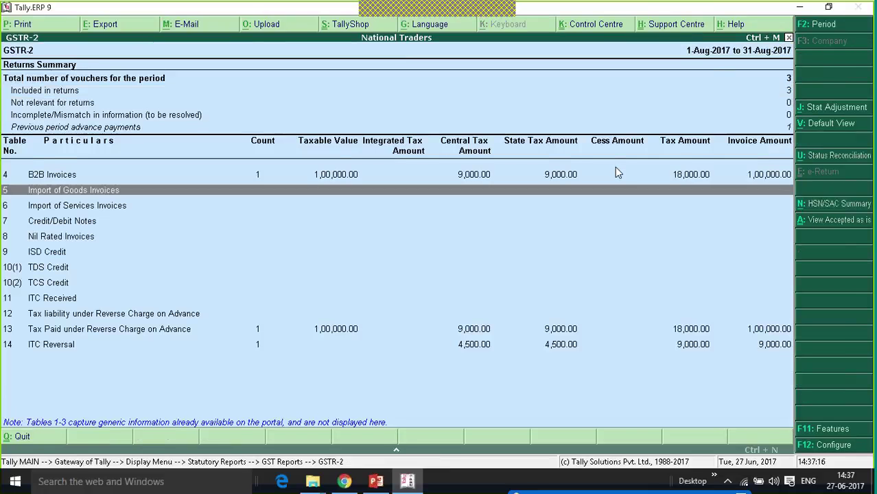
pyautogui.press('Down')
pyautogui.press('Down')
pyautogui.press('Down')
pyautogui.press('Down')
pyautogui.press('Down')
pyautogui.press('Down')
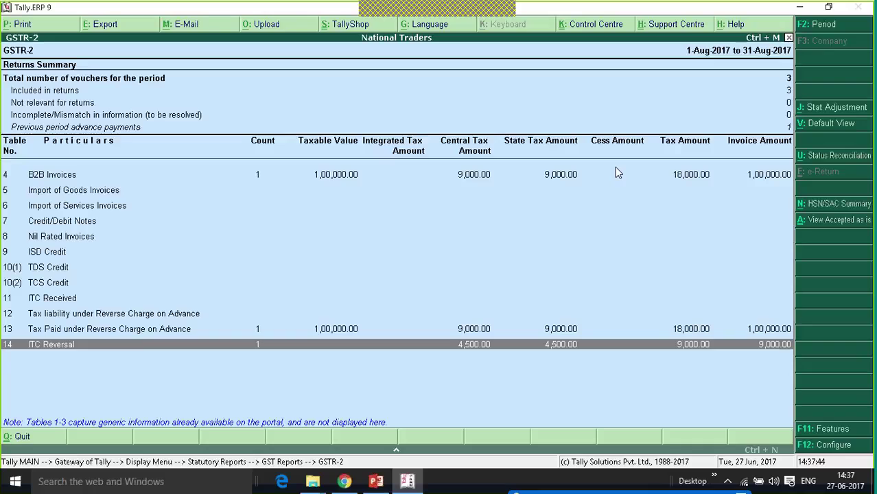
# - Leave the GSTR-2 report and go from Gateway of Tally to Display > Statutory Reports > GST Reports
pyautogui.press('Escape')
pyautogui.press('Escape')
pyautogui.press('Escape')
pyautogui.press('Escape')
pyautogui.press('Escape')
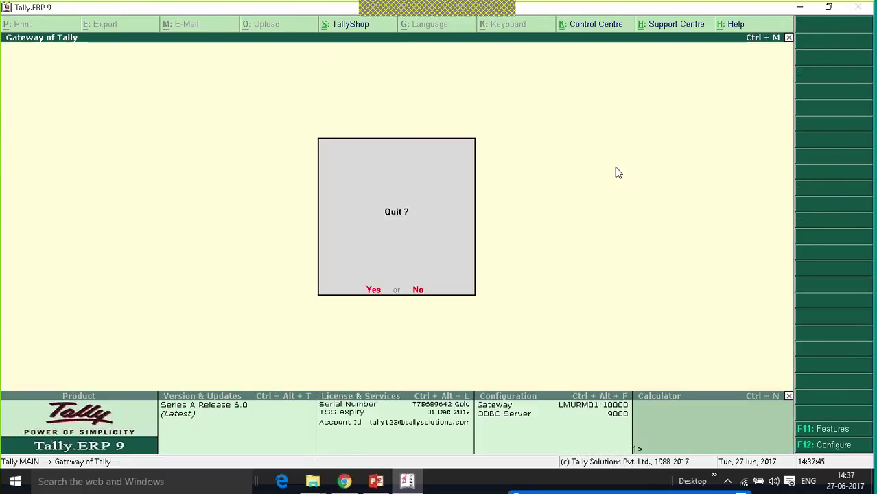
pyautogui.press('Escape')
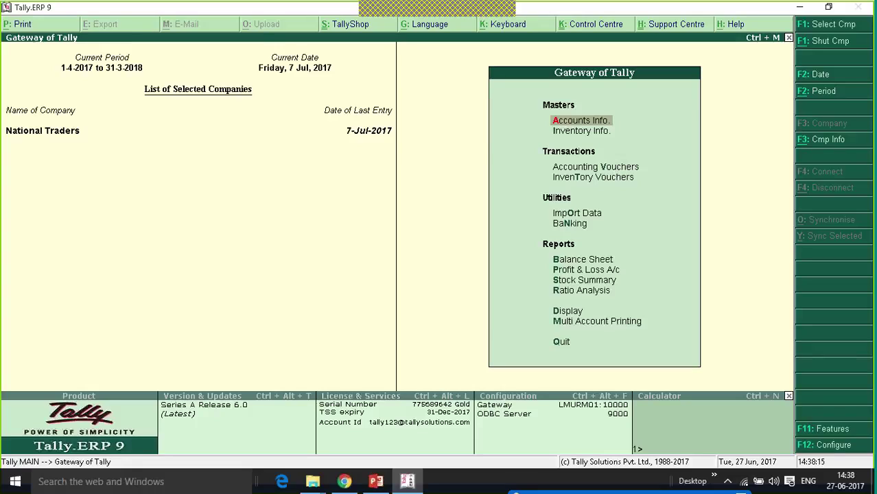
pyautogui.press('Up')
pyautogui.press('Up')
pyautogui.press('Up')
pyautogui.press('Return')
pyautogui.press('Up')
pyautogui.press('Up')
pyautogui.press('Up')
pyautogui.press('Up')
pyautogui.press('Up')
pyautogui.press('Up')
pyautogui.press('Up')
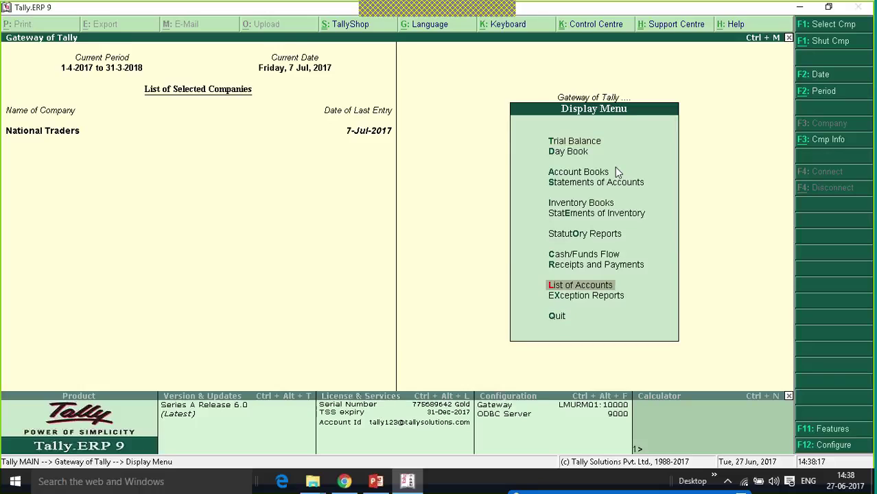
pyautogui.press('Down')
pyautogui.press('Return')
pyautogui.press('Return')
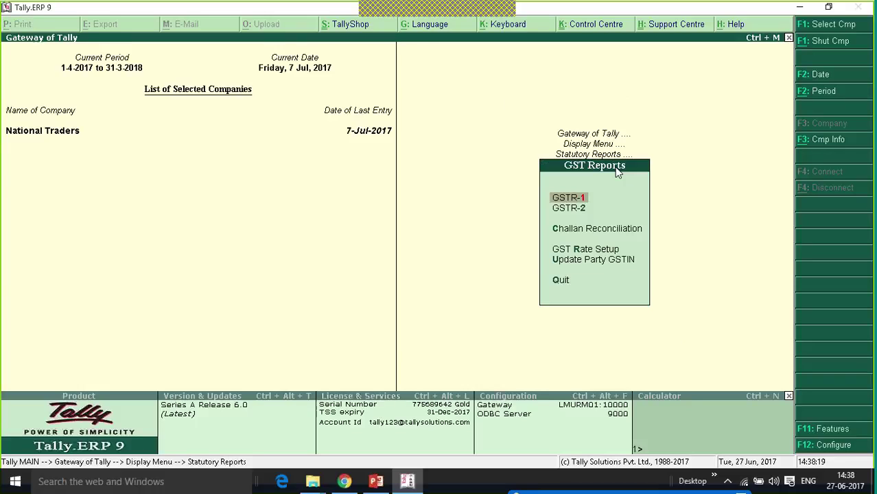
pyautogui.press('Return')
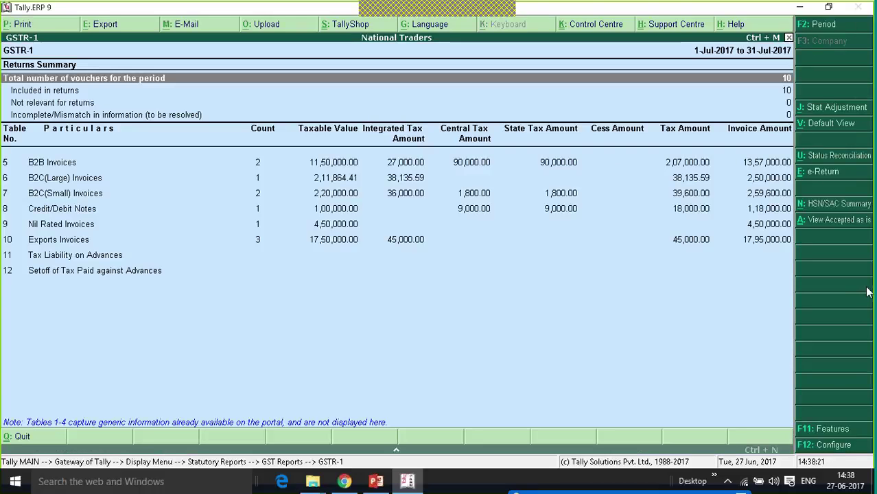
# - Open U: Status Reconciliation to see July 2017 GSTR-1 reconciliation counts per table
pyautogui.click(836, 157)
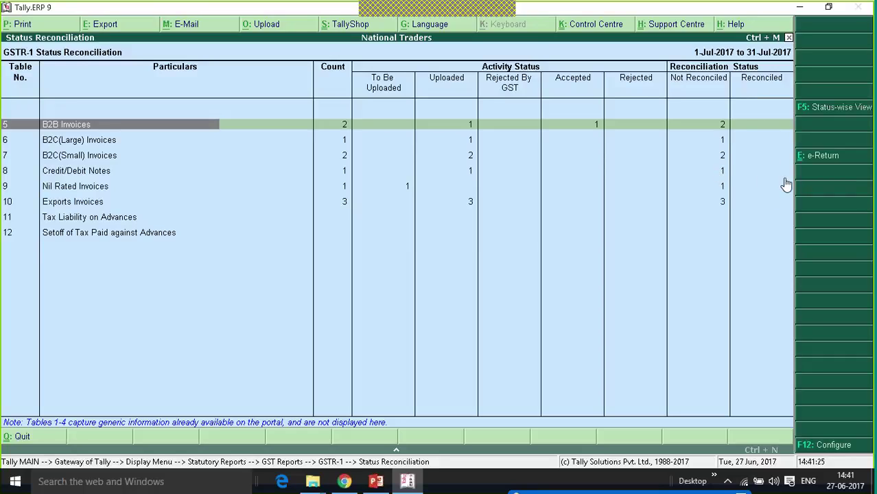
pyautogui.click(344, 129)
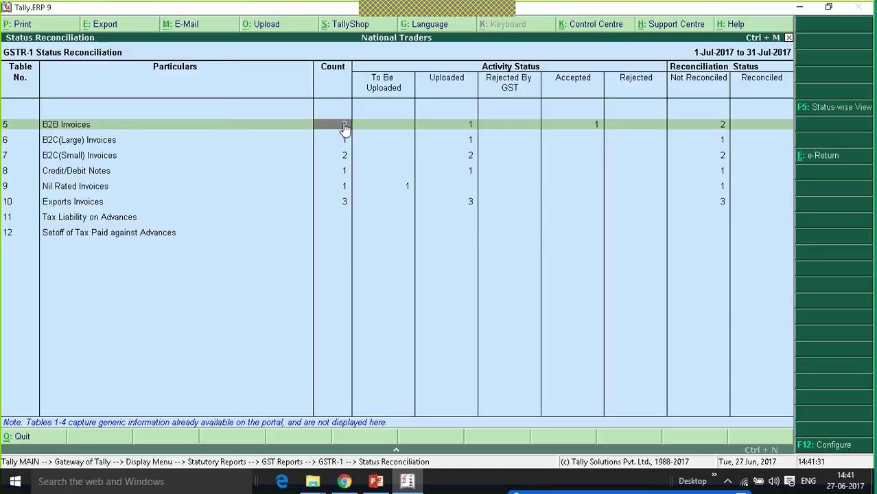
pyautogui.doubleClick(345, 129)
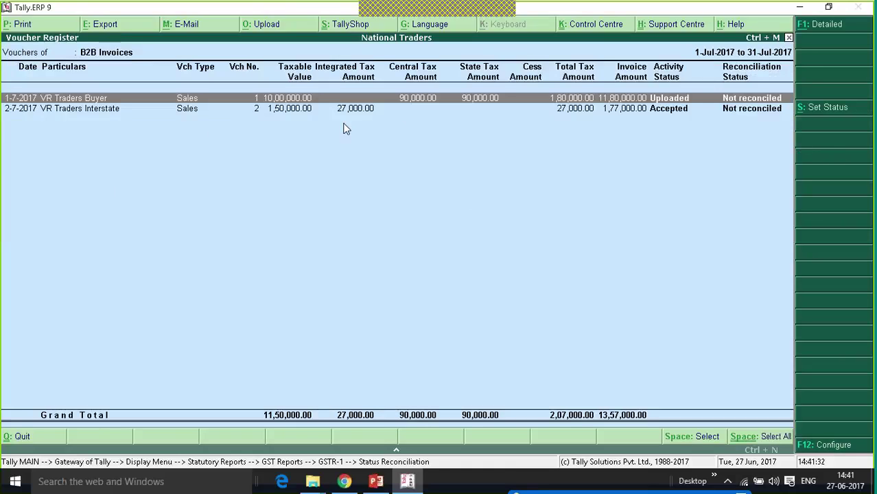
pyautogui.click(824, 108)
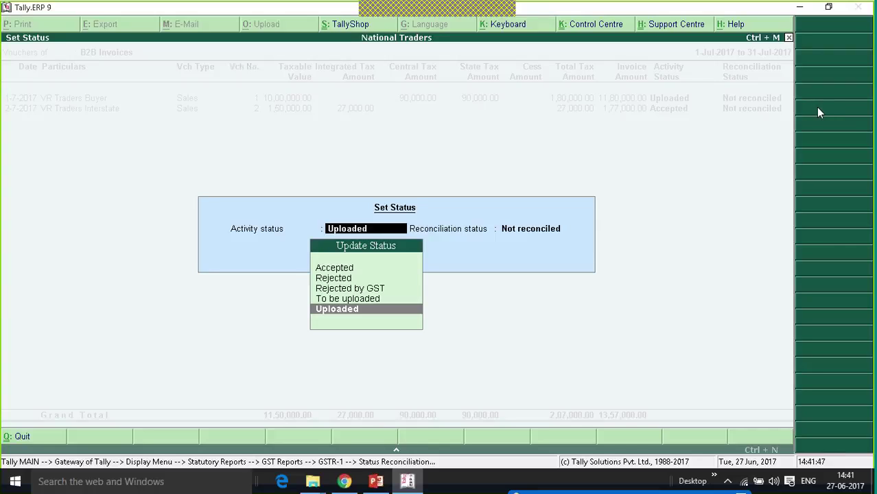
pyautogui.press('Return')
pyautogui.press('Down')
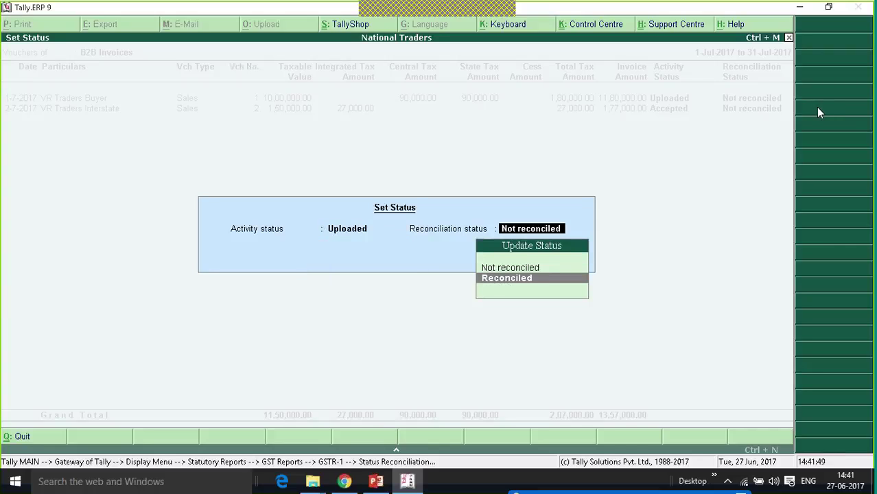
pyautogui.press('Return')
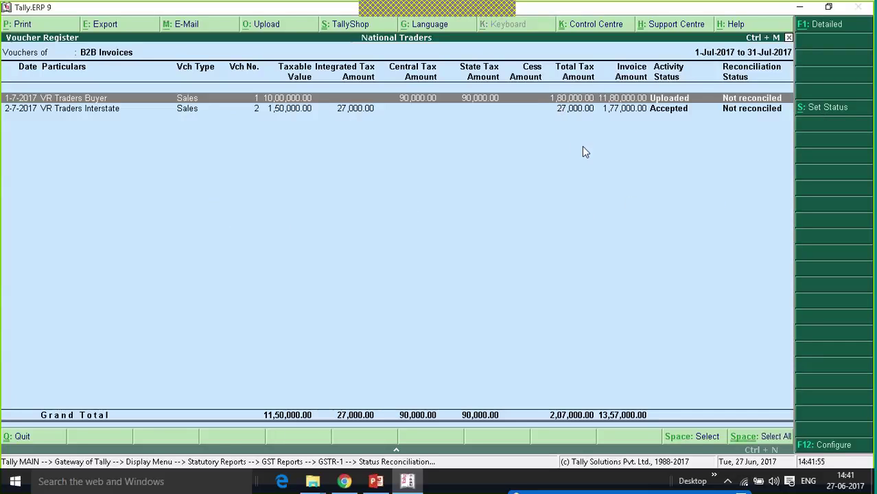
pyautogui.click(754, 440)
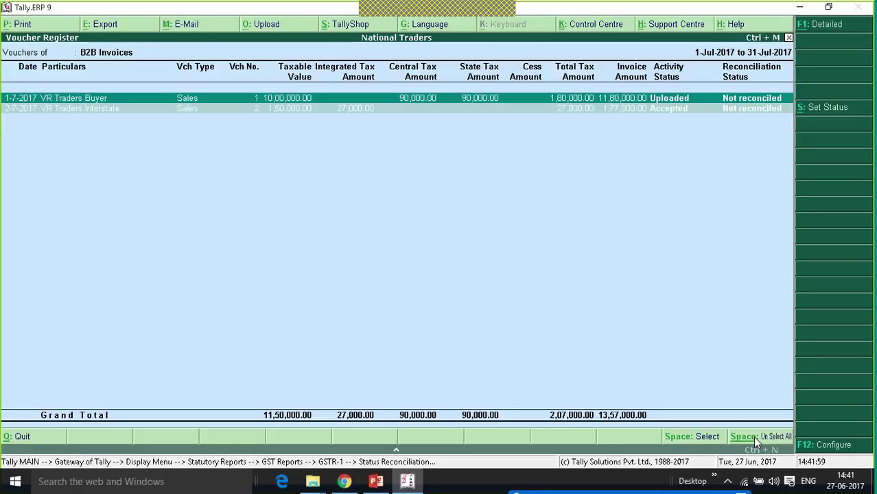
pyautogui.click(831, 112)
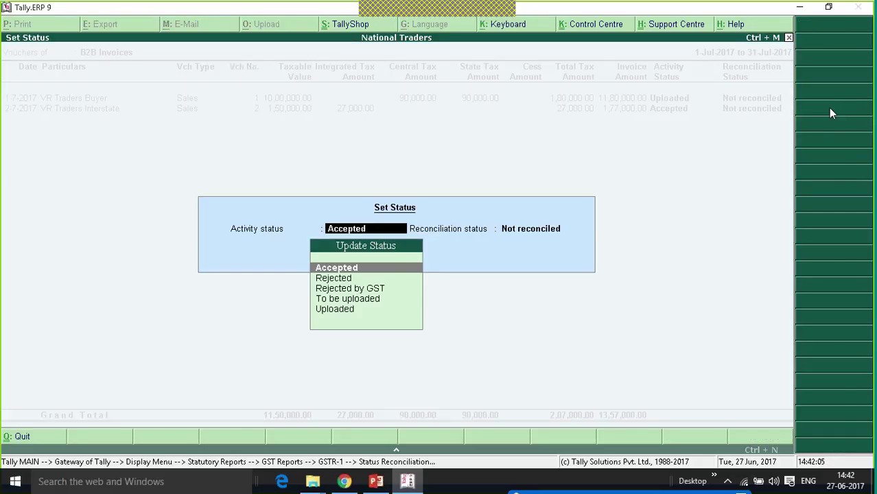
pyautogui.press('BackSpace')
pyautogui.press('Escape')
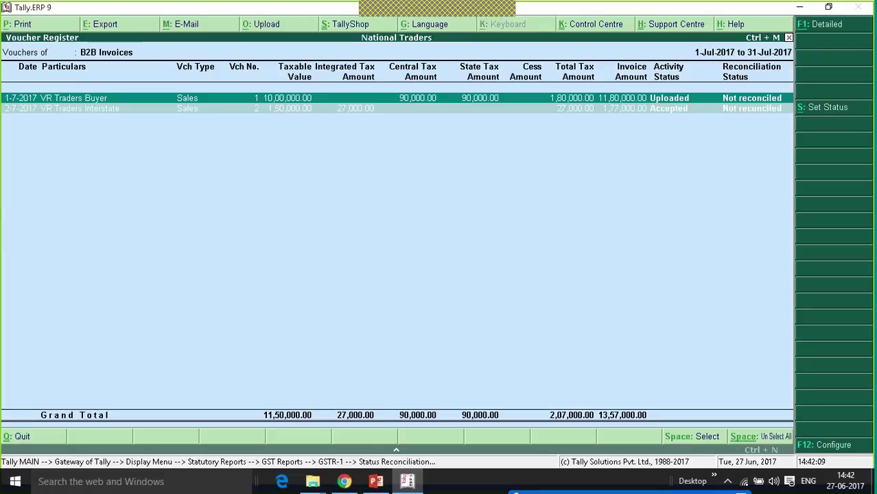
pyautogui.press('Escape')
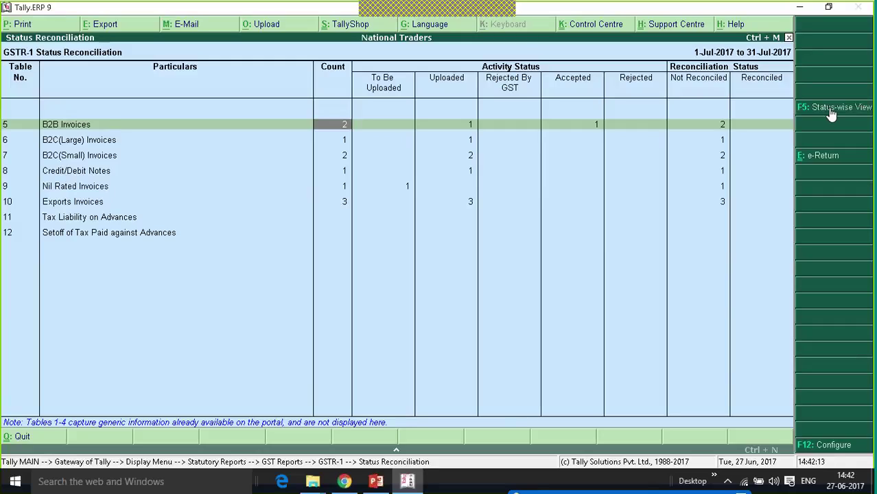
# - Start E: Export from the GSTR-1 Status Reconciliation screen
pyautogui.click(821, 157)
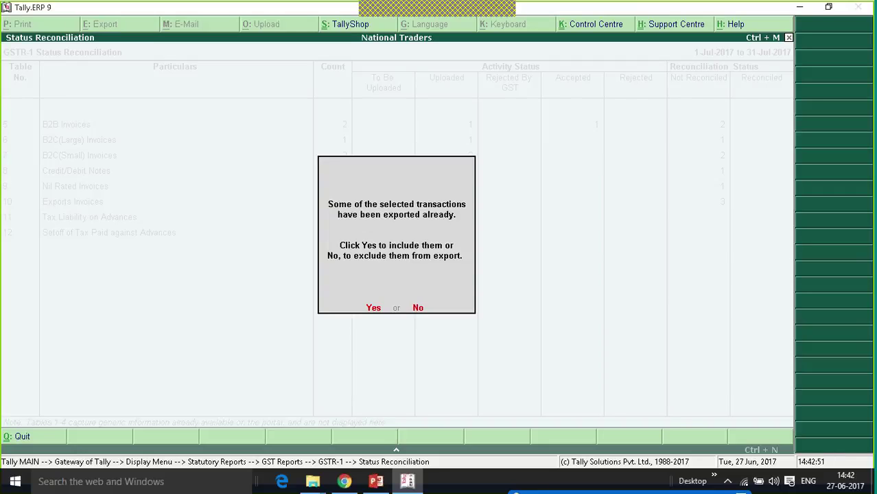
# - Include already-exported transactions and export July 2017 GSTR-1 as Excel to D:\Tally6.0 Testing_Build 5557
pyautogui.press('y')
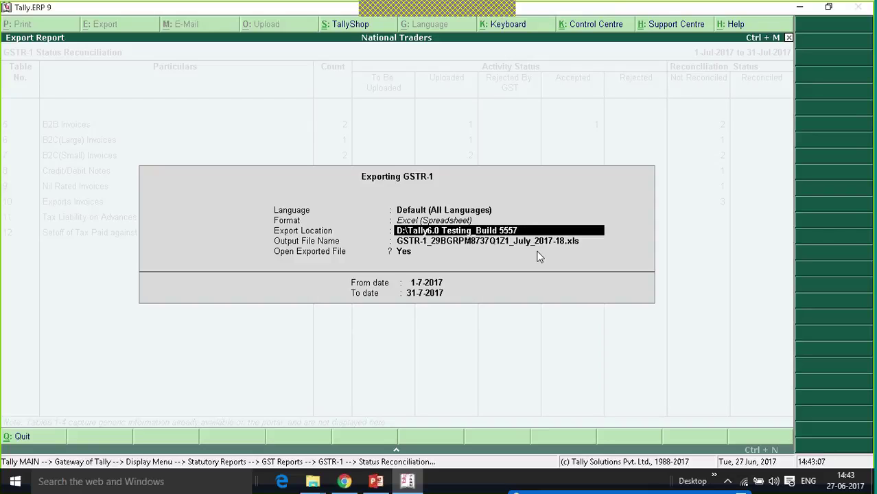
pyautogui.hotkey('ctrl', 'a')
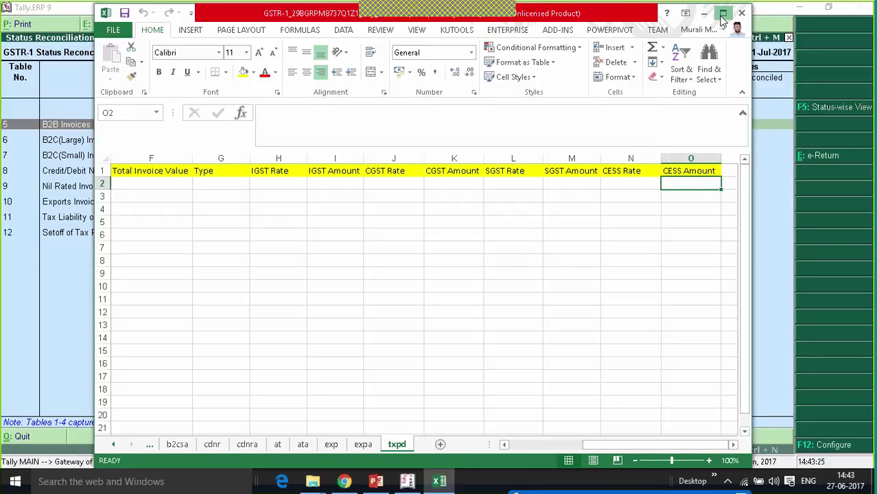
# - Maximize the exported workbook and scroll the sheet tabs back so b2b appears first
pyautogui.click(723, 13)
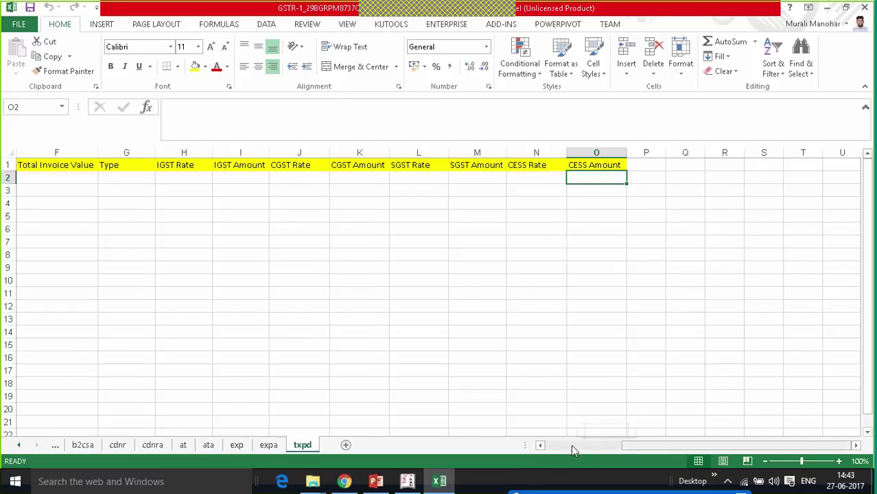
pyautogui.click(571, 445)
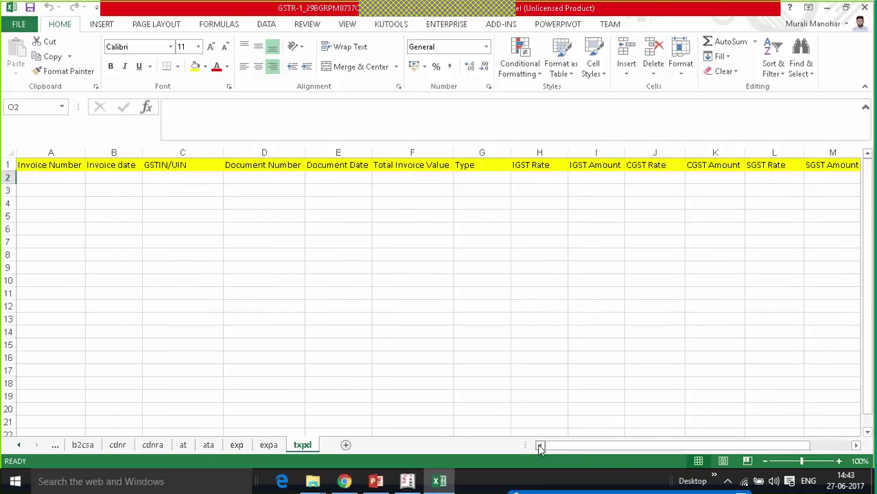
pyautogui.click(20, 445)
pyautogui.click(19, 446)
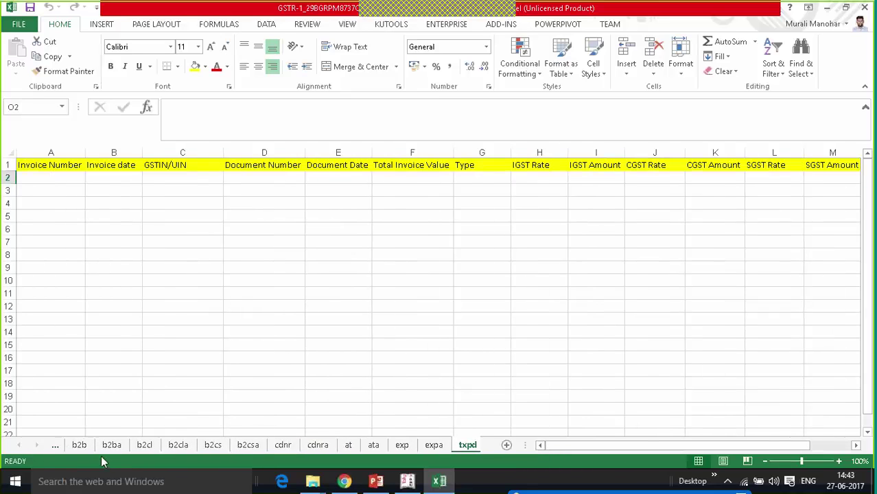
# - Check the b2b sheet's two invoices (1000000 and 150000 taxable), then close the workbook
pyautogui.click(79, 445)
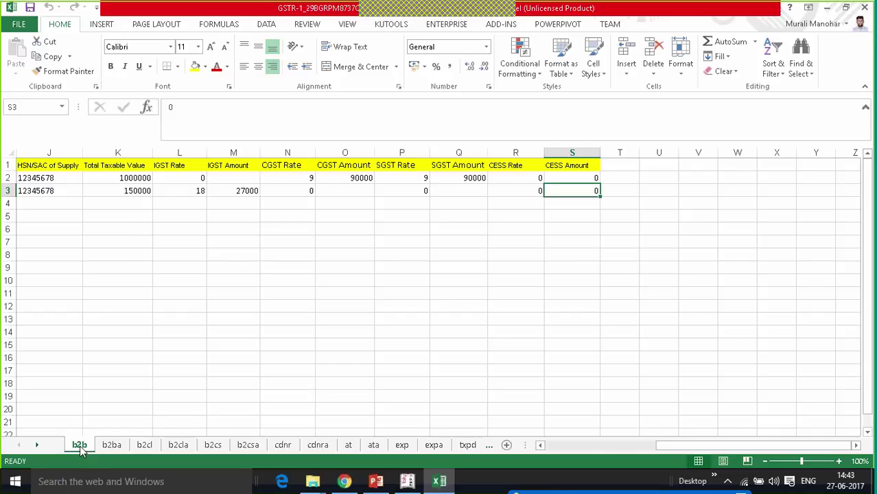
pyautogui.click(864, 8)
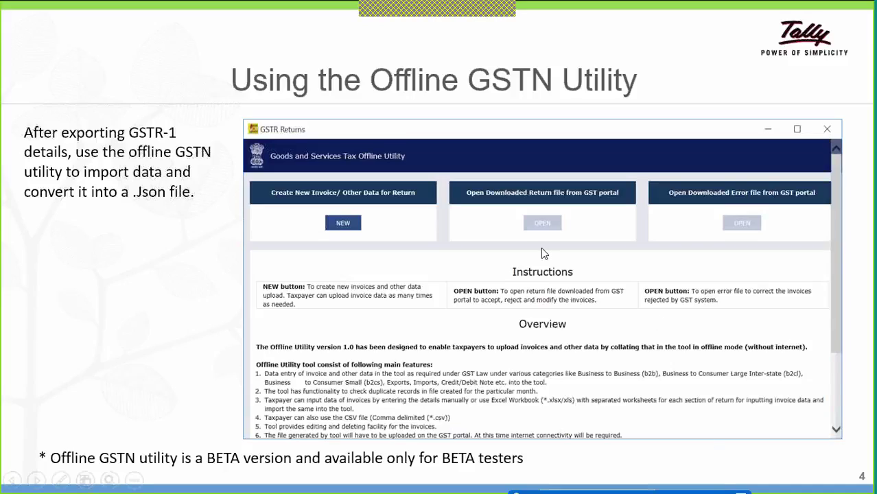
# - Advance the slideshow from slide 5 to slide 6, 'Using the Offline GSTN Utility'
pyautogui.click(346, 230)
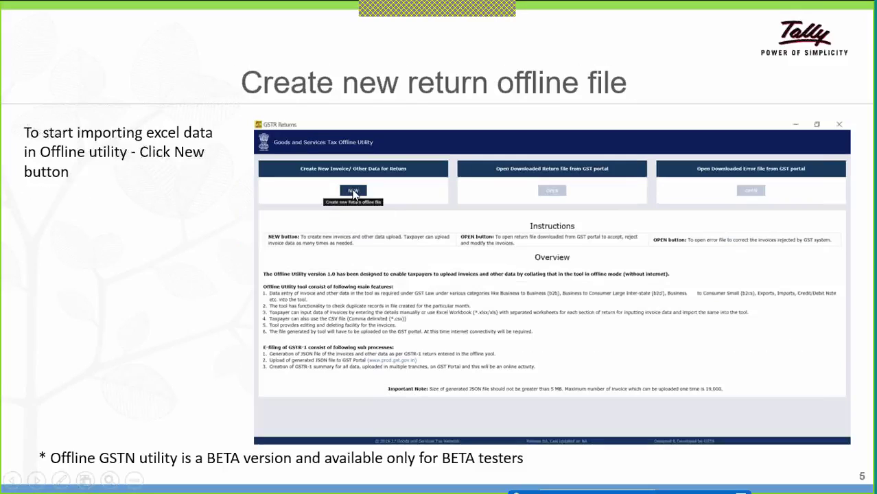
pyautogui.click(354, 194)
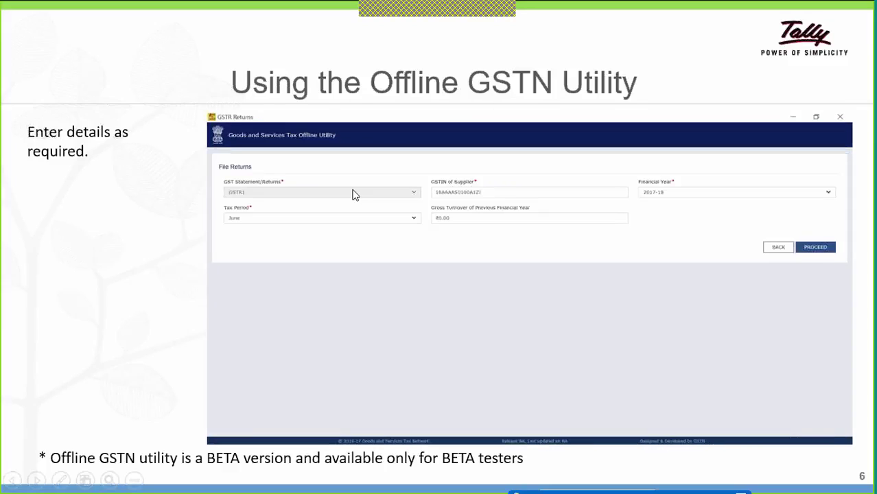